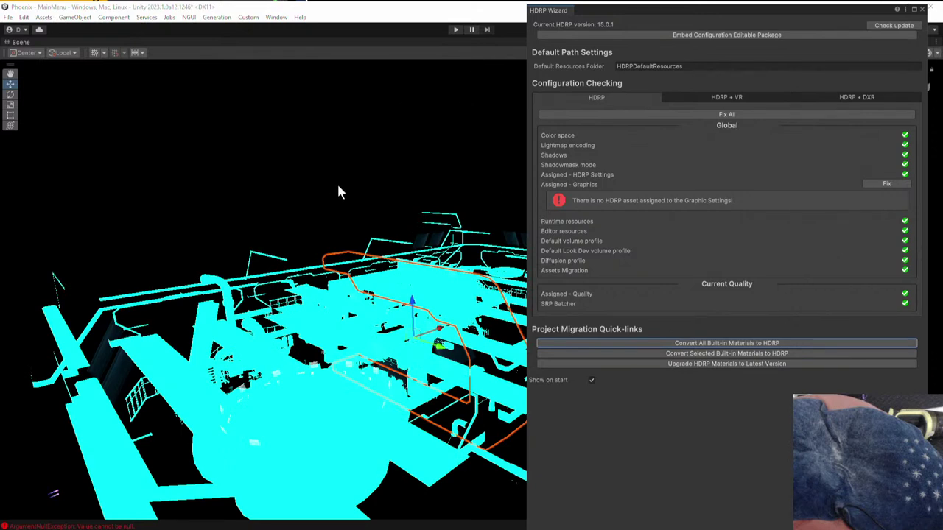
- Close the HDRP Wizard, restore the full editor layout from the maximized Scene view, and show the Console messages
click(921, 9)
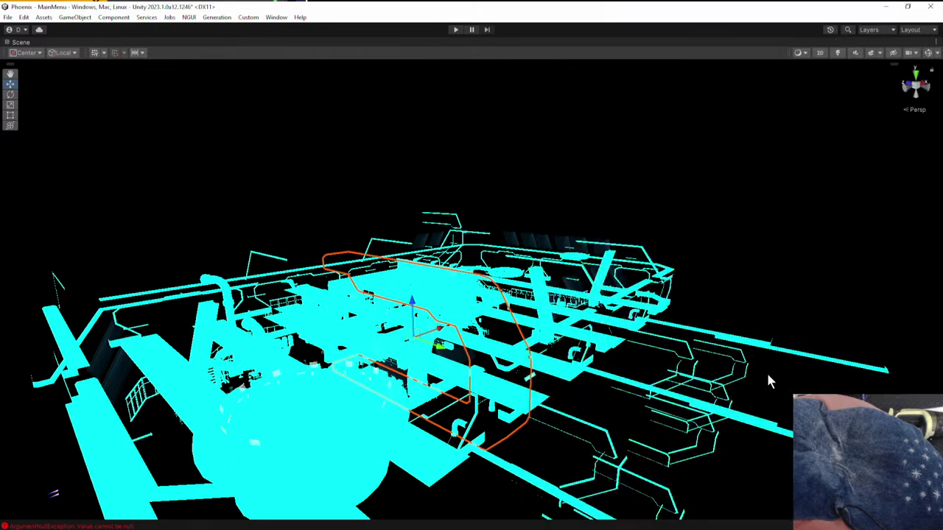
middle_drag(711, 280, 708, 278)
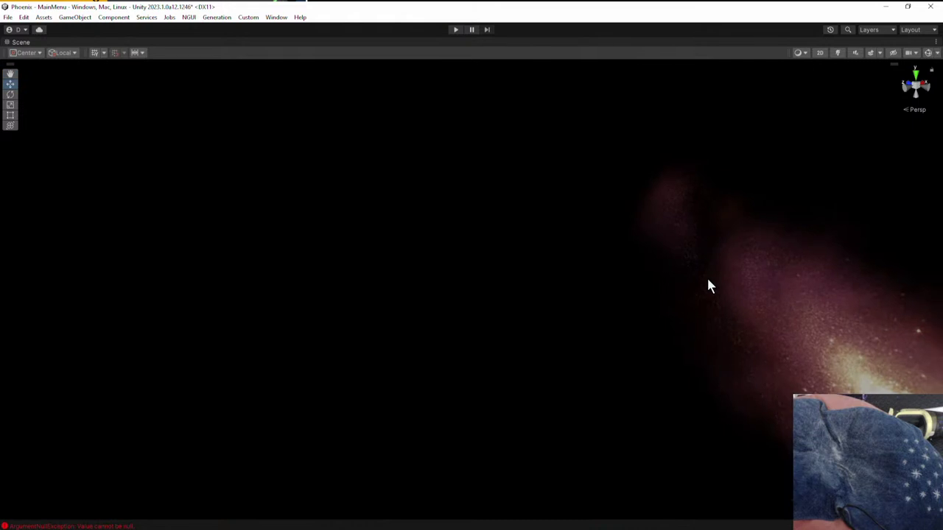
key(shift+space)
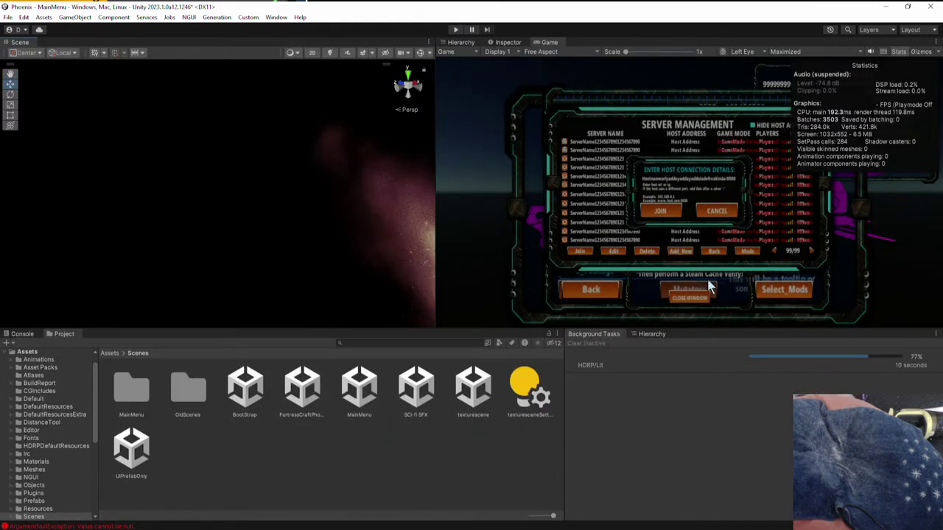
click(31, 335)
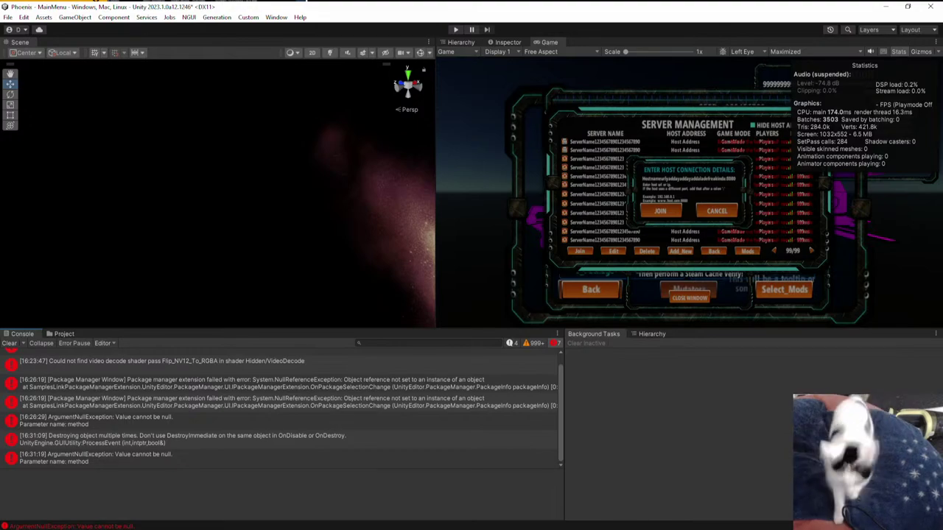
- Frame Ext_Arch_01 in the scene, inspect its materials, and open the Walls_And_Stuff_02 material from its Mesh Renderer
key(f)
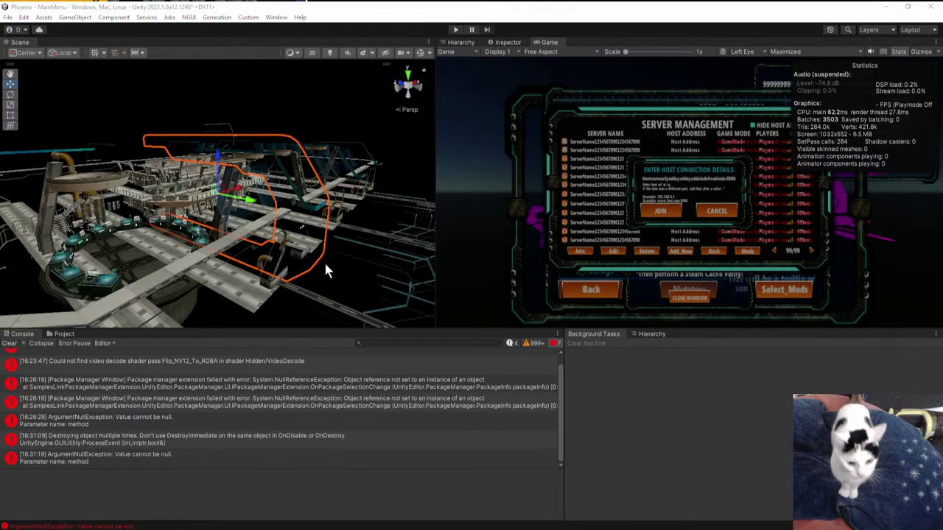
right_drag(325, 265, 191, 229)
click(498, 43)
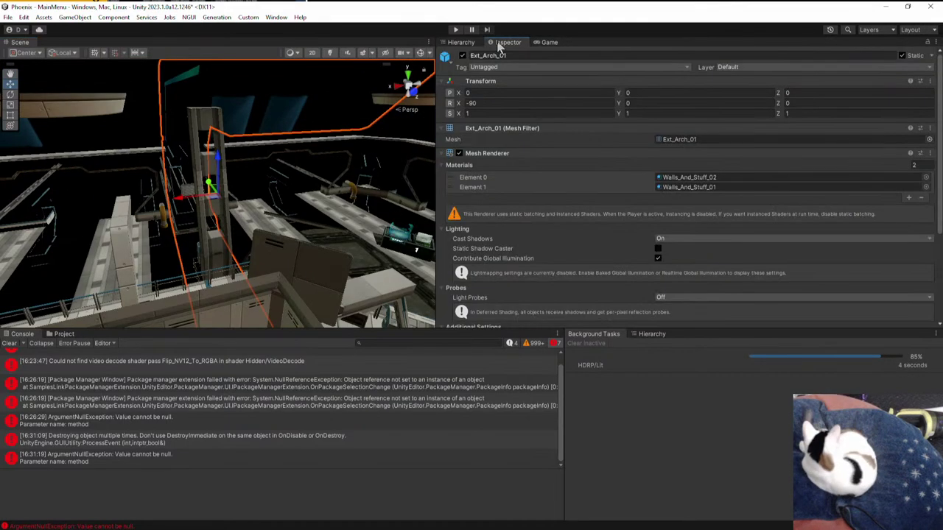
scroll(630, 246, down, 5)
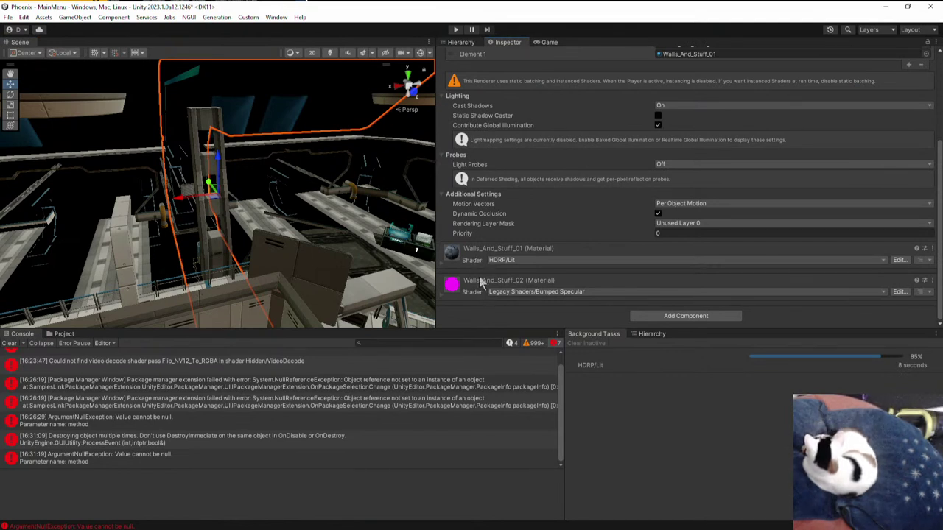
scroll(642, 204, up, 5)
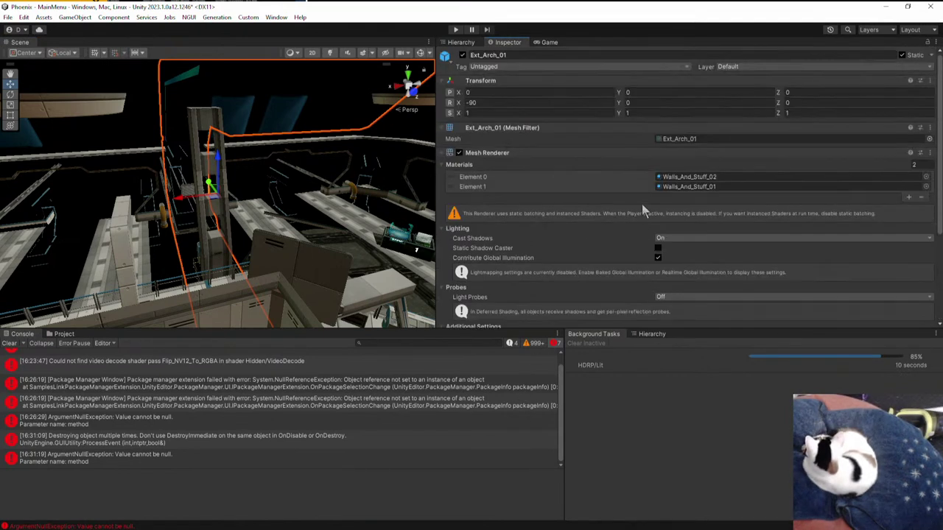
click(686, 177)
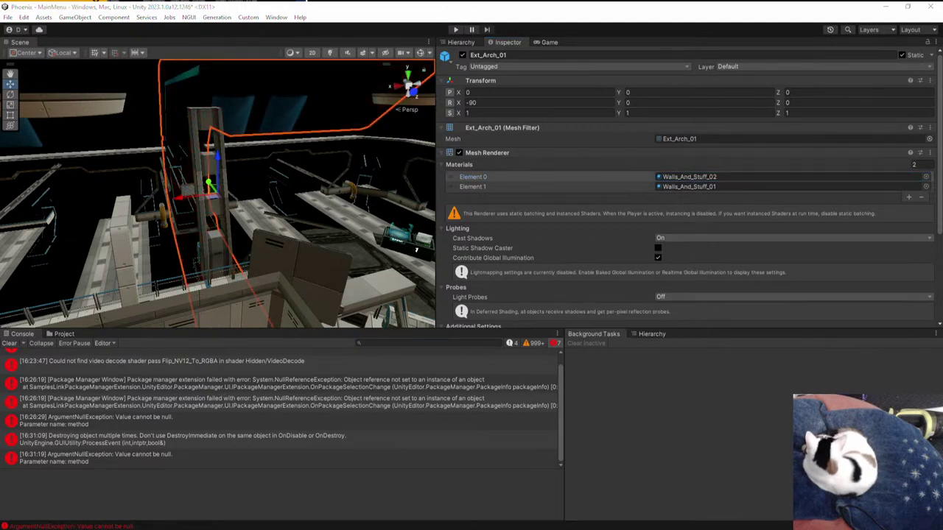
double_click(690, 177)
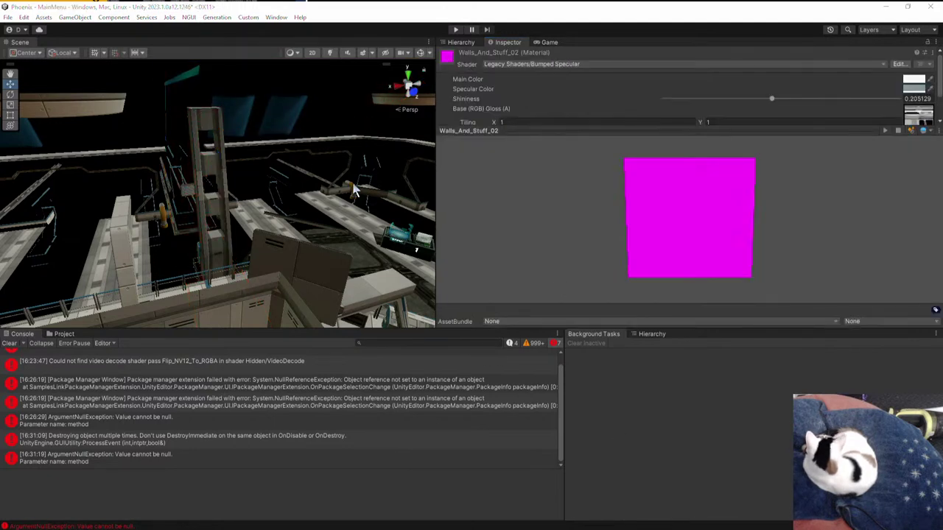
- Try to convert the selected Walls_And_Stuff_02 material from built-in to HDRP, accepting the overwrite
click(23, 17)
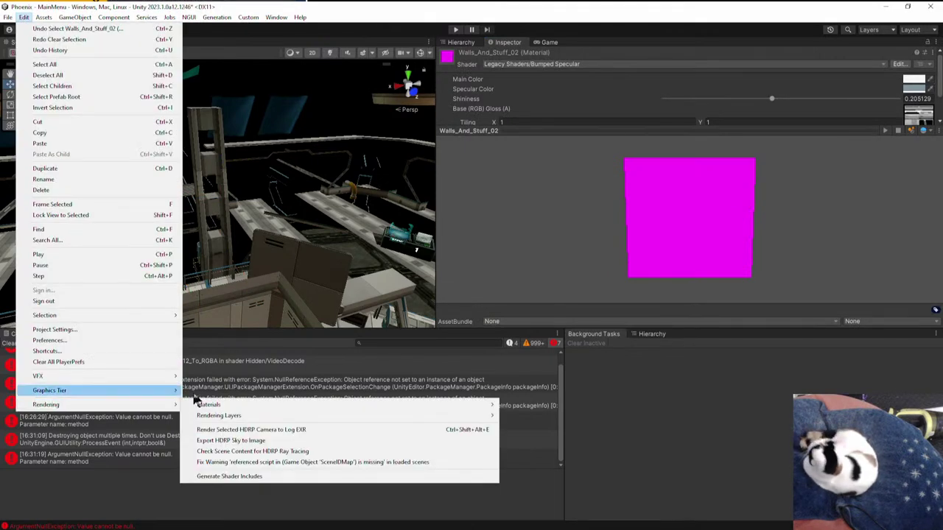
mouse_move(136, 407)
mouse_move(228, 407)
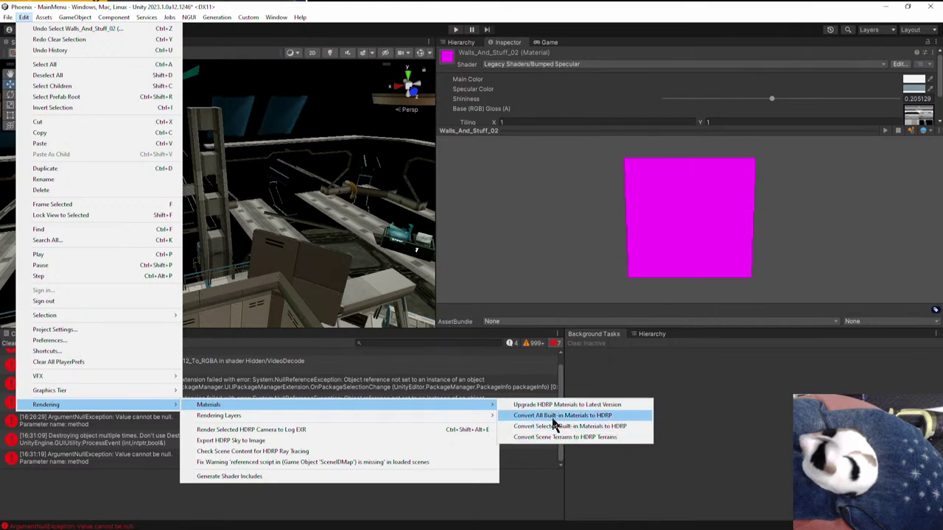
click(551, 429)
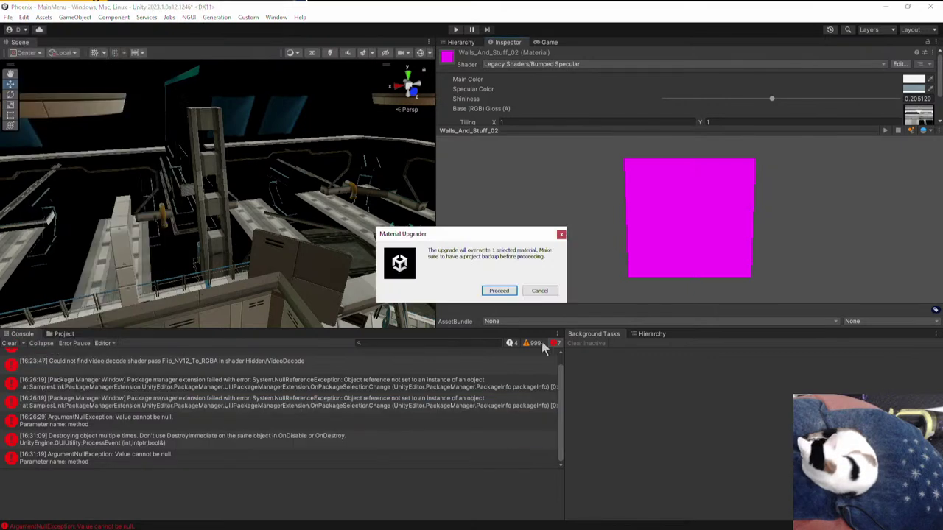
click(492, 293)
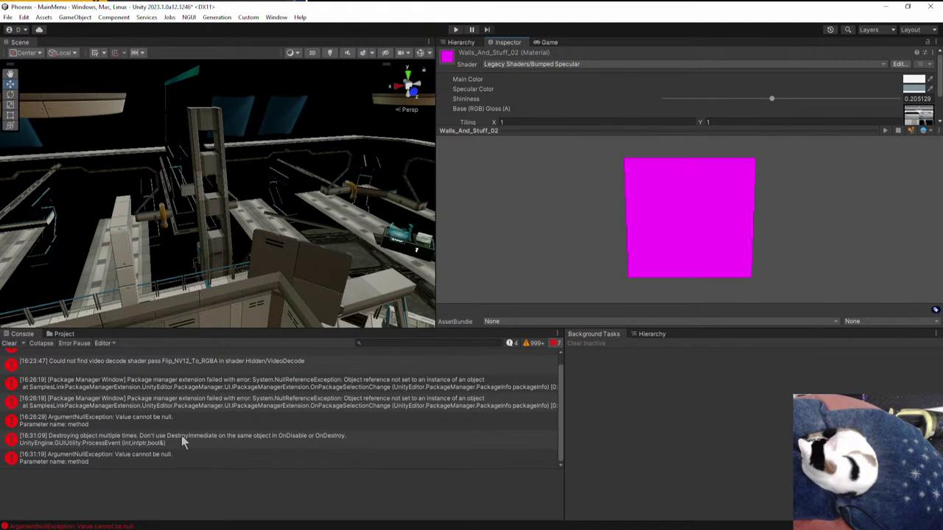
- Clear the Console and retry the selected-material conversion to HDRP on Walls_And_Stuff_02
click(6, 344)
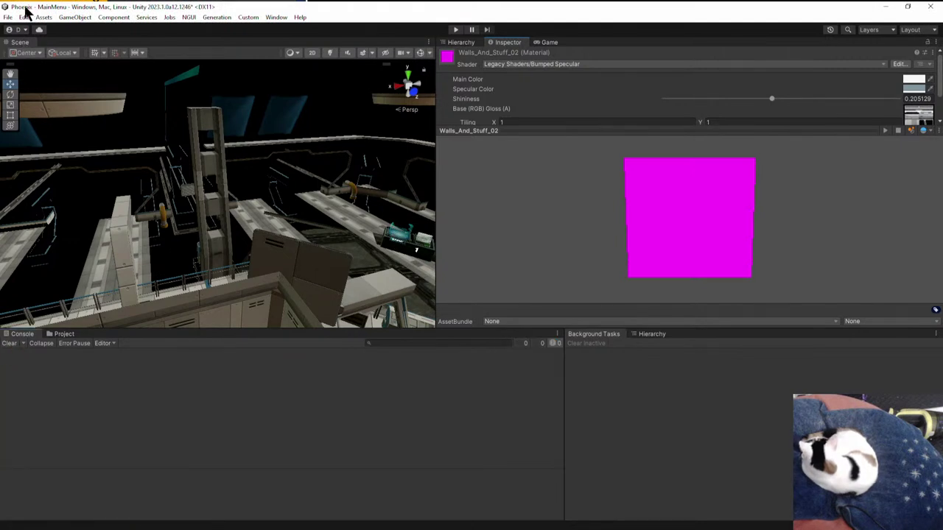
click(24, 17)
mouse_move(104, 406)
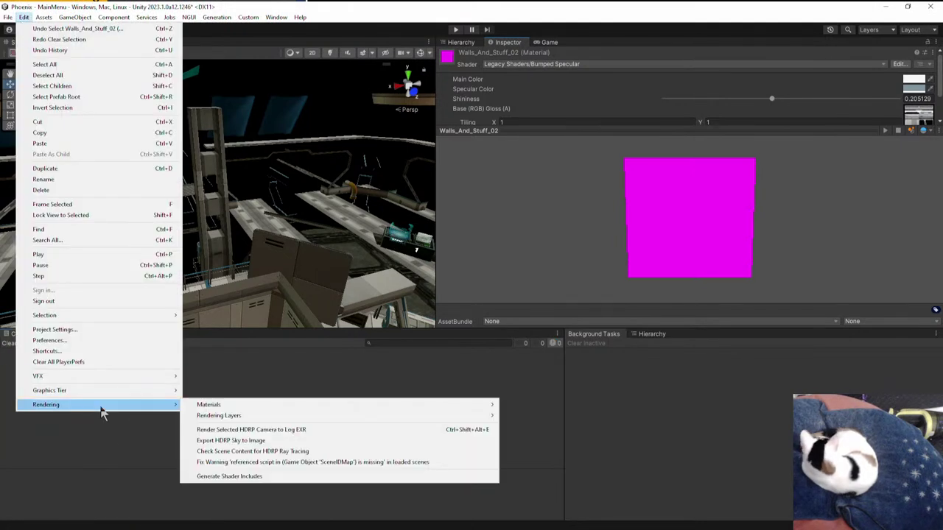
mouse_move(314, 417)
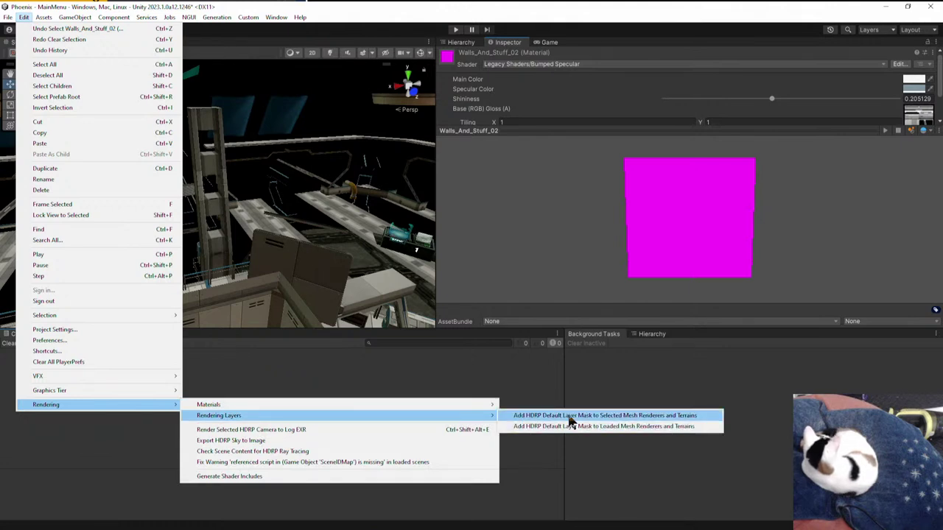
mouse_move(350, 406)
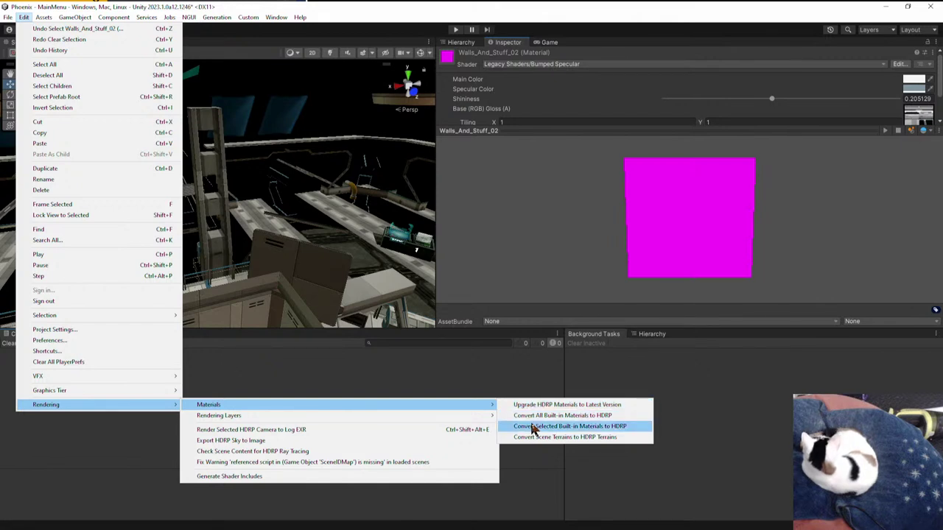
click(534, 427)
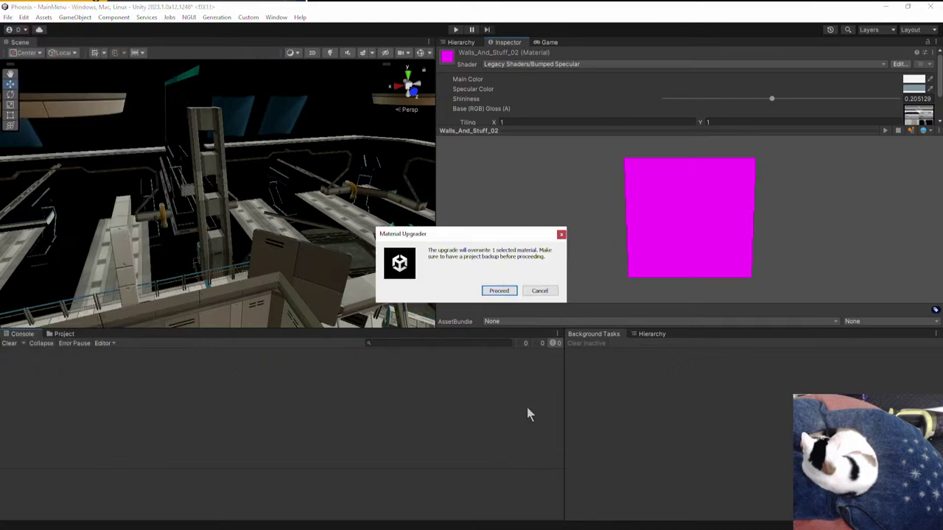
click(503, 288)
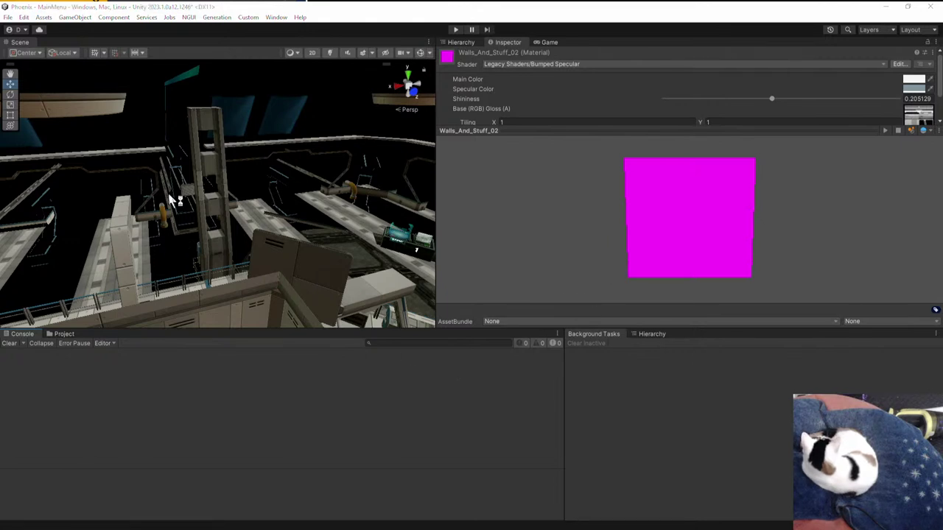
- Set up a screen capture with the external capture tool, covering nearly the whole Unity editor window
right_click(292, 203)
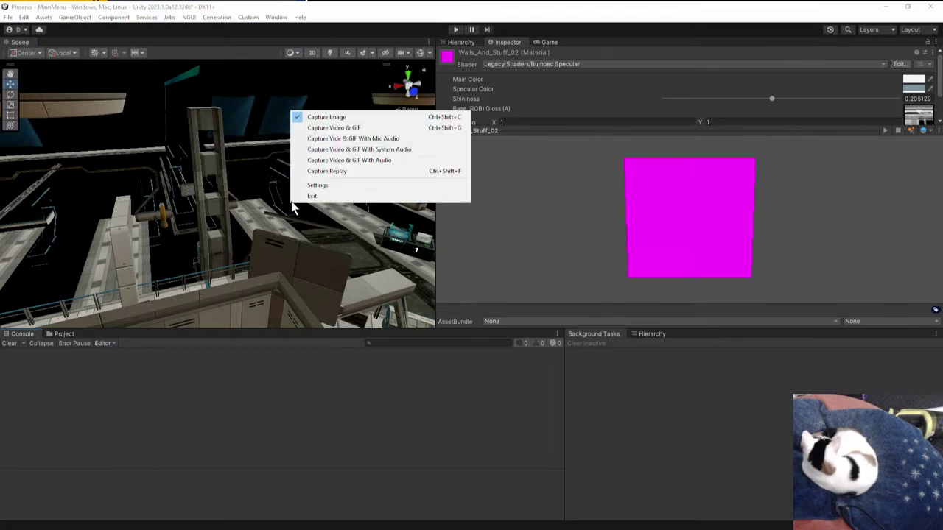
click(326, 117)
drag(4, 27, 925, 509)
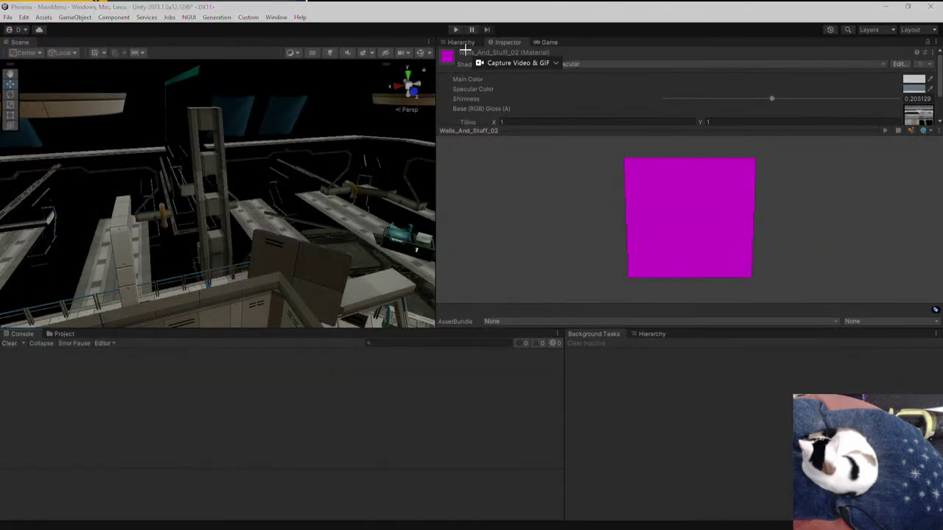
right_click(157, 65)
click(177, 85)
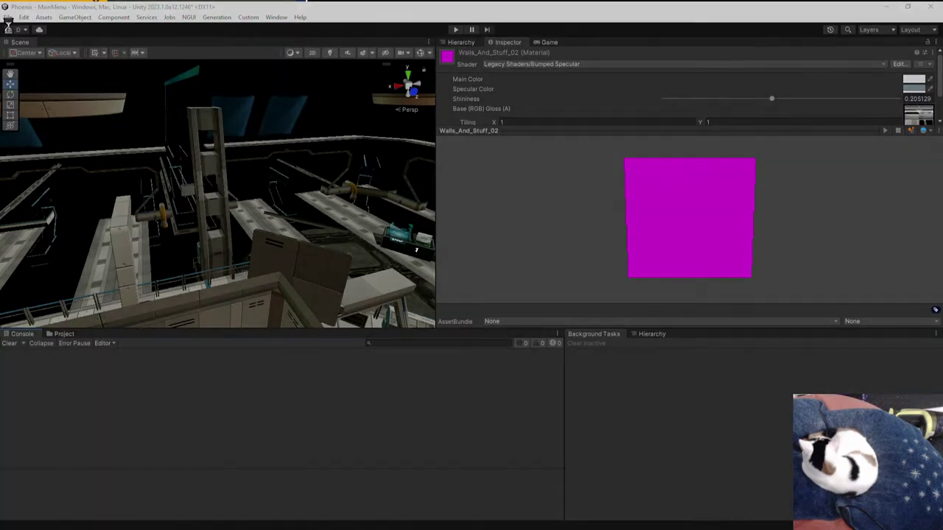
drag(8, 25, 929, 512)
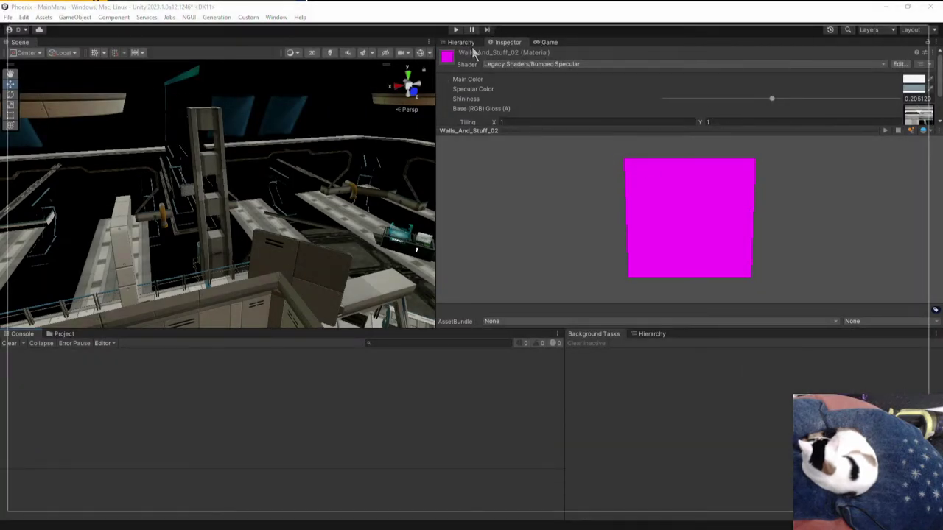
- Repeat Convert Selected Built-in Materials to HDRP on Walls_And_Stuff_02 within the captured area, proceeding with the overwrite
click(25, 17)
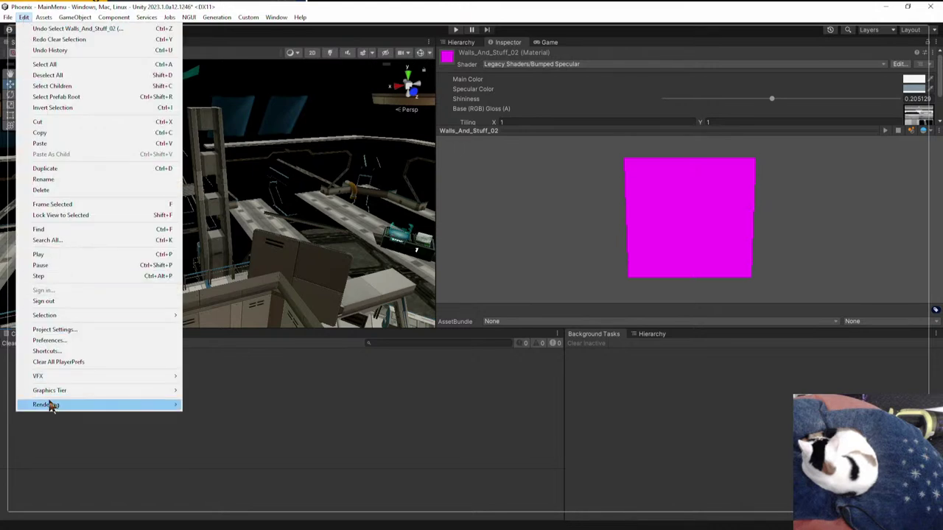
mouse_move(53, 405)
mouse_move(286, 413)
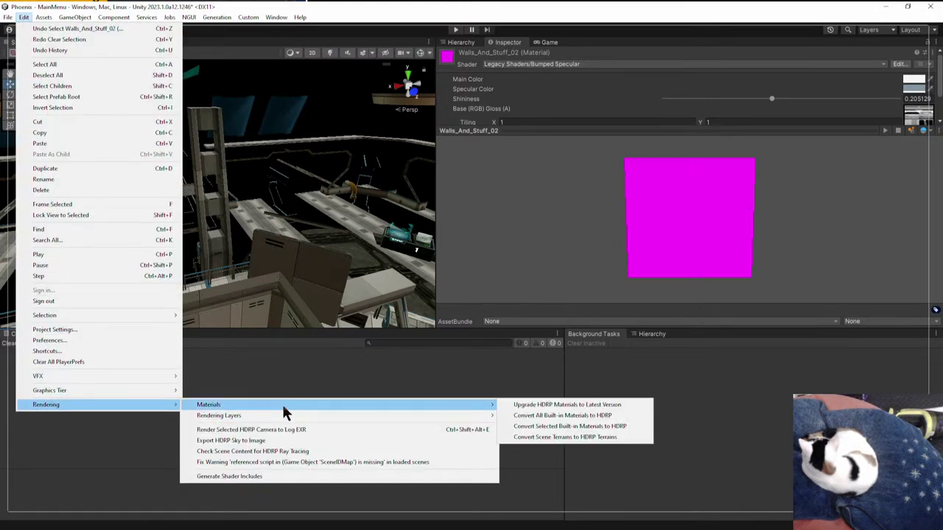
click(576, 426)
click(495, 291)
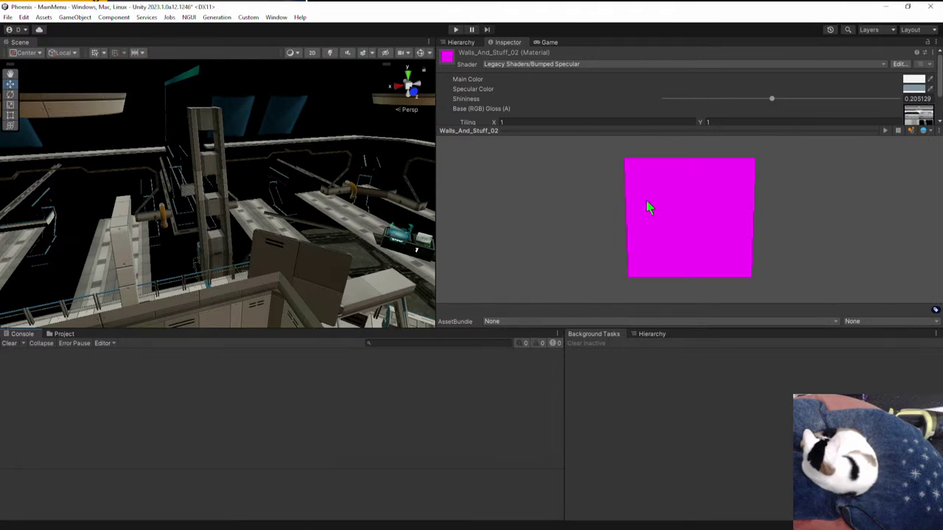
- Switch the Walls_And_Stuff_02 shader to HDRP/Lit, enlarge the property area and check the material's Surface Inputs
drag(509, 133, 510, 171)
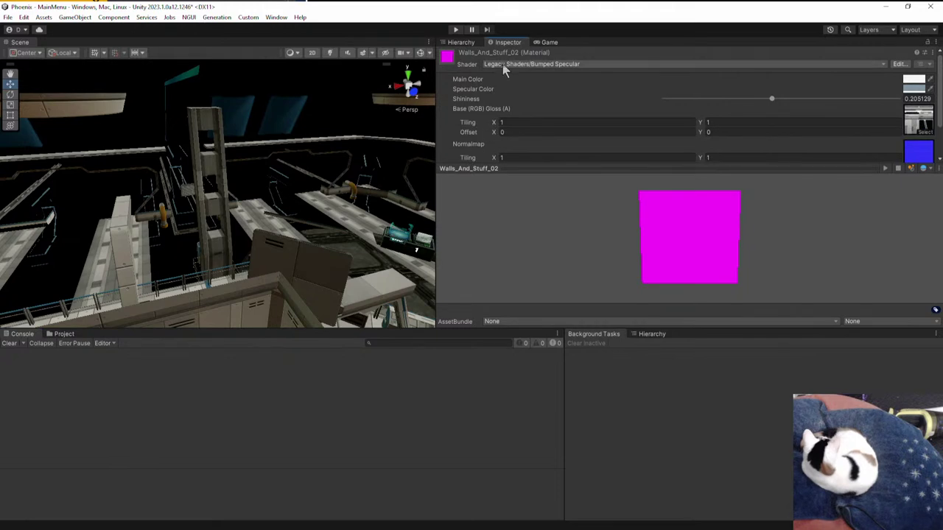
click(503, 63)
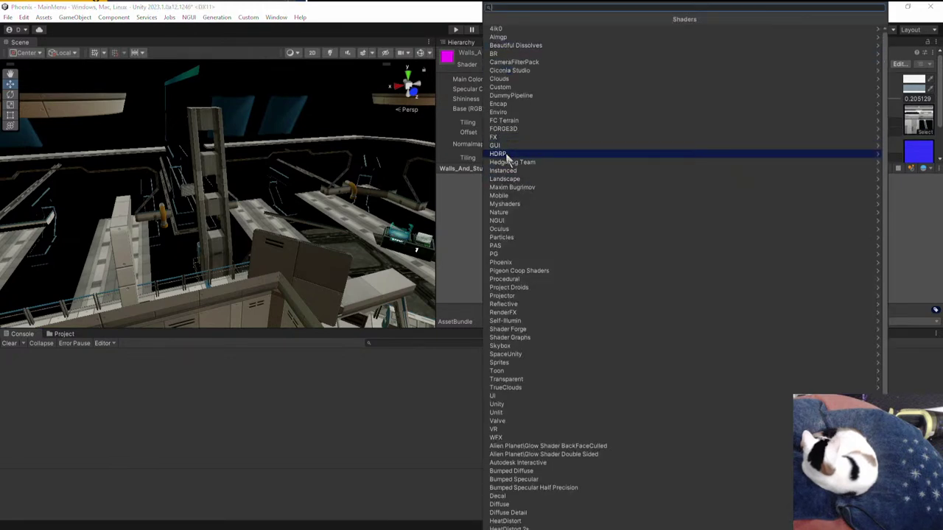
key(Escape)
click(510, 66)
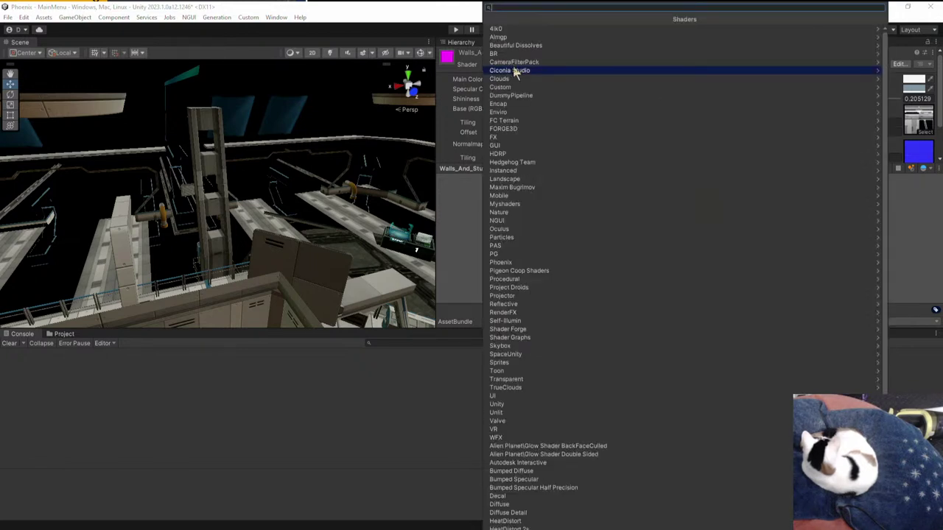
click(499, 154)
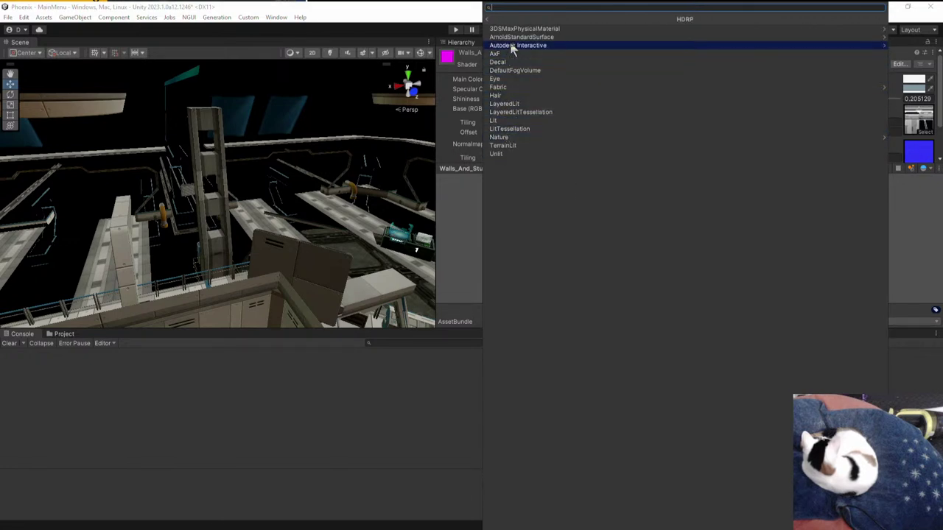
click(497, 120)
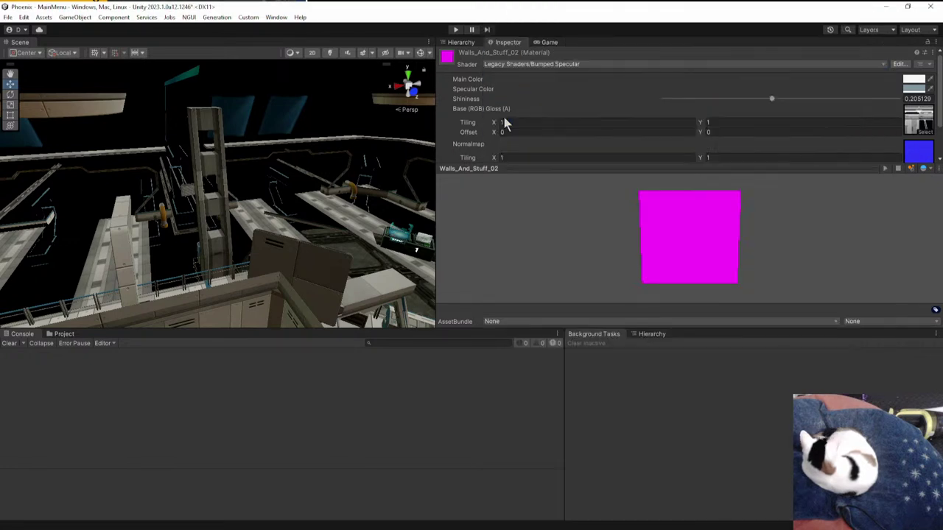
drag(669, 170, 669, 227)
scroll(523, 173, down, 3)
scroll(497, 166, up, 1)
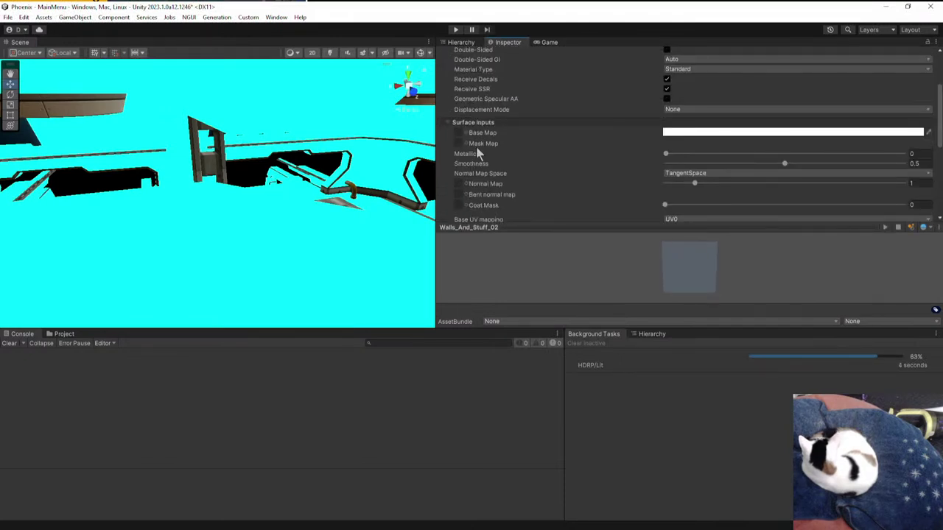
- Undo the Walls_And_Stuff_02 shader change to compare its legacy texture slots, and redo it
key(ctrl+z)
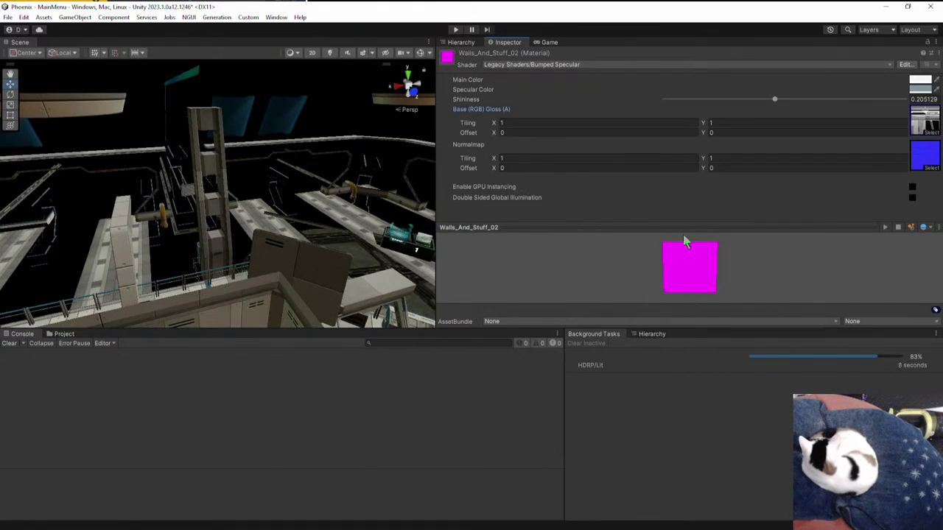
key(ctrl+y)
scroll(487, 168, down, 1)
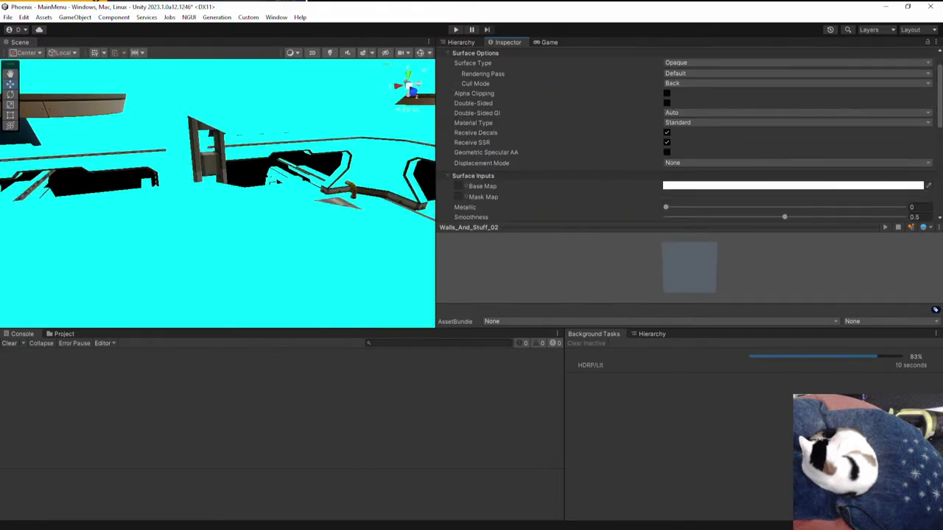
- Assign the Walls_And_Stuff_02 colour texture to the material's Base Map
scroll(553, 133, down, 6)
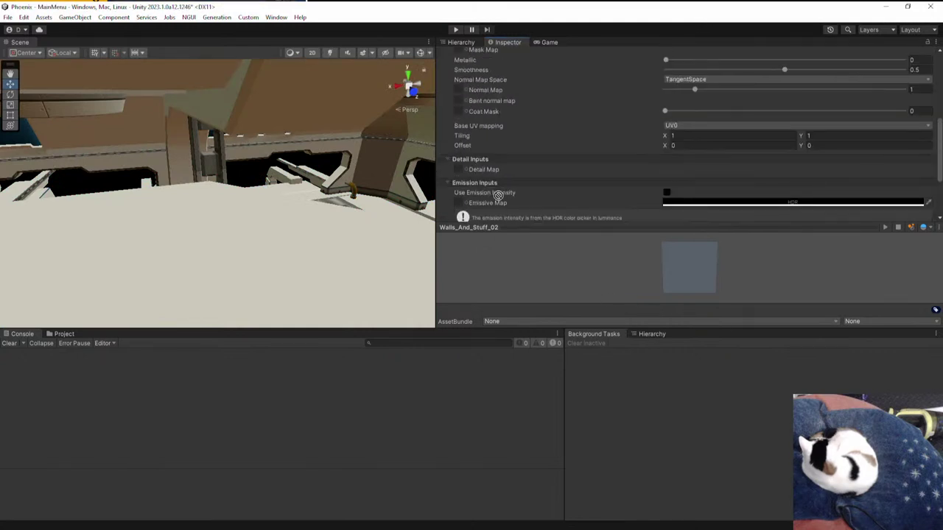
scroll(459, 89, up, 5)
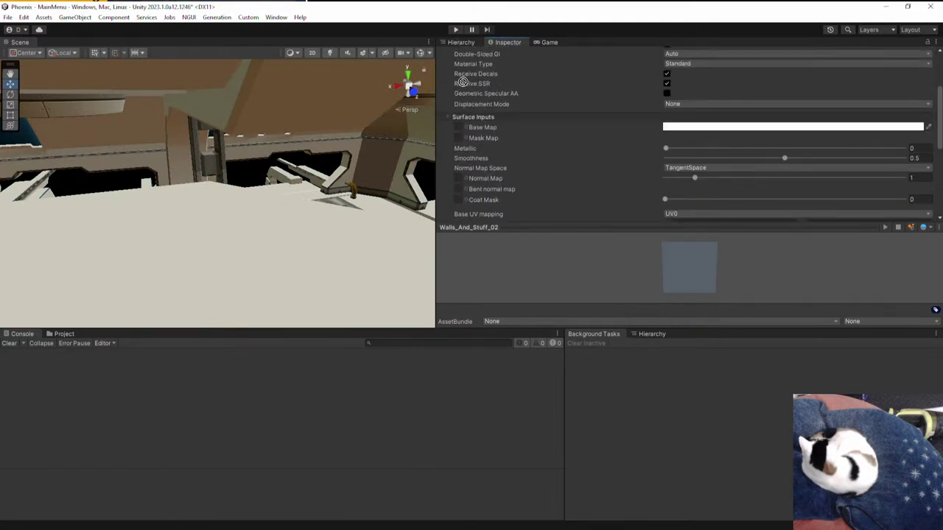
drag(462, 127, 462, 128)
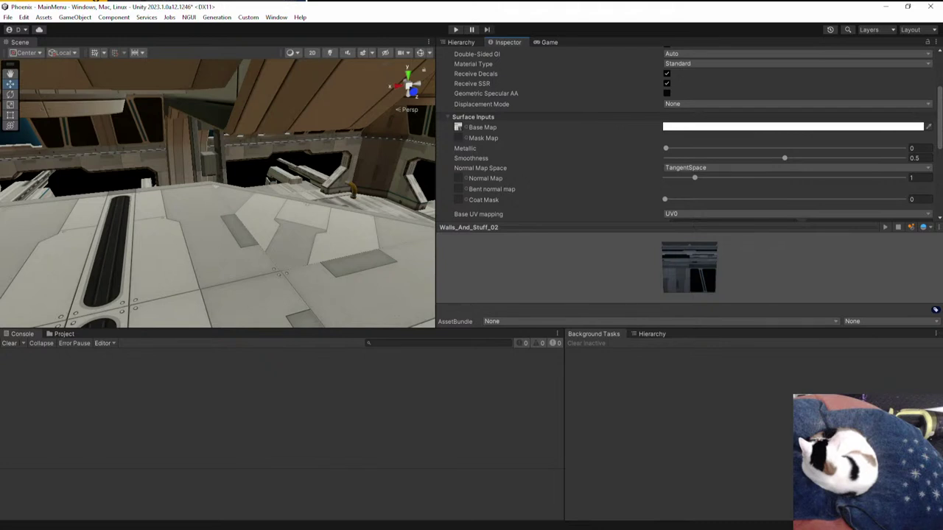
- Assign a normal texture to the Walls_And_Stuff_02 Normal Map slot and check the surfaces in the scene
scroll(470, 81, down, 4)
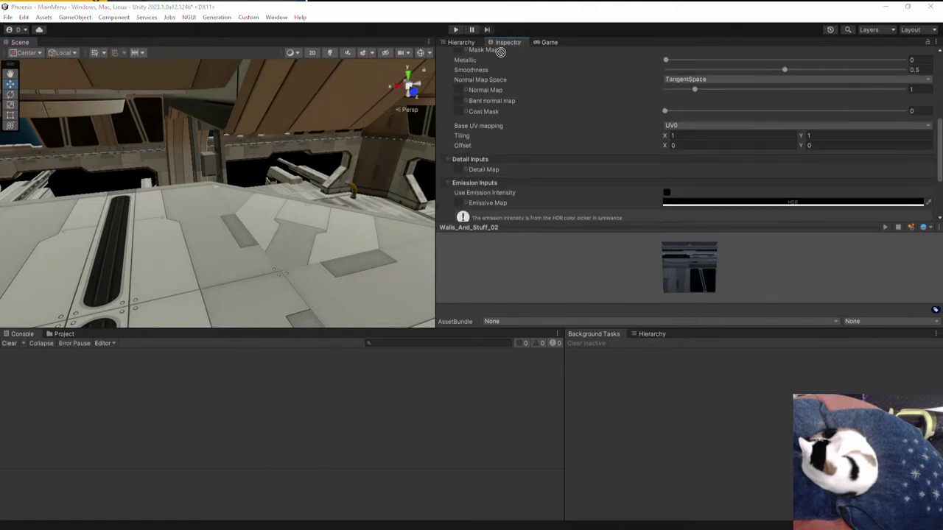
scroll(516, 89, up, 3)
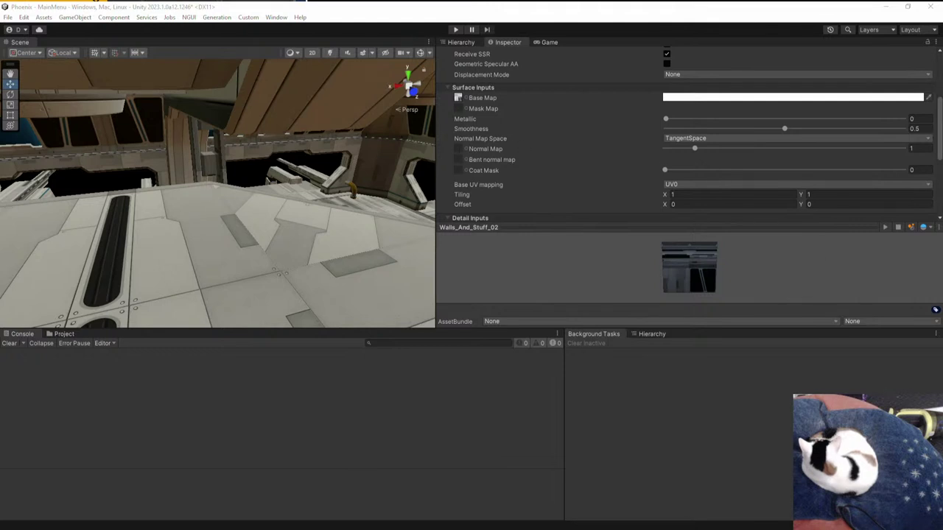
scroll(479, 71, down, 3)
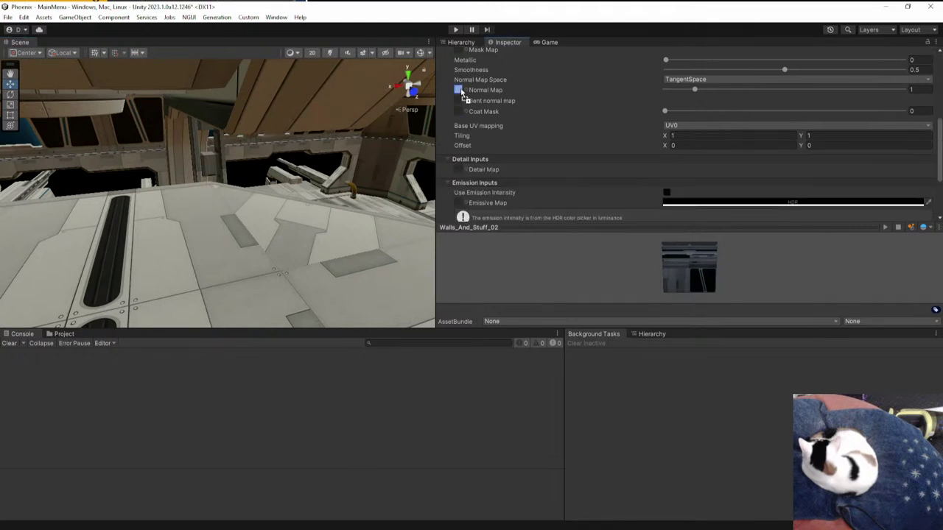
right_drag(336, 173, 422, 179)
- Enlarge the material property area, assign the normal texture to Walls_And_Stuff_02's Normal Map again, and check the scene's surfaces
scroll(542, 170, down, 2)
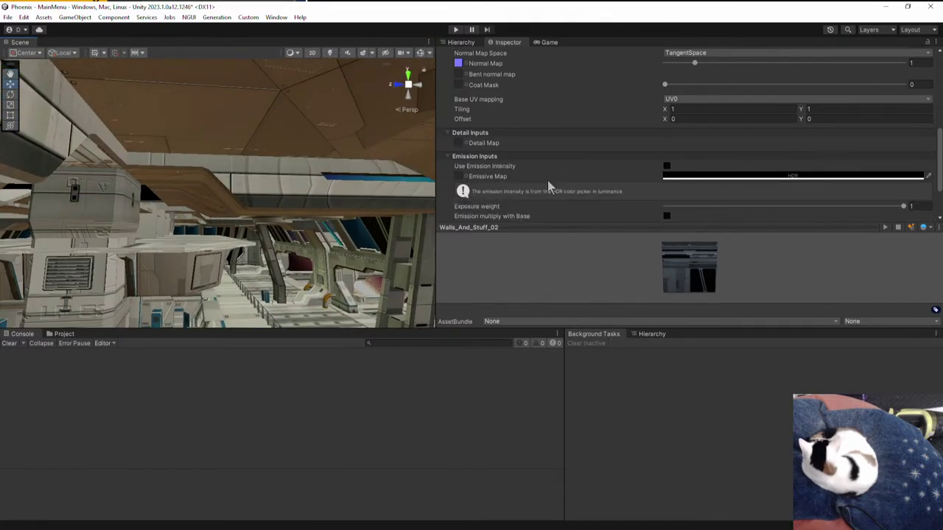
drag(534, 226, 538, 271)
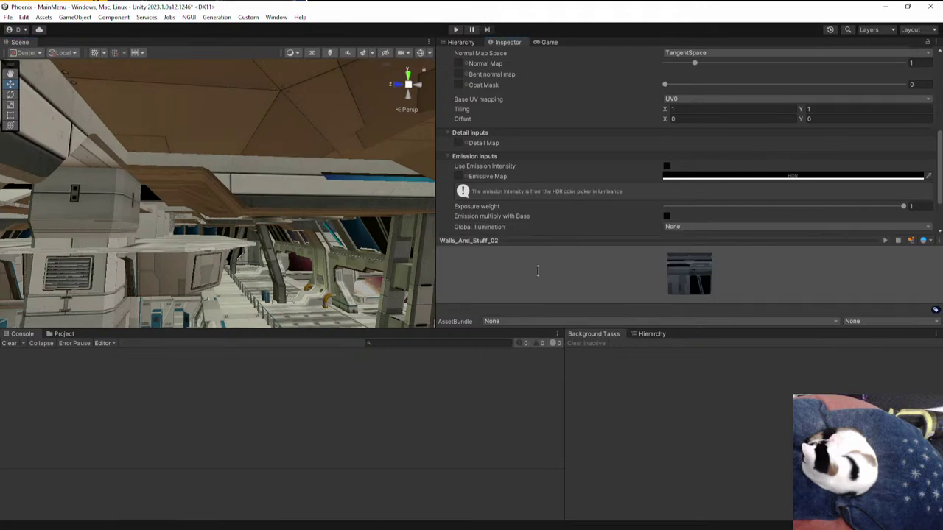
scroll(548, 186, up, 4)
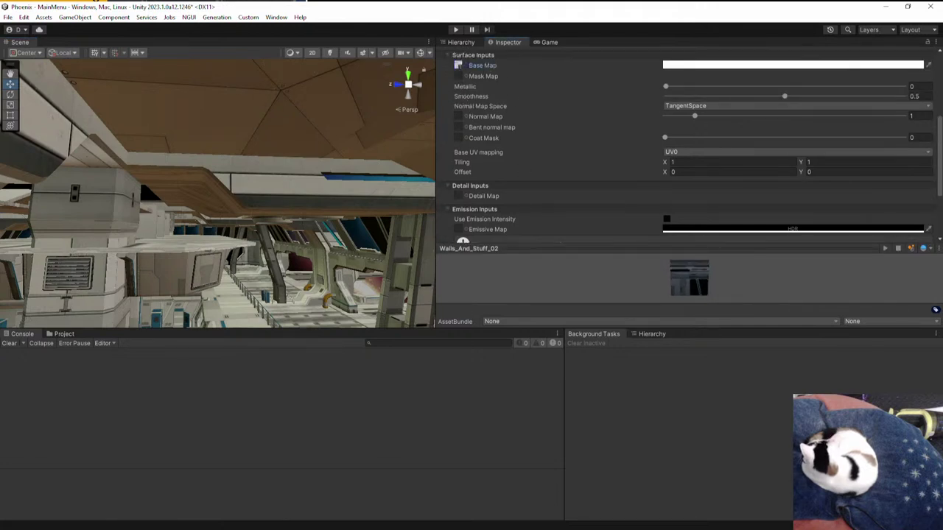
drag(537, 176, 457, 117)
right_drag(427, 144, 364, 28)
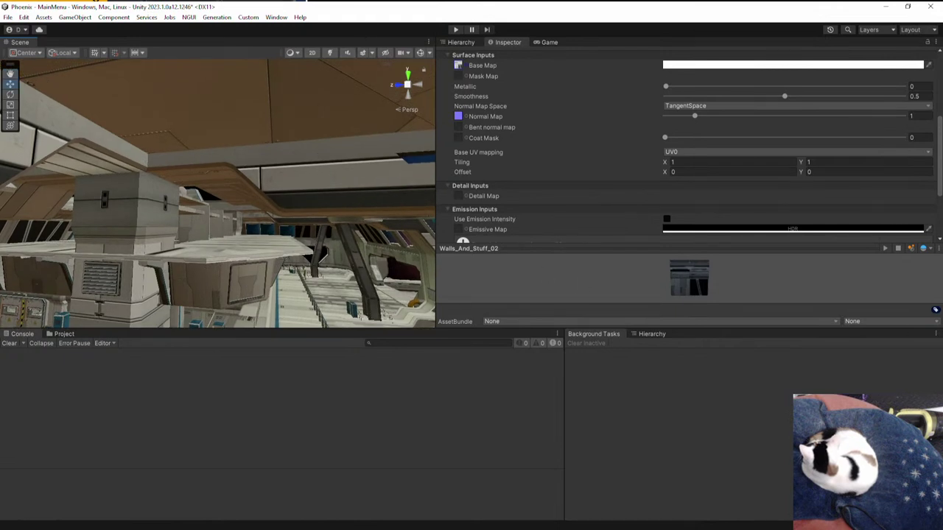
- Show the Game view and run the MainMenu scene in Play mode
click(460, 42)
click(540, 43)
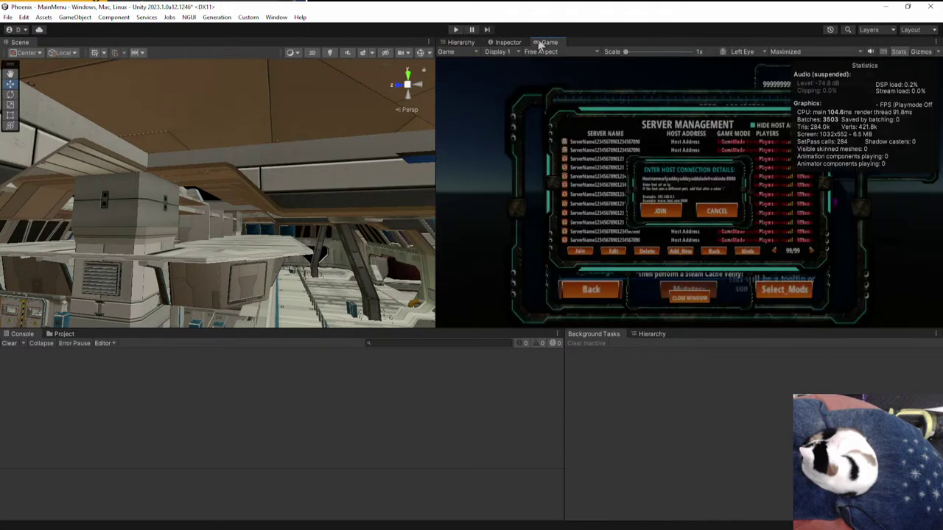
click(456, 30)
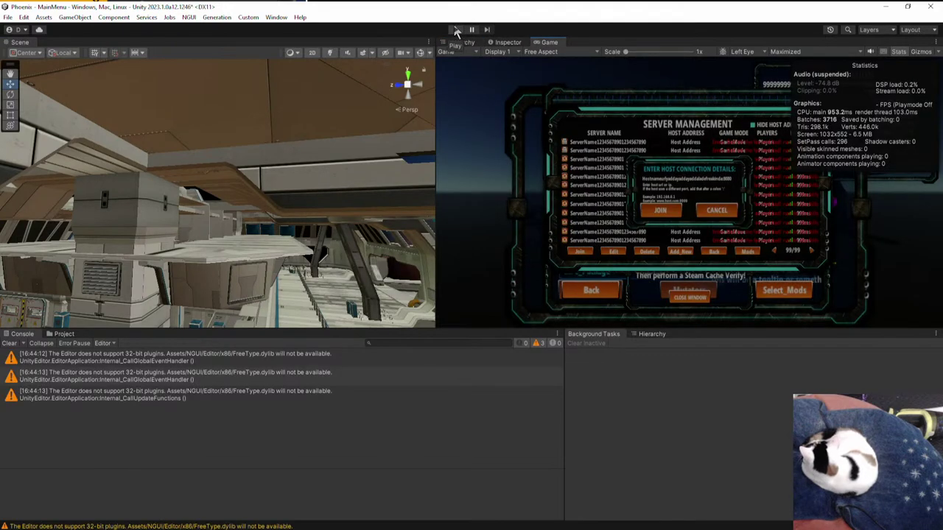
click(456, 30)
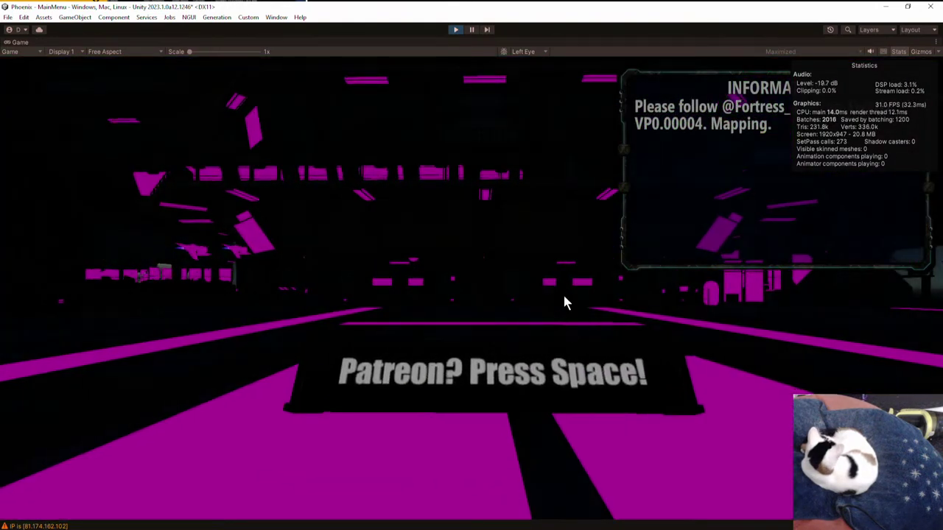
key(alt+Tab)
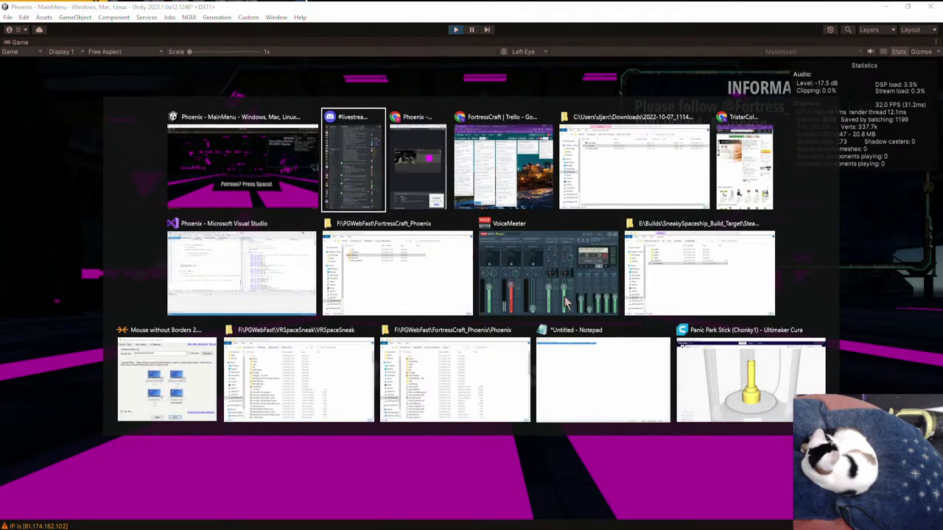
key(alt+Tab)
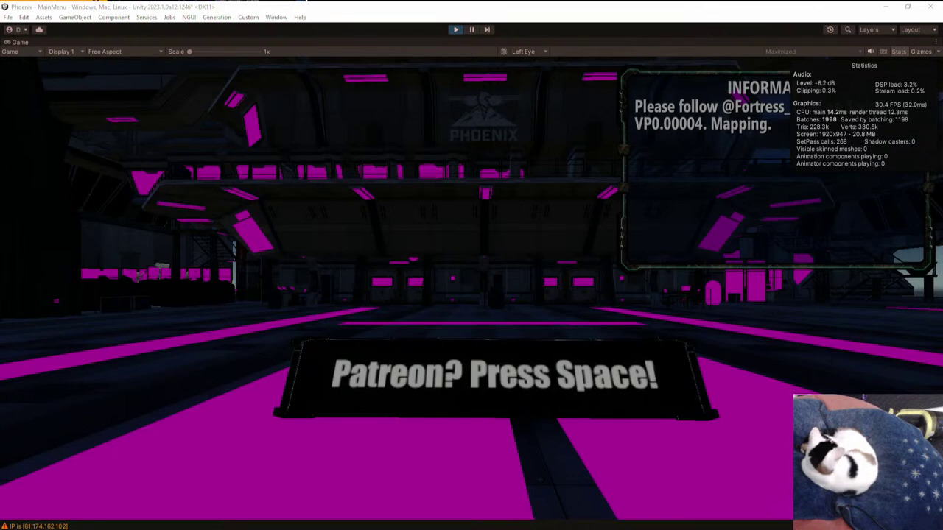
key(alt+Tab)
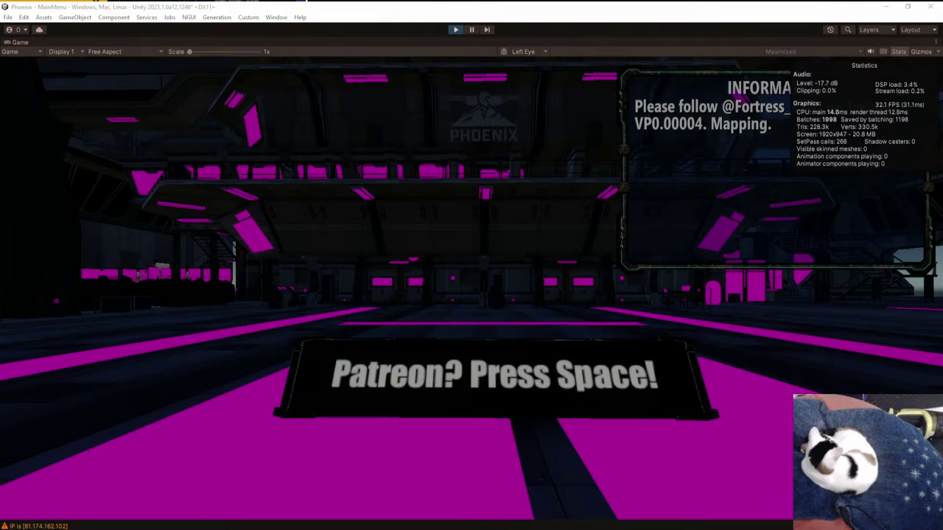
- Enter the game world and walk through the base interior and the outdoor terrain to examine how their materials render
click(498, 216)
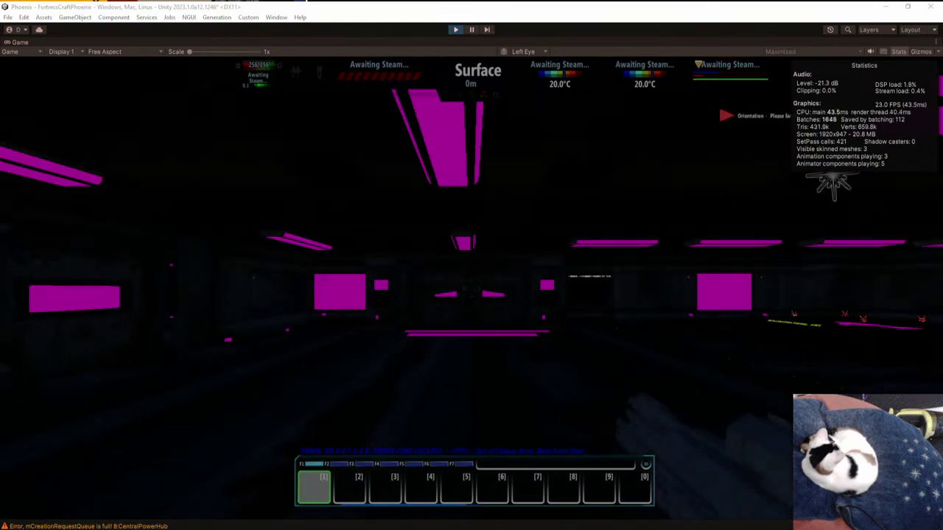
click(472, 288)
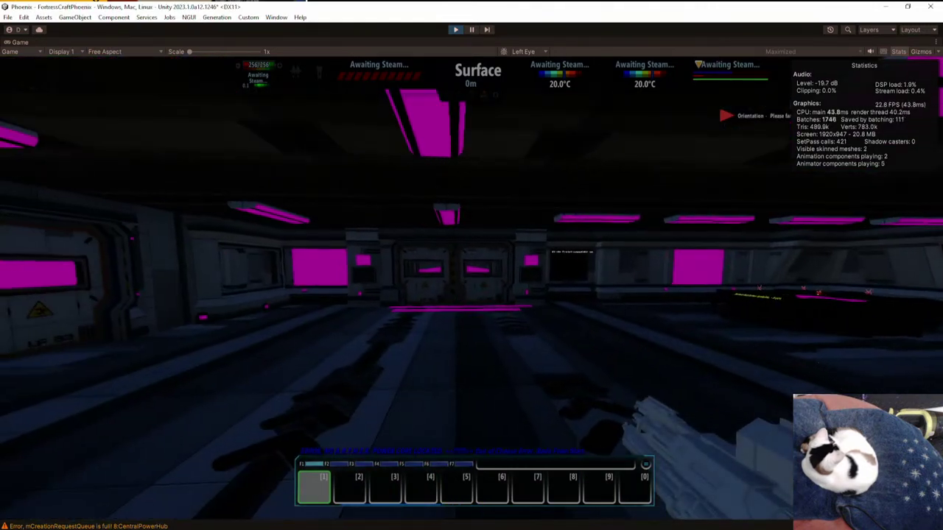
key(w)
key(w)
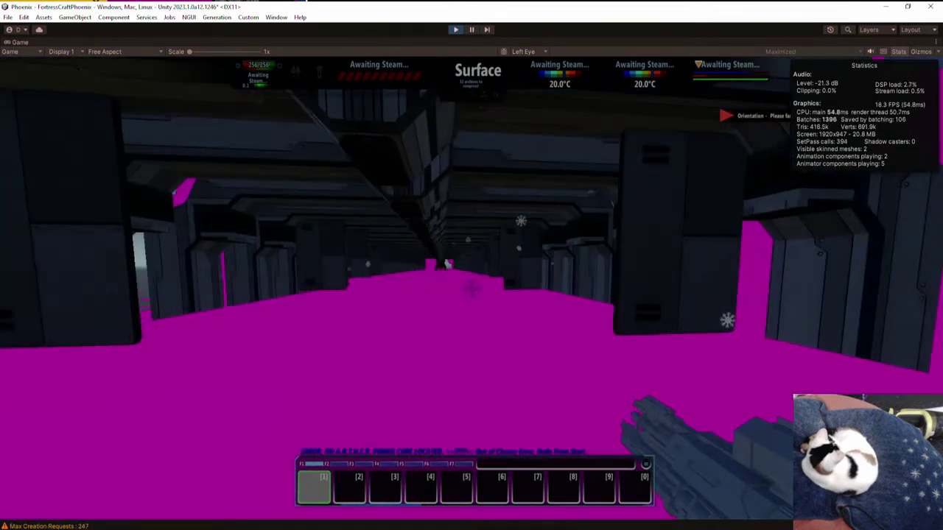
key(w)
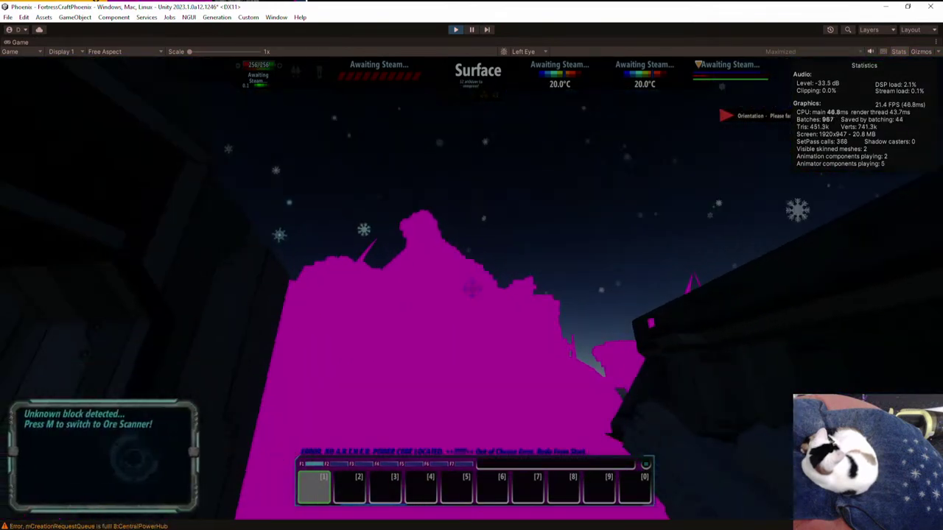
key(w)
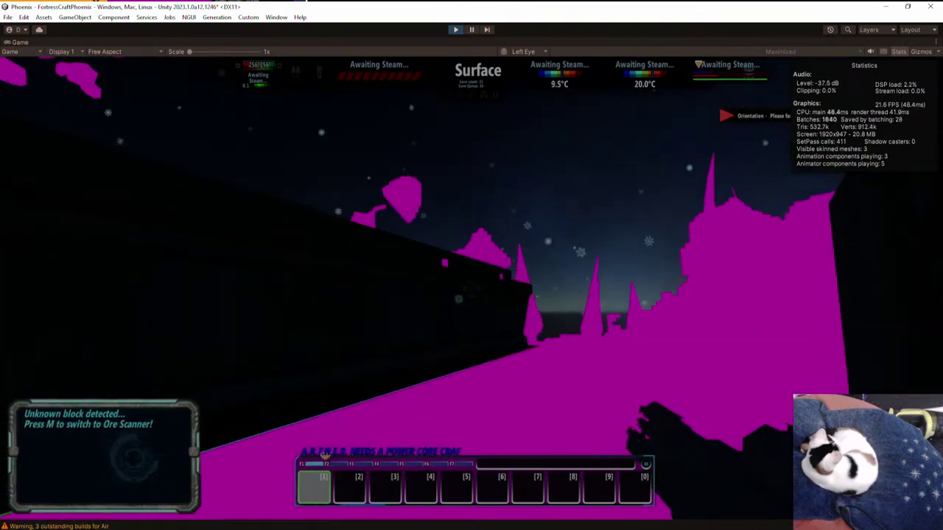
key(w)
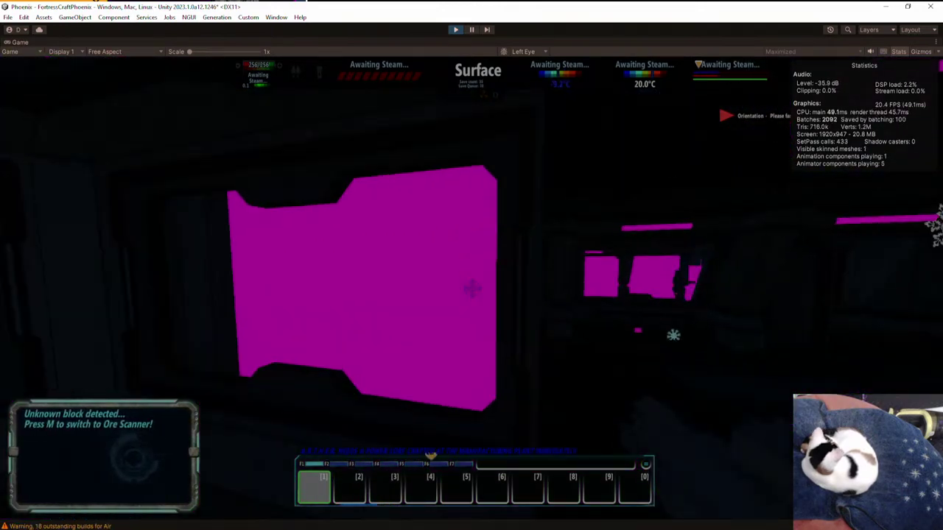
key(w)
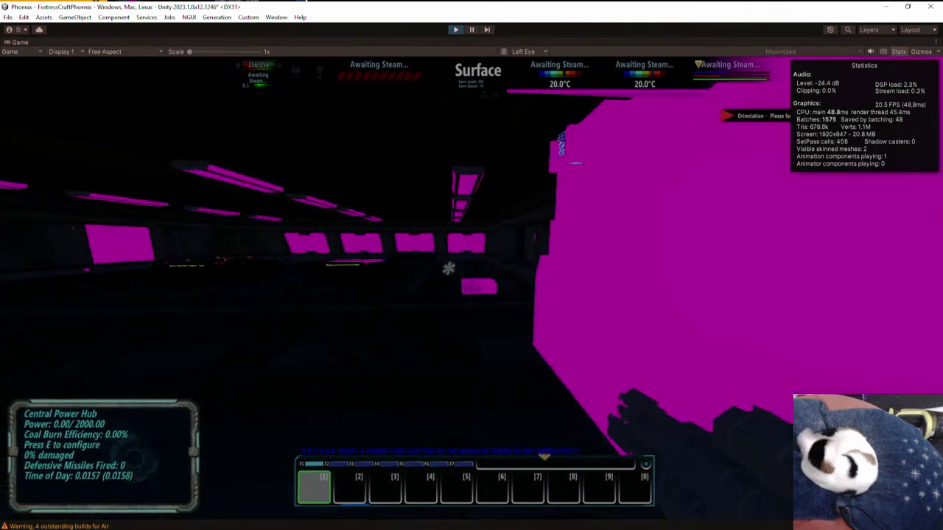
- Leave the game world and stop Play mode, returning to the MainMenu scene
key(Escape)
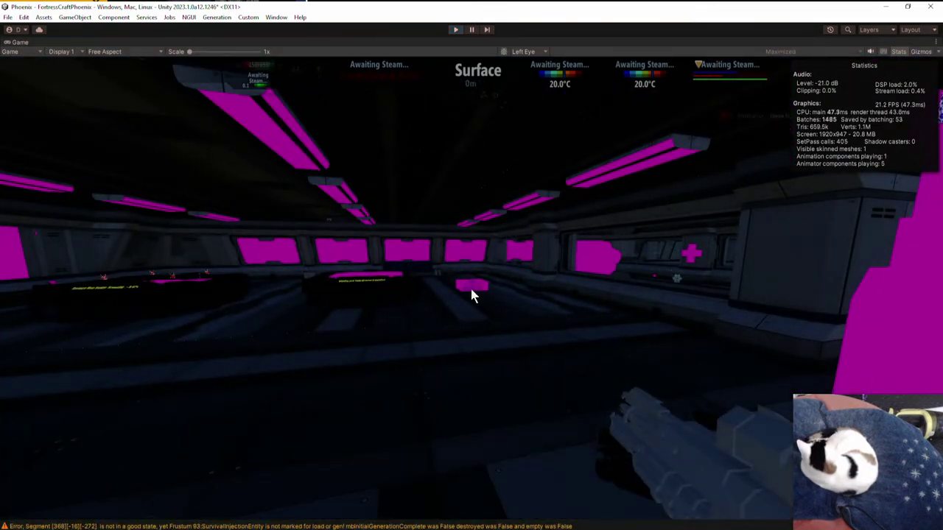
key(ctrl+p)
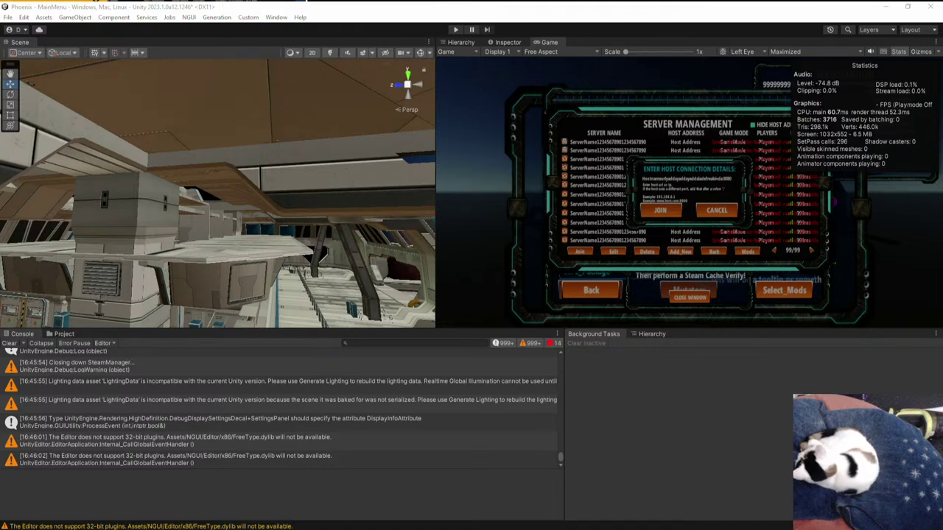
click(215, 193)
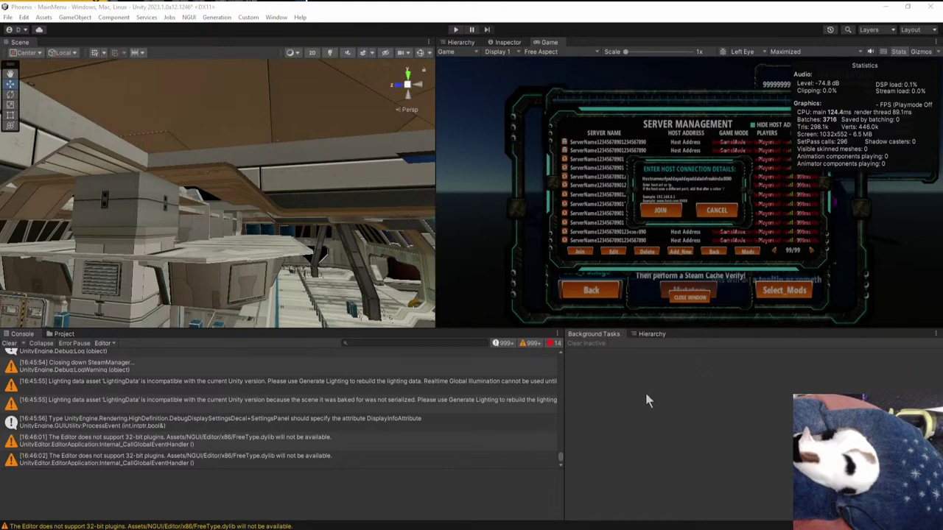
- Create an HDRP C# Post Process Volume script in the Assets/Settings folder
click(64, 334)
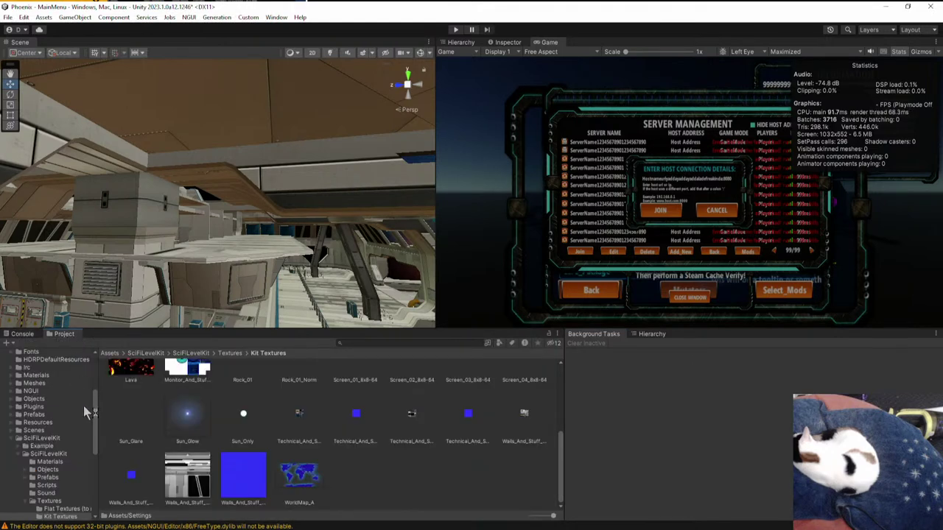
click(18, 438)
click(34, 454)
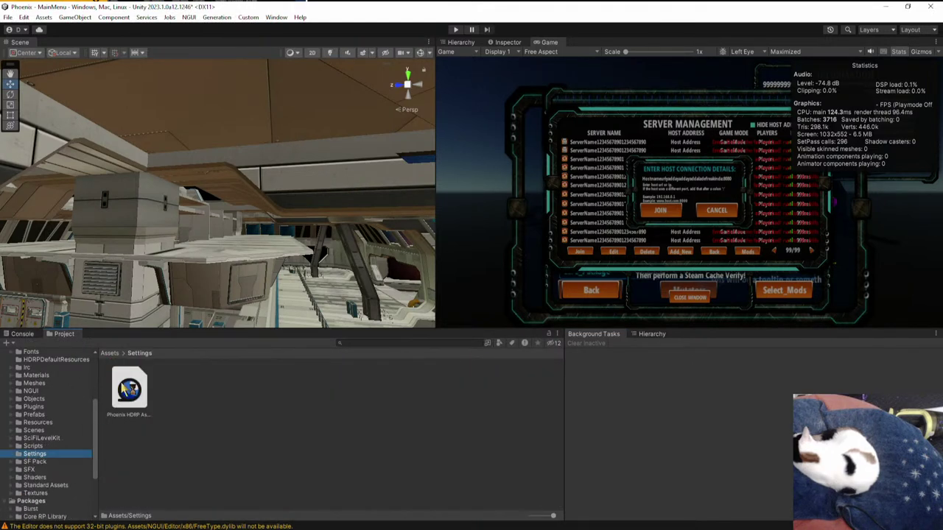
right_click(234, 404)
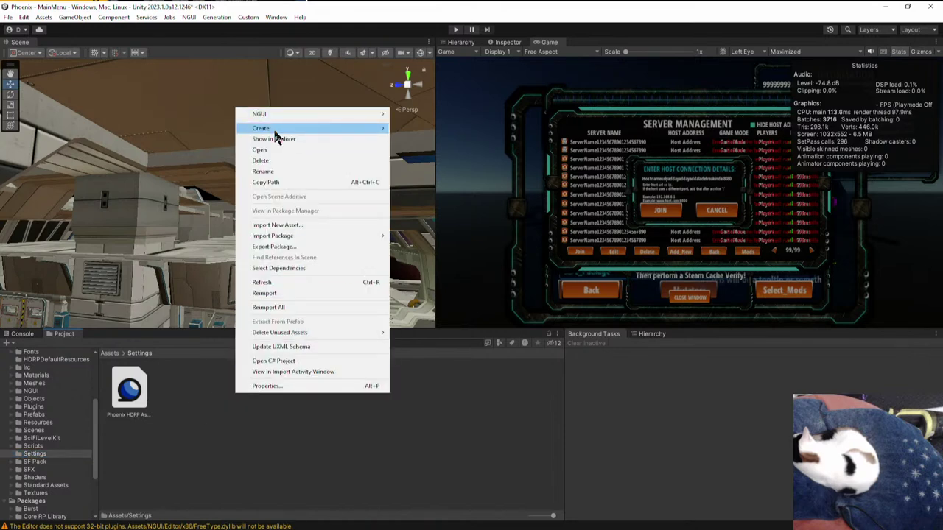
mouse_move(277, 129)
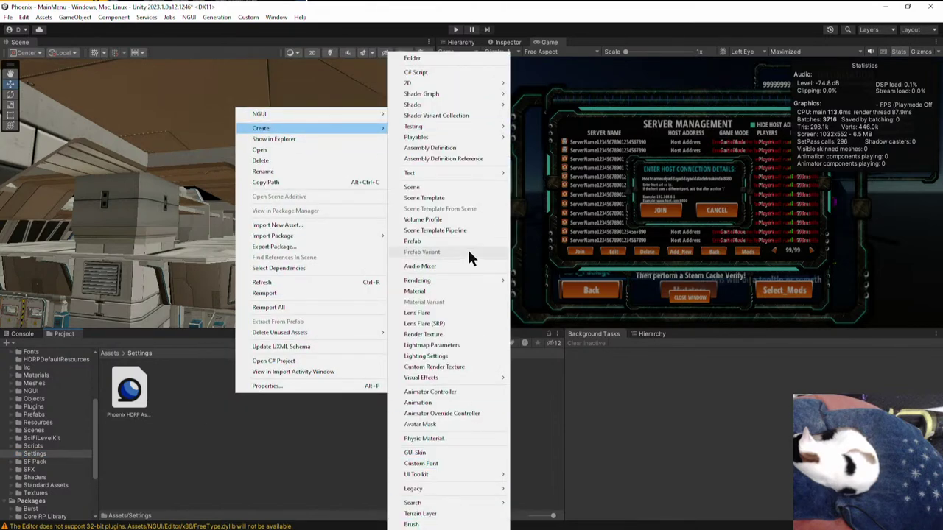
mouse_move(466, 282)
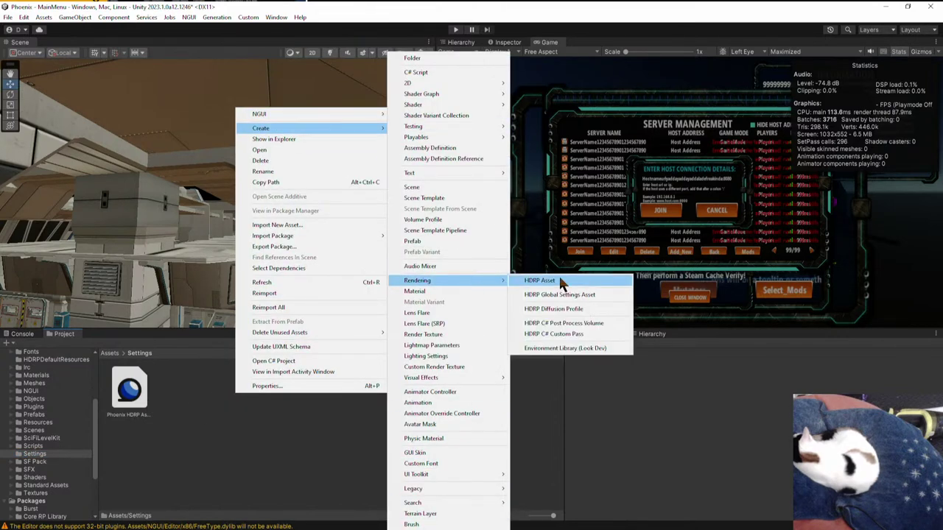
click(588, 323)
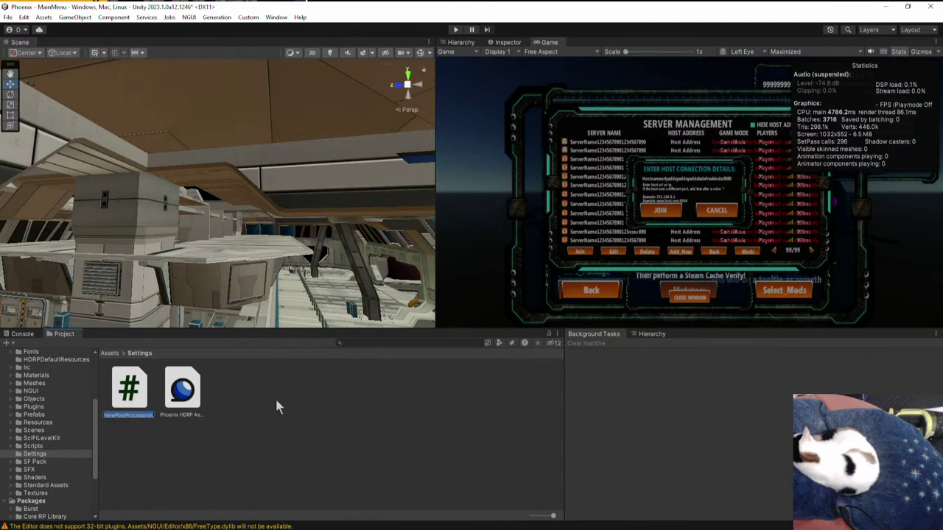
- Name the new script Main Menu Post Process Volume and open it in Visual Studio
text(Main Menu Post)
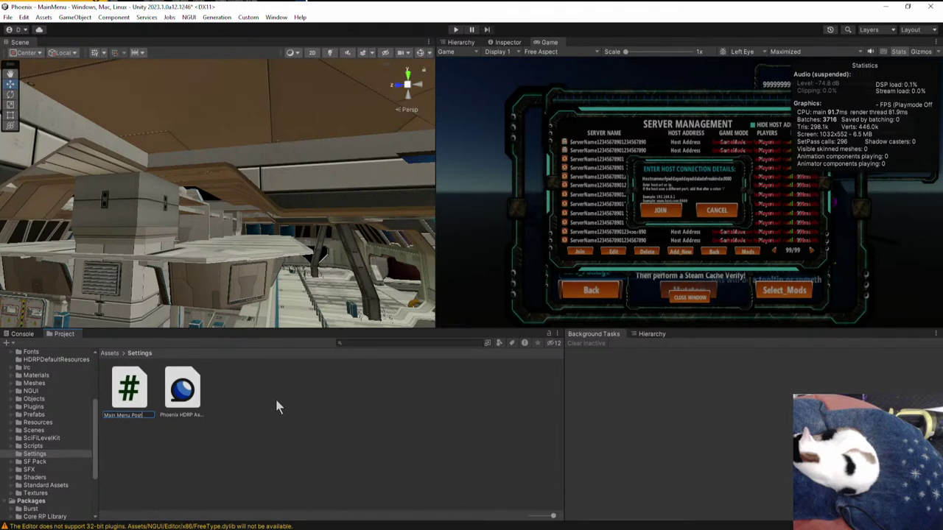
text( Proc)
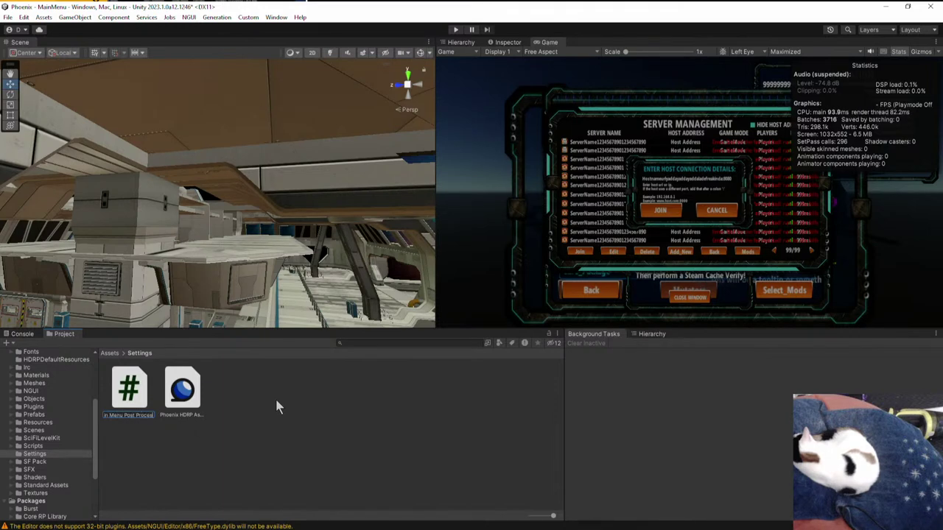
text(ess Volume)
key(Return)
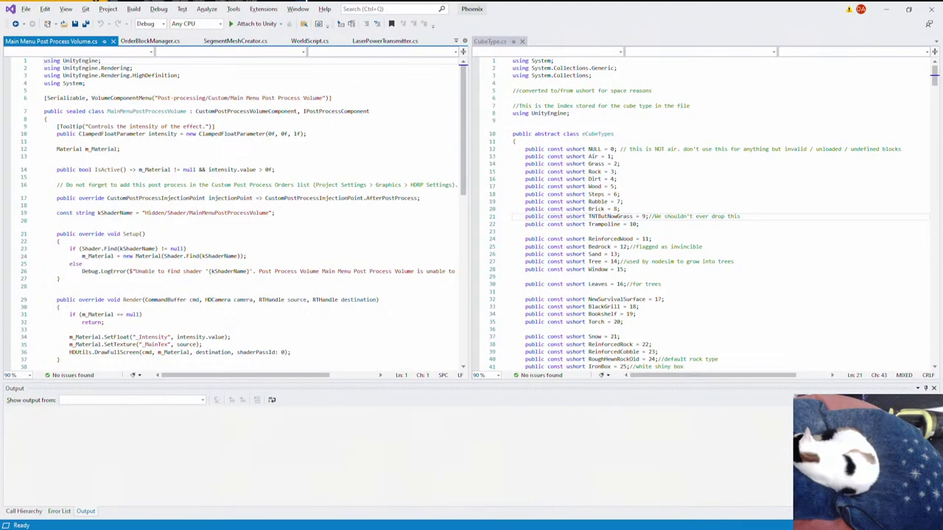
- Switch back to the Unity editor and select the MainMenuVolume object to show its Volume component
key(alt+Tab)
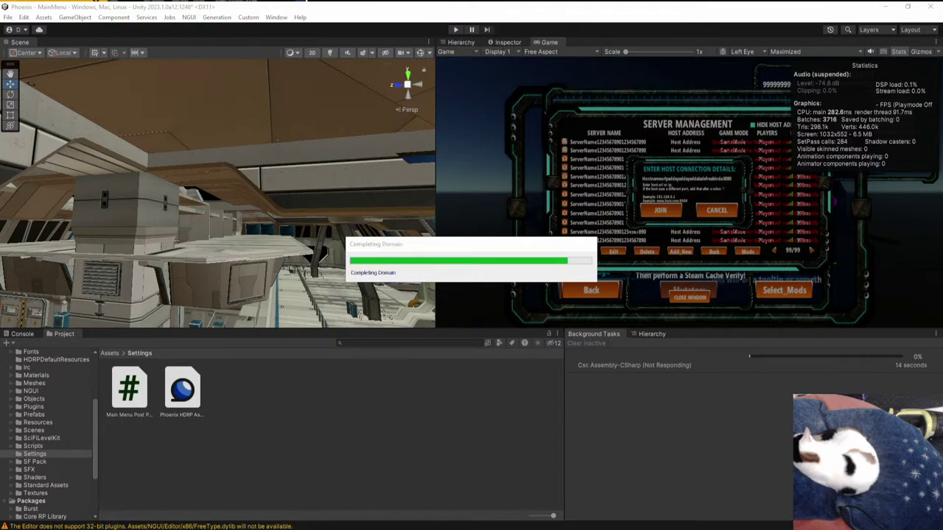
click(507, 43)
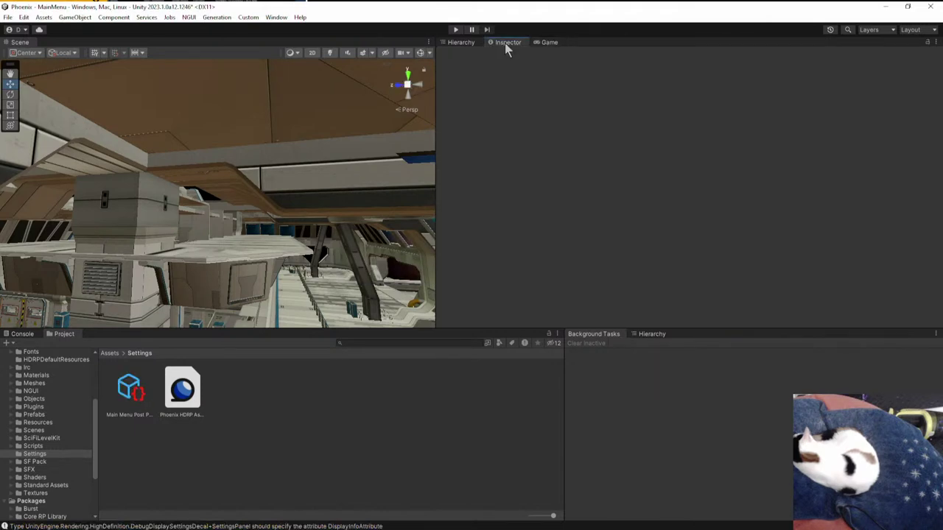
click(550, 44)
click(514, 43)
click(218, 177)
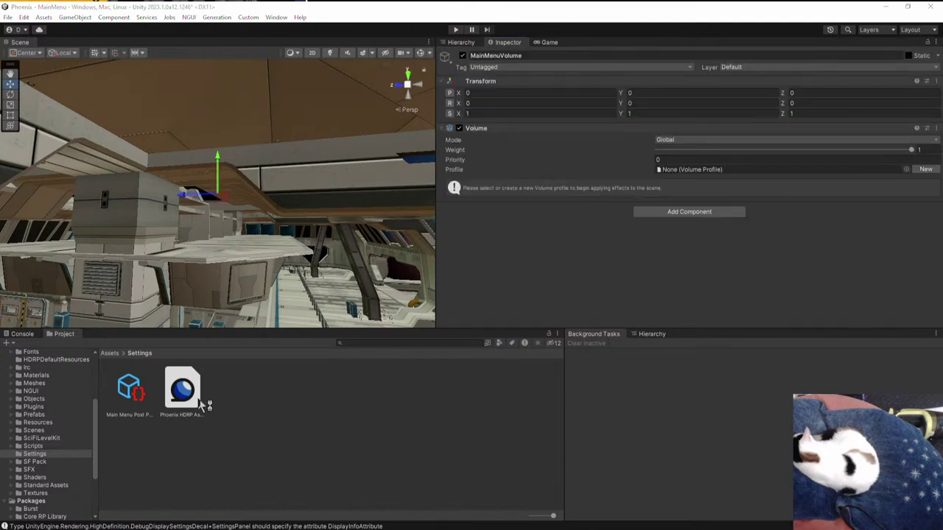
- Try to assign the Main Menu Post Process Volume script as the volume's profile, and delete that script from the Settings folder
drag(135, 388, 692, 169)
click(130, 390)
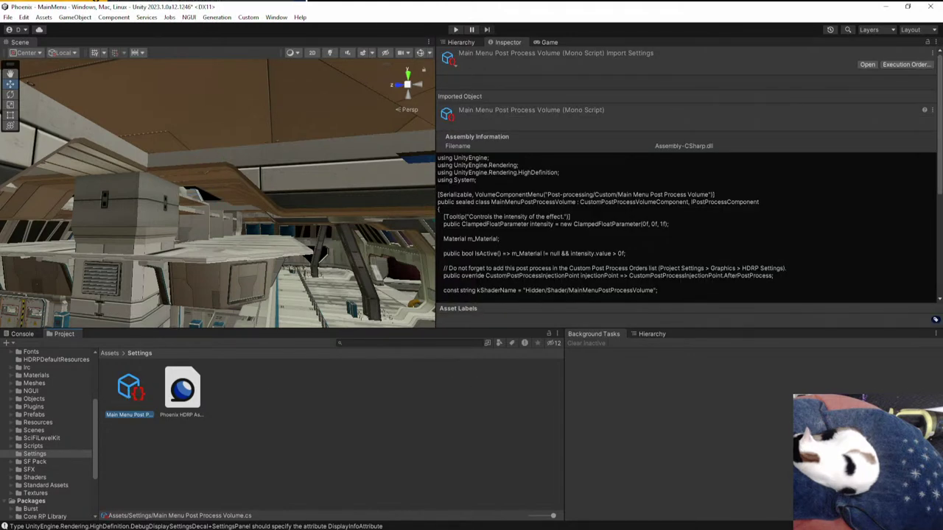
key(Delete)
click(501, 291)
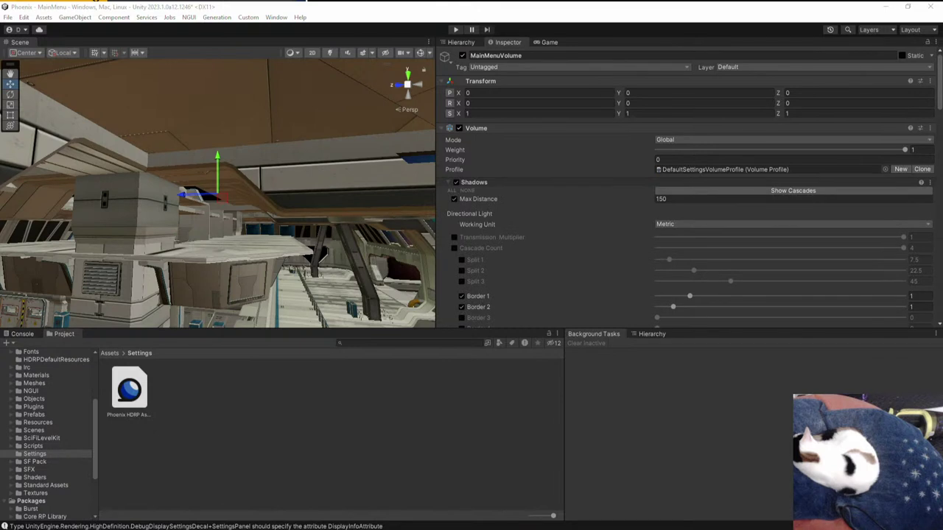
- Locate and inspect the DefaultSettingsVolumeProfile asset assigned to MainMenuVolume, and return to the Settings folder
click(725, 169)
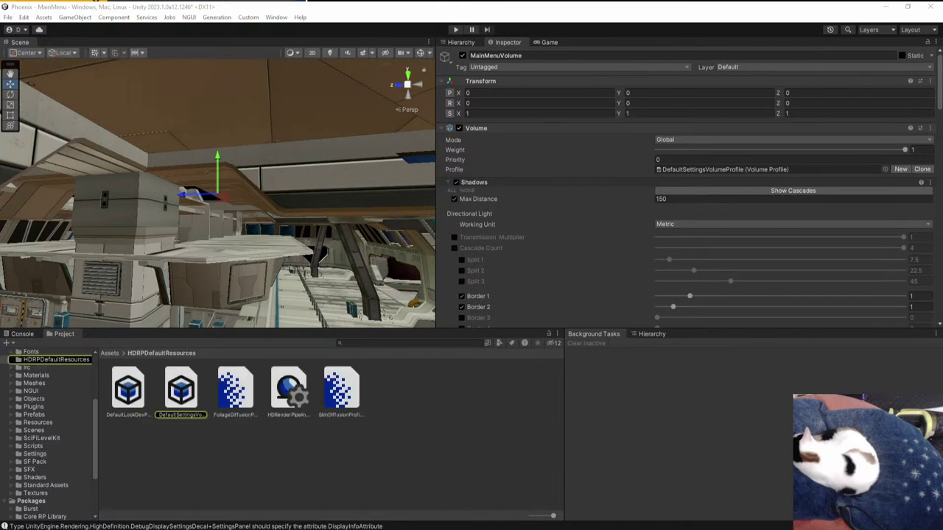
click(181, 389)
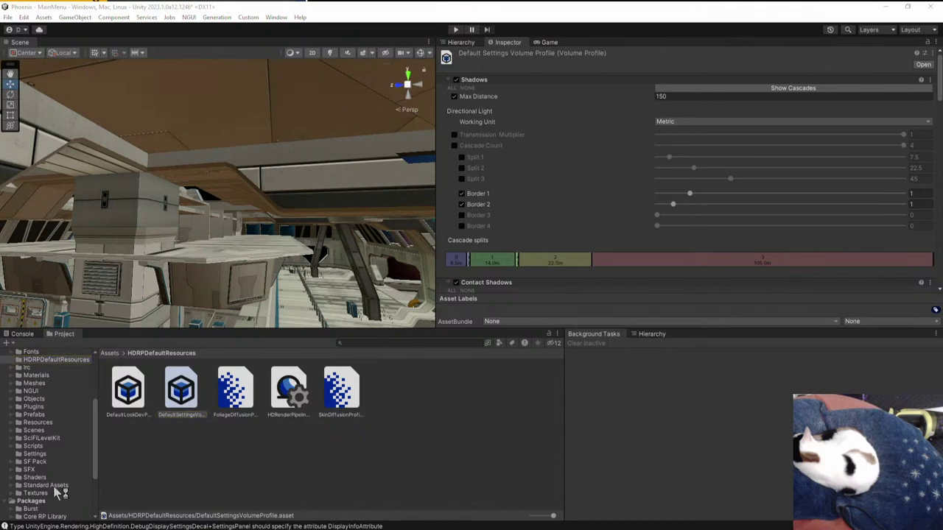
click(40, 453)
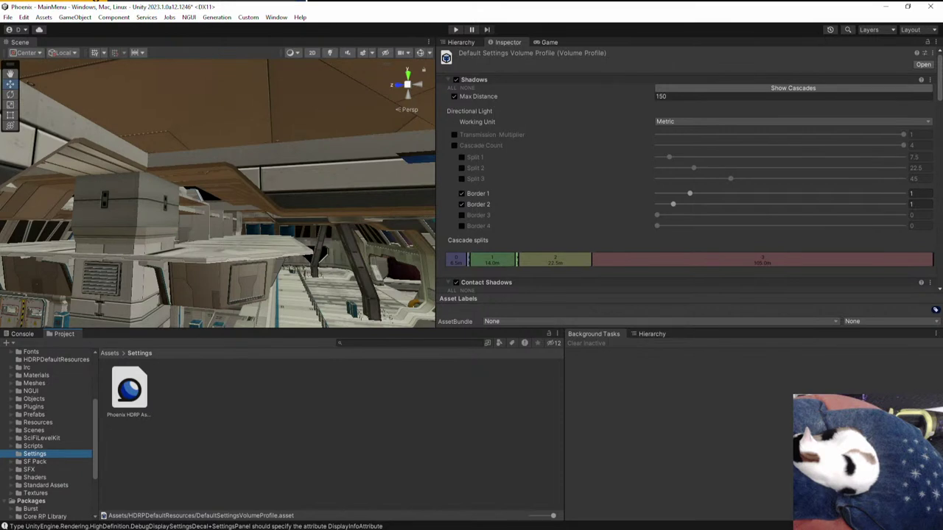
- Create a new HDRP Asset with its default name in the Settings folder
right_click(247, 387)
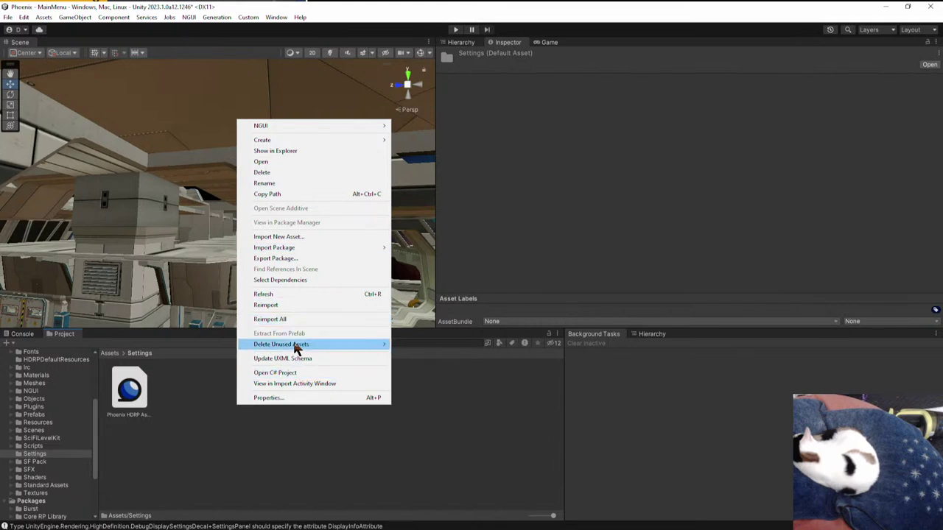
mouse_move(356, 251)
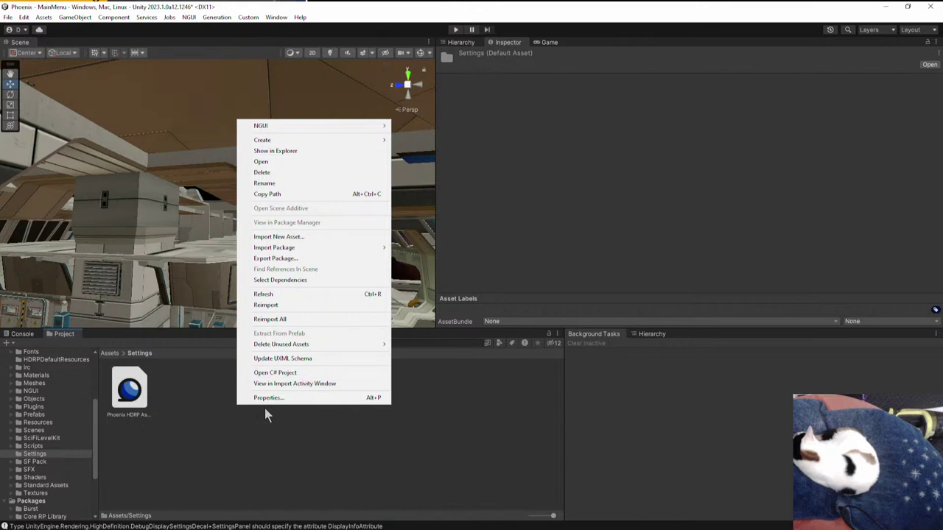
mouse_move(263, 143)
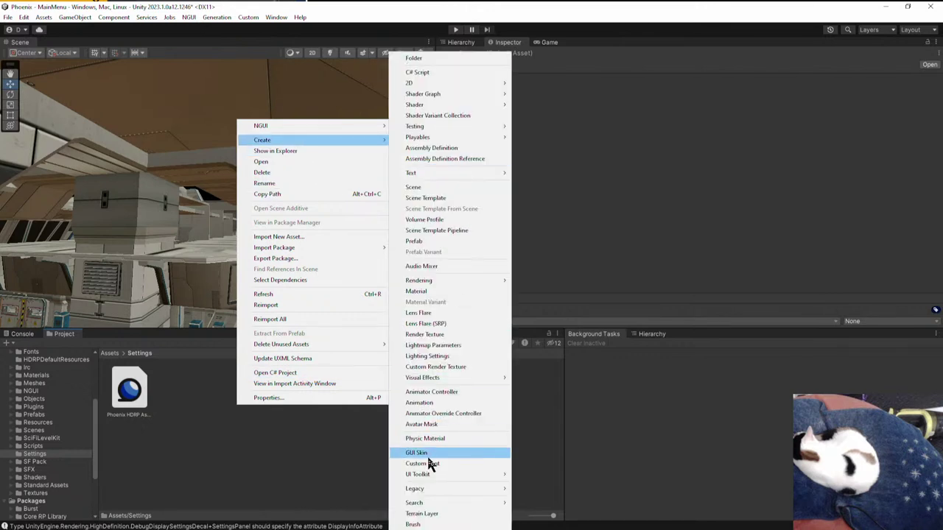
mouse_move(430, 493)
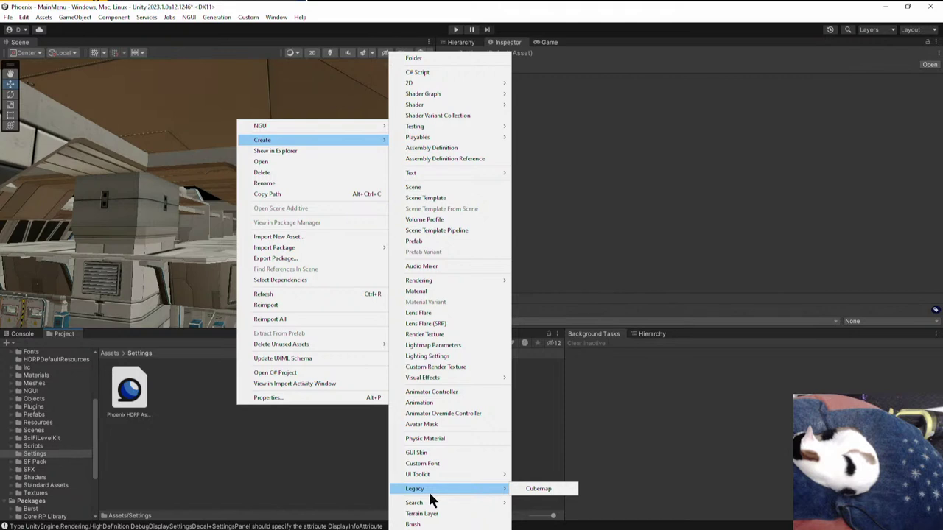
mouse_move(448, 377)
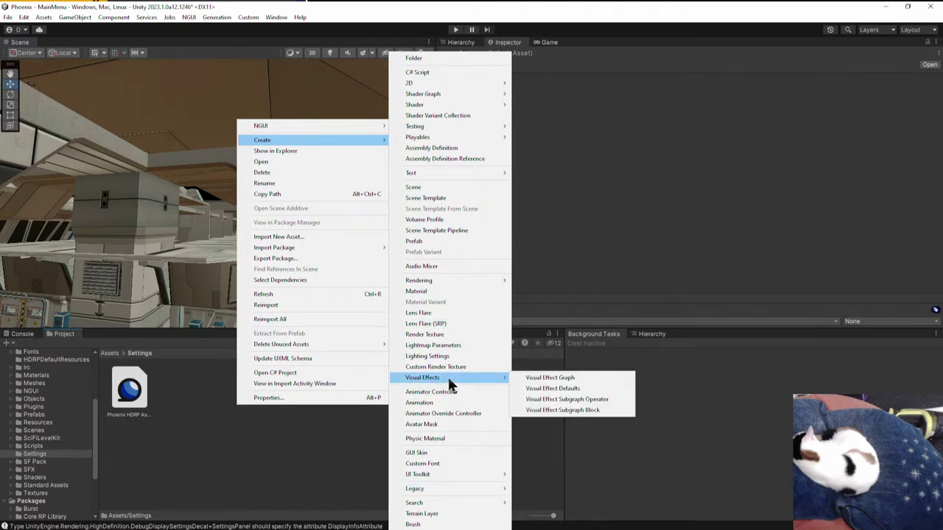
mouse_move(459, 280)
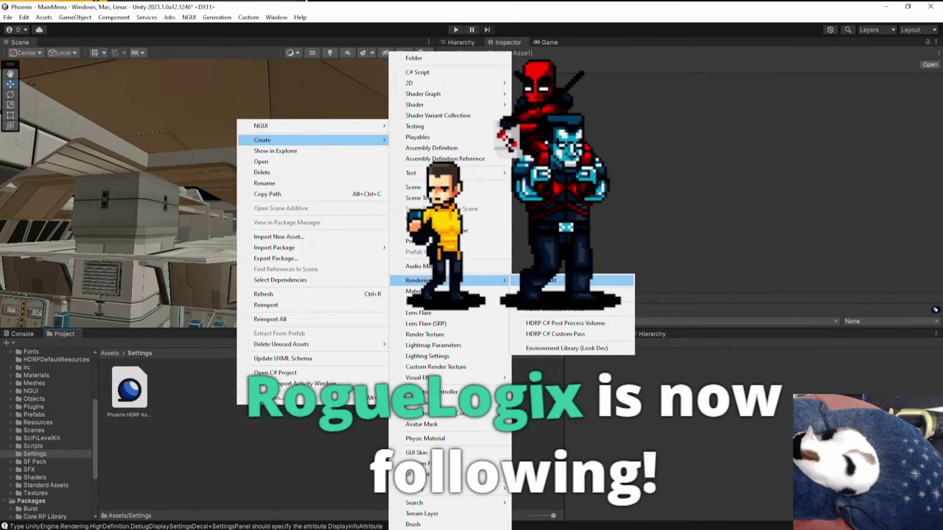
click(560, 280)
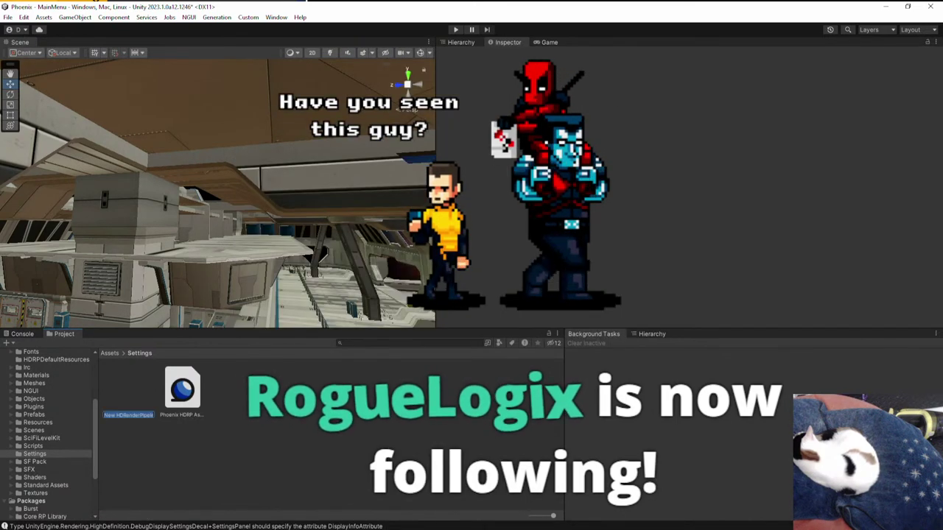
key(Return)
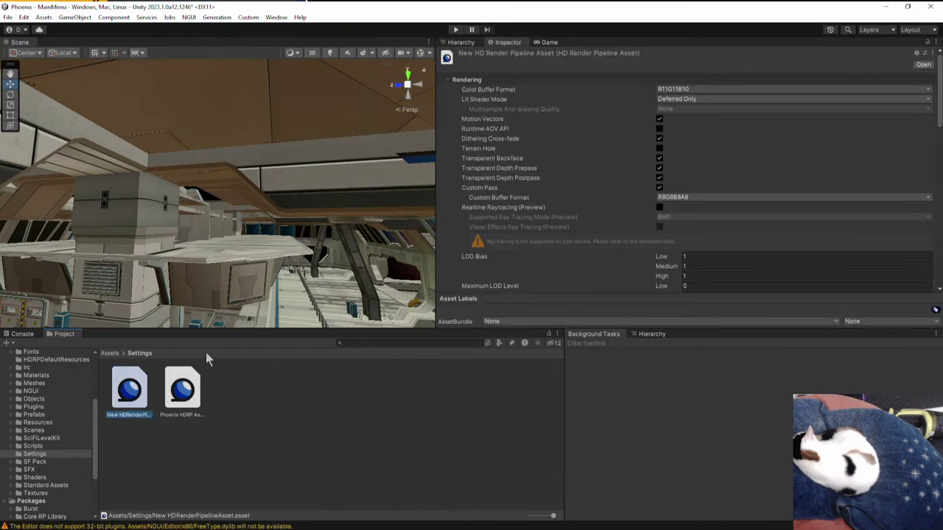
- Look through the new HD render pipeline asset's settings and delete the asset from the Settings folder
scroll(663, 147, down, 3)
scroll(619, 221, up, 3)
key(Delete)
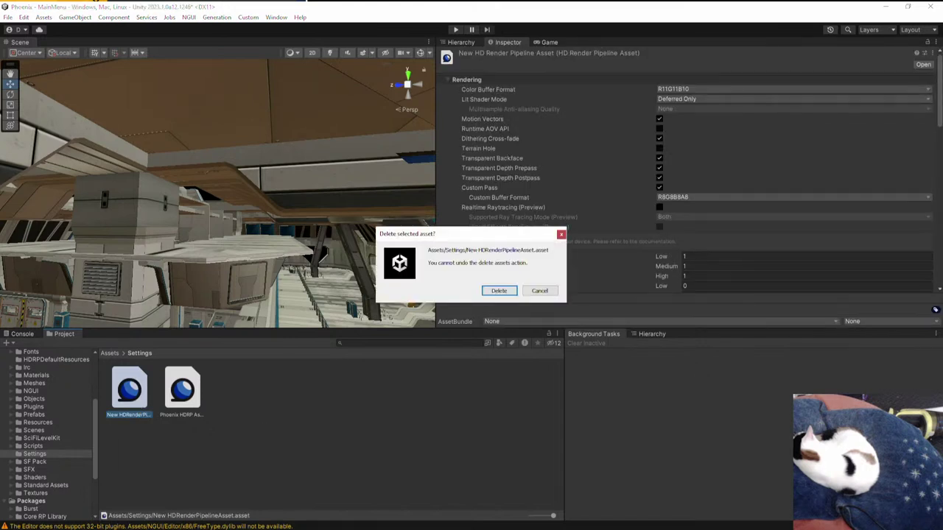
click(540, 291)
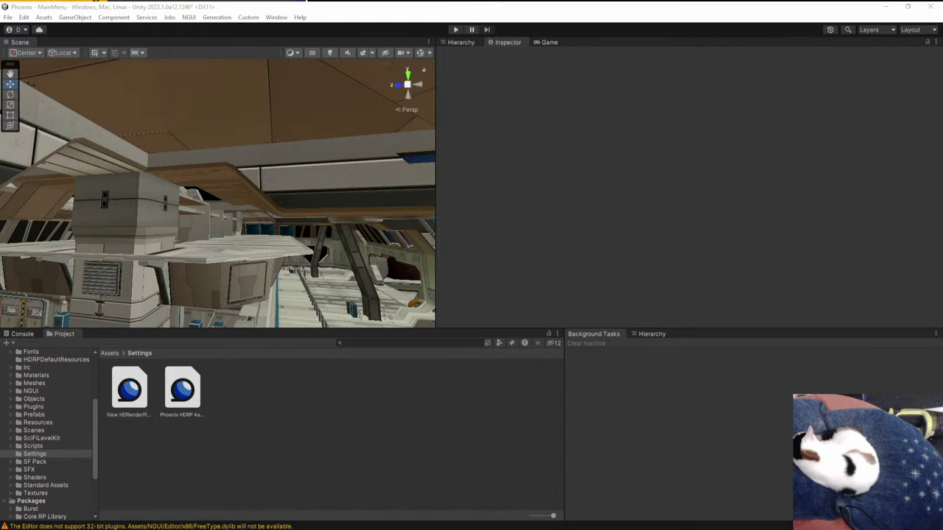
click(129, 389)
key(Delete)
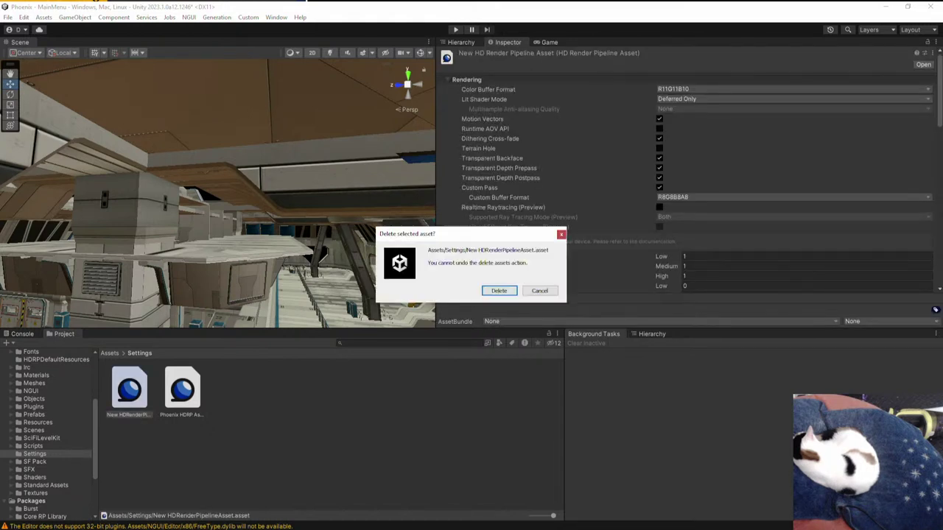
key(Return)
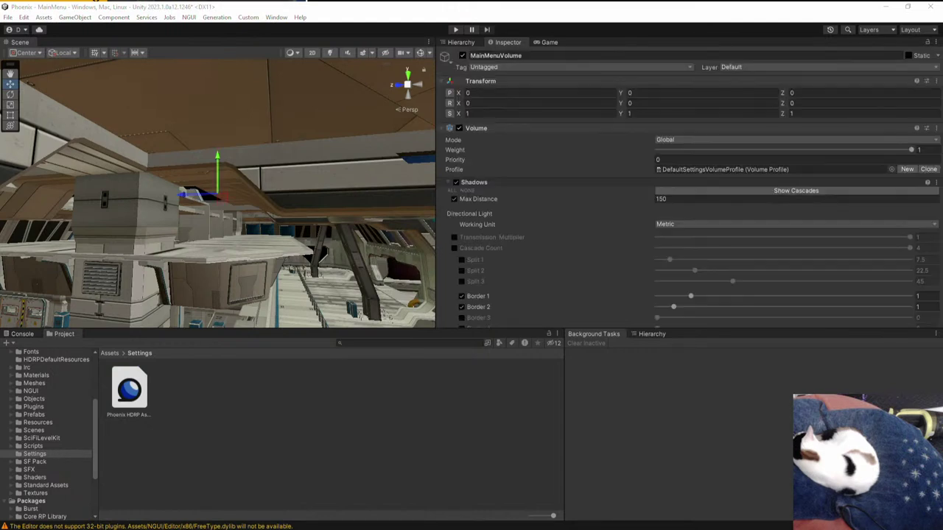
- Copy the DefaultSettingsVolumeProfile asset from HDRPDefaultResources into the Settings folder
click(724, 170)
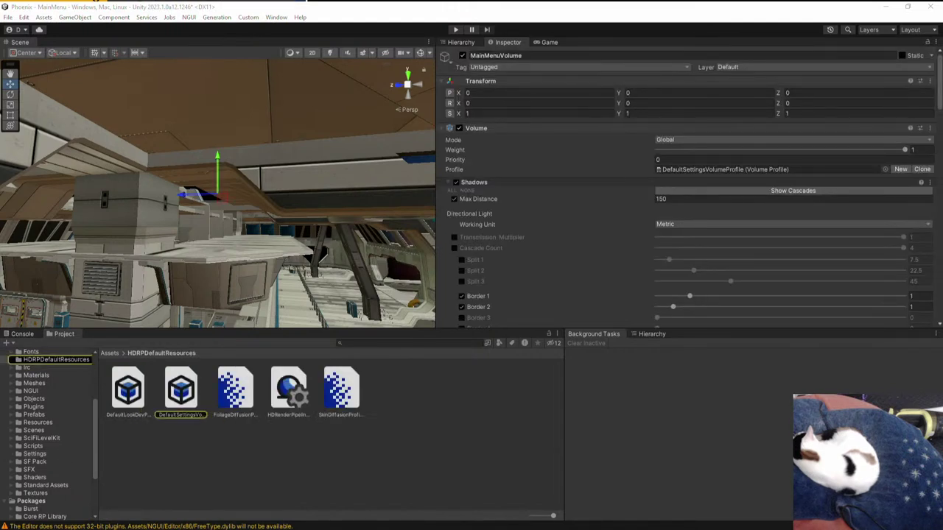
click(181, 389)
scroll(43, 457, down, 3)
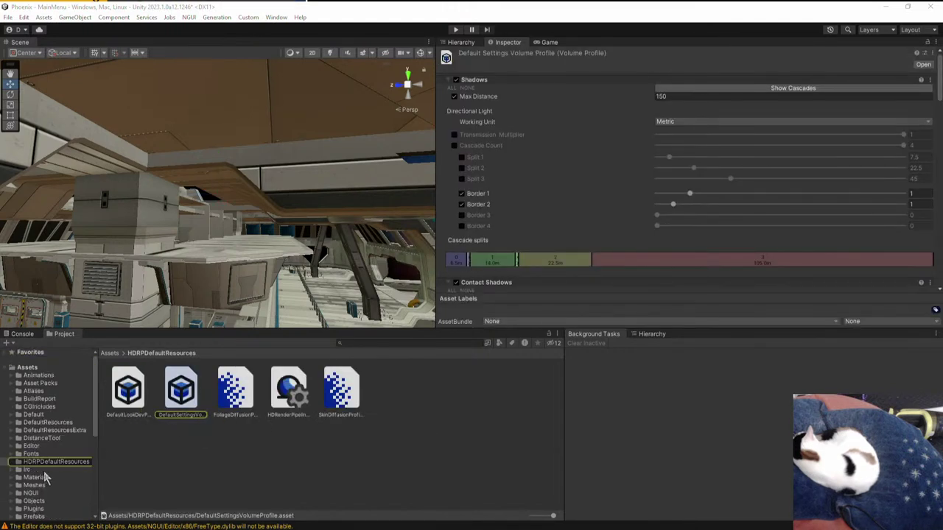
scroll(43, 444, up, 5)
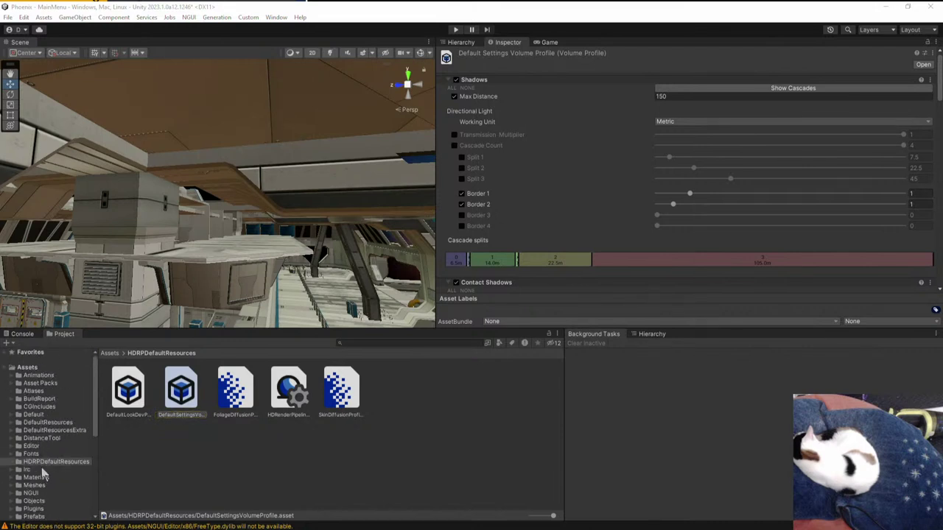
scroll(42, 478, down, 3)
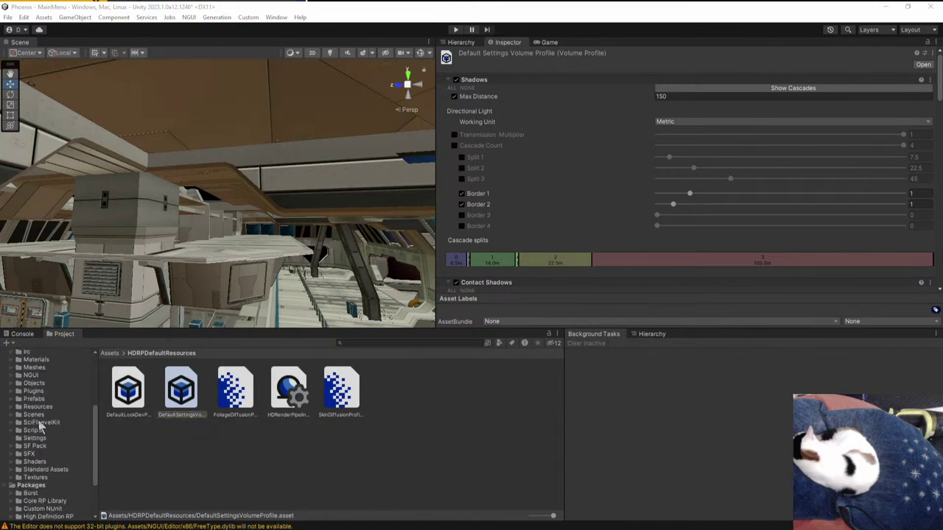
click(34, 438)
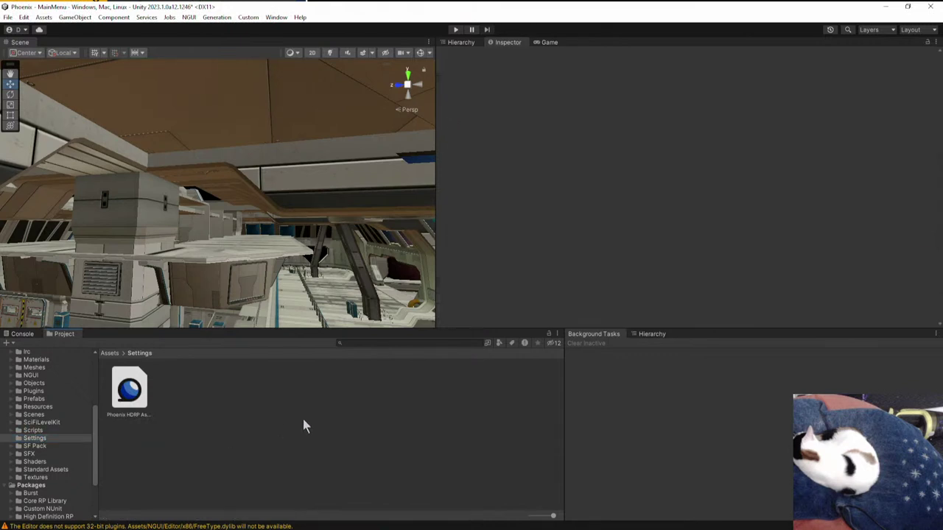
right_click(315, 388)
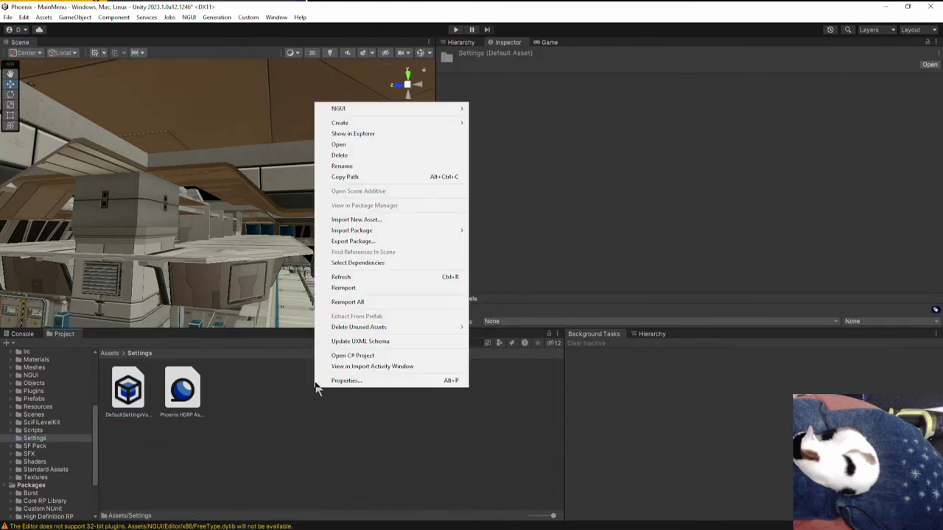
mouse_move(349, 122)
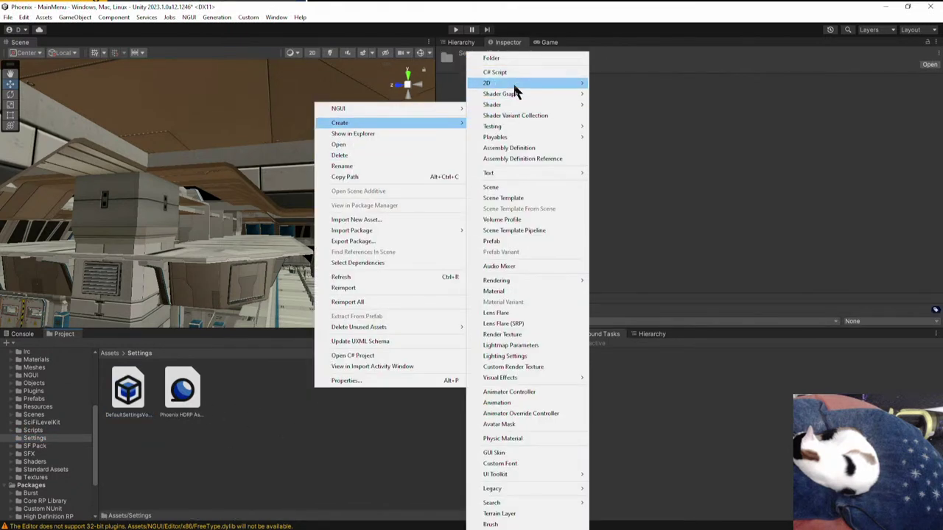
mouse_move(513, 82)
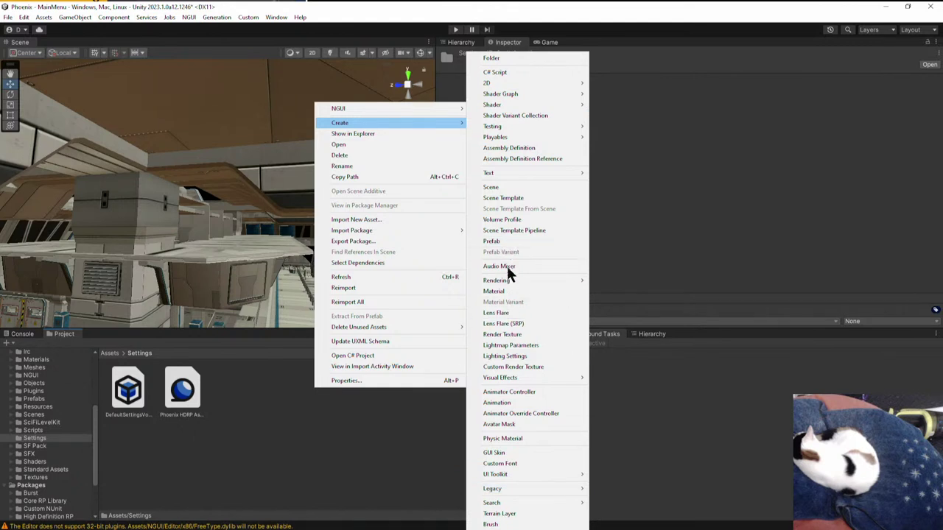
mouse_move(520, 284)
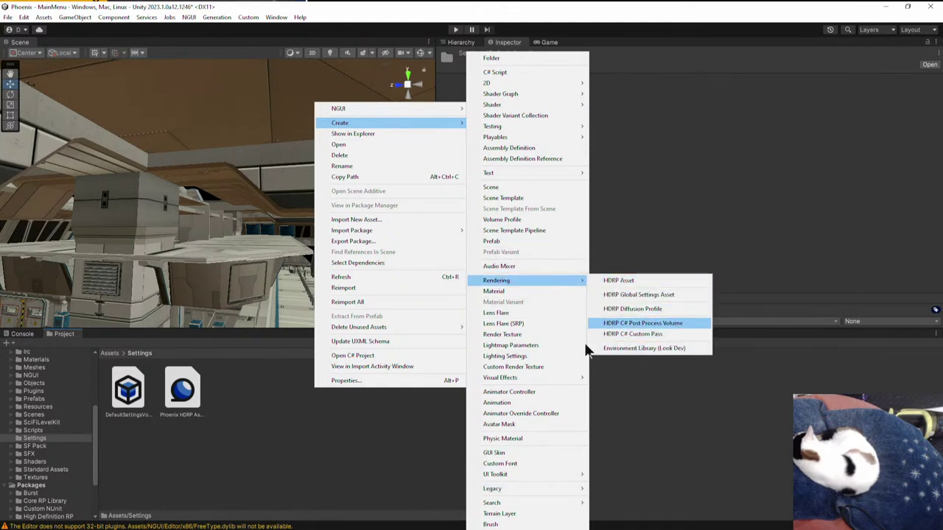
click(247, 409)
- Rename the copied volume profile in the Settings folder as Main Menu Volume Profile
click(124, 387)
key(F2)
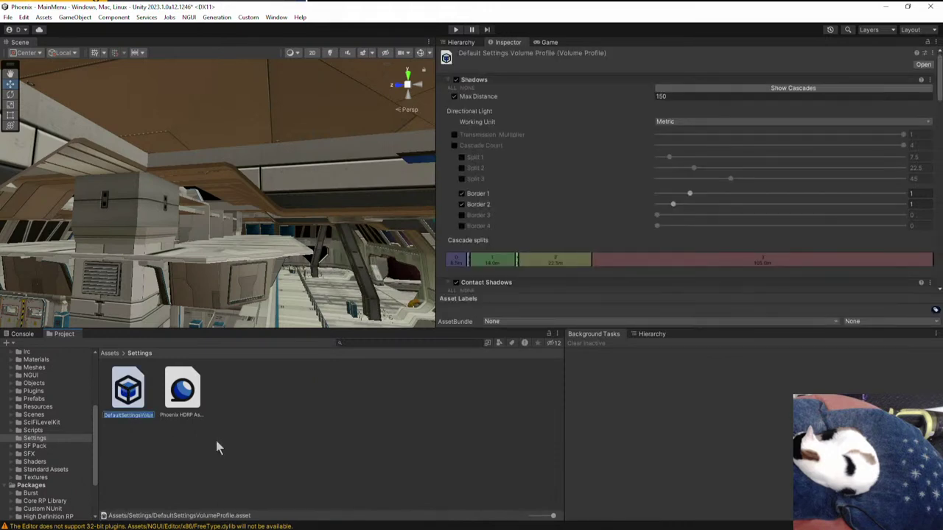
text(Main Menu Vo)
text(lume Profile)
key(Return)
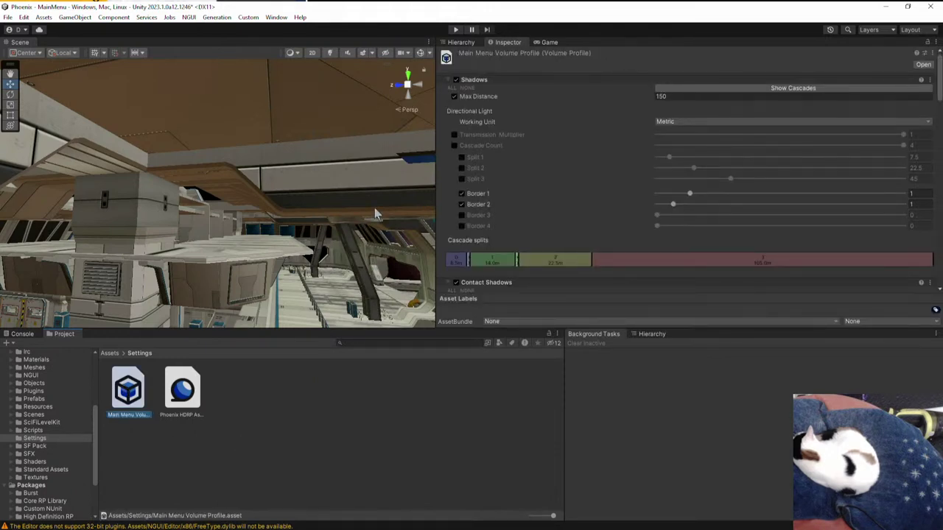
- Collapse the override sections from Shadows through Motion Blur in the Main Menu Volume Profile
click(448, 79)
click(447, 89)
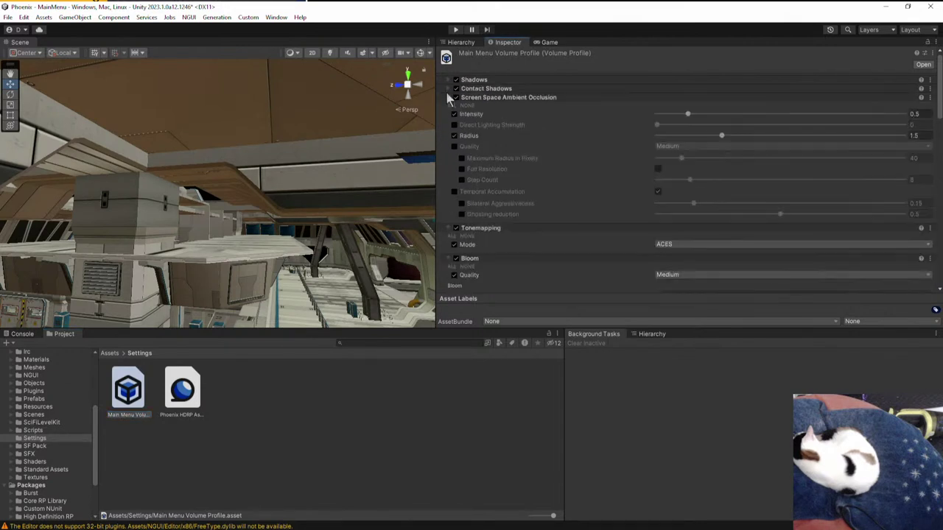
click(448, 98)
click(448, 107)
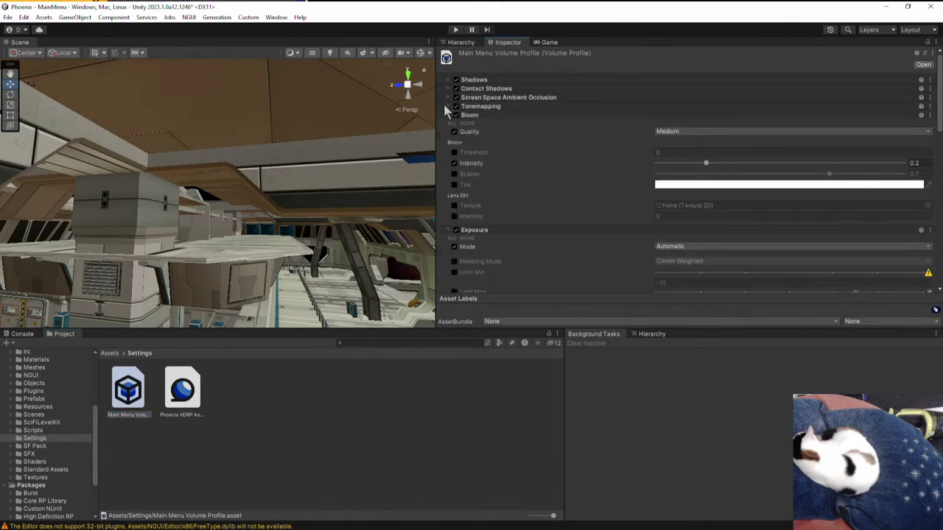
click(447, 116)
click(447, 124)
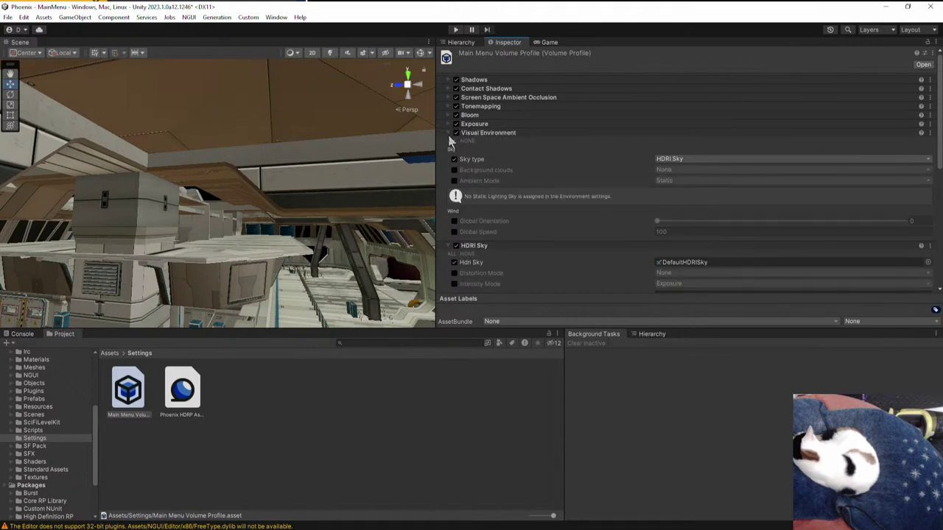
click(448, 133)
click(448, 142)
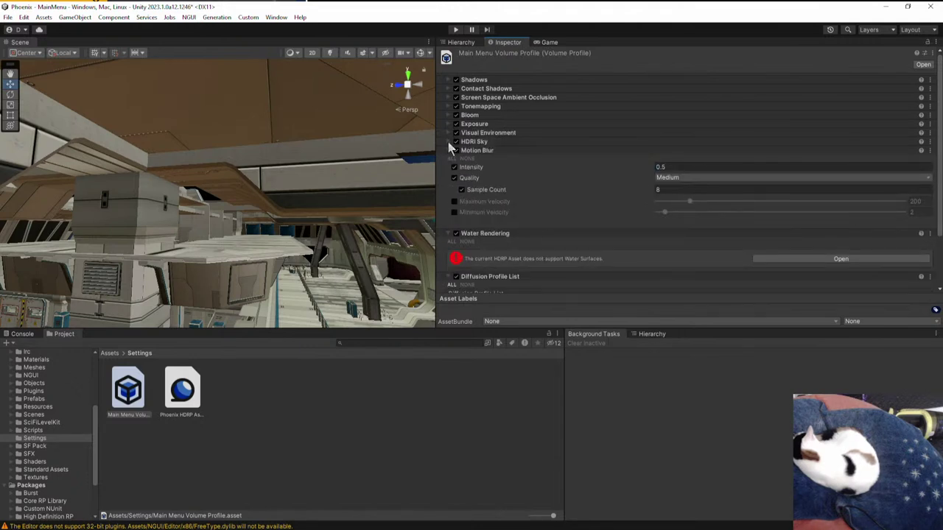
click(448, 151)
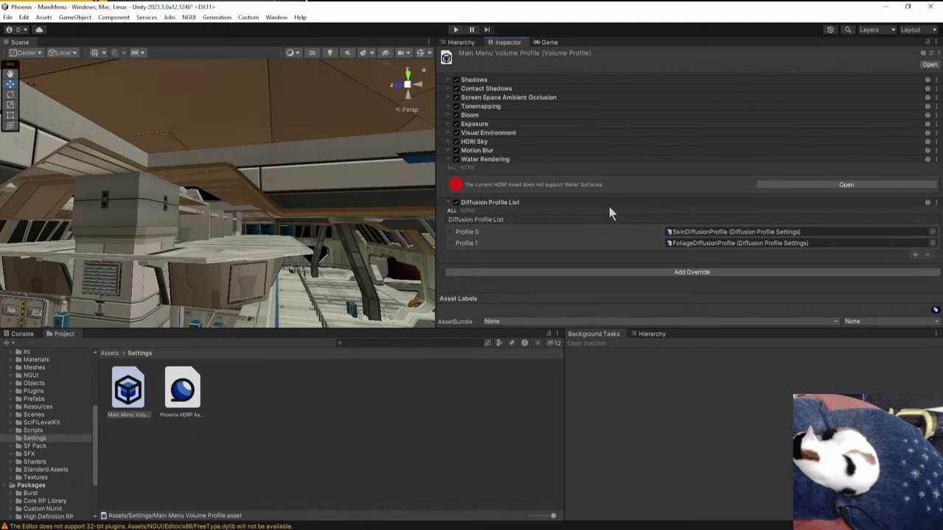
- Check the HDRP quality settings for water support and remove the Water Rendering override from the profile
click(827, 184)
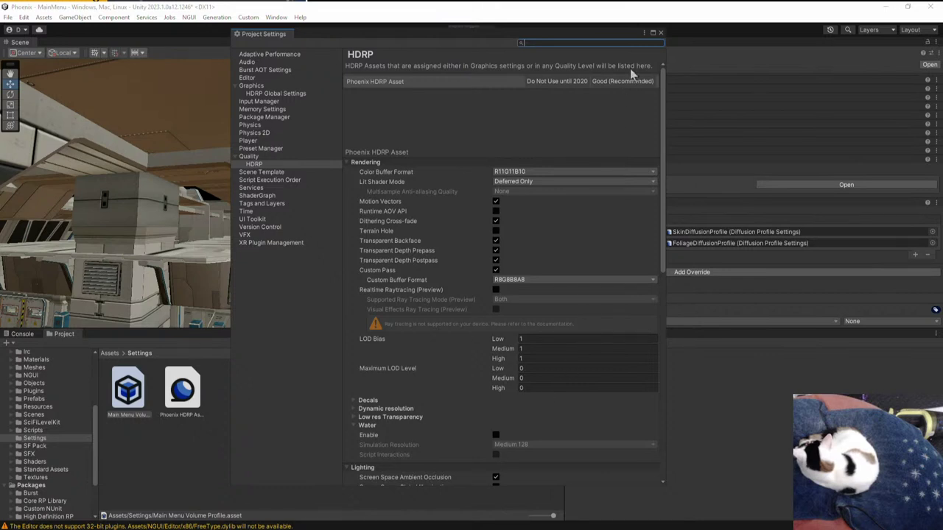
click(660, 33)
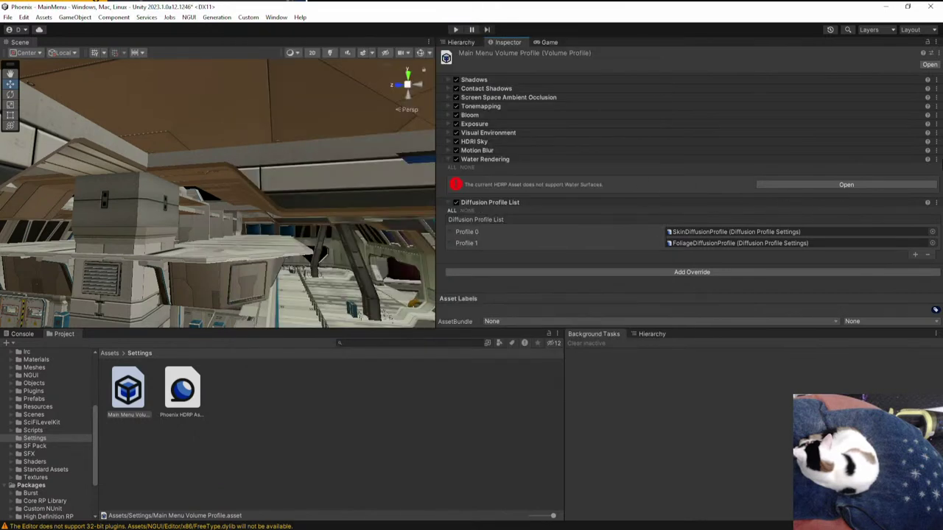
click(935, 159)
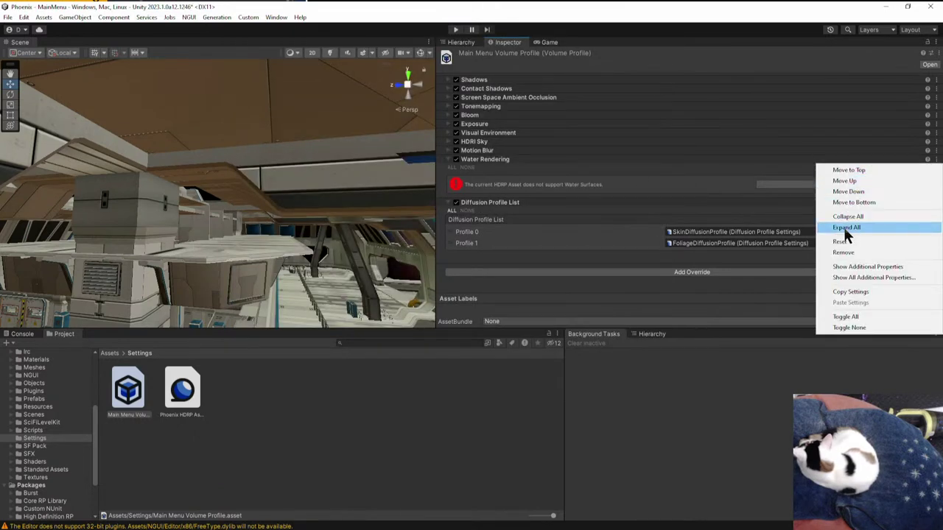
click(843, 252)
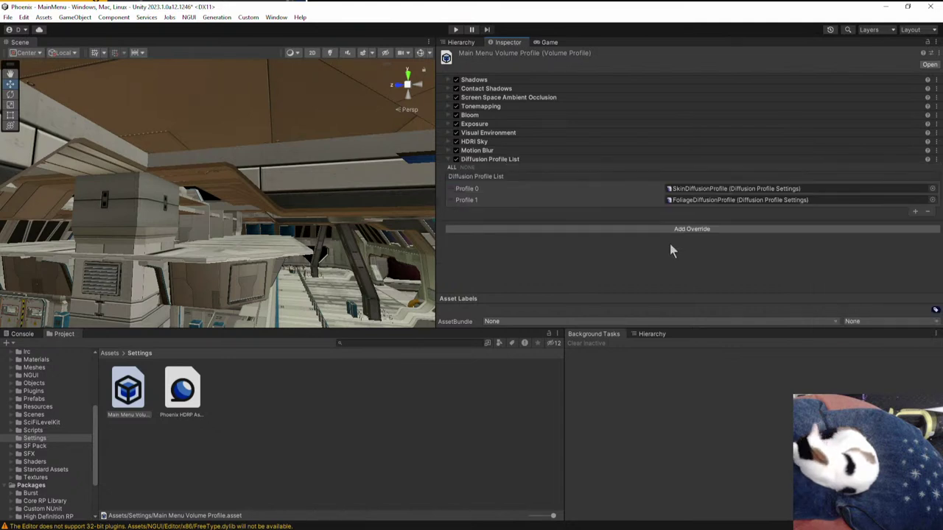
- Reset the Shadows override and remove it from the Main Menu Volume Profile
click(449, 160)
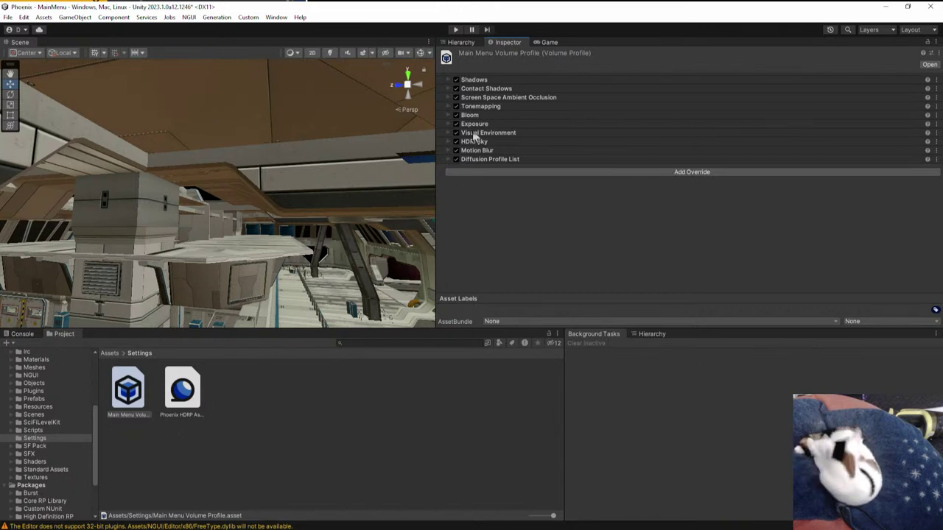
click(487, 160)
click(480, 80)
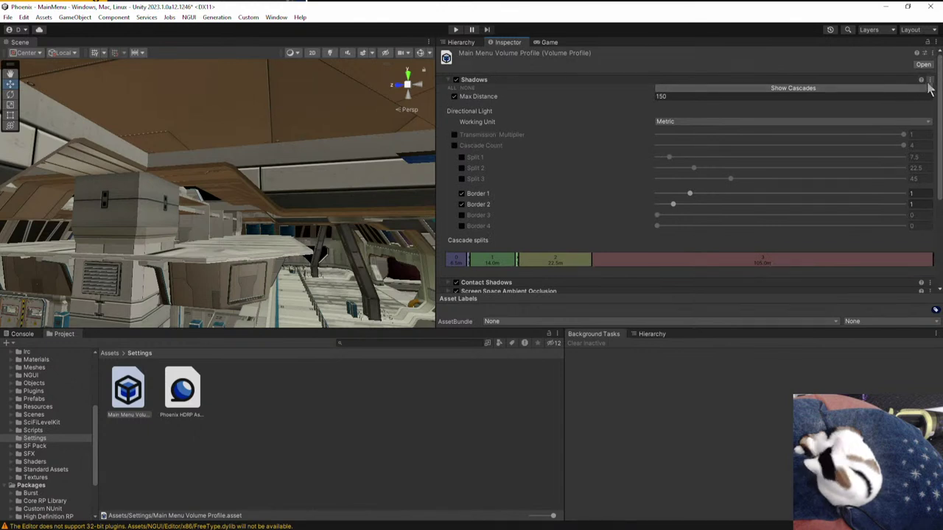
click(928, 80)
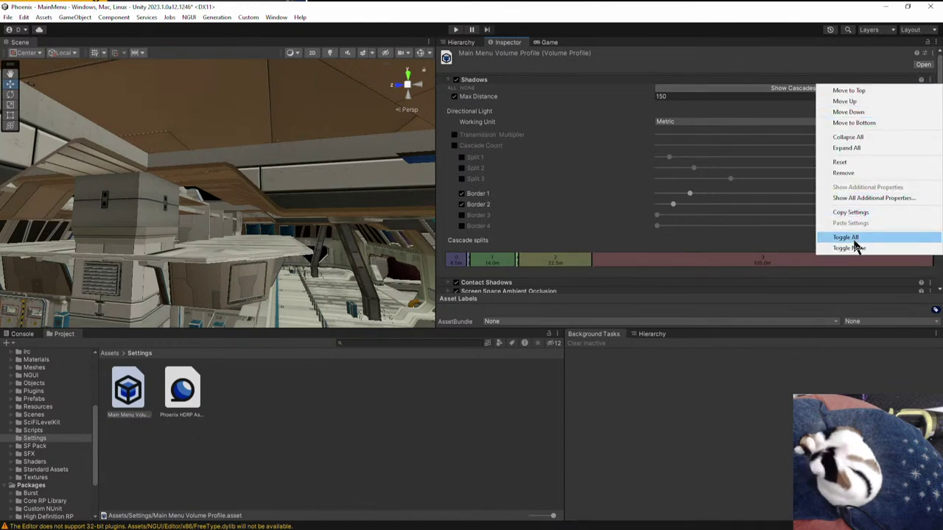
click(859, 164)
click(929, 80)
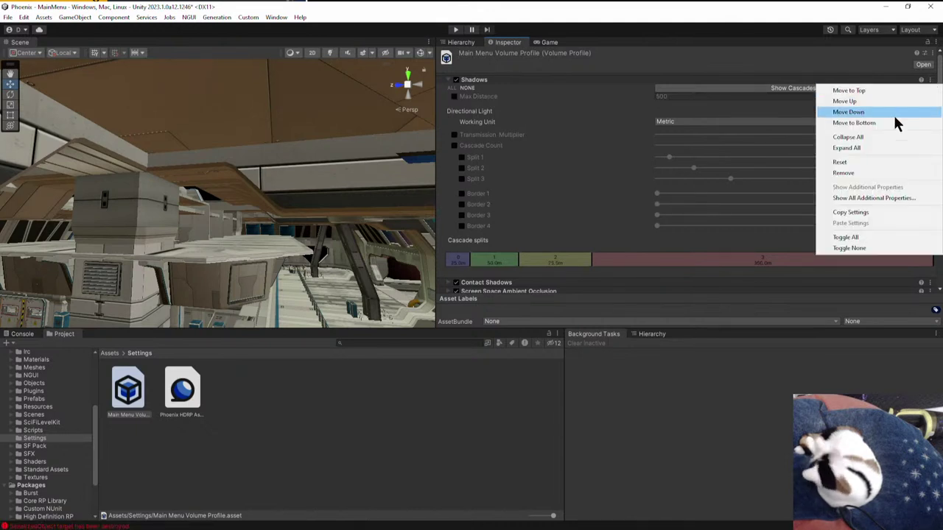
click(861, 174)
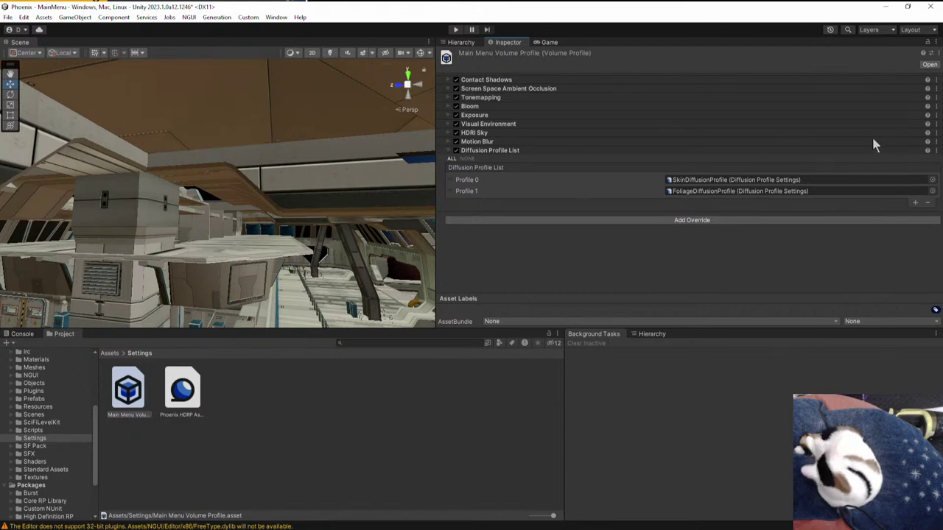
- Remove the Contact Shadows, Screen Space Ambient Occlusion and Tonemapping overrides from the profile
click(936, 81)
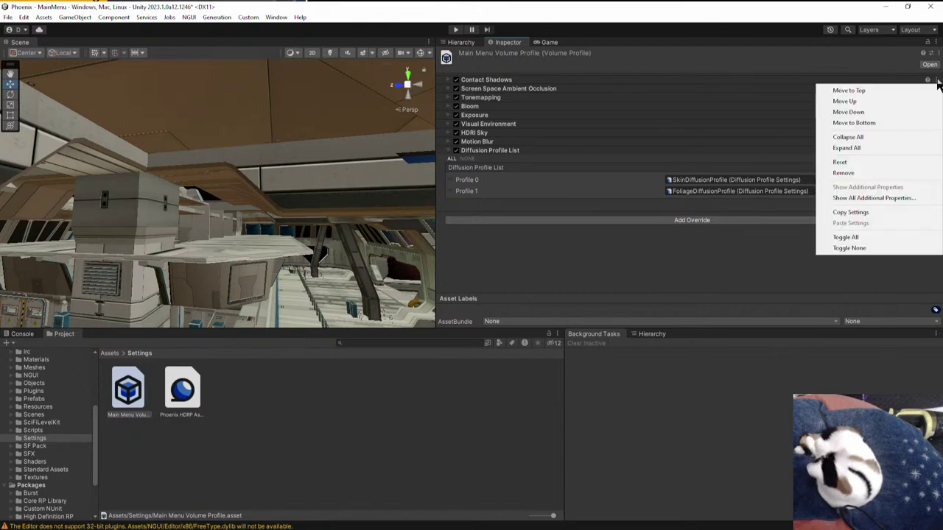
click(860, 174)
click(936, 80)
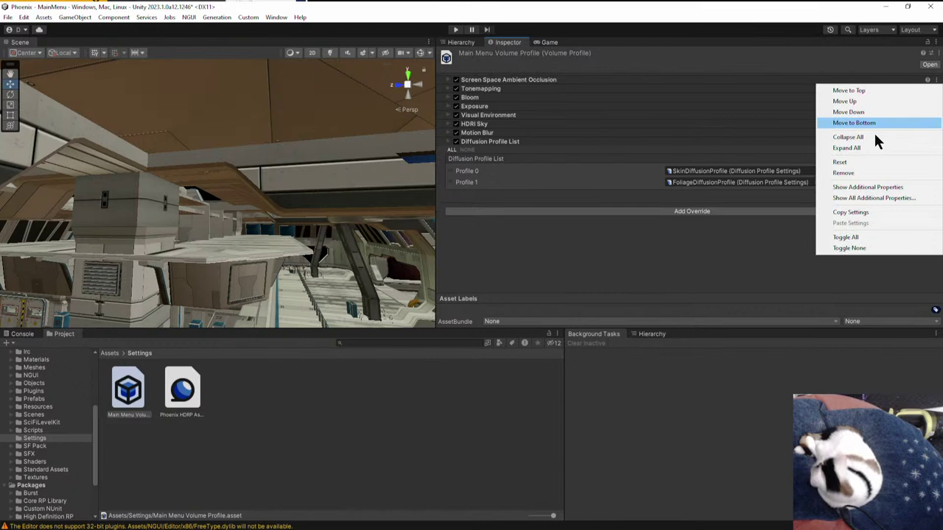
click(859, 170)
click(936, 79)
click(847, 172)
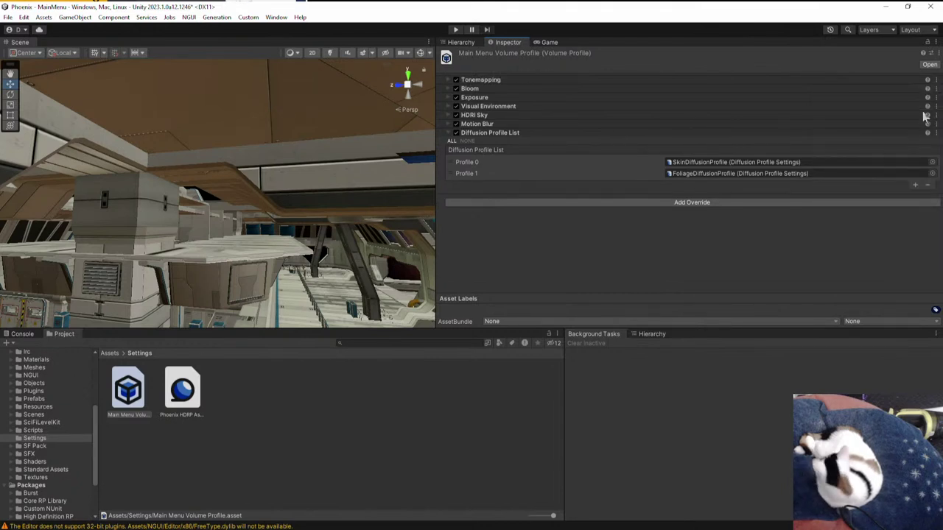
- Remove the Bloom and Exposure overrides from the profile
click(936, 79)
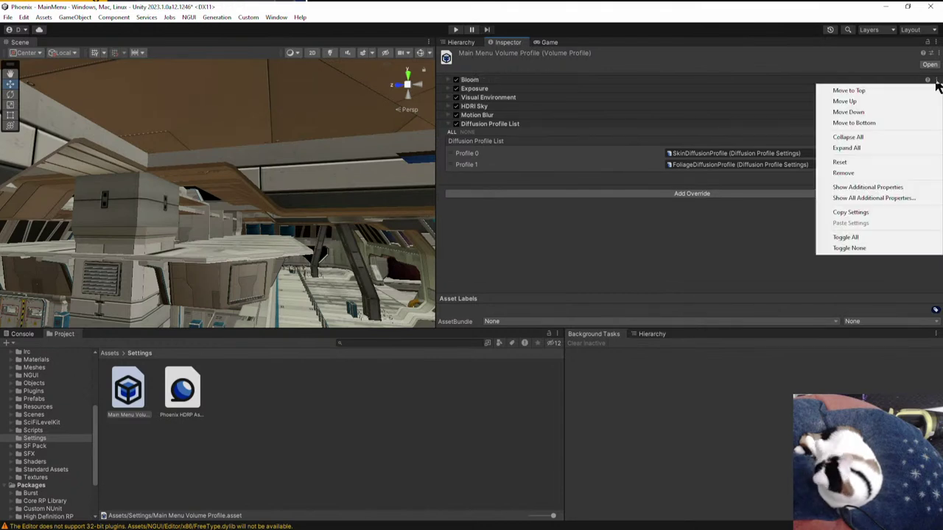
click(851, 172)
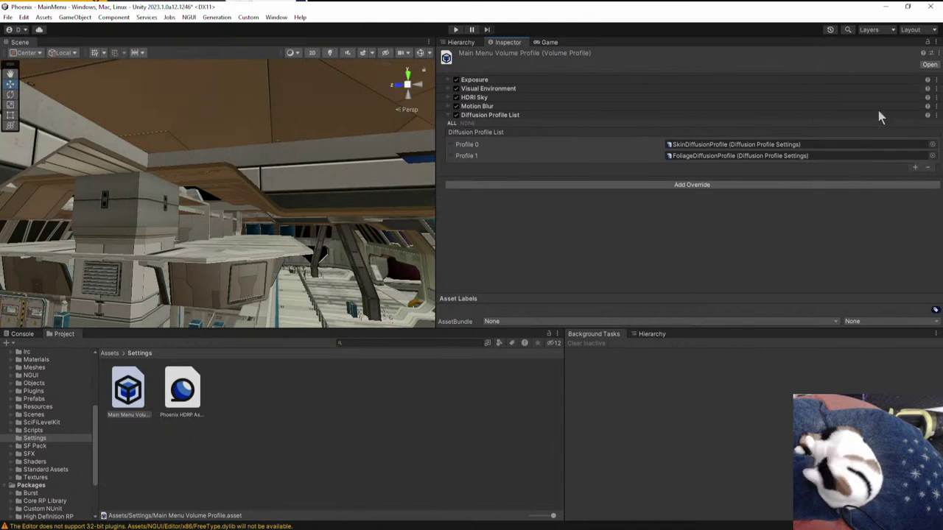
click(936, 79)
click(844, 174)
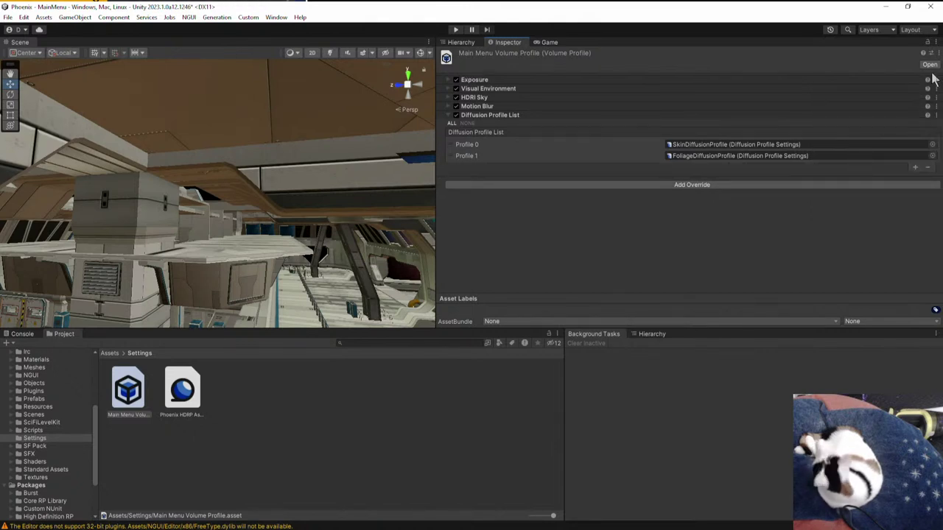
click(937, 79)
click(858, 174)
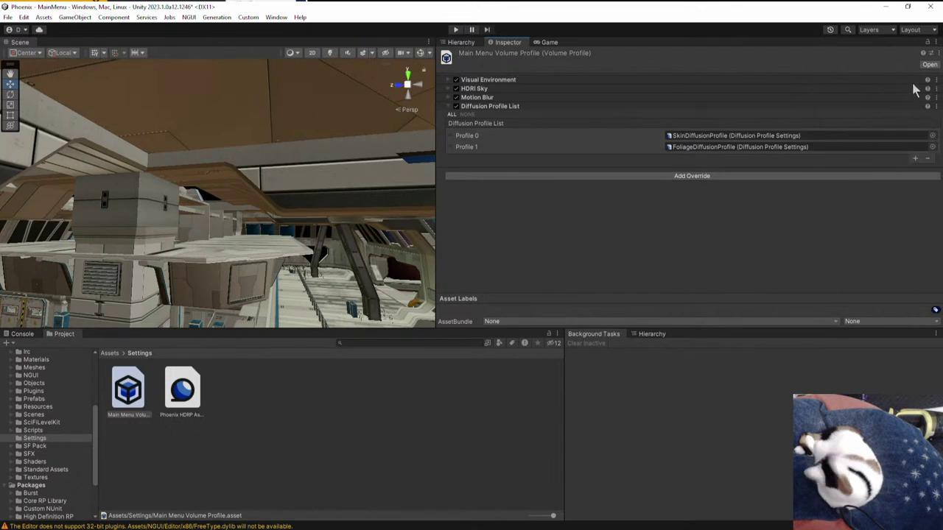
- Remove the remaining Visual Environment, HDRI Sky, Motion Blur and Diffusion Profile List overrides from the profile
click(936, 79)
click(844, 173)
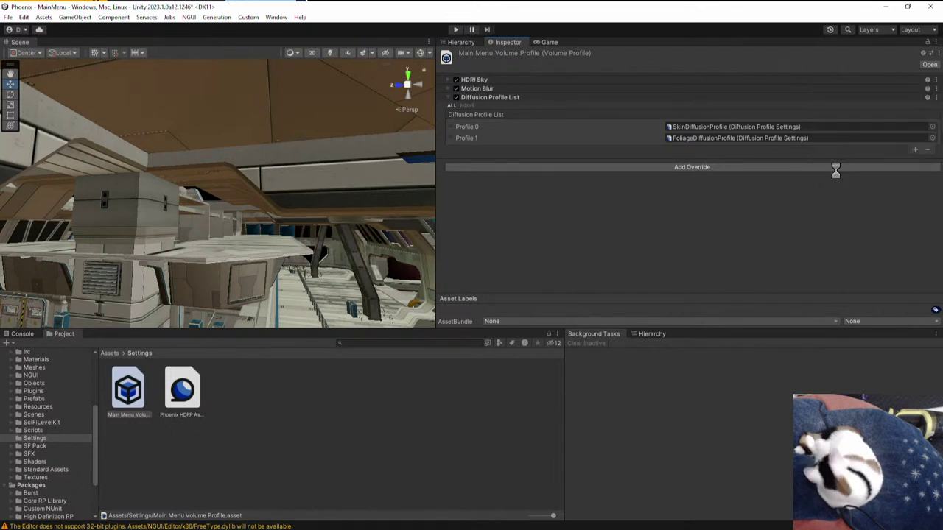
click(936, 79)
click(842, 173)
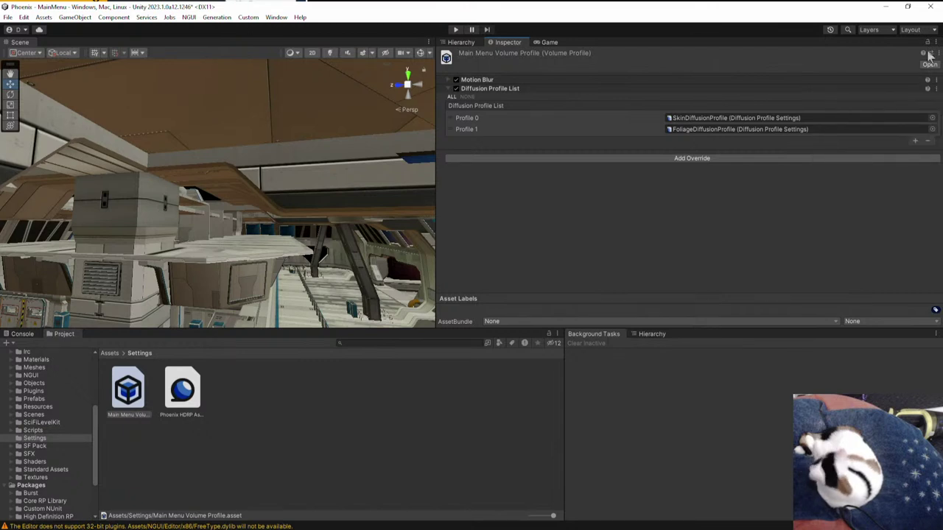
click(936, 80)
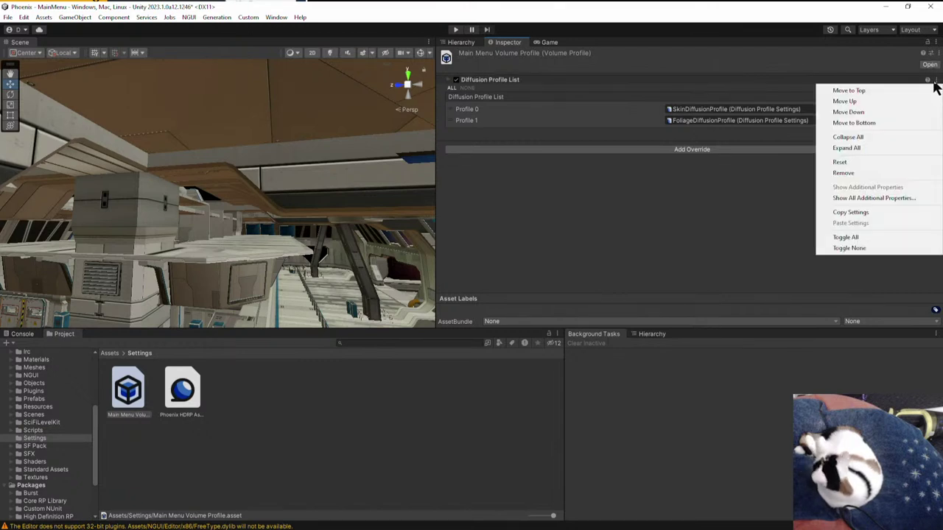
click(842, 173)
- Add a Fog override with Enable and Volumetric Fog switched on, and override its Volumetric Fog Distance
click(698, 103)
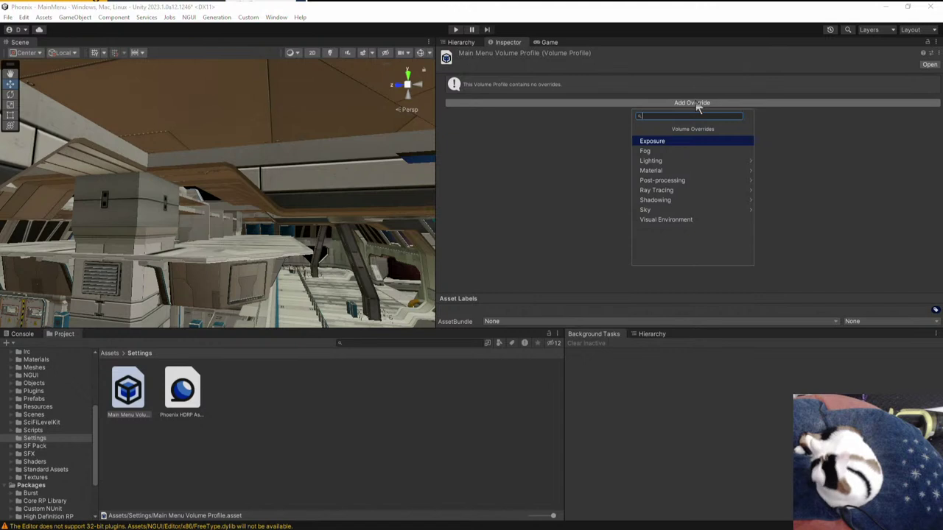
key(Down)
key(Return)
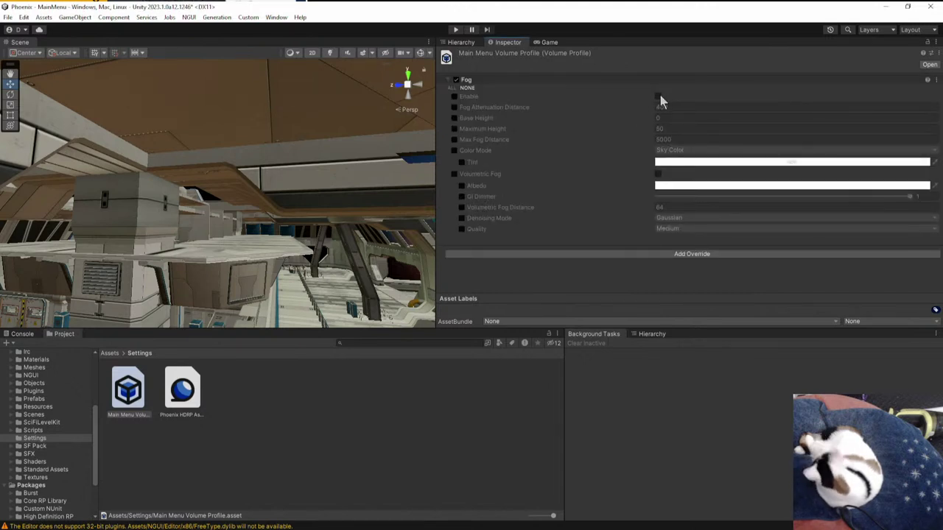
click(454, 96)
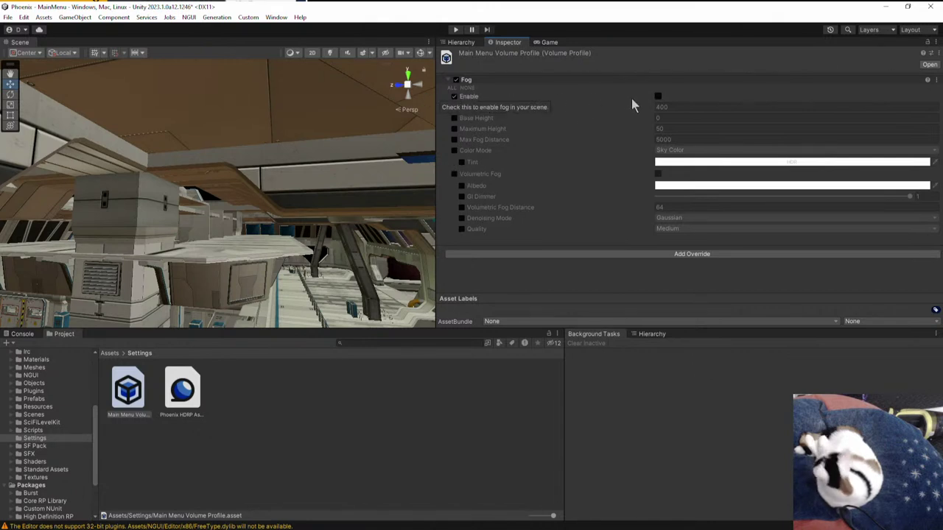
click(454, 174)
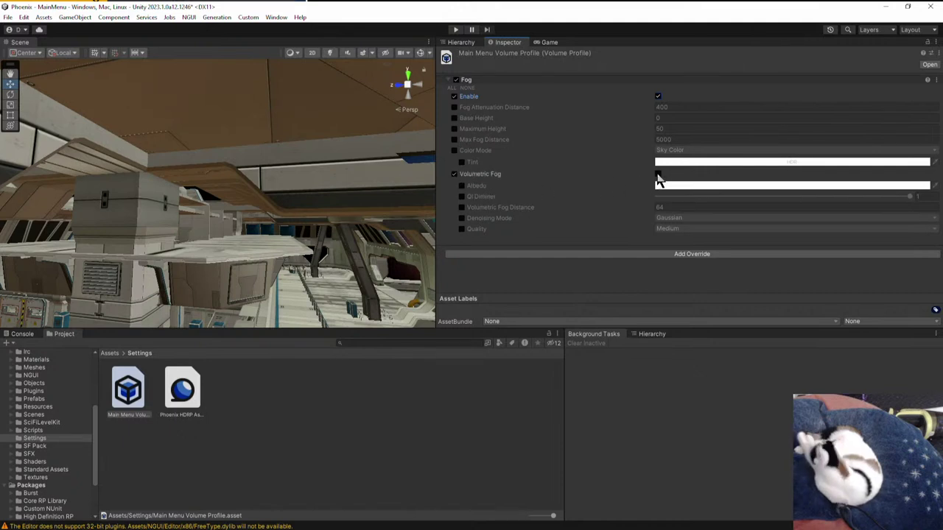
click(658, 176)
click(461, 208)
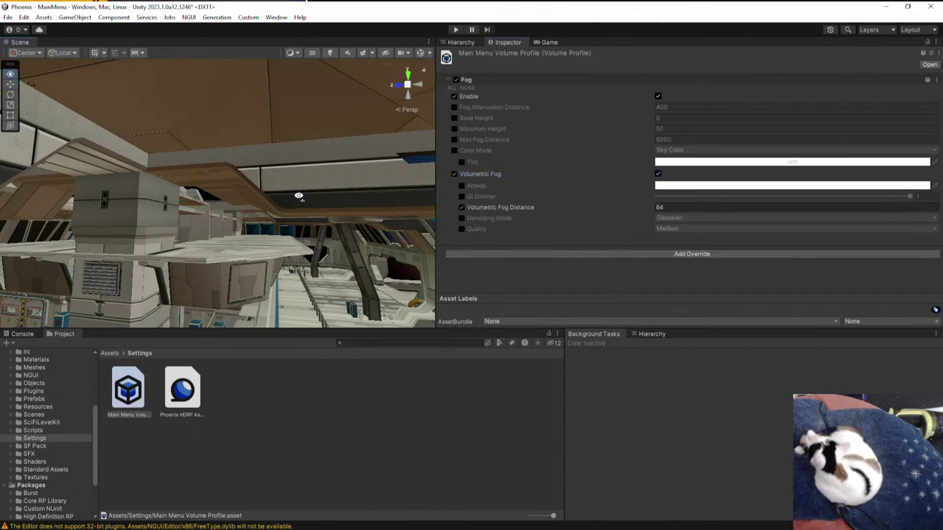
- Turn on scene lighting and visual effects in the Scene view to preview the interior
click(329, 52)
click(363, 53)
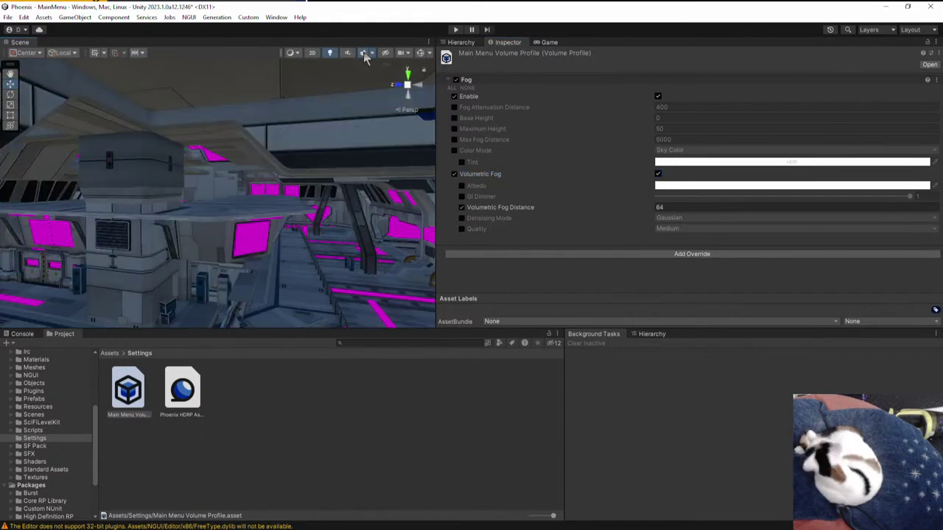
right_drag(282, 216, 228, 245)
- Override the fog's Albedo, open its colour for editing, and select the MainMenuVolume object
click(462, 186)
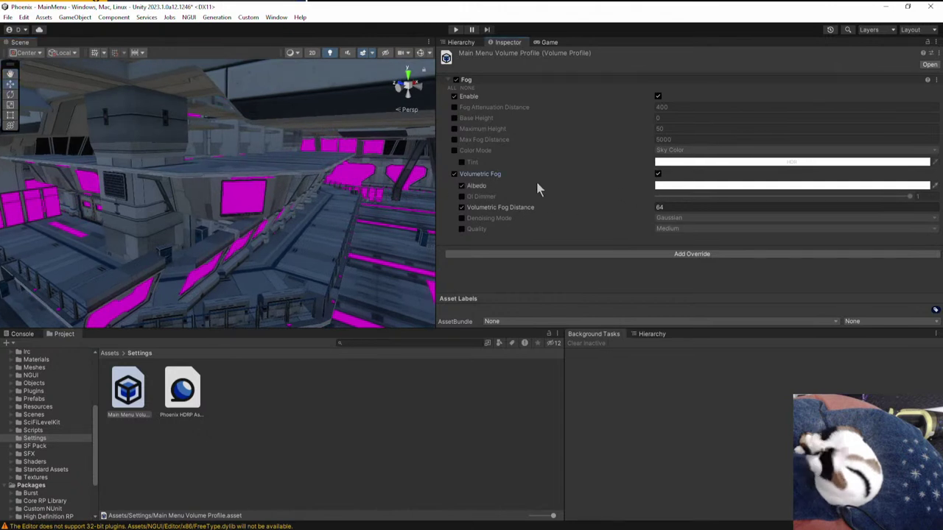
click(678, 187)
drag(630, 158, 555, 78)
click(785, 177)
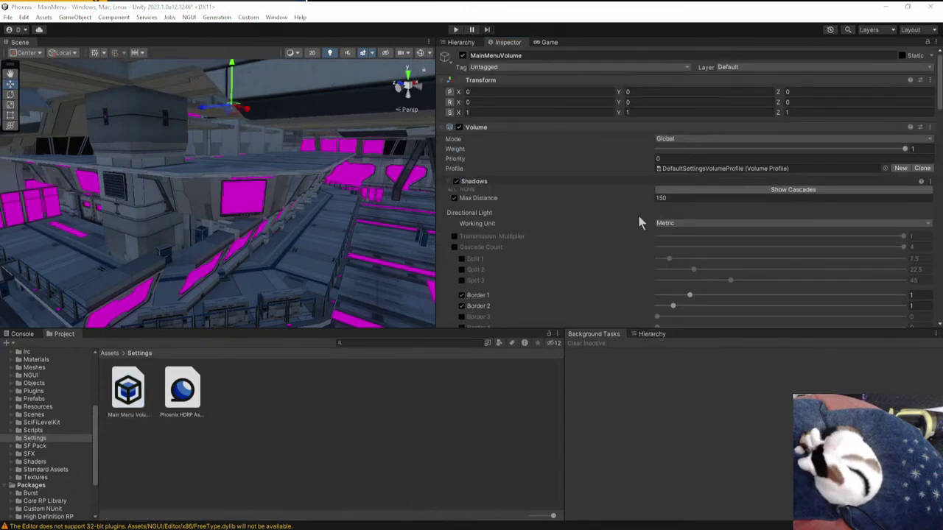
- Inspect the doorway's ForceField (1) and the Pos_World_Select_10 sphere among the numbered consoles in the scene
right_drag(367, 193, 308, 181)
click(310, 191)
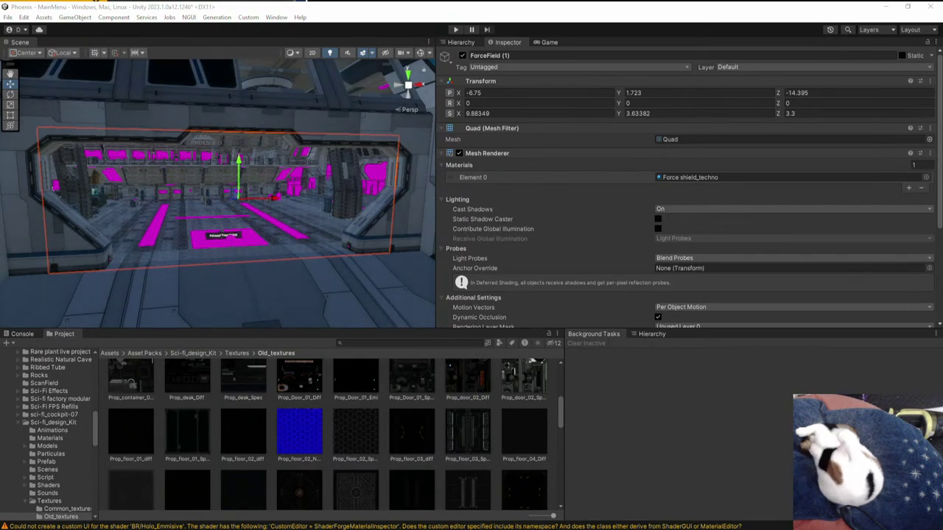
right_drag(305, 280, 305, 258)
click(304, 255)
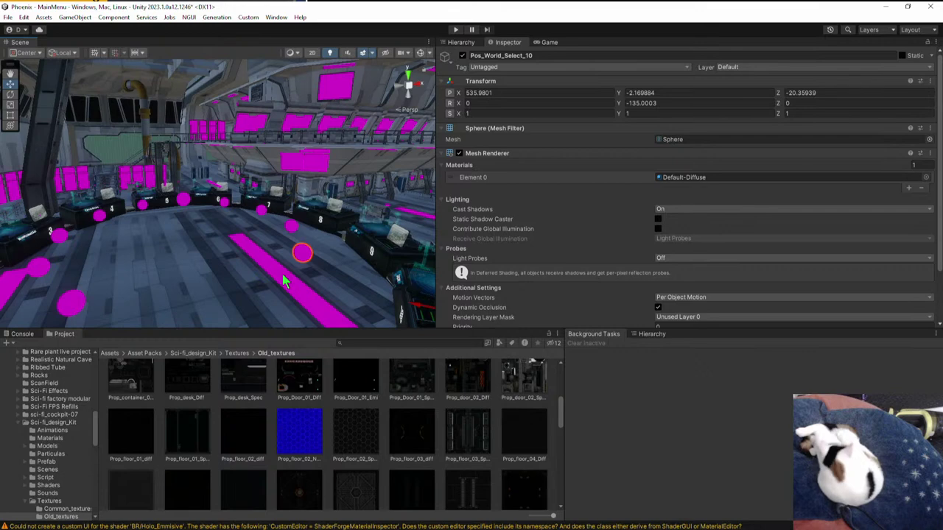
right_drag(282, 274, 323, 261)
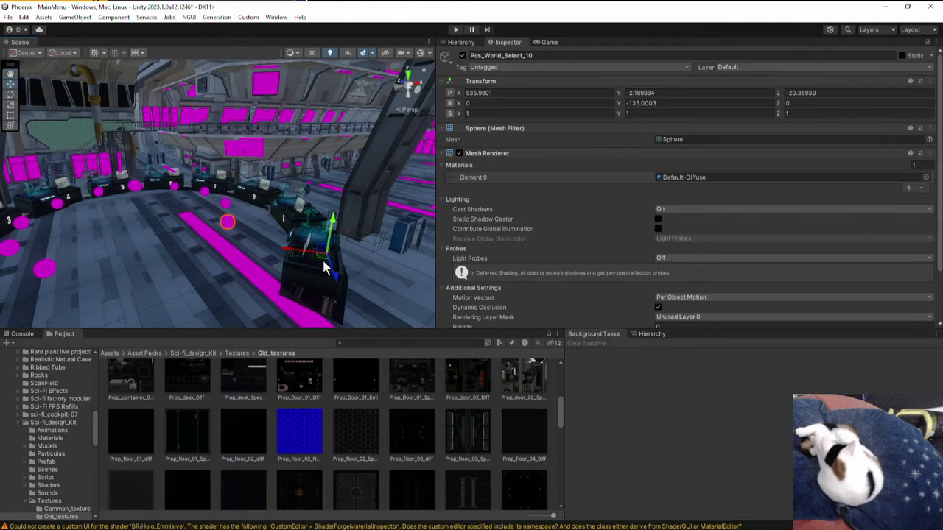
- Save the scene and arrange the workspace with a wider Scene view, the Hierarchy and the Assets root folder
key(ctrl+s)
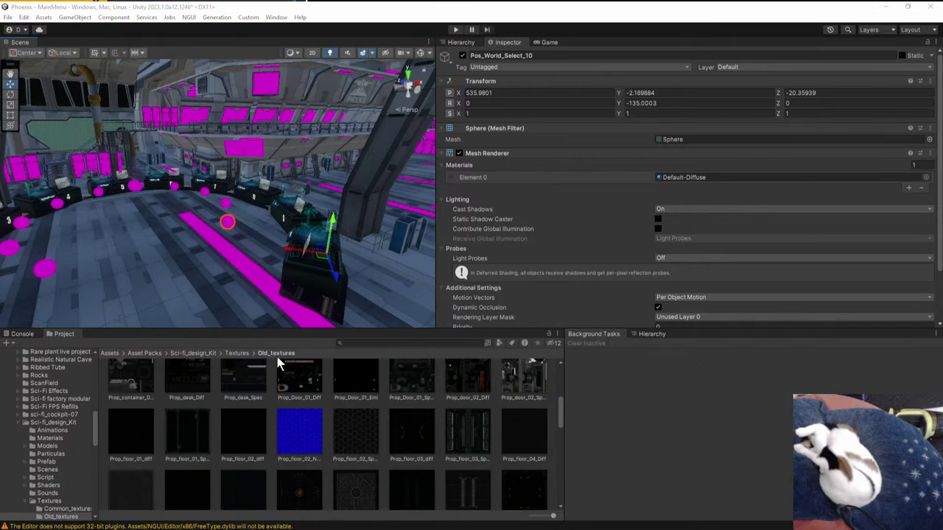
scroll(310, 259, down, 2)
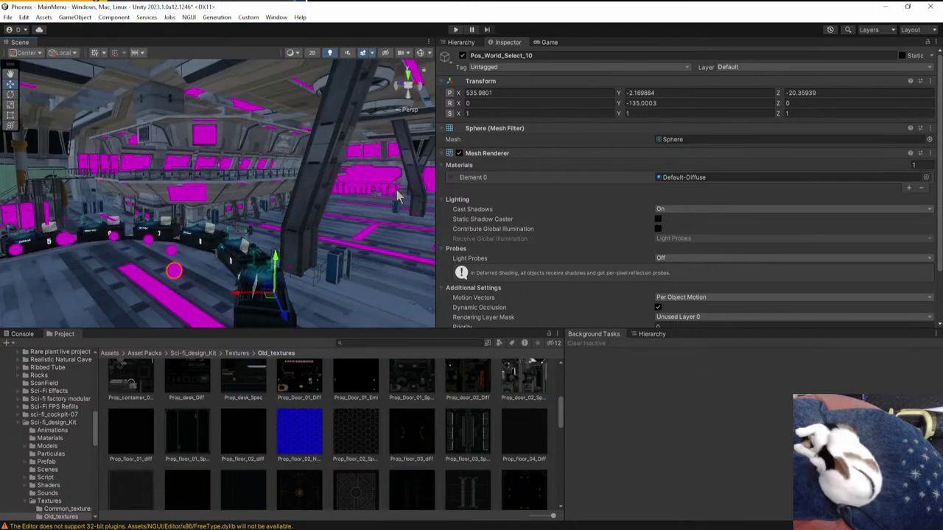
click(462, 42)
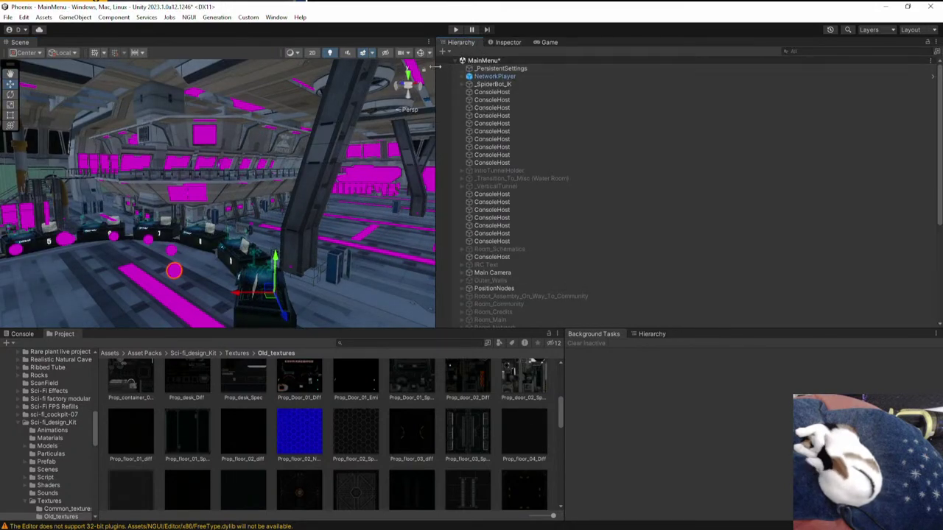
drag(437, 74, 704, 74)
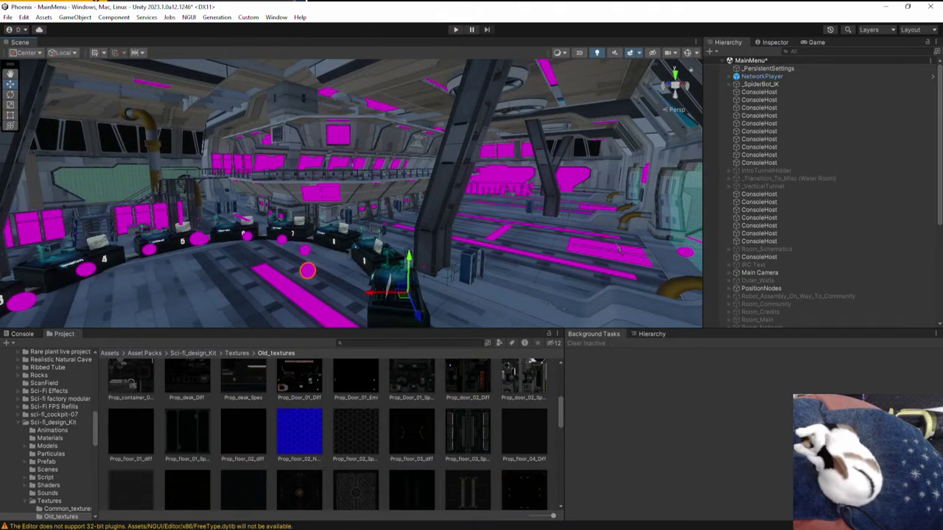
click(109, 353)
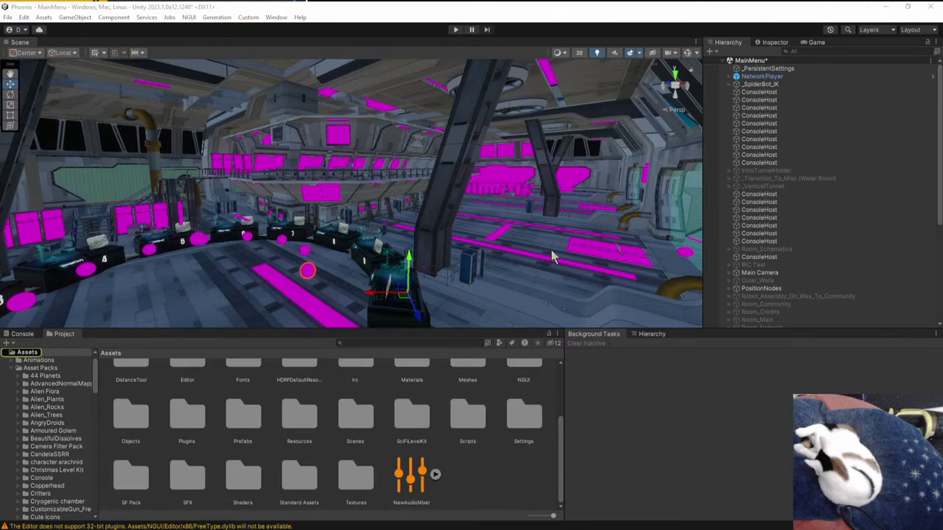
- Search the Hierarchy for t:light, frame the first CPH Base Light in the scene, and clear the search
right_drag(531, 238, 554, 230)
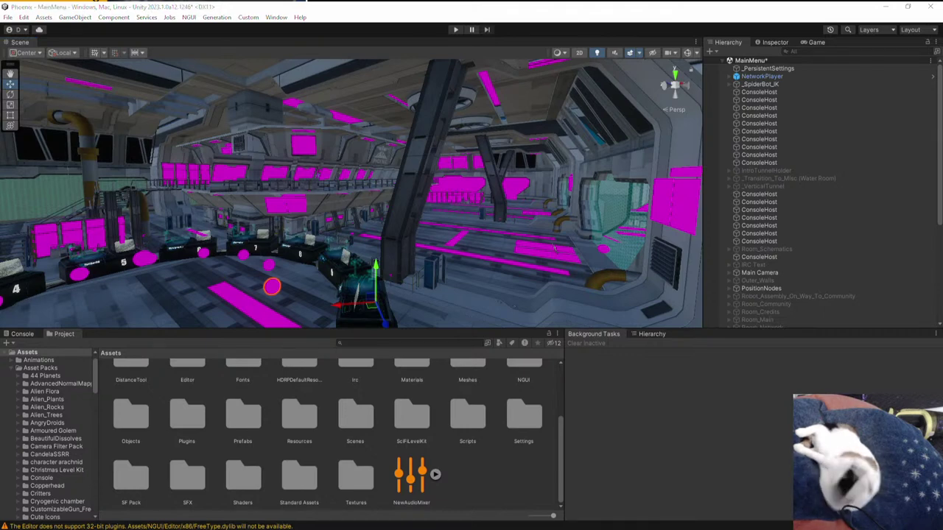
text(t:light)
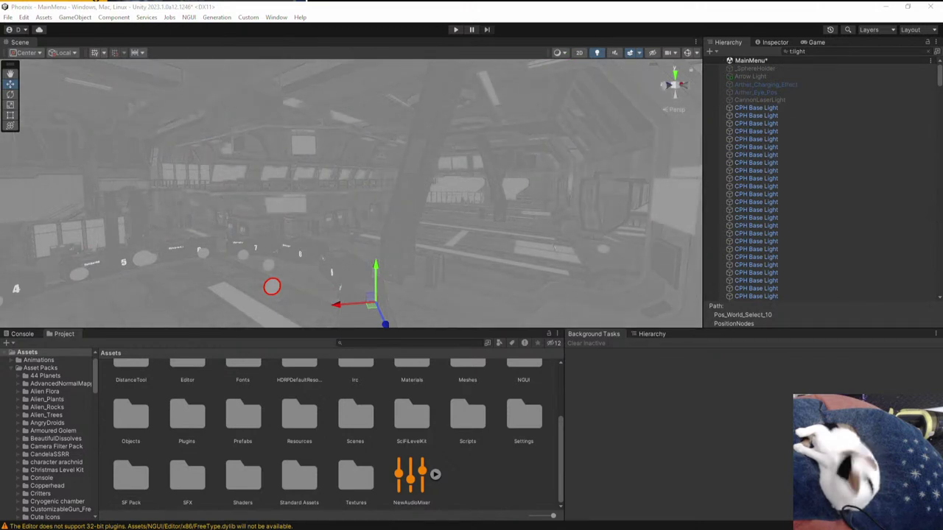
click(755, 108)
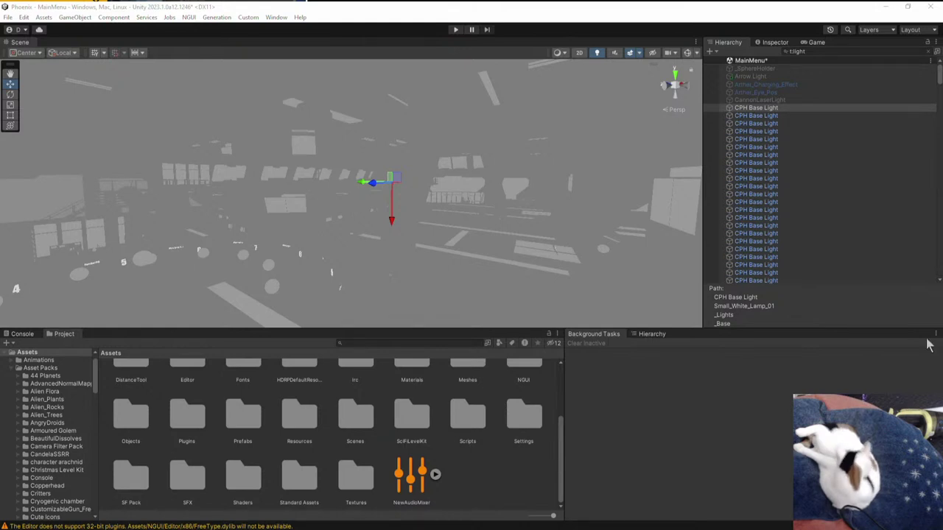
double_click(754, 109)
key(Escape)
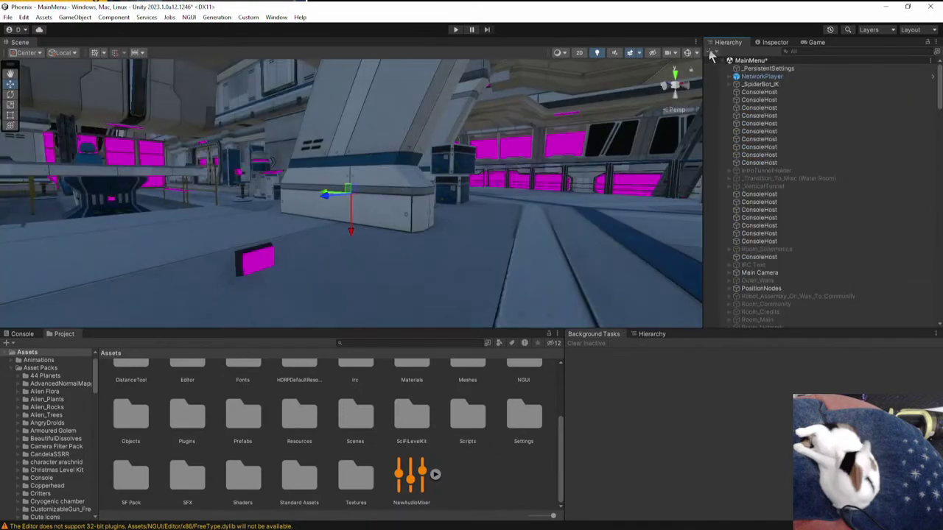
- Show gizmos in the Scene view and add a point light named Bright Test Light under _Base's _Lights group
click(687, 55)
alt+drag(545, 168, 571, 221)
key(Delete)
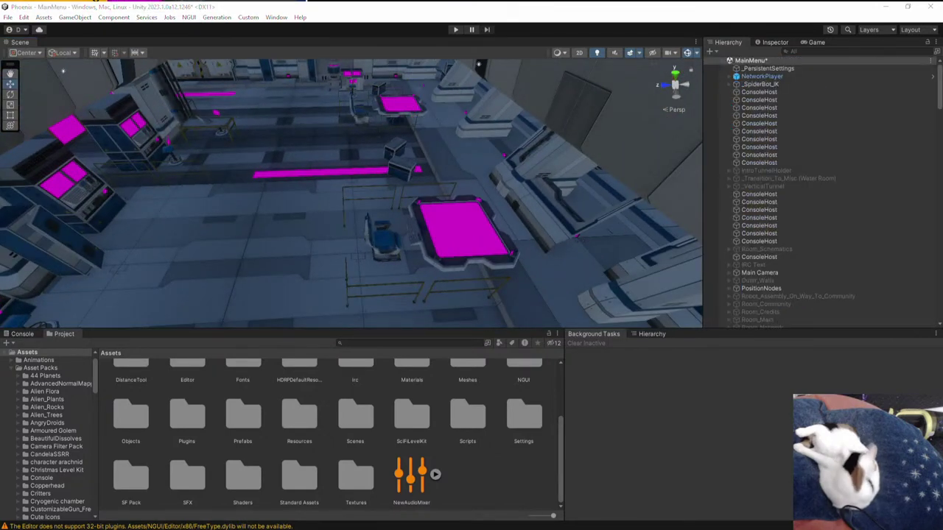
key(ctrl+z)
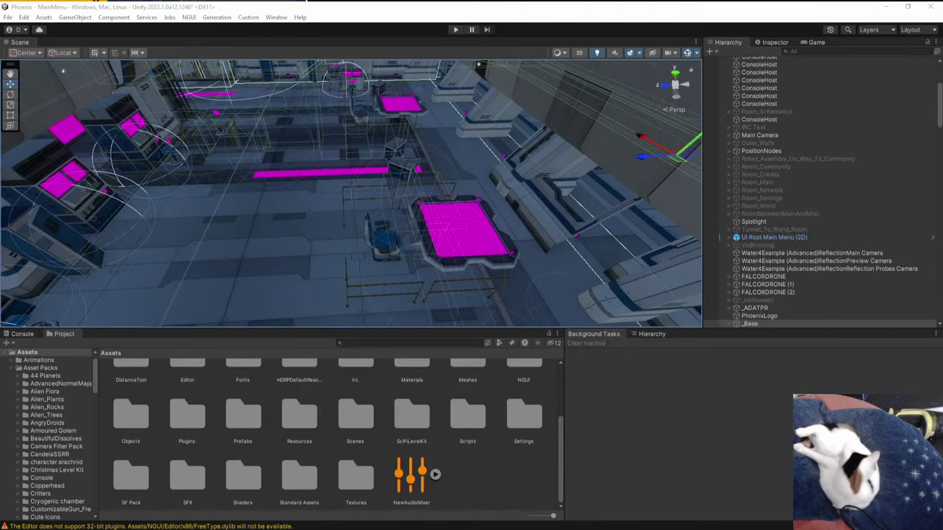
key(ctrl+z)
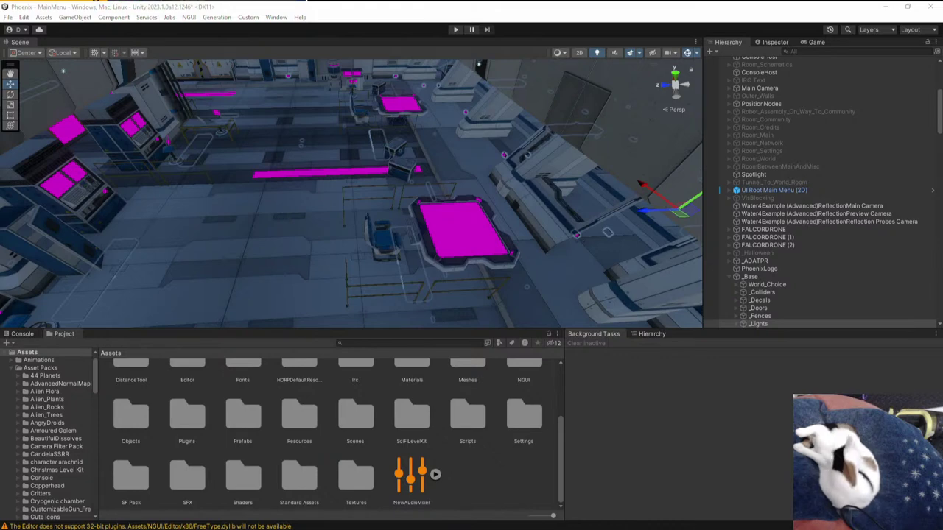
key(ctrl+z)
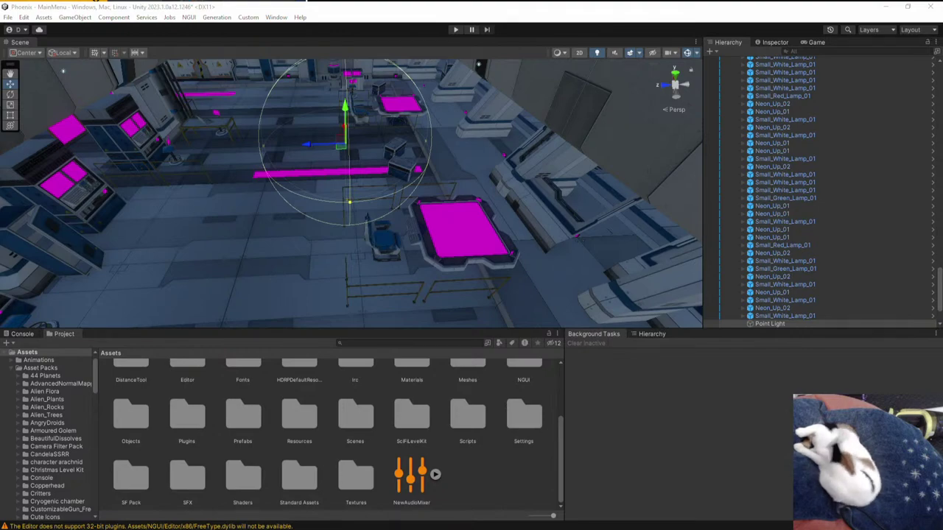
key(Return)
- Raise Bright Test Light from the floor and fine-tune its height above the railings near the chair
alt+drag(390, 170, 417, 210)
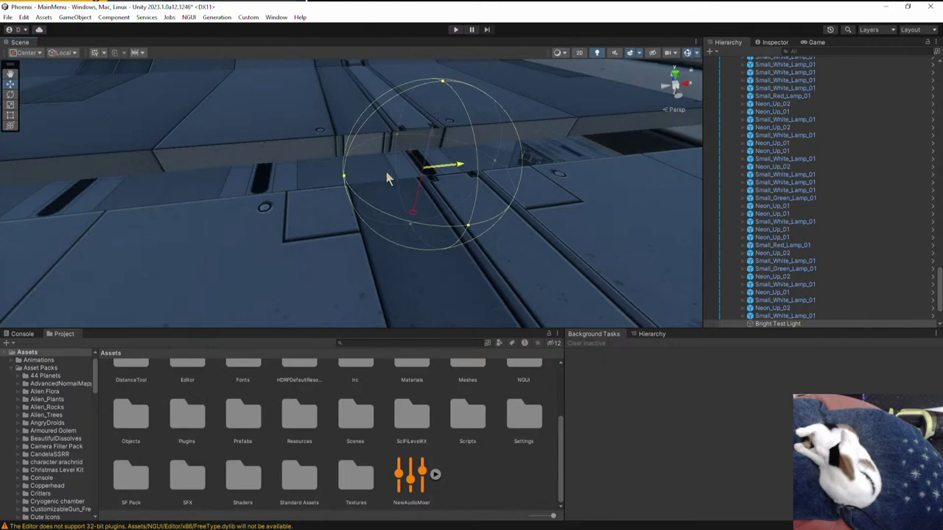
alt+drag(388, 178, 410, 157)
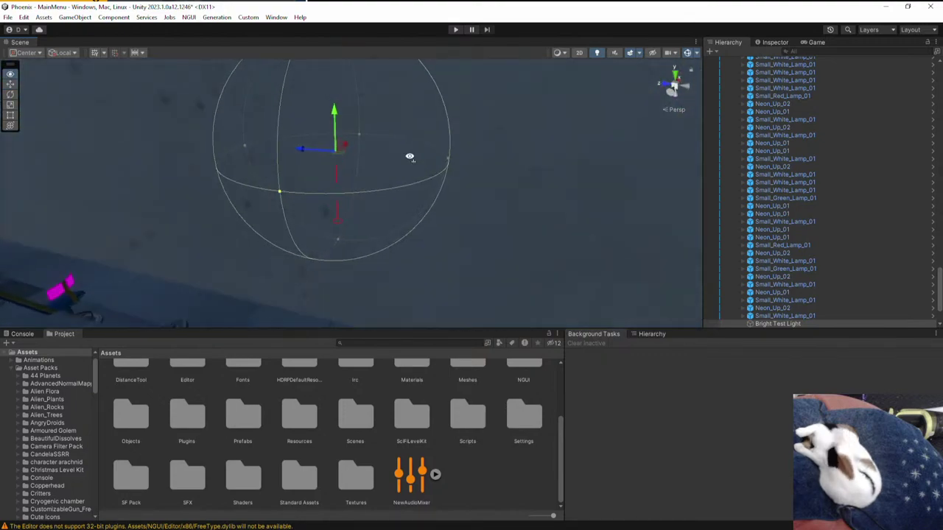
key(w)
right_drag(410, 157, 346, 127)
drag(455, 150, 468, 52)
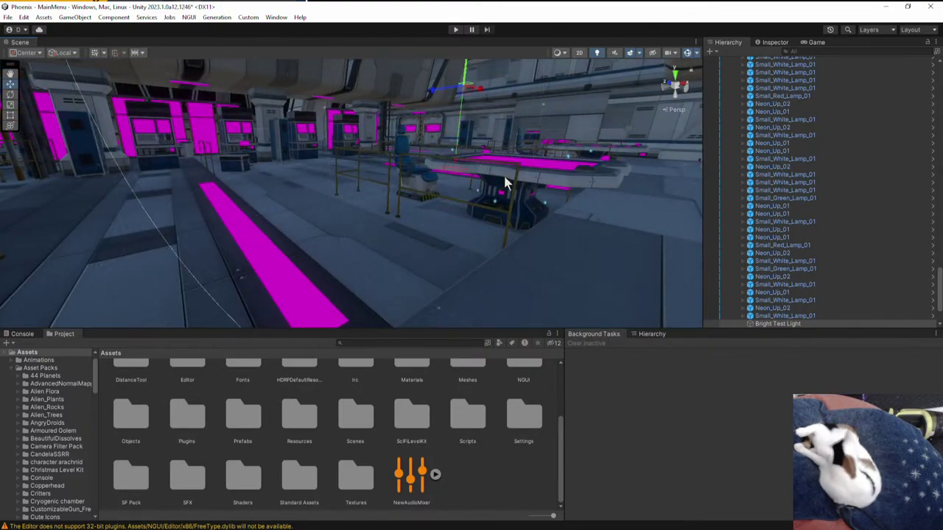
alt+drag(506, 184, 390, 192)
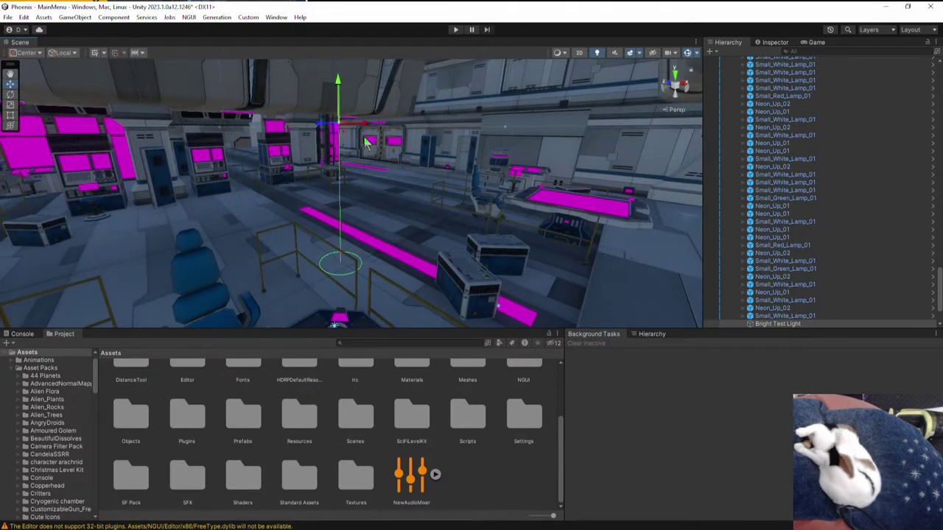
drag(339, 81, 354, 95)
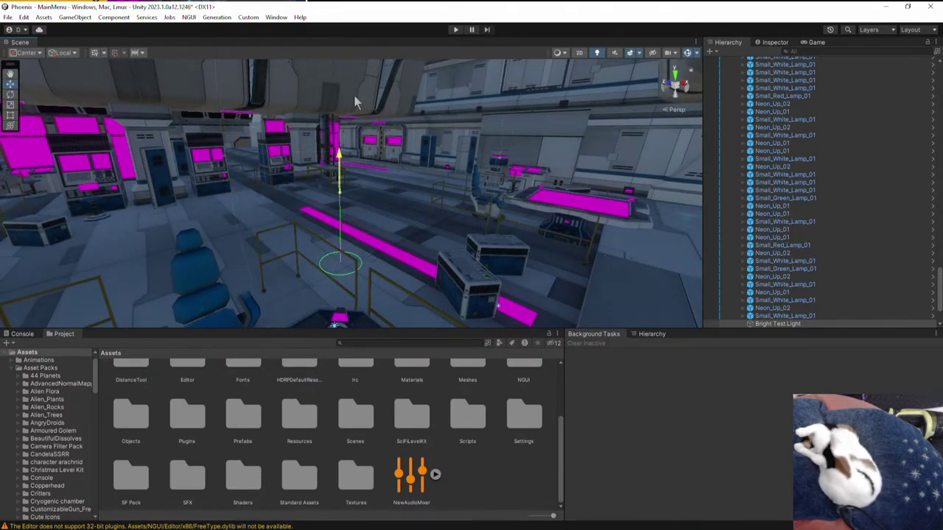
- Examine how Bright Test Light illuminates the room's floor, walls, ceiling and furniture from several viewpoints
alt+drag(429, 251, 577, 210)
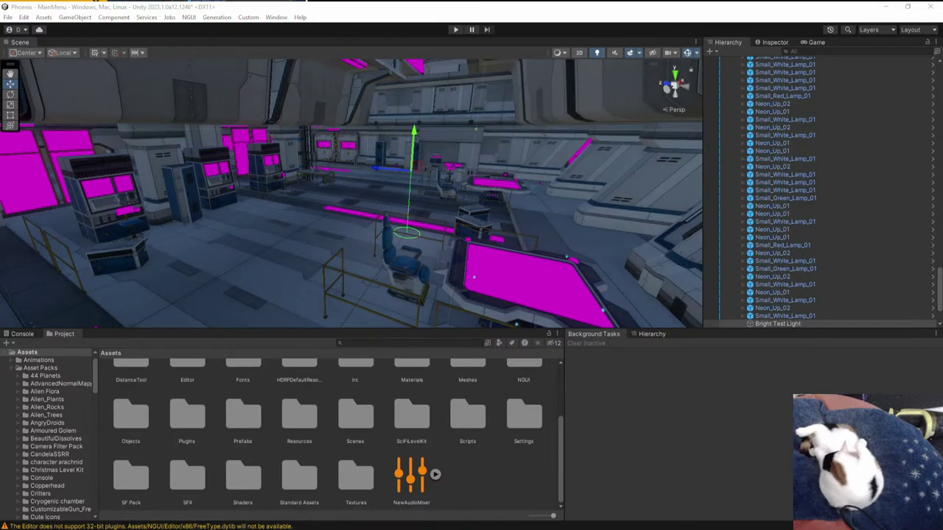
scroll(418, 199, down, 4)
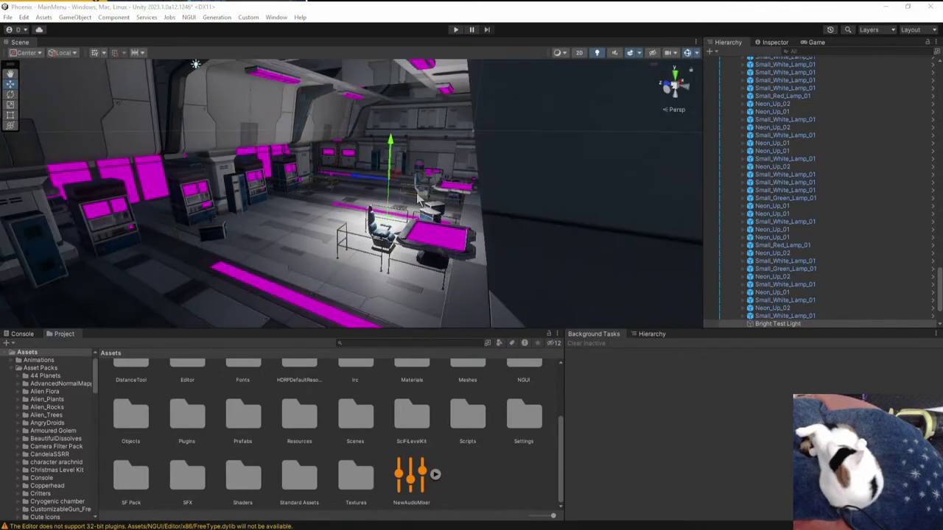
right_drag(418, 197, 332, 243)
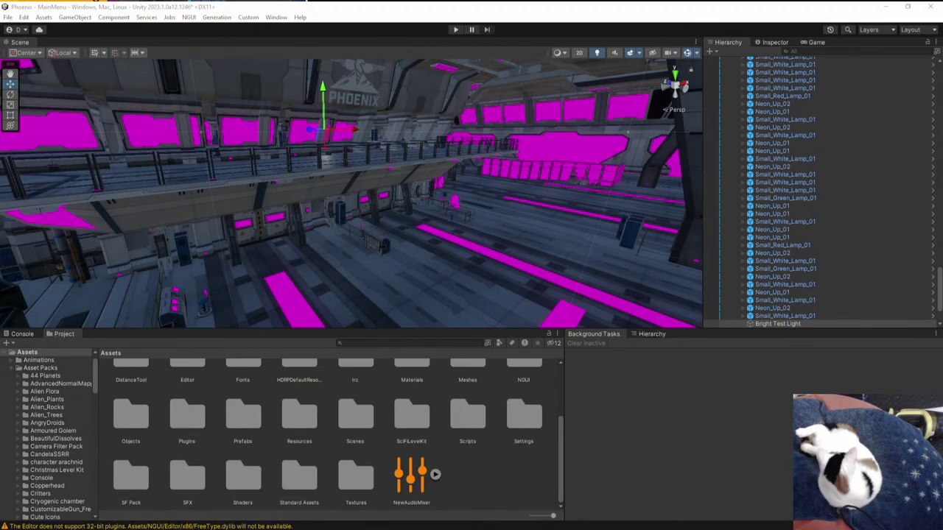
right_drag(373, 204, 444, 132)
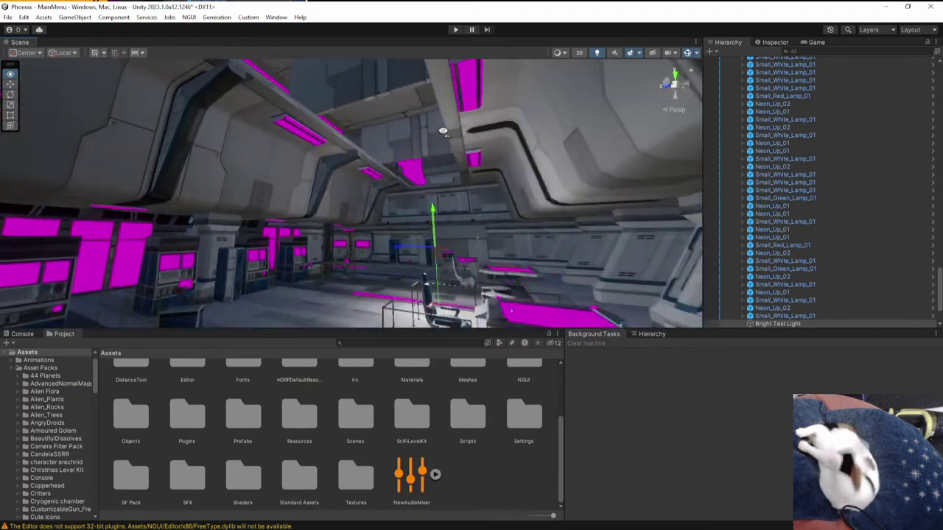
alt+drag(442, 131, 431, 92)
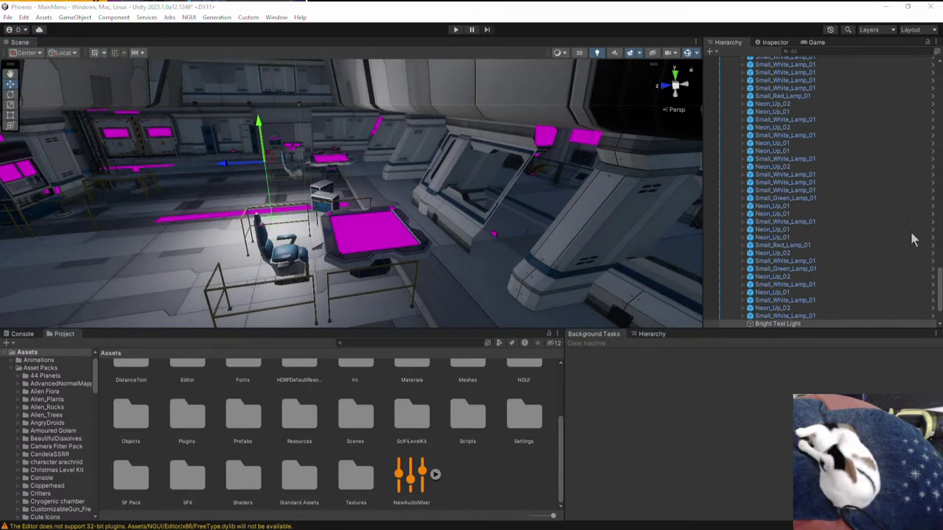
right_drag(250, 256, 244, 253)
alt+drag(245, 253, 274, 251)
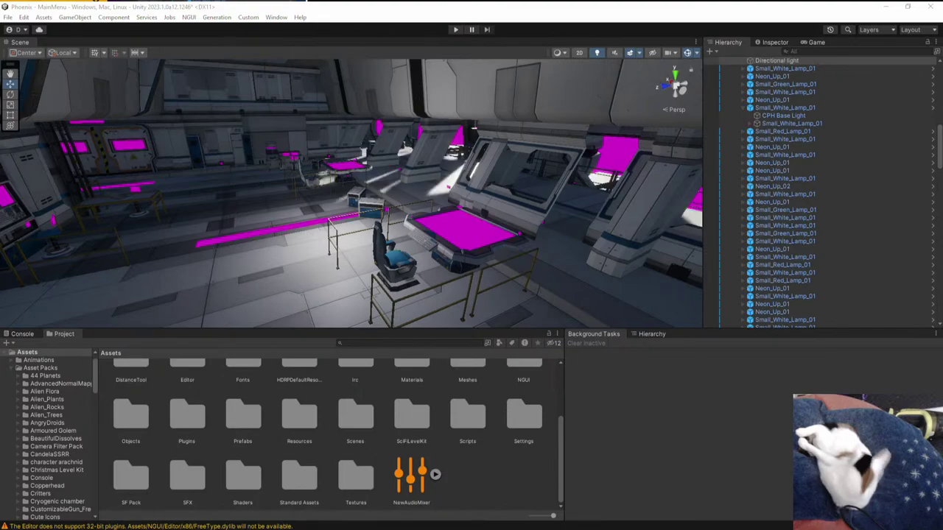
- Examine how the Directional light falls across the large hall's floor, ceiling and windows
key(w)
right_drag(362, 210, 589, 177)
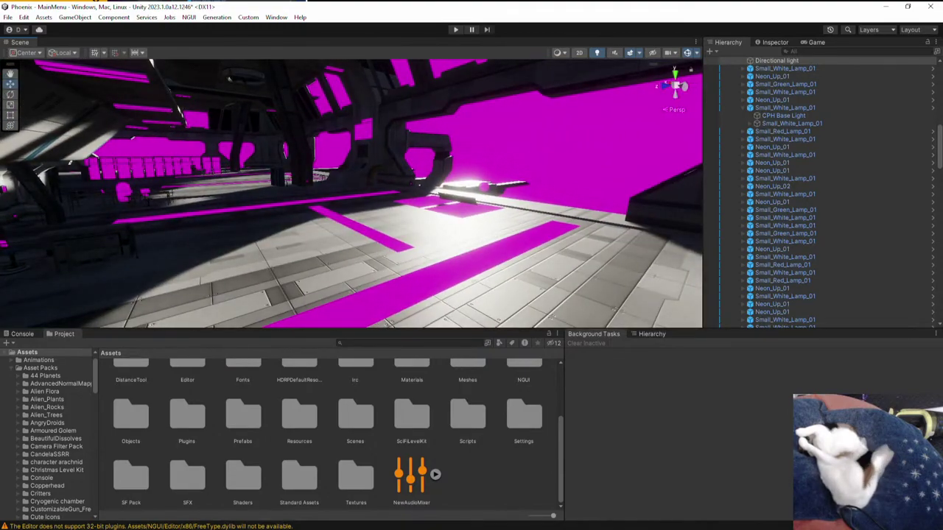
right_drag(410, 273, 353, 239)
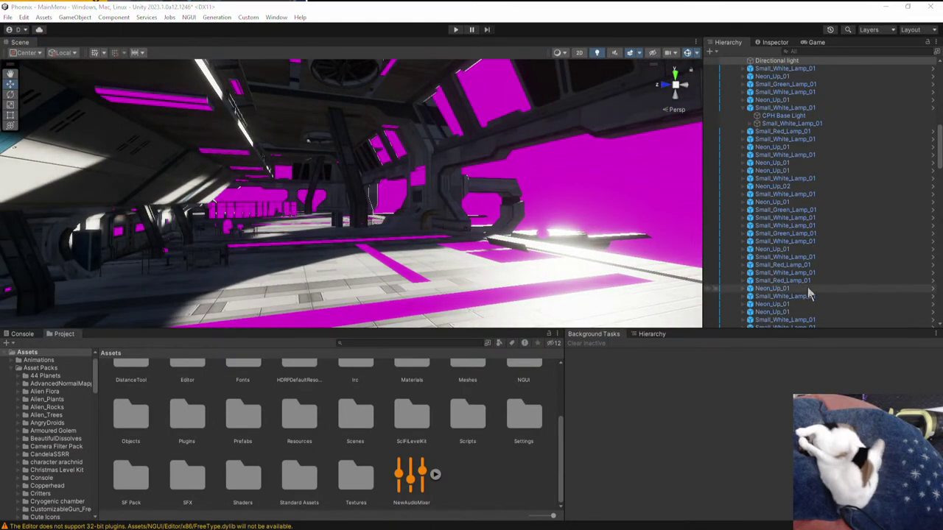
right_drag(479, 214, 515, 217)
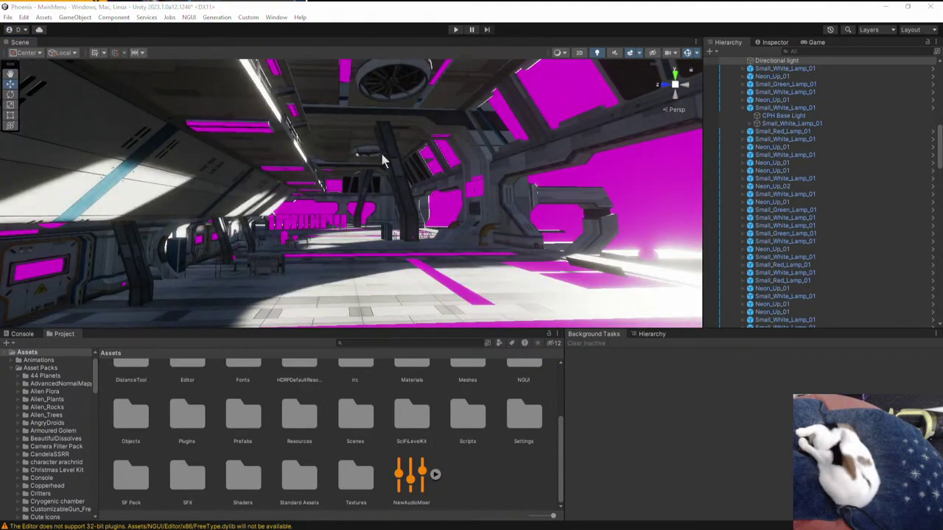
- Select a magenta Nebula outside the station and convert its material Nebula-001-CloudyBlueGreen-VeryBright-01 to HDRP
right_drag(381, 154, 468, 177)
click(469, 178)
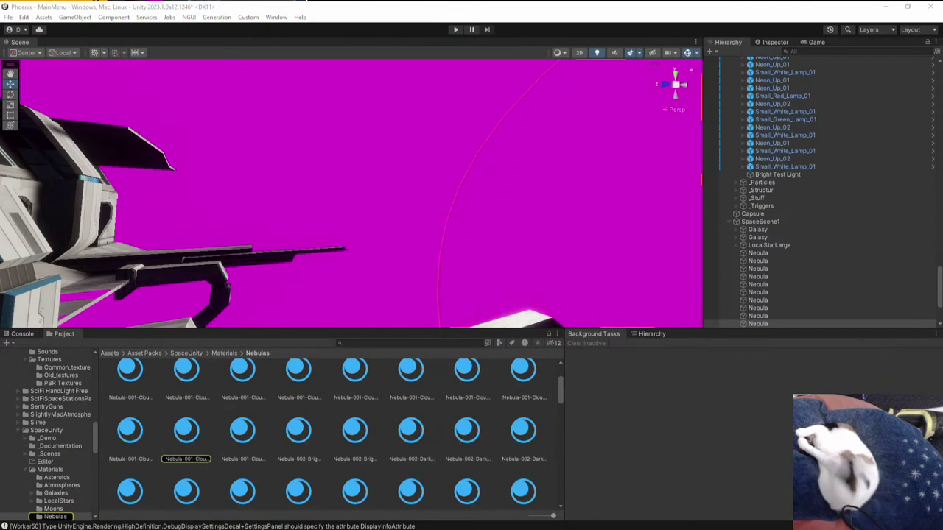
click(186, 432)
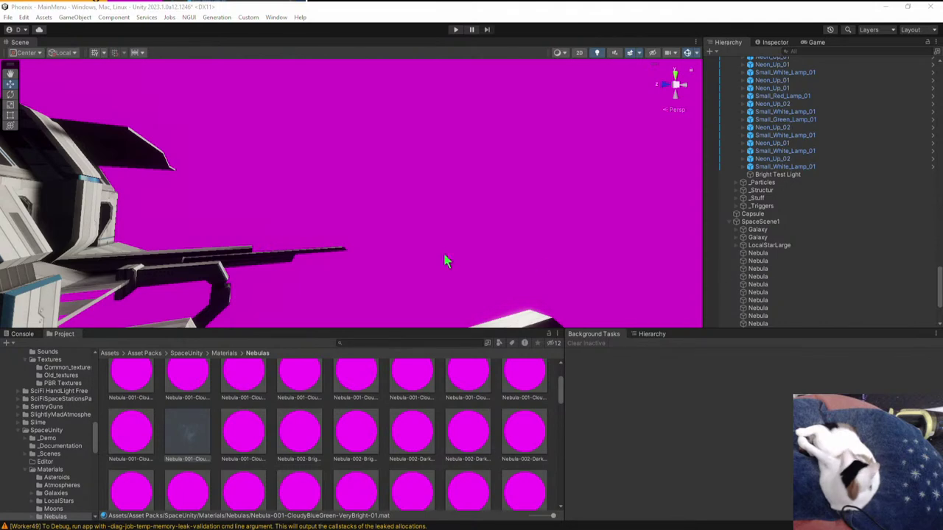
right_drag(444, 255, 427, 162)
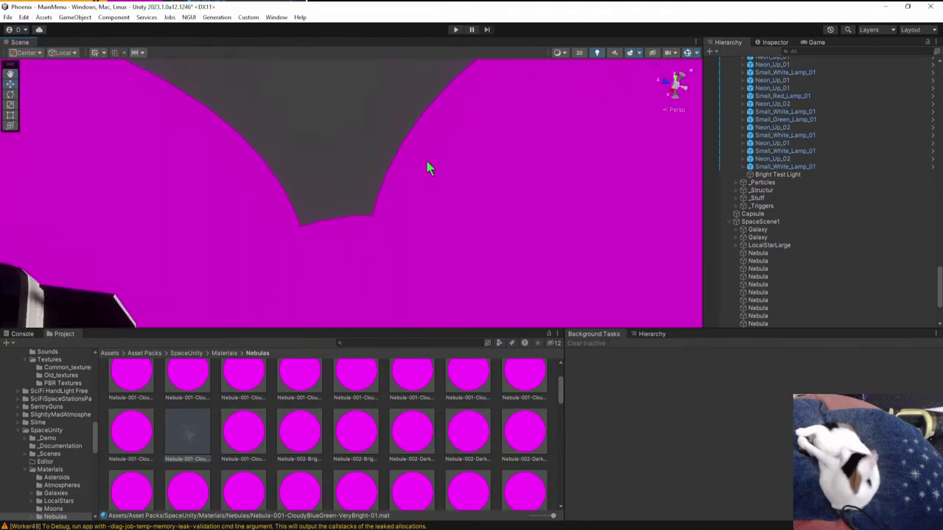
- Locate another Nebula's material, convert all materials in the Nebulas folder to HDRP, and check the nebulae in the scene
click(426, 162)
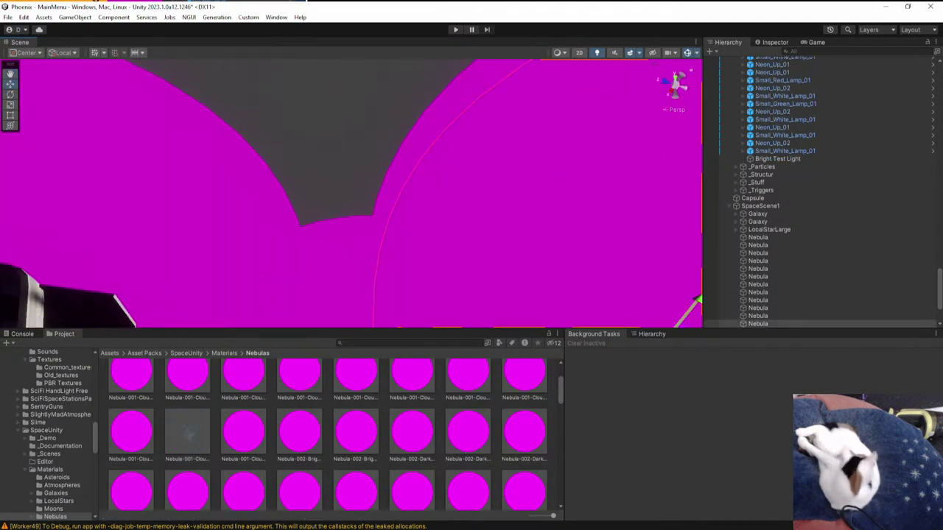
click(243, 431)
key(ctrl+a)
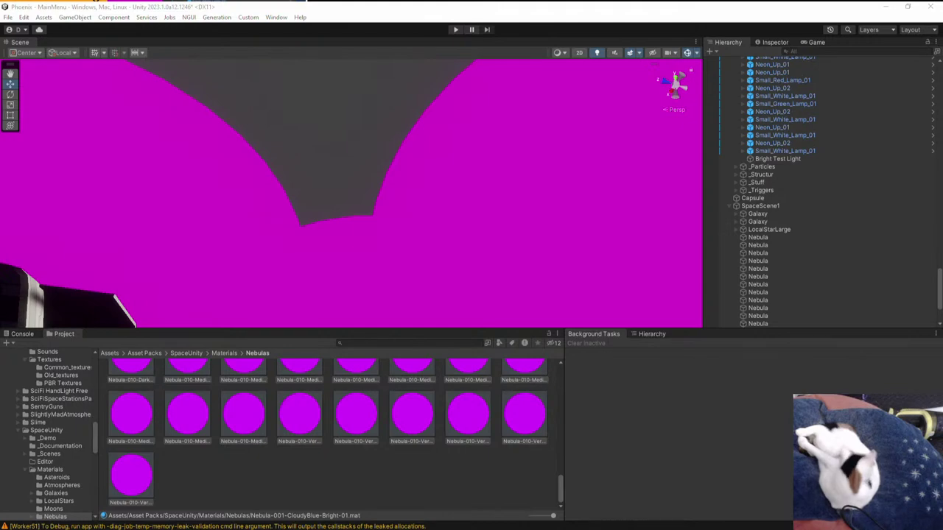
right_drag(386, 131, 517, 294)
click(516, 294)
right_drag(504, 237, 461, 236)
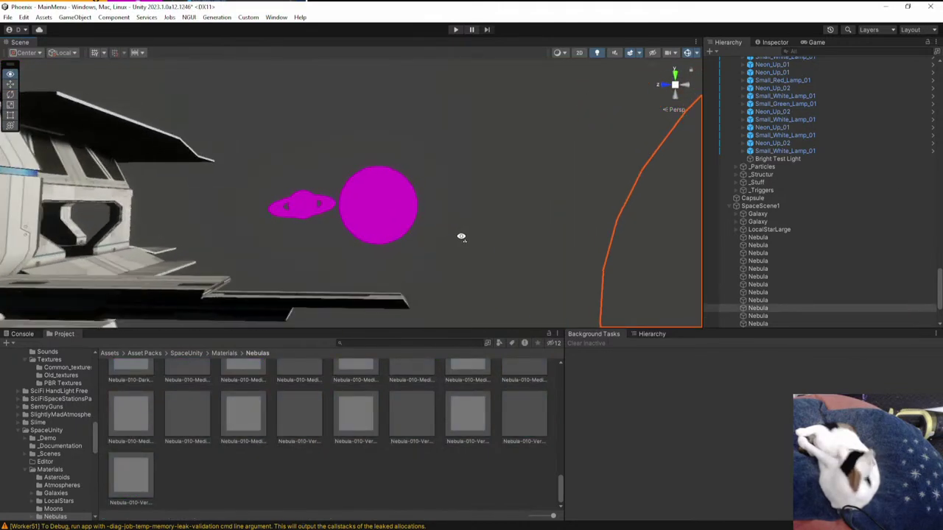
- Select JupiterPlanet's PlanetObject in space and convert its magenta material to HDRP
click(368, 207)
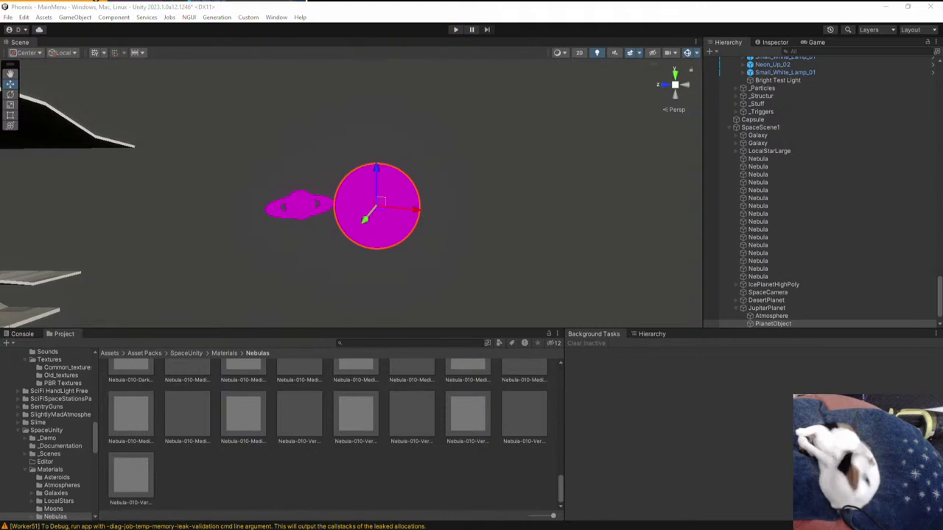
key(w)
right_drag(487, 276, 442, 271)
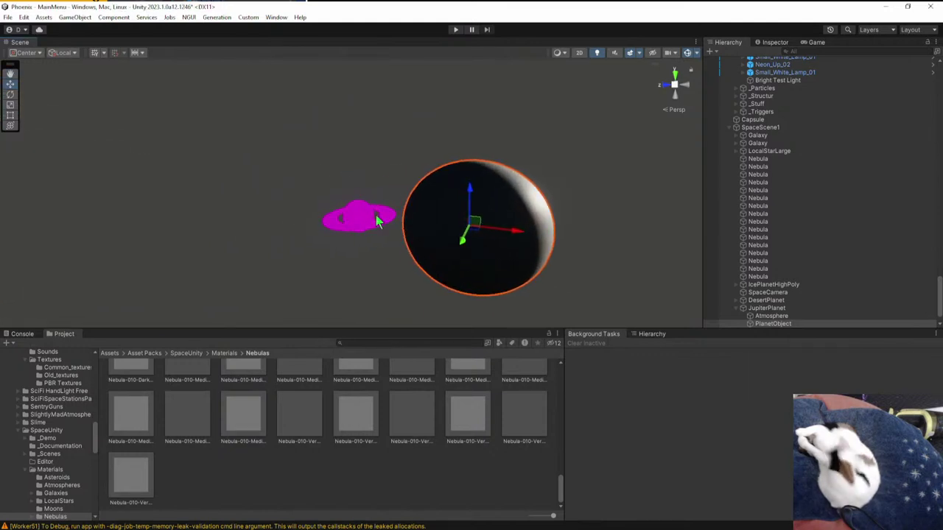
- Select and frame the magenta planet rings beside Jupiter and bring up their Rings-020 material settings
click(335, 226)
key(f)
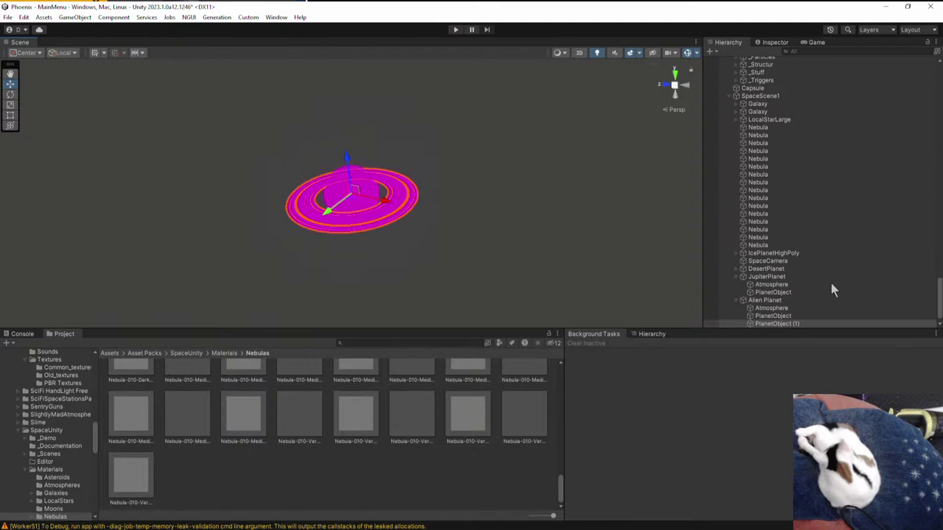
click(775, 42)
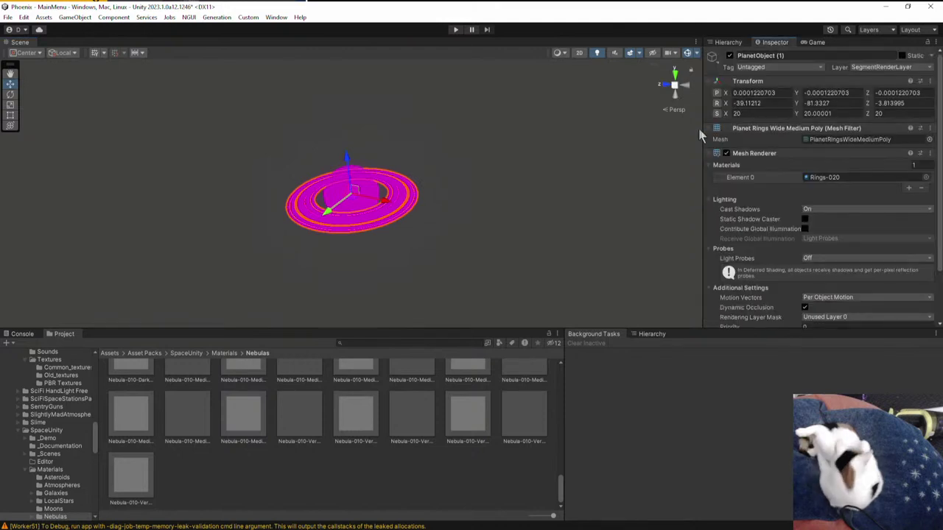
scroll(787, 256, down, 2)
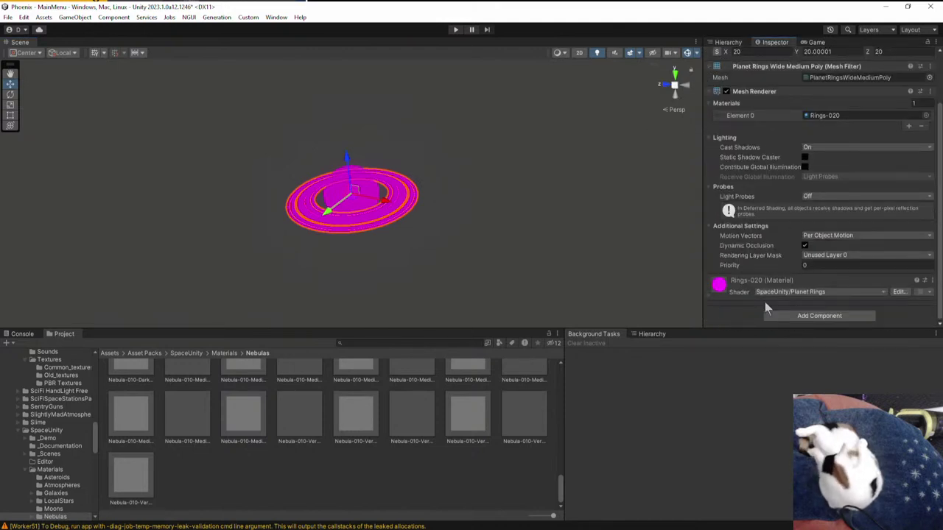
click(802, 293)
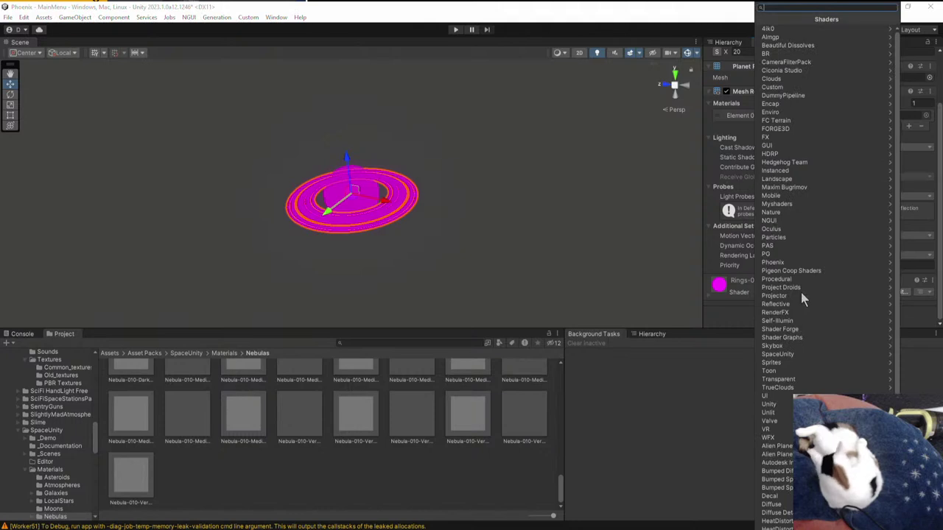
text(lit)
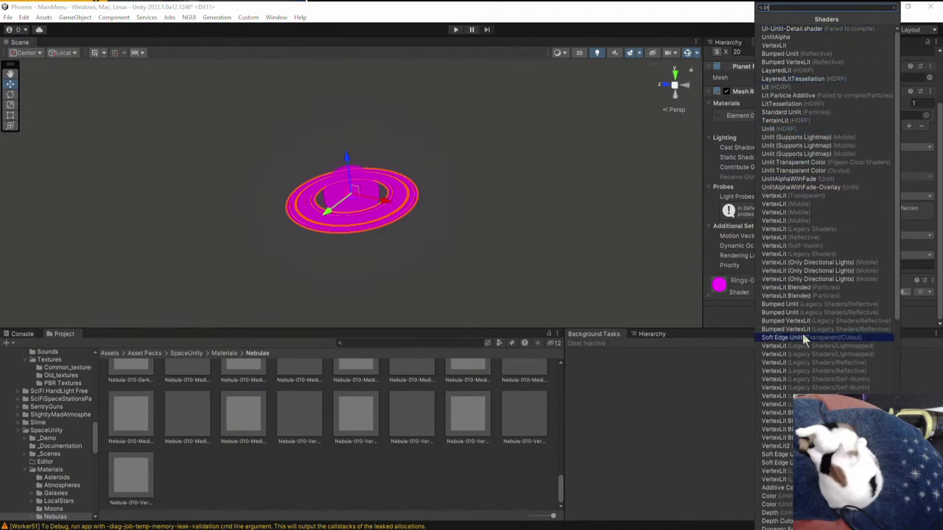
click(748, 291)
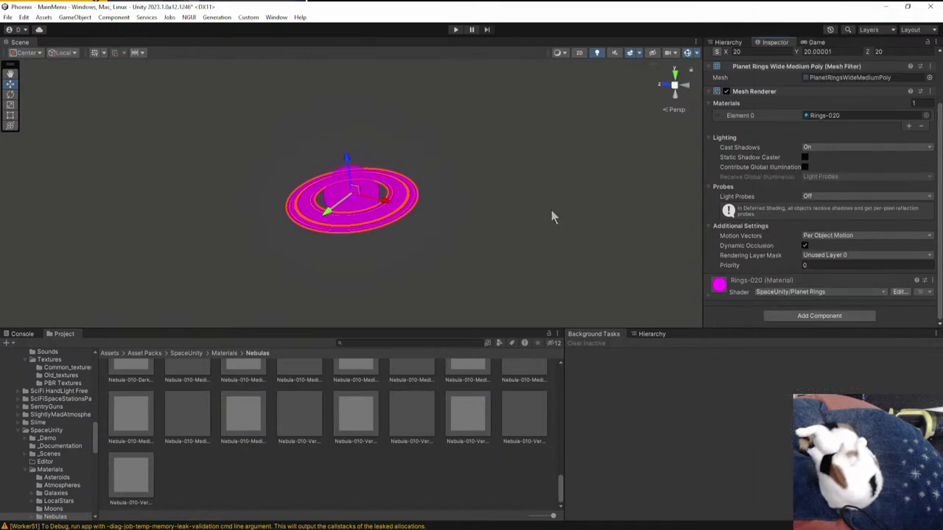
- Switch to the FortressCraft Trello board, add the card "Clear up as many old shaders as possible" to --TimeLine--, and move it near the list's start
key(alt+Tab)
click(590, 170)
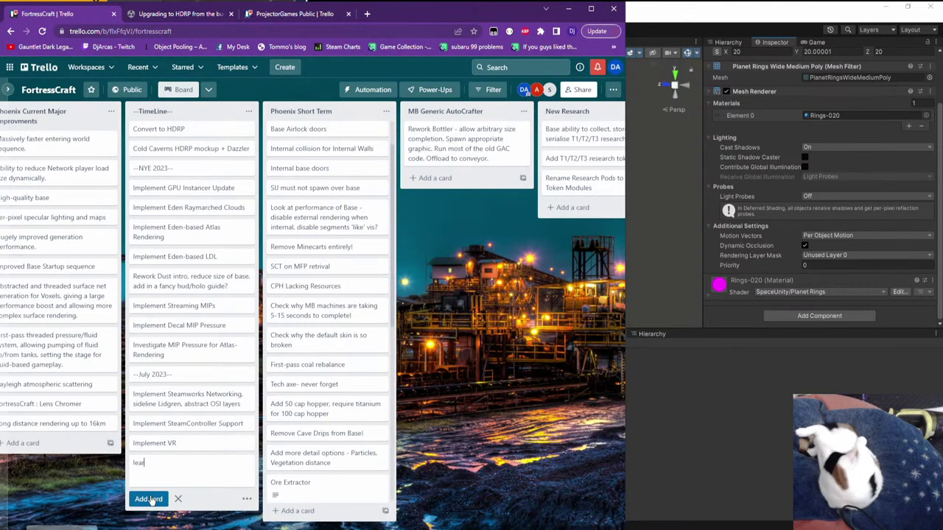
text(Clear up)
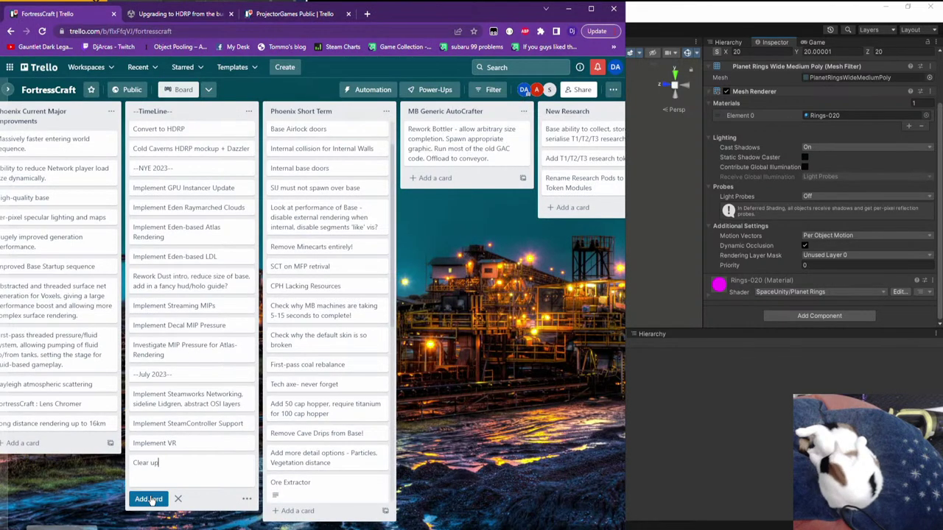
text( as many old sha)
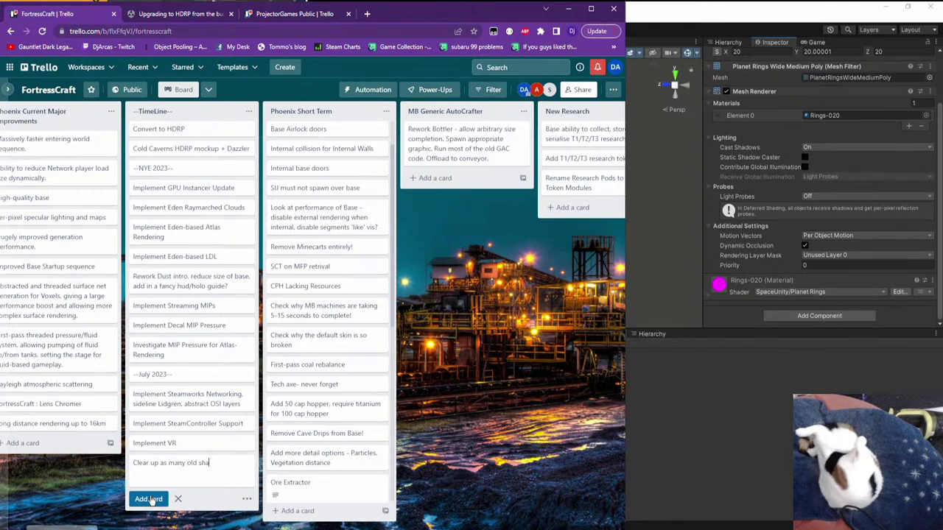
text(ders as possible)
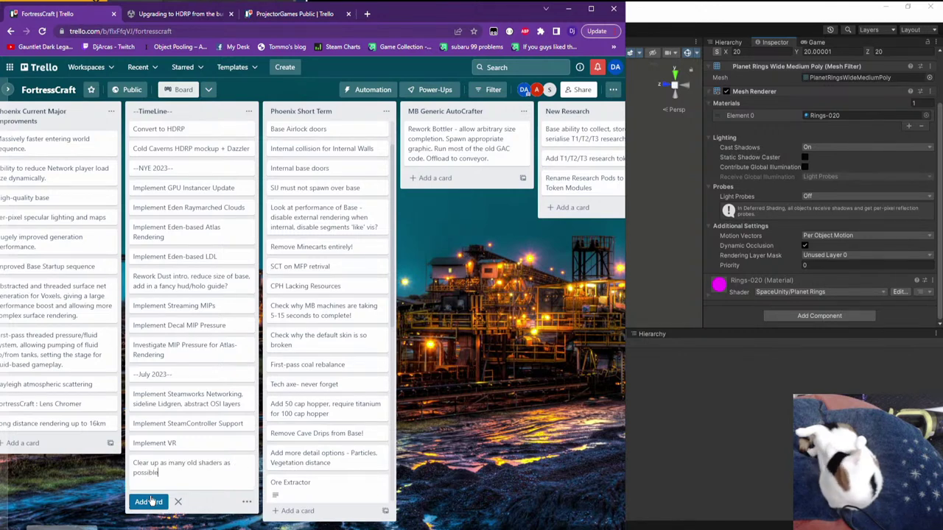
key(Return)
drag(177, 460, 218, 173)
- Switch back to Unity and change the Rings-020 material's shader to HDRP/Lit
key(alt+Tab)
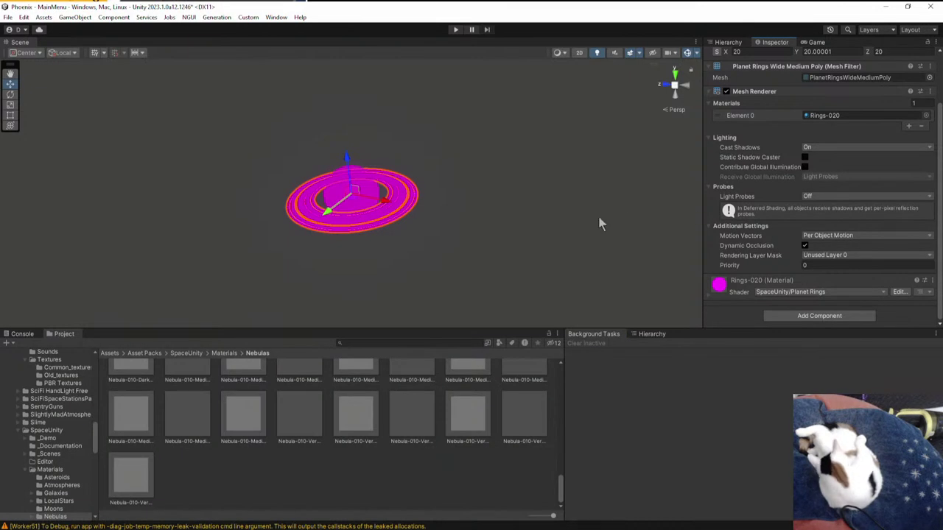
click(790, 291)
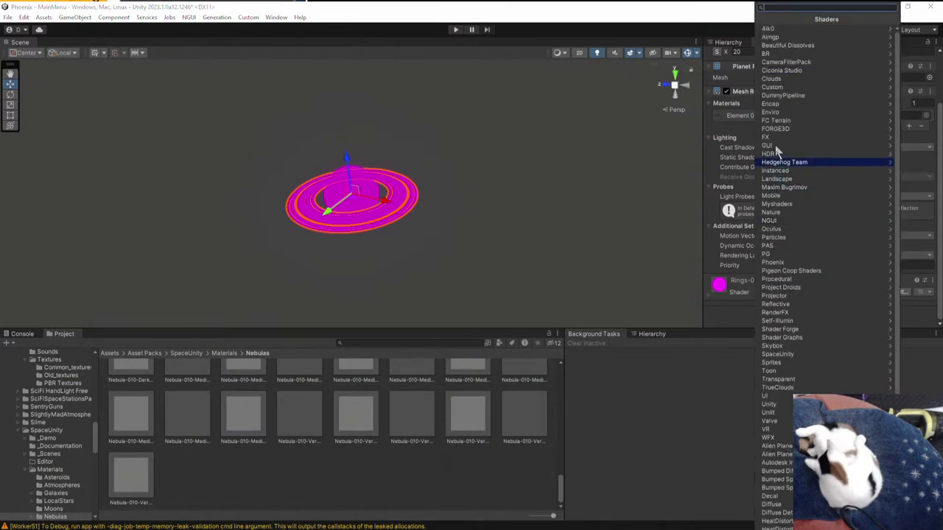
click(783, 164)
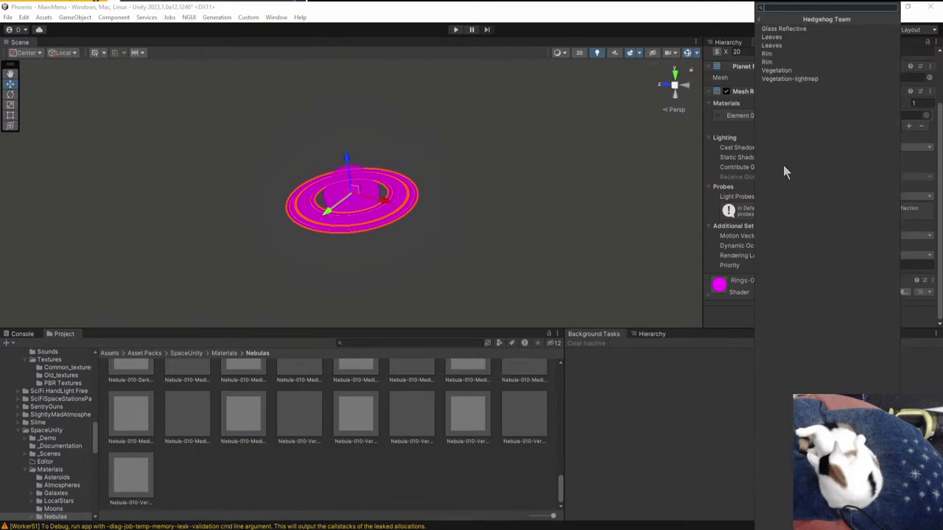
click(759, 23)
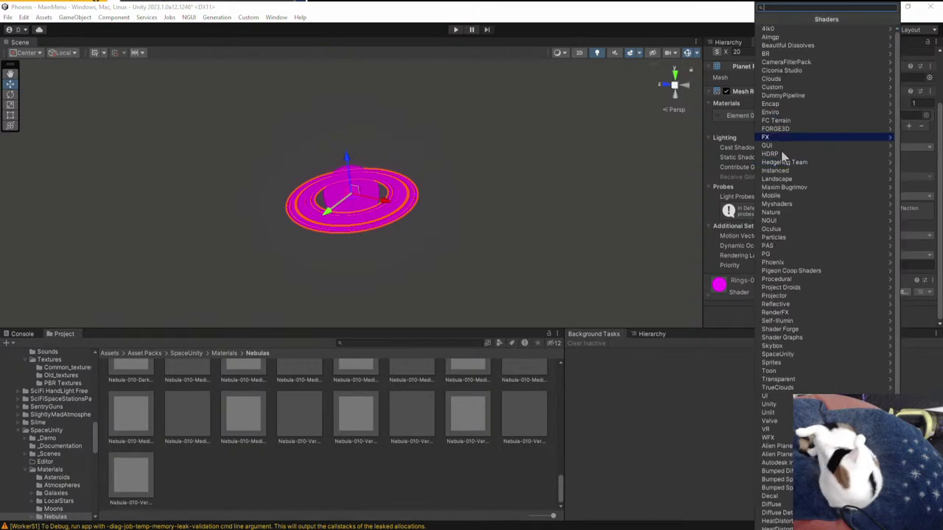
click(783, 154)
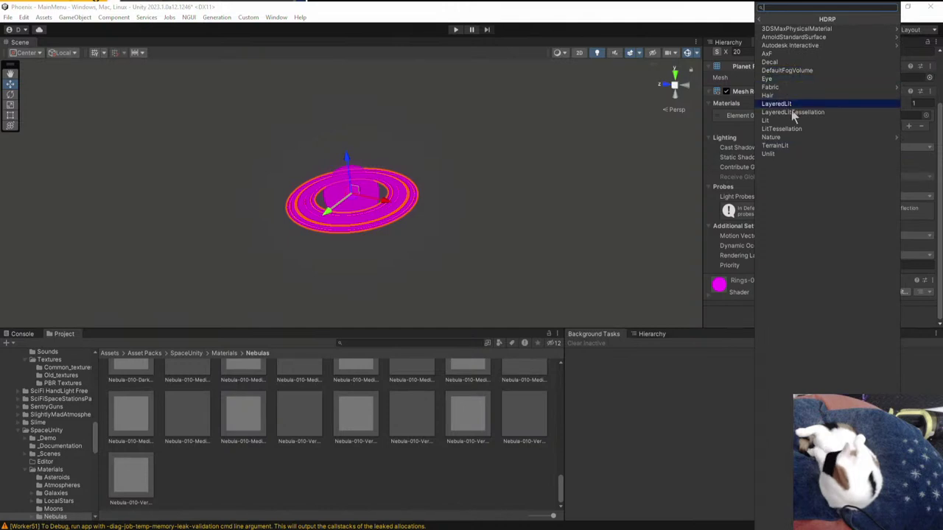
click(766, 121)
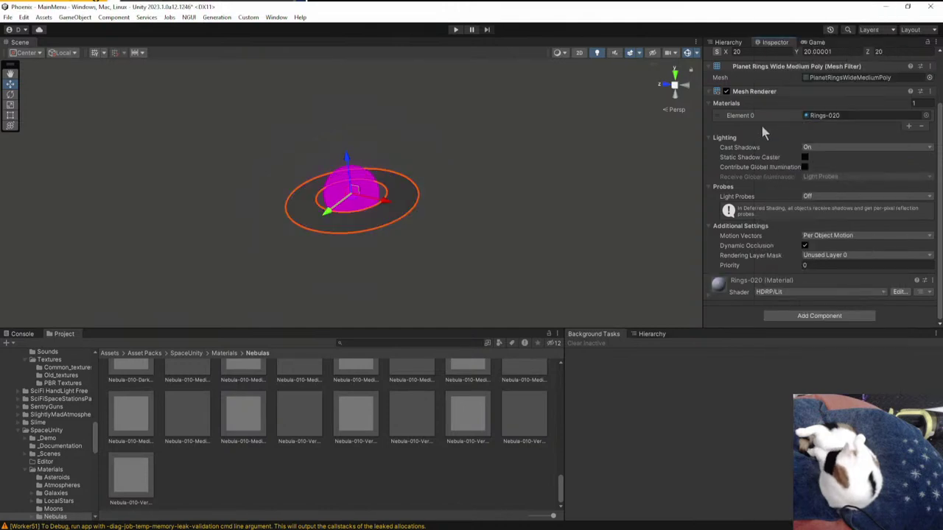
- Select the magenta planet inside the rings and set its material's shader to HDRP/Lit
click(333, 192)
click(795, 292)
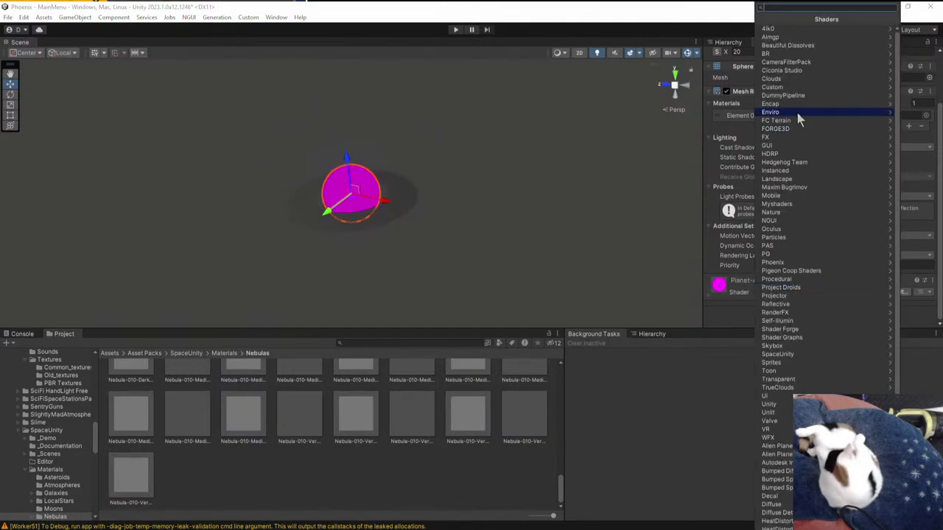
click(792, 156)
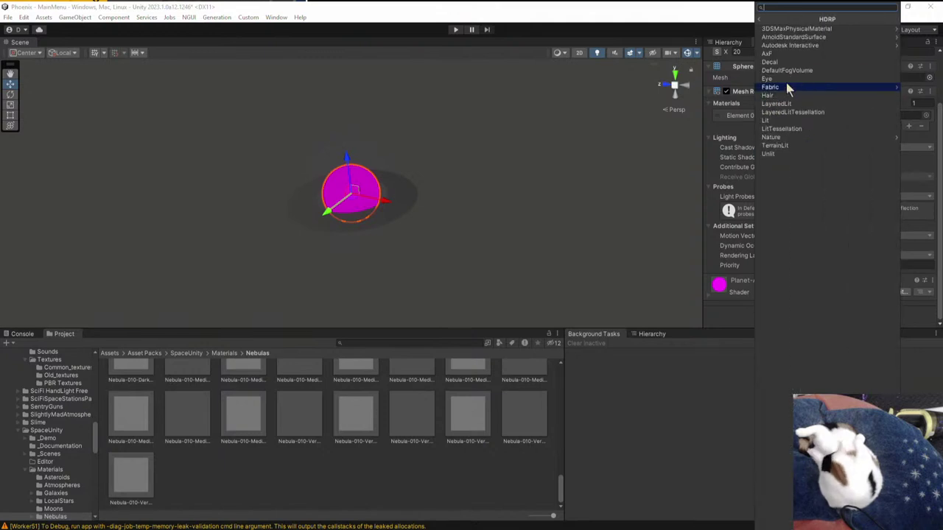
click(778, 122)
click(573, 215)
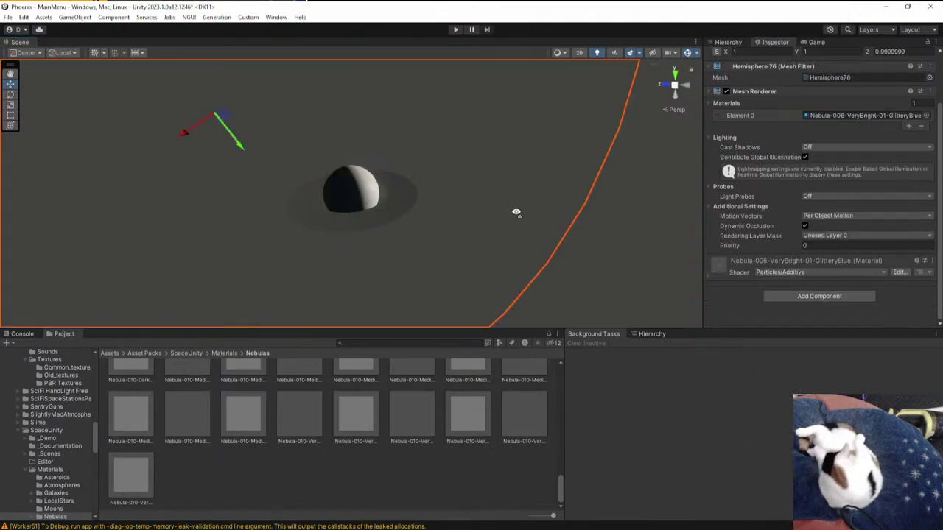
- Select the magenta ice planet near the space station and set its Planet-Ice-WinterWorld material's shader to HDRP/Lit
right_drag(516, 211, 294, 200)
right_drag(413, 197, 261, 204)
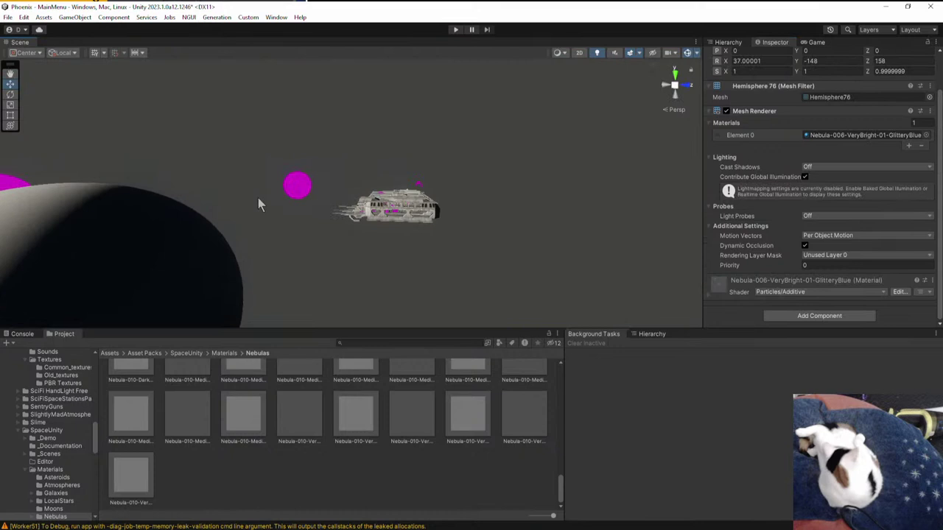
click(295, 185)
scroll(796, 276, down, 3)
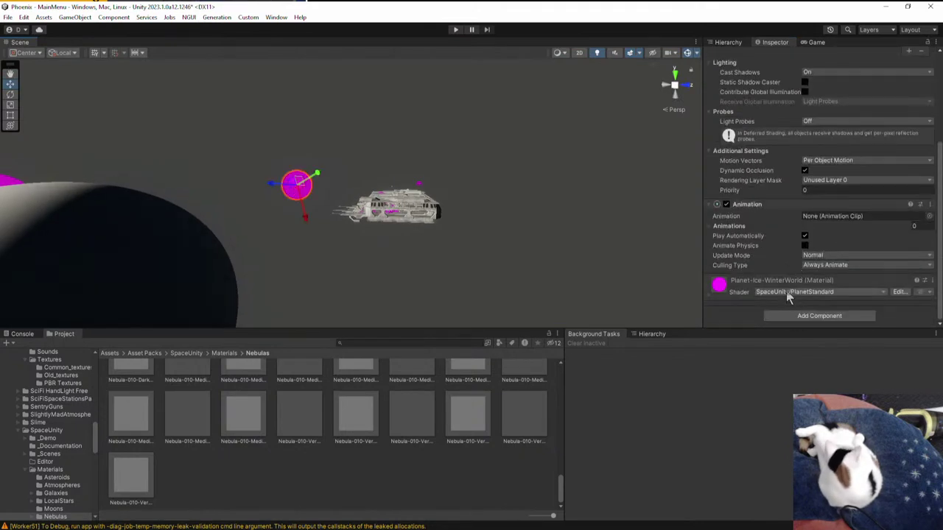
click(786, 290)
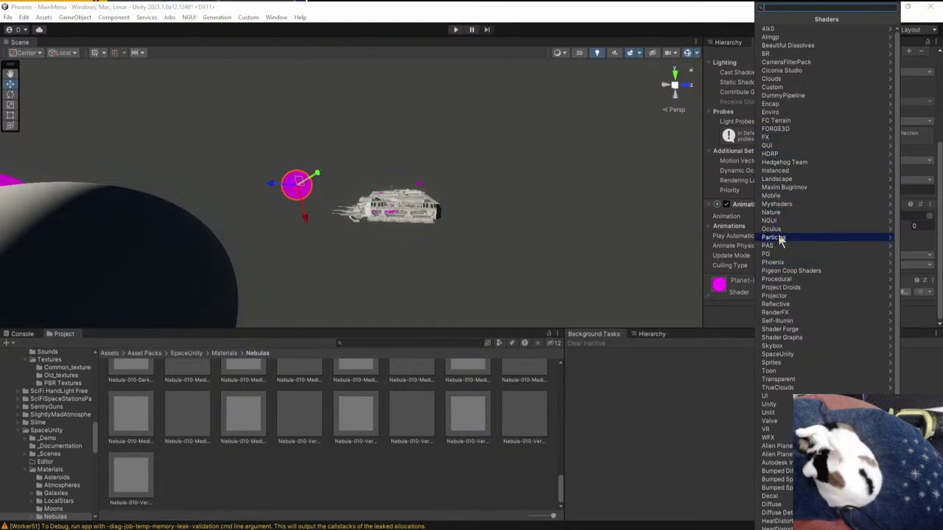
click(774, 154)
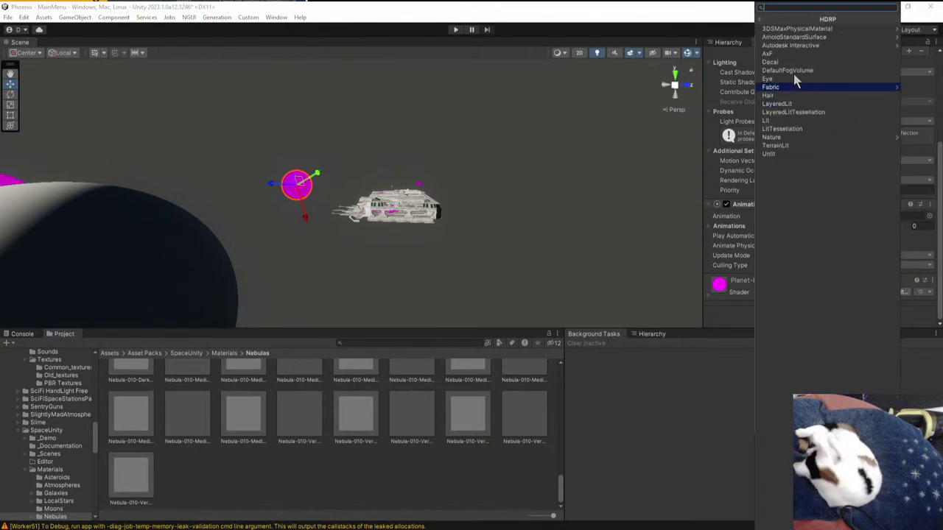
click(780, 123)
- Select the magenta desert planet, locate its _MainTex texture in the project, and set the Planet-Desert-DevoidOfLife material's shader to HDRP/Lit
alt+drag(469, 190, 313, 171)
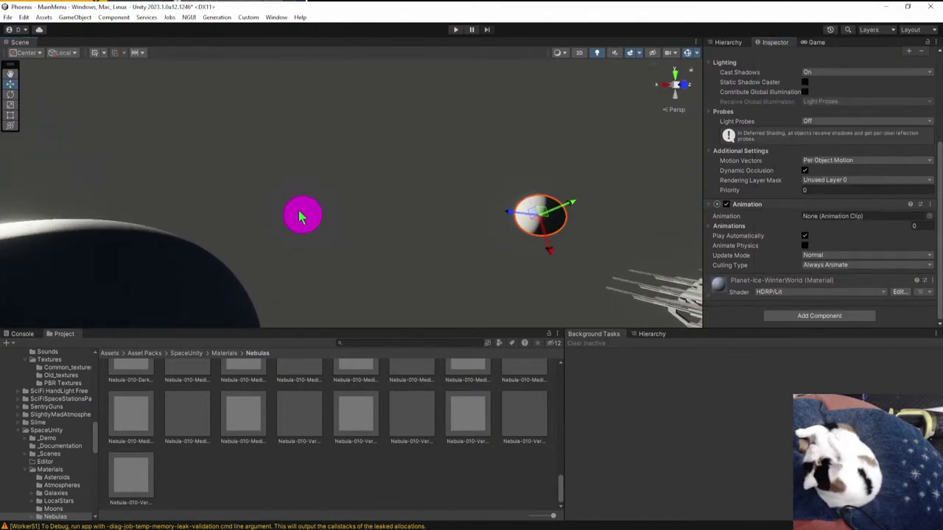
click(301, 216)
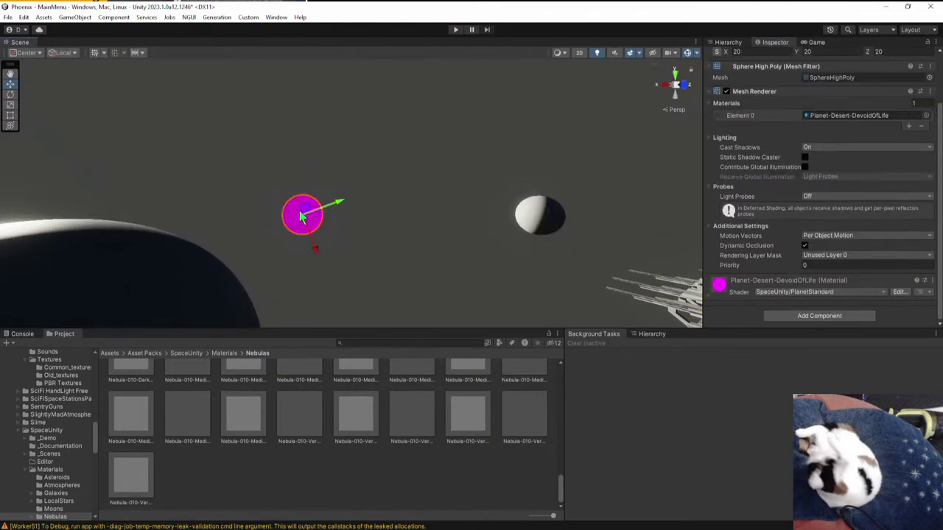
click(805, 291)
click(912, 329)
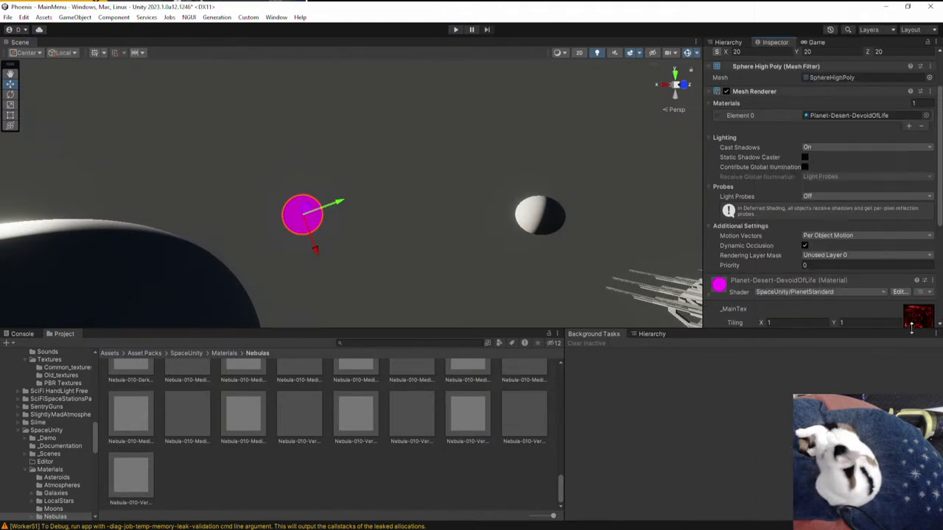
click(921, 320)
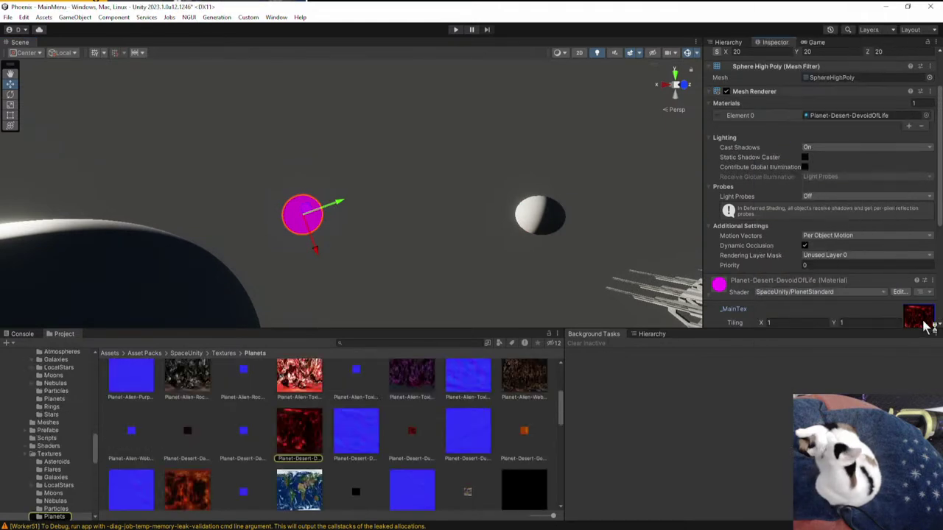
click(777, 293)
mouse_move(777, 156)
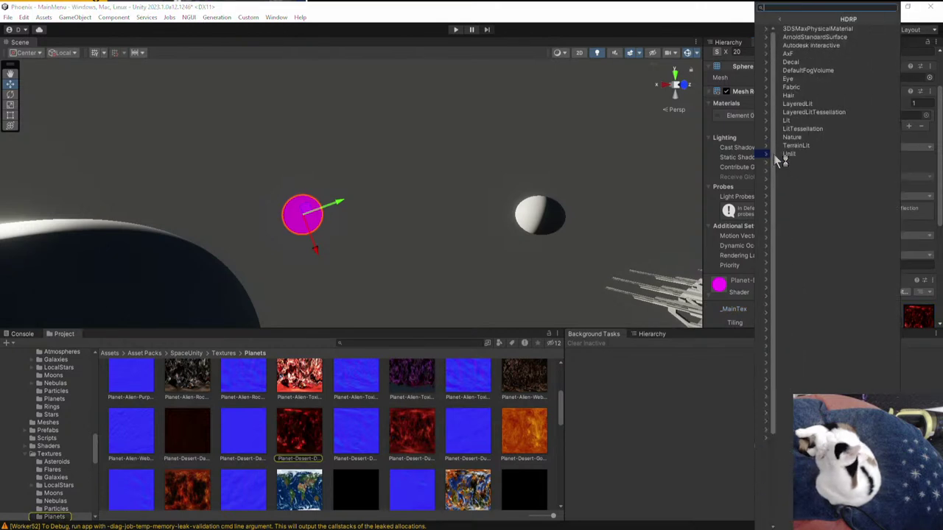
click(773, 120)
- Assign the dark red desert planet texture from the Planets folder as the Base Map of Planet-Desert-DevoidOfLife
scroll(822, 284, down, 2)
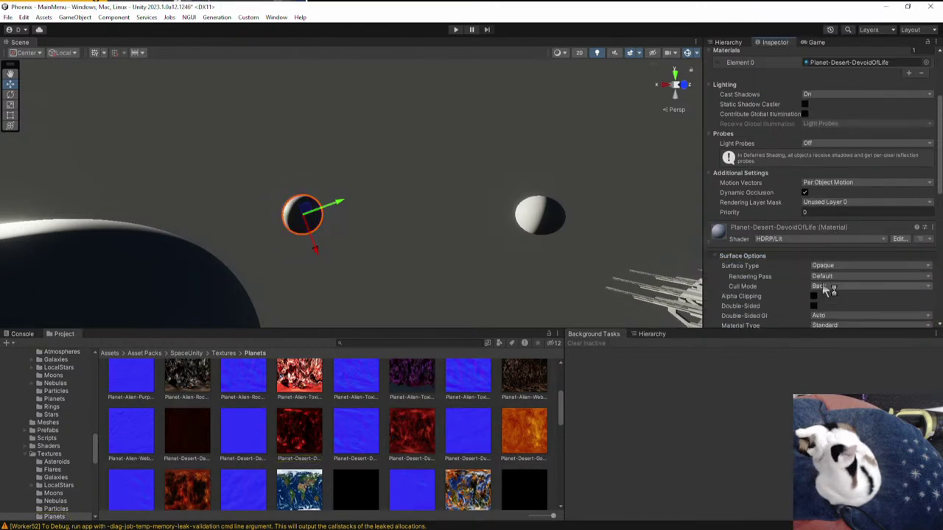
scroll(824, 288, down, 5)
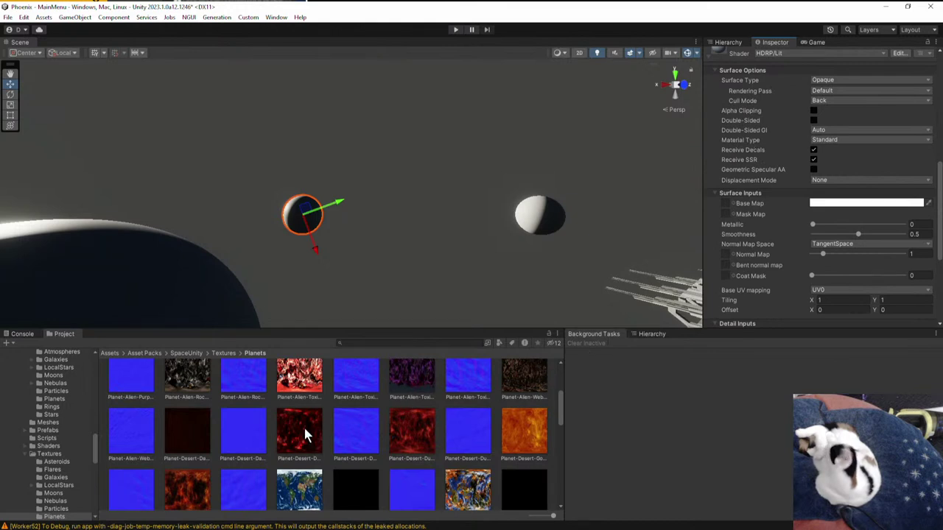
scroll(839, 234, up, 3)
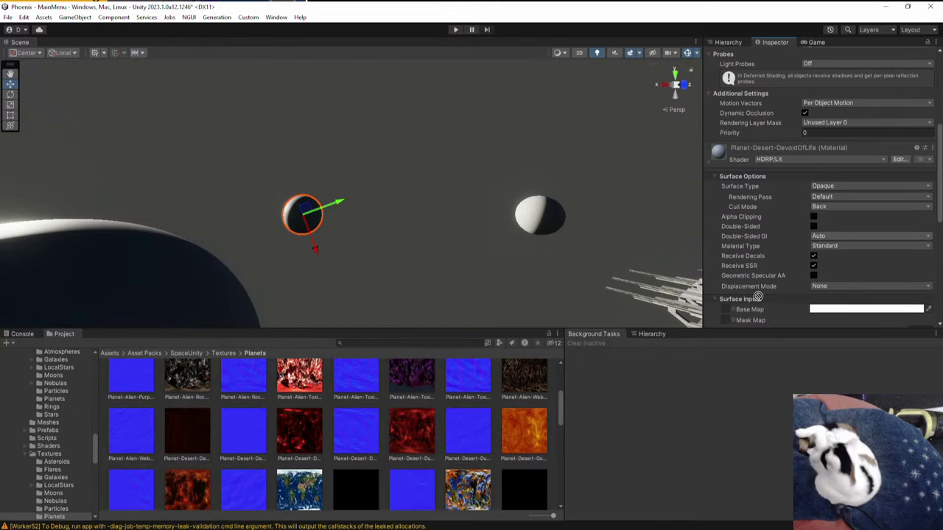
scroll(758, 297, down, 2)
drag(728, 246, 726, 250)
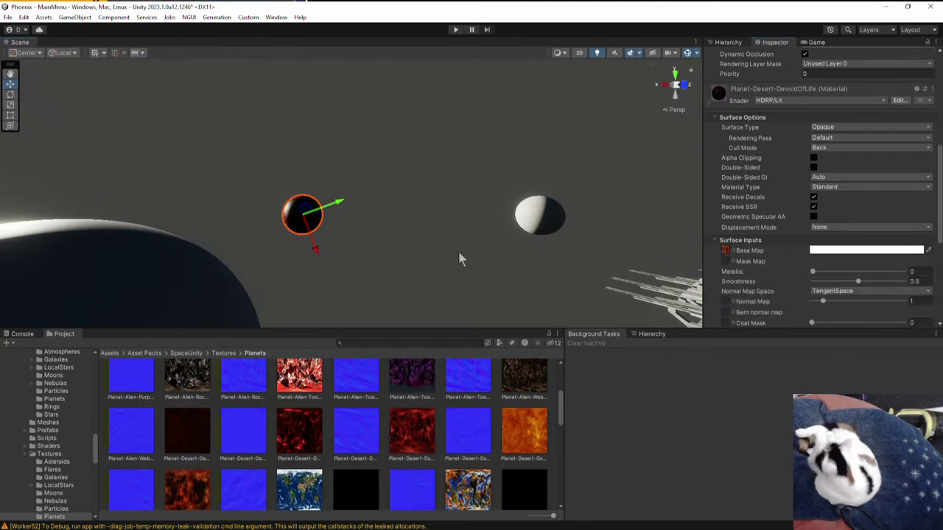
click(458, 258)
- Select the untextured ice planet and assign its winter texture from the Planets folder as the Base Map of Planet-Ice-WinterWorld
scroll(445, 271, up, 2)
click(610, 232)
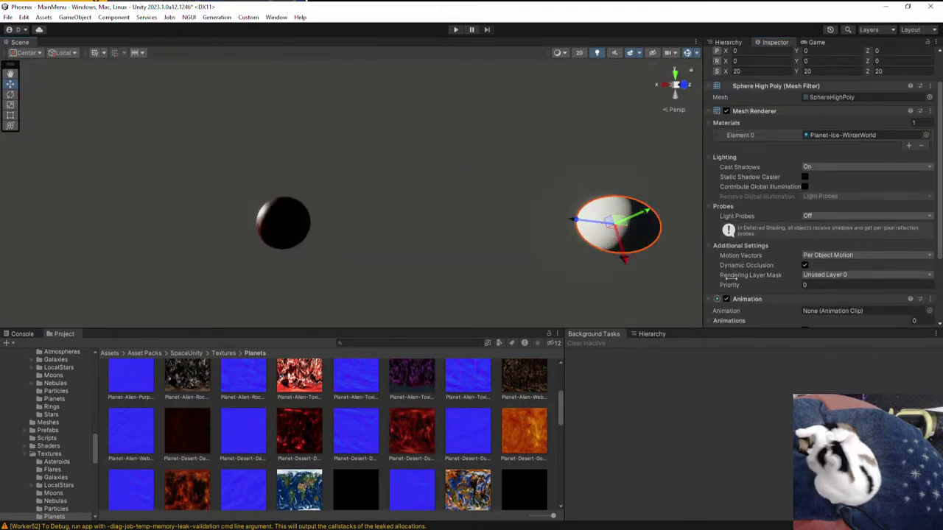
scroll(784, 292, down, 3)
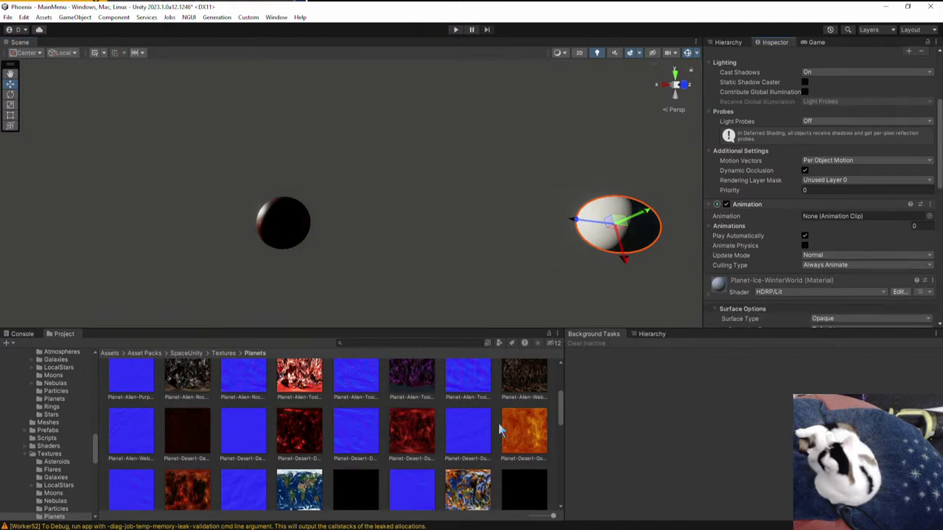
scroll(498, 439, down, 3)
scroll(498, 439, down, 1)
scroll(498, 439, down, 5)
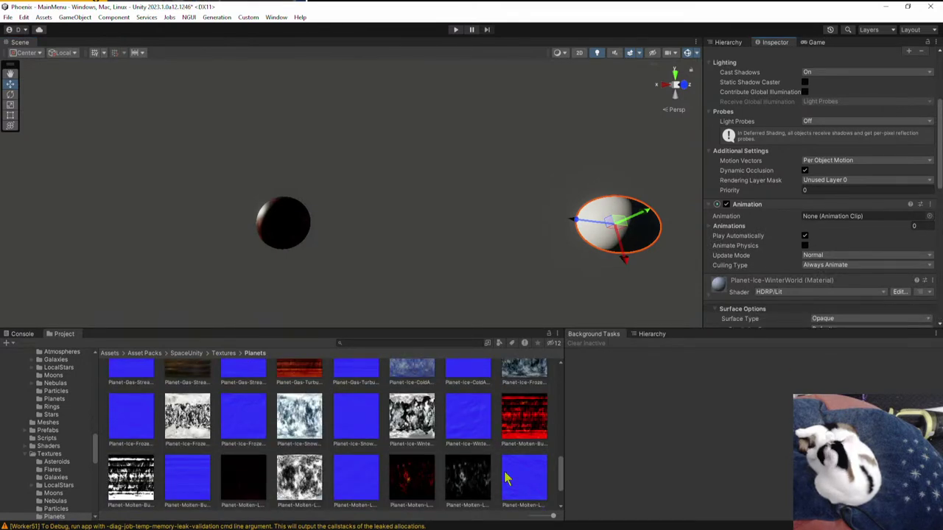
scroll(739, 215, down, 5)
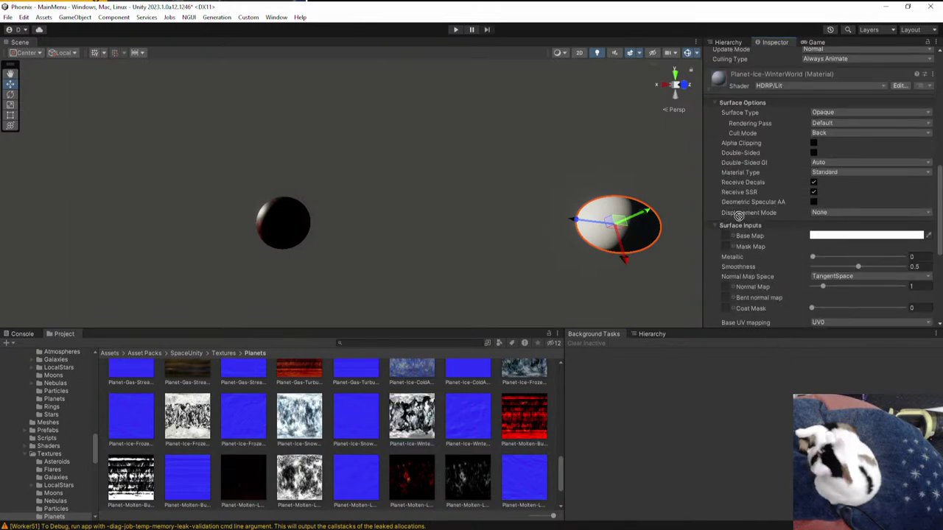
drag(729, 237, 728, 237)
- Select the magenta spider bot's thigh, inspect its material settings, and locate and select the Thigh_Diffuse material asset in the project
right_drag(457, 267, 653, 281)
key(w)
key(w)
click(386, 256)
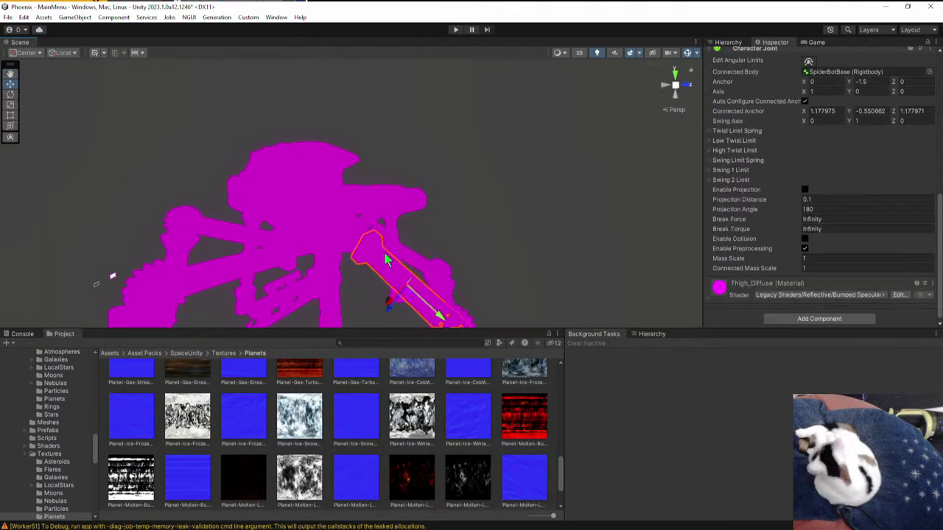
click(740, 299)
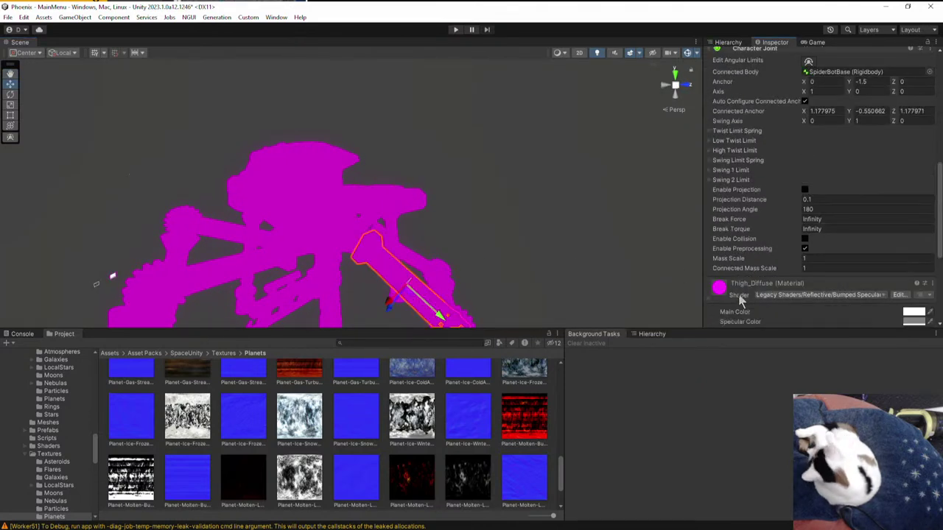
scroll(774, 221, up, 3)
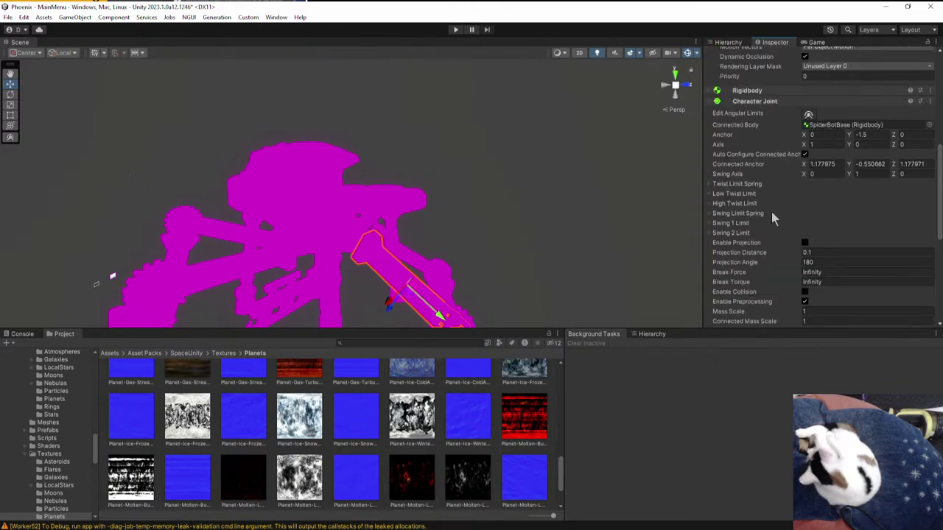
scroll(776, 214, down, 6)
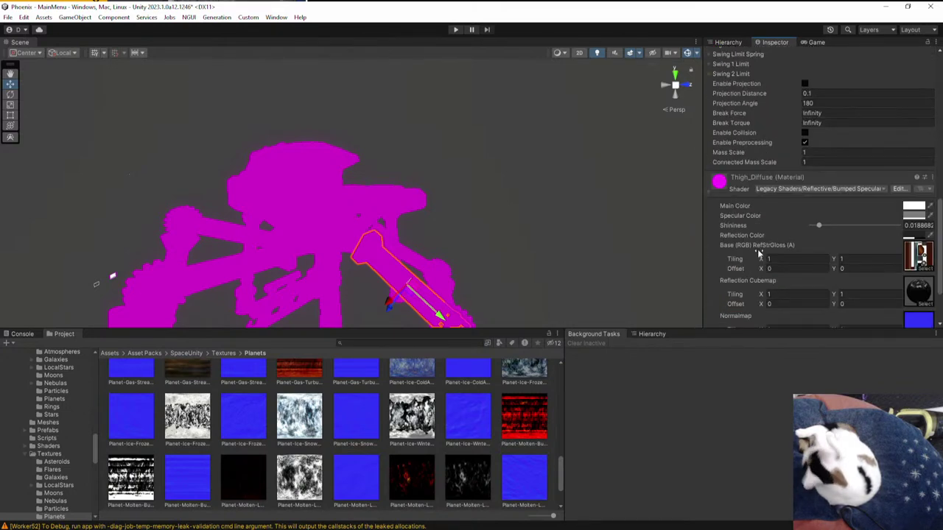
scroll(887, 231, up, 10)
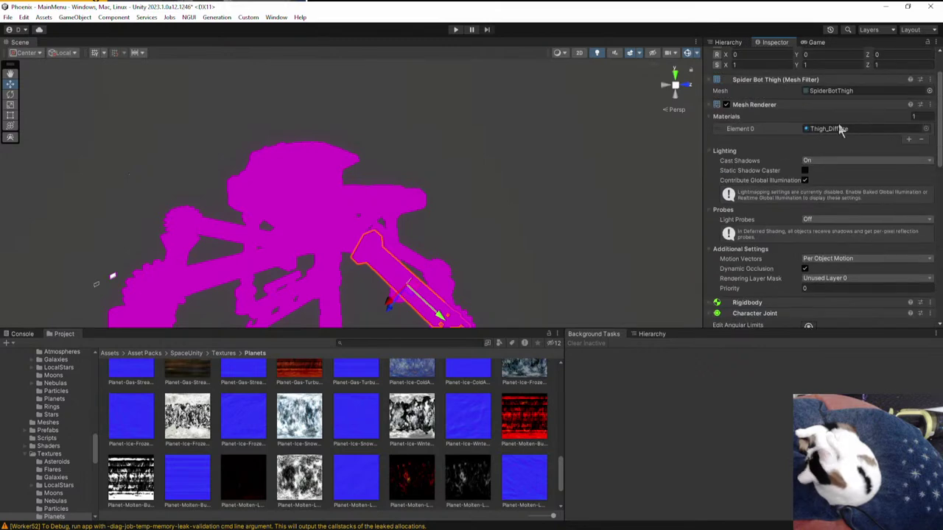
click(828, 129)
click(182, 389)
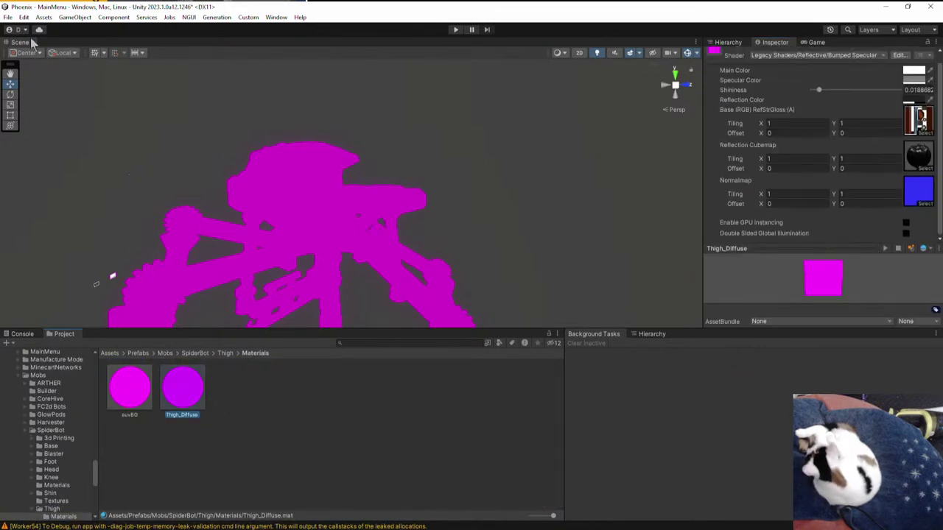
- Try to convert the selected Thigh_Diffuse material from Built-in to HDRP, and clear the console messages
click(8, 17)
mouse_move(23, 17)
mouse_move(69, 404)
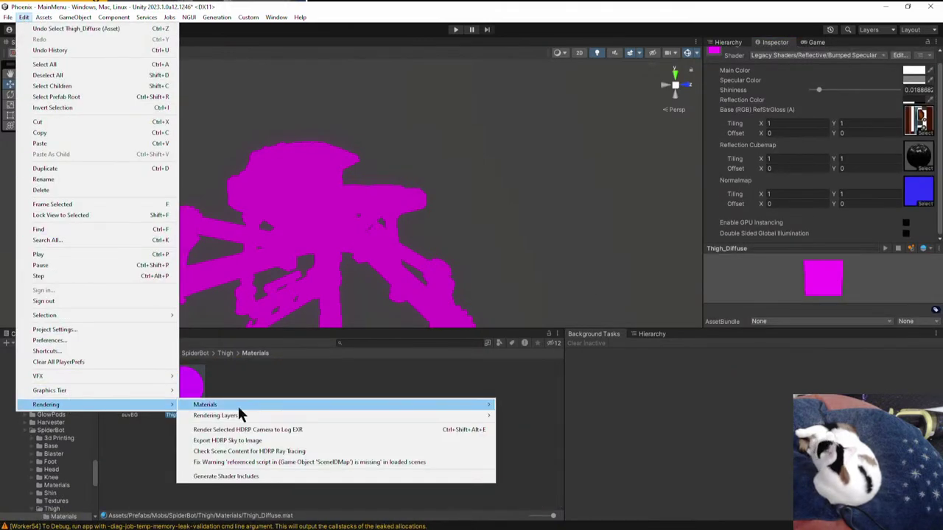
mouse_move(243, 406)
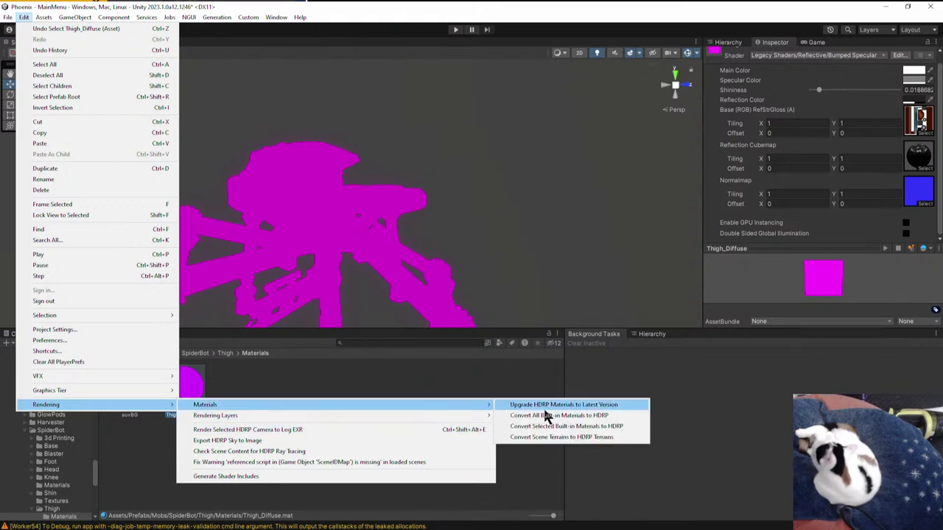
click(551, 428)
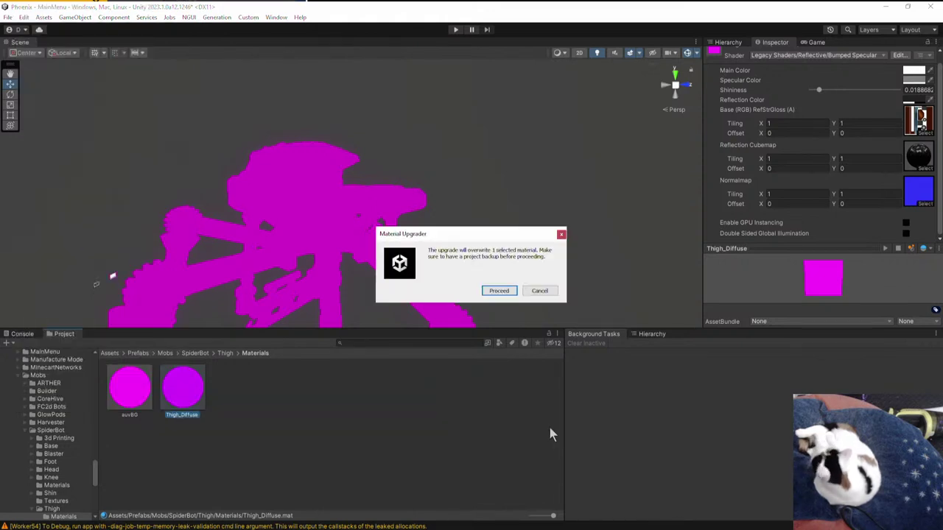
click(501, 291)
click(22, 333)
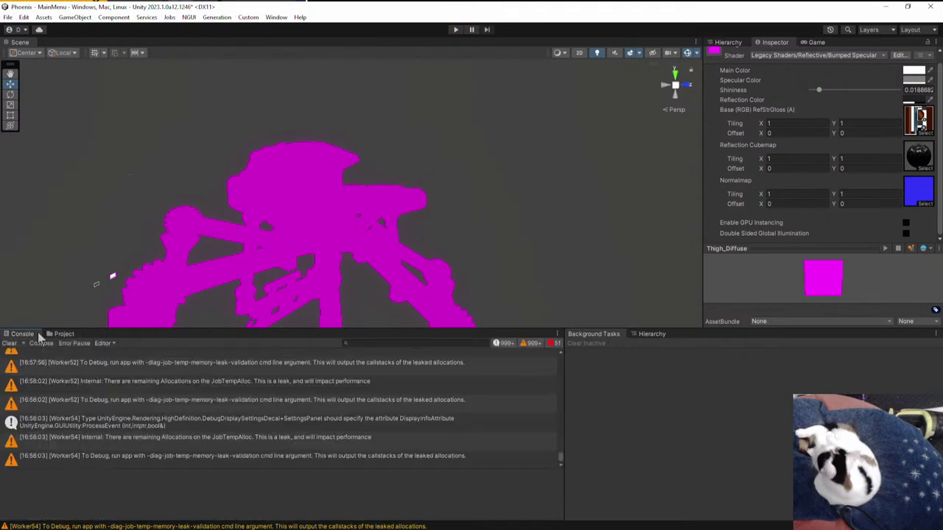
click(9, 343)
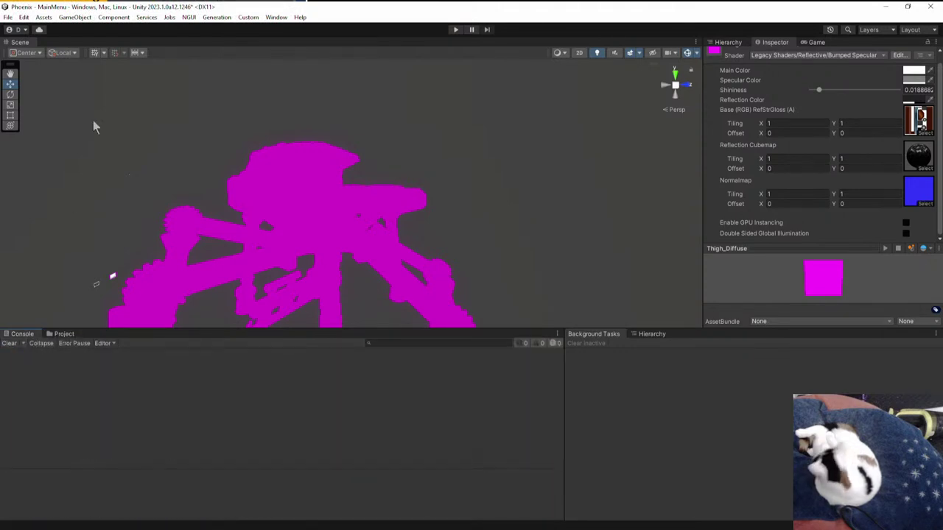
- Locate the thigh's base texture, set the Thigh_Diffuse material's shader to HDRP/Lit, and assign the Thigh_Diffuse texture as its Base Map
click(64, 334)
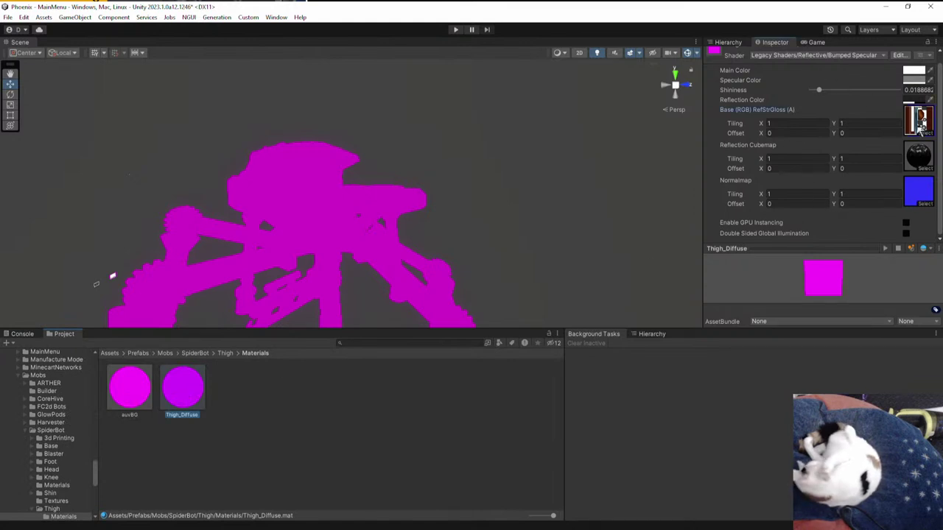
click(919, 121)
click(778, 65)
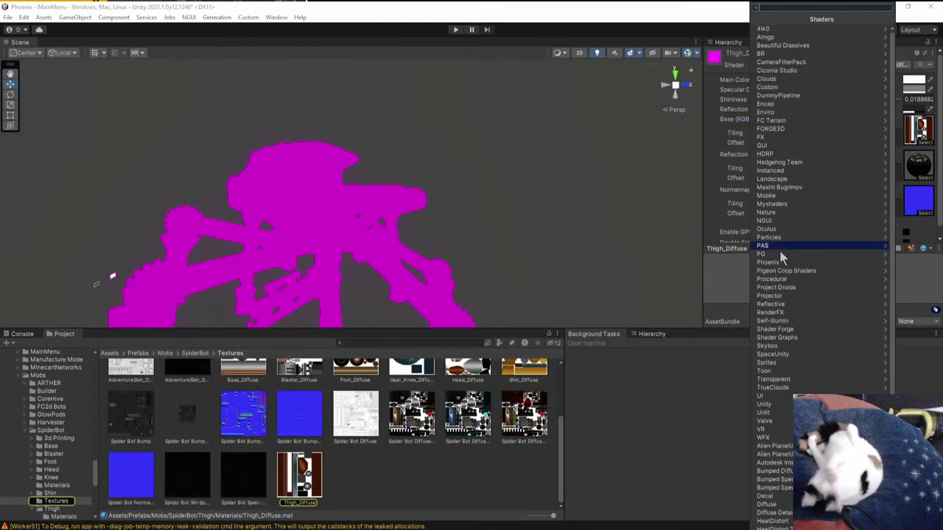
click(771, 153)
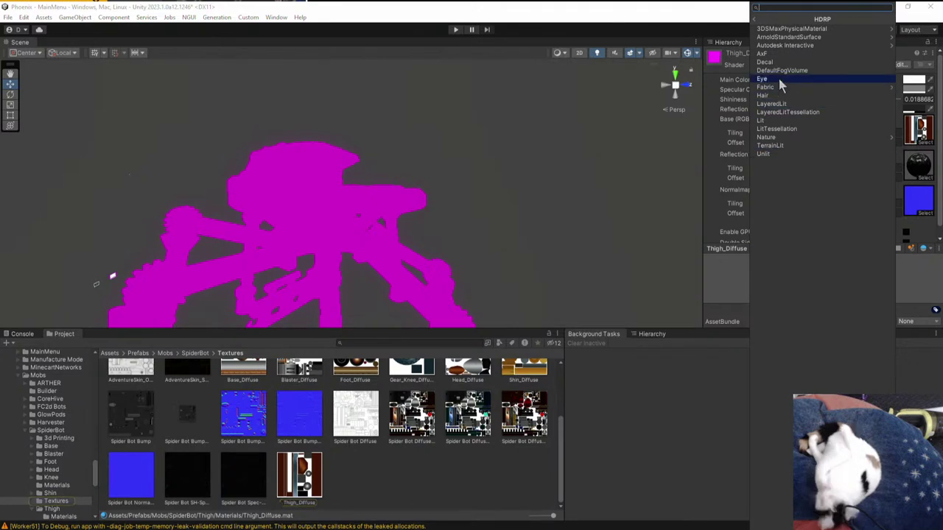
click(770, 122)
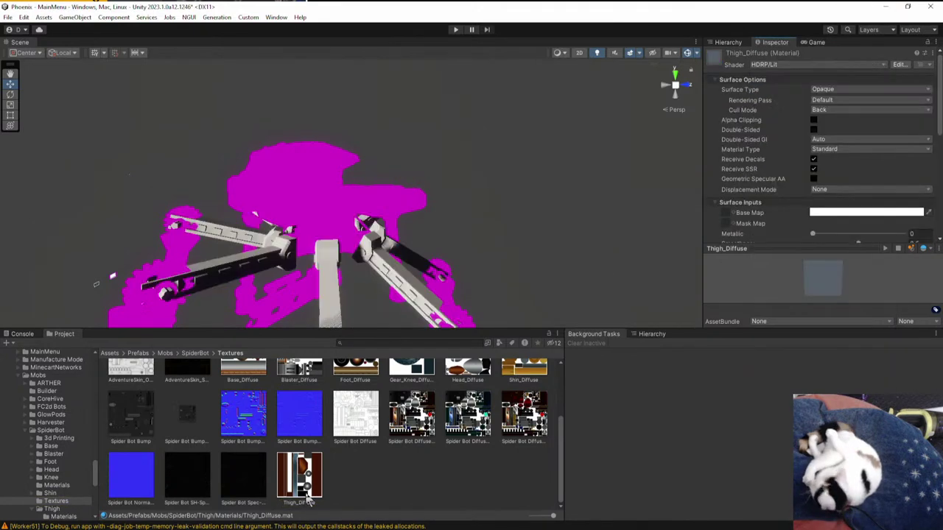
drag(305, 503, 727, 218)
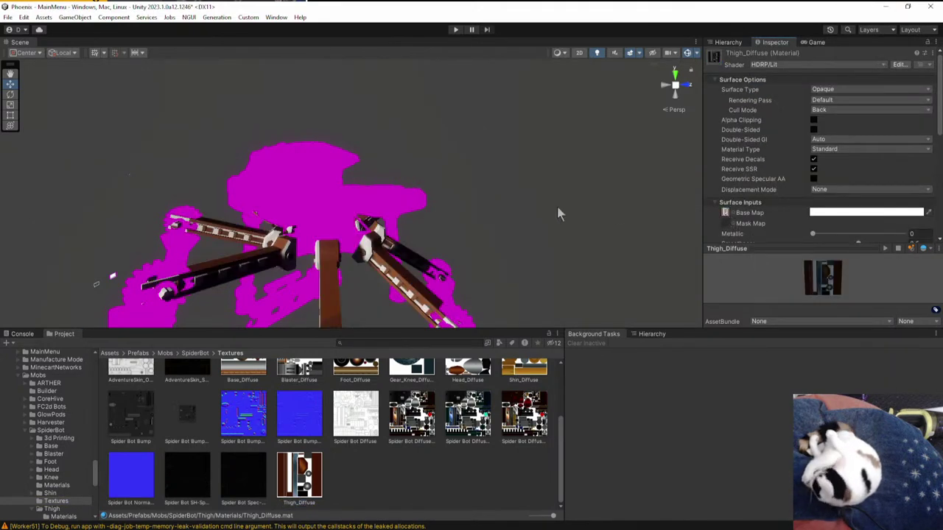
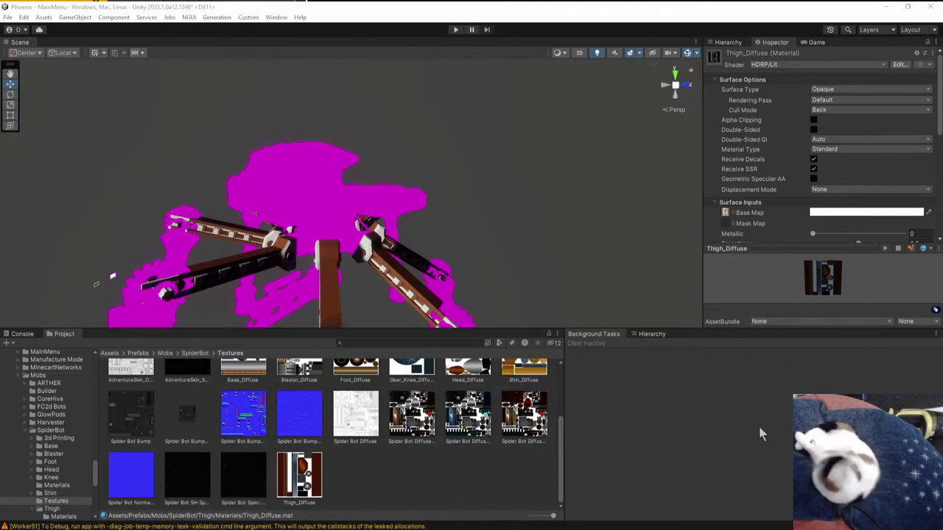
- Select the spider bot's magenta head and locate the base texture of its Head_Diffuse material in the project
right_drag(491, 261, 487, 273)
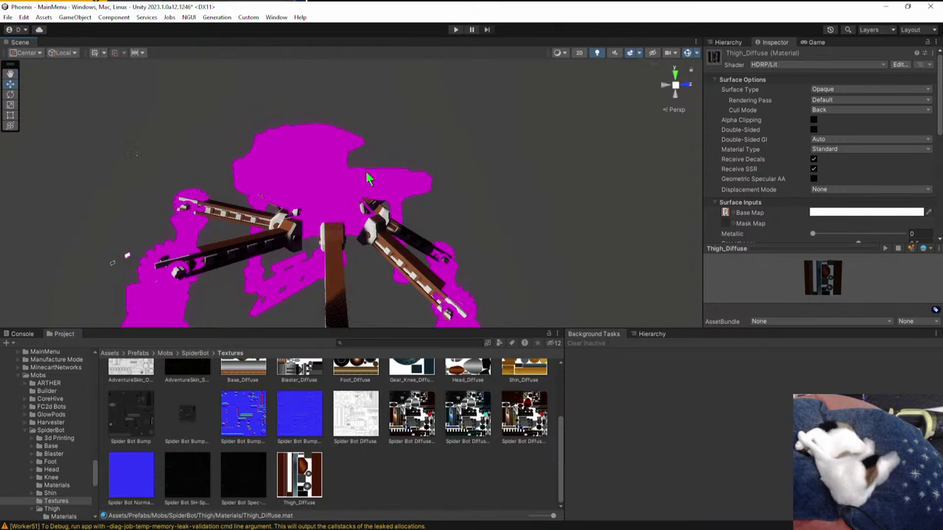
click(350, 177)
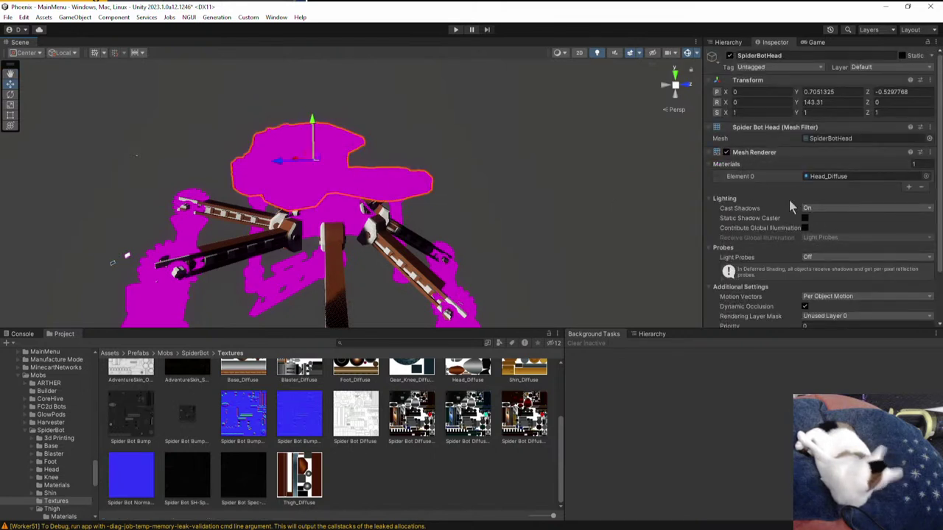
scroll(789, 201, down, 2)
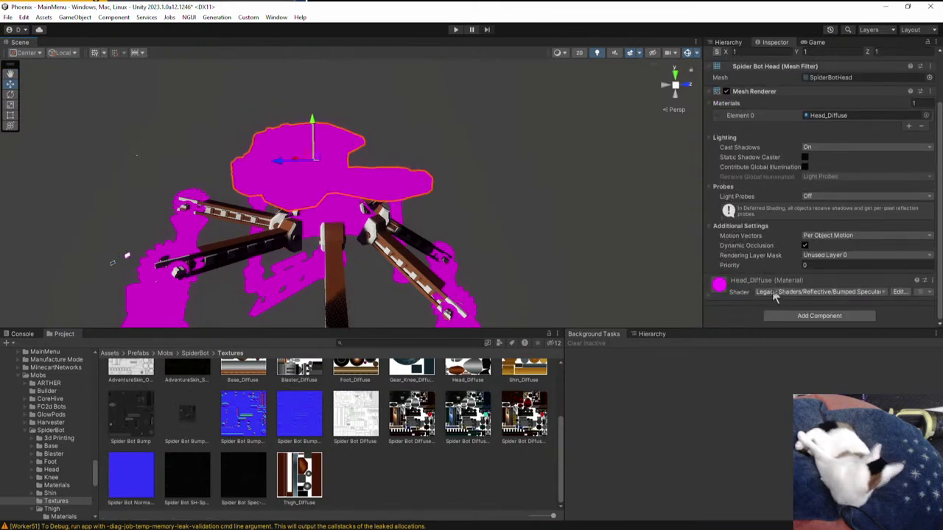
click(737, 293)
scroll(827, 302, down, 1)
scroll(827, 302, down, 3)
click(917, 224)
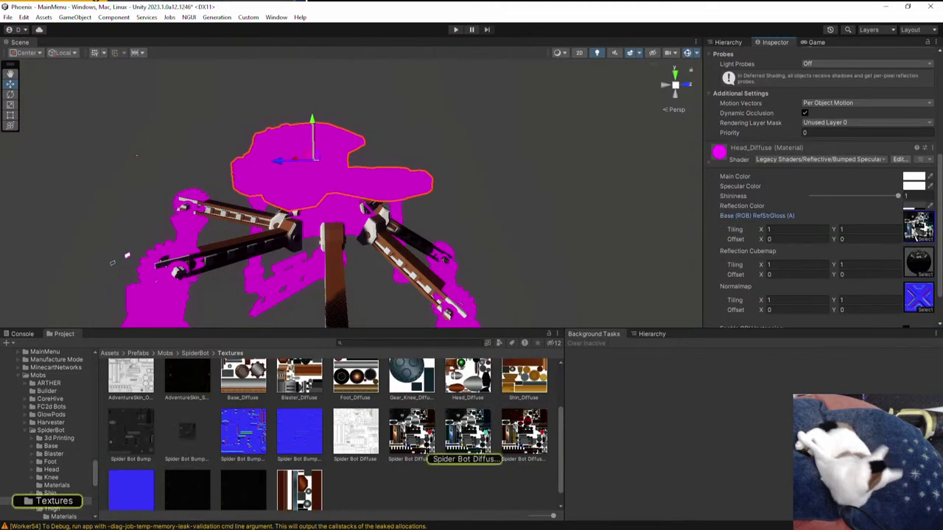
- Set the Head_Diffuse material's shader to HDRP/Lit and assign the located Spider Bot Diffuse texture as its Base Map
click(771, 159)
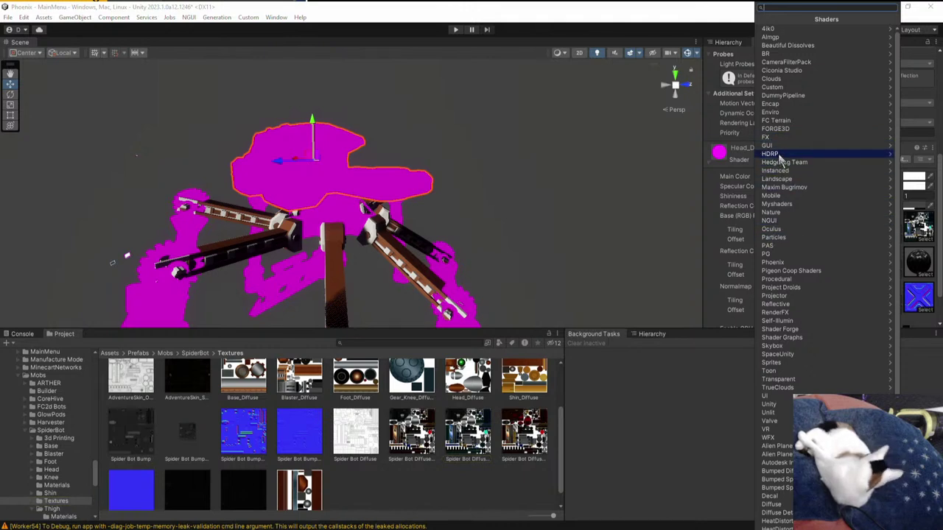
click(778, 155)
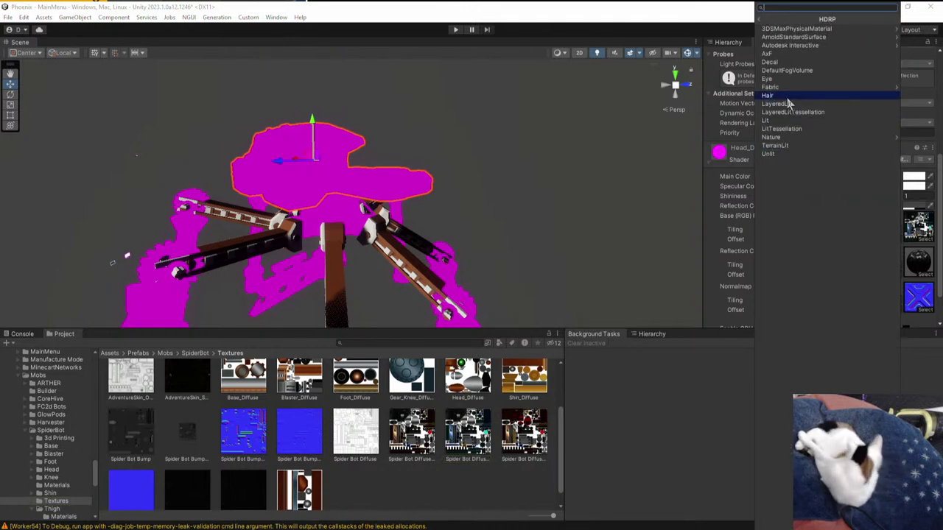
click(773, 120)
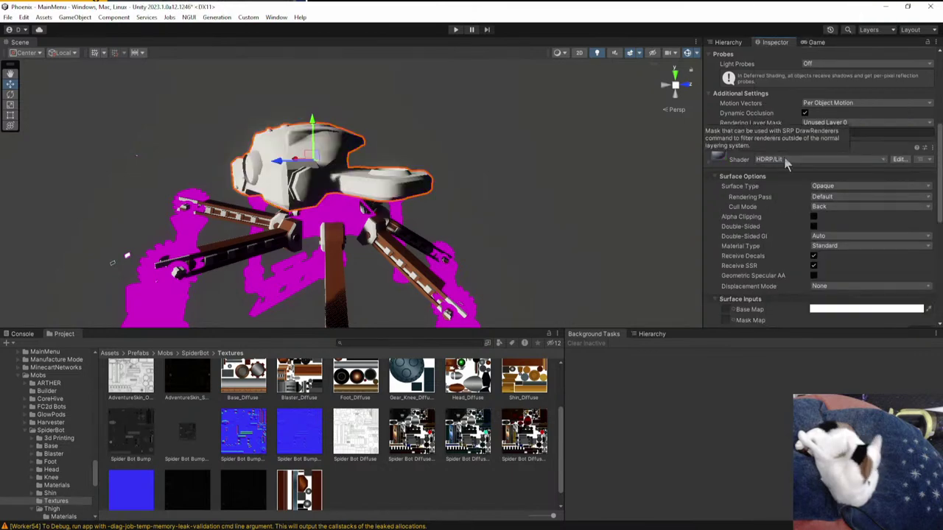
scroll(776, 239, down, 3)
drag(469, 431, 726, 230)
- Select the magenta Decal_Arrows_01 floor decal and set its Alpha_And_Stuff_01 material's shader to Particles/Additive
right_drag(309, 230, 446, 257)
key(w)
key(w)
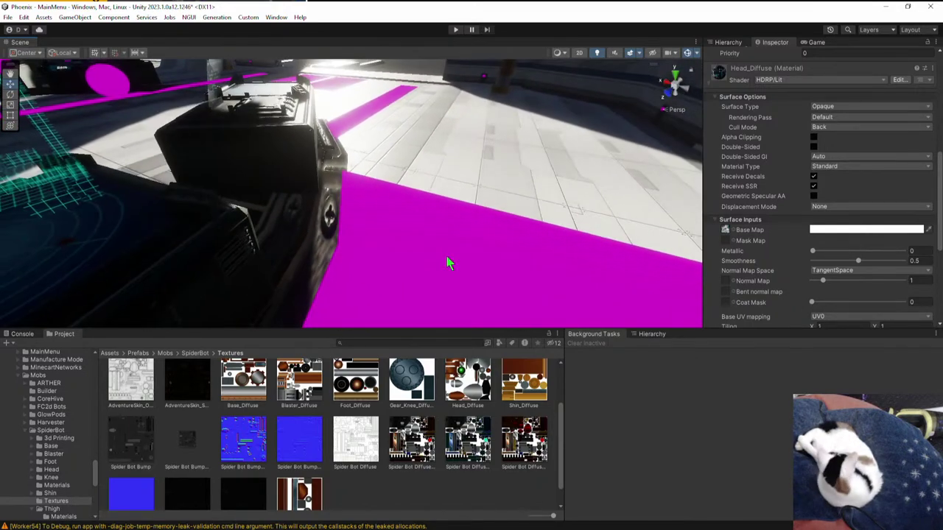
click(446, 258)
click(451, 263)
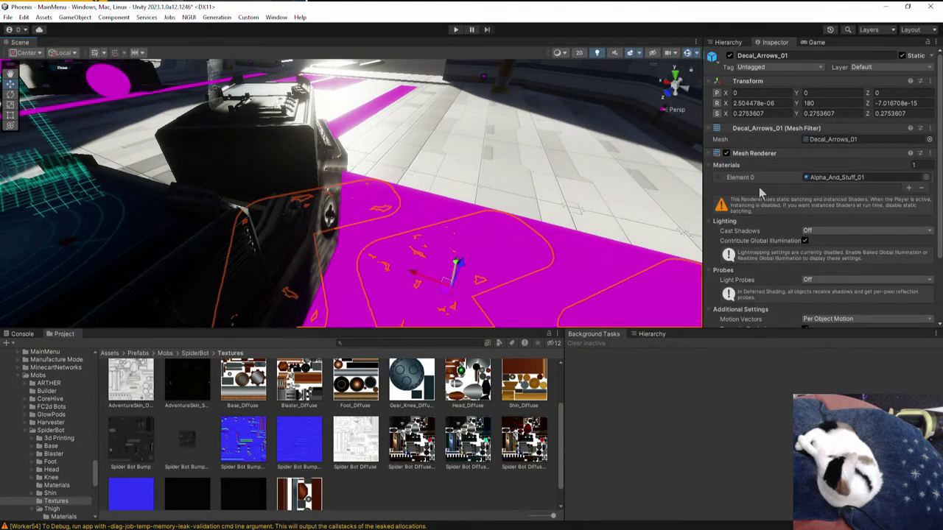
right_drag(426, 212, 783, 218)
scroll(816, 259, down, 3)
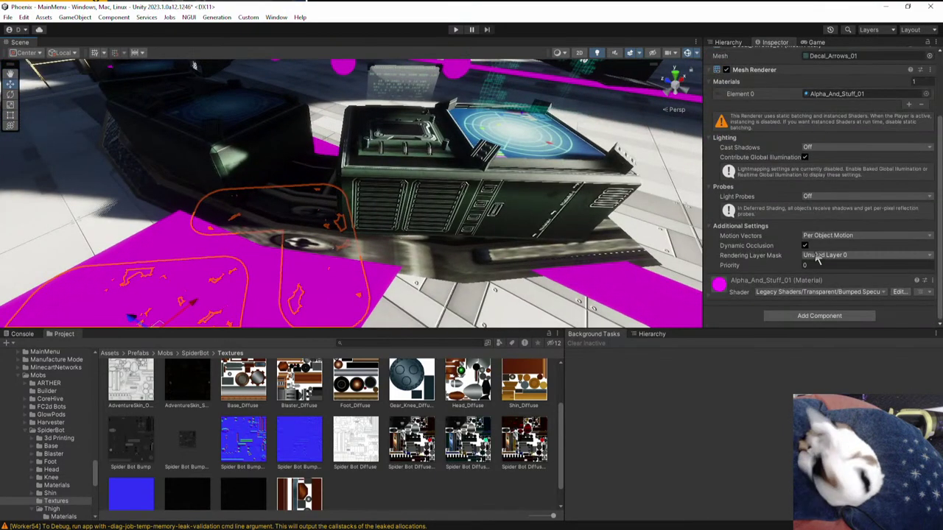
scroll(745, 298, down, 3)
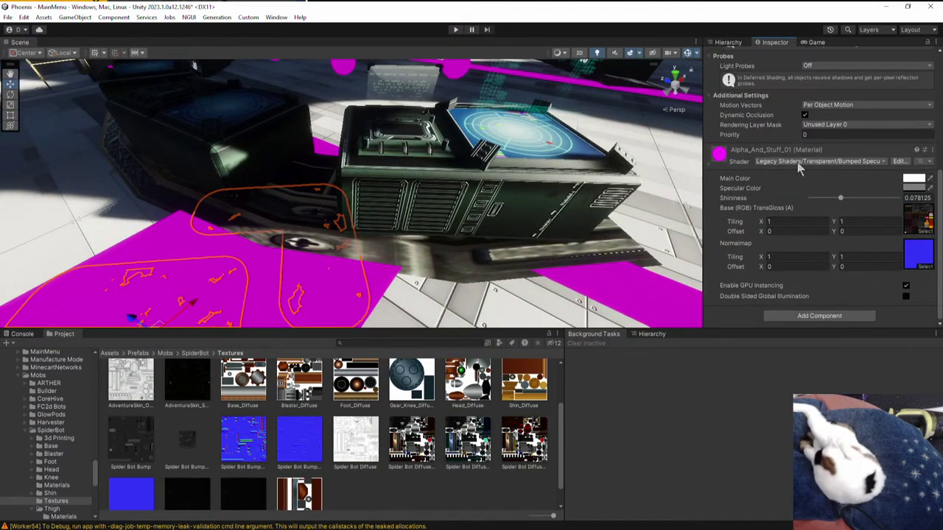
click(797, 162)
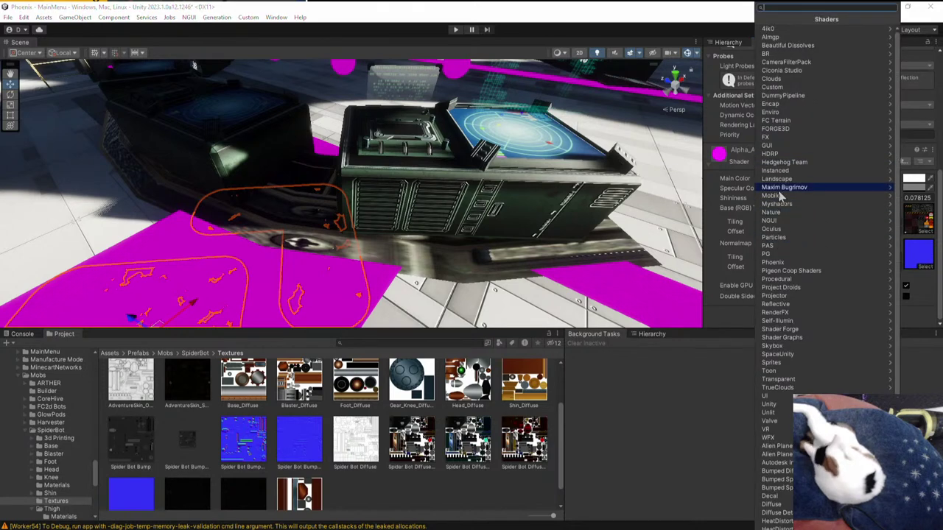
click(773, 238)
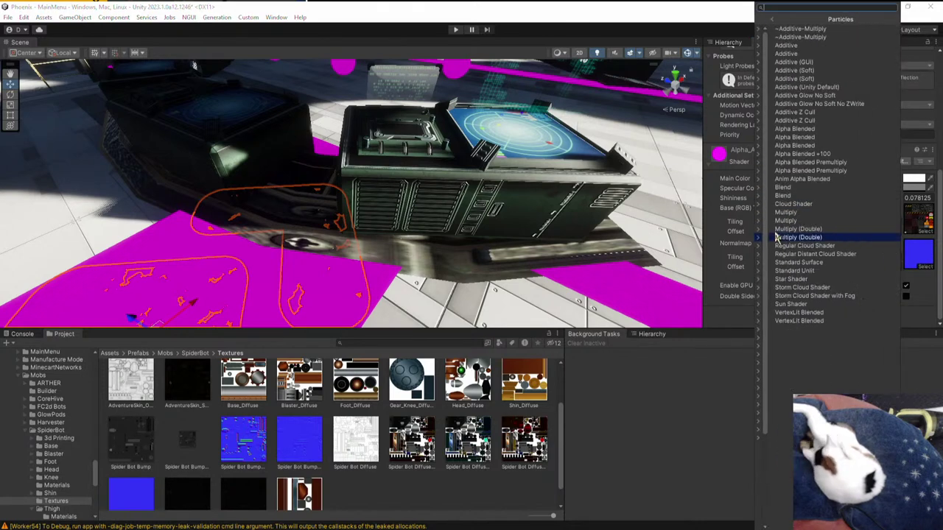
click(779, 49)
- Select the magenta glass of Wall_Window_Short_01_B and set its Blurry Transparent Glass 1 material's shader to Particles/Additive
right_drag(375, 188, 410, 224)
click(409, 224)
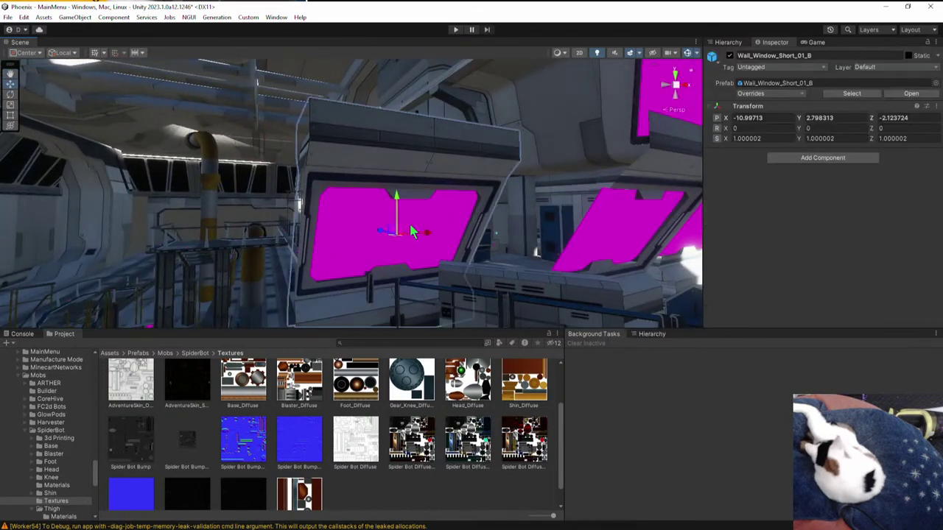
click(427, 217)
scroll(771, 256, down, 2)
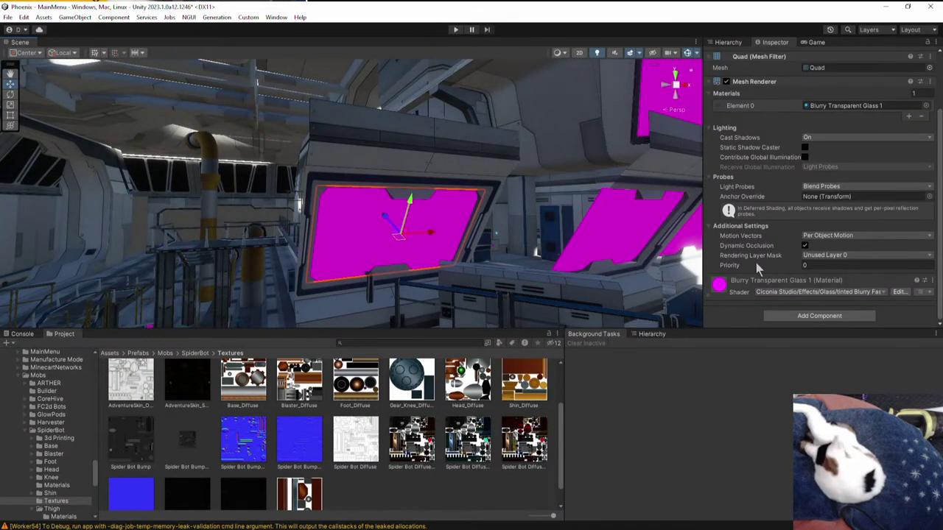
scroll(772, 271, down, 3)
click(788, 136)
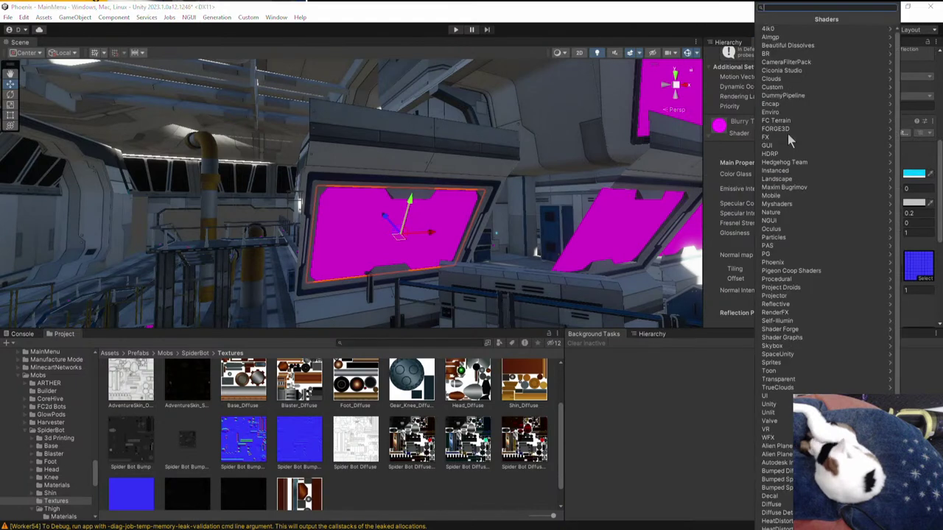
click(774, 151)
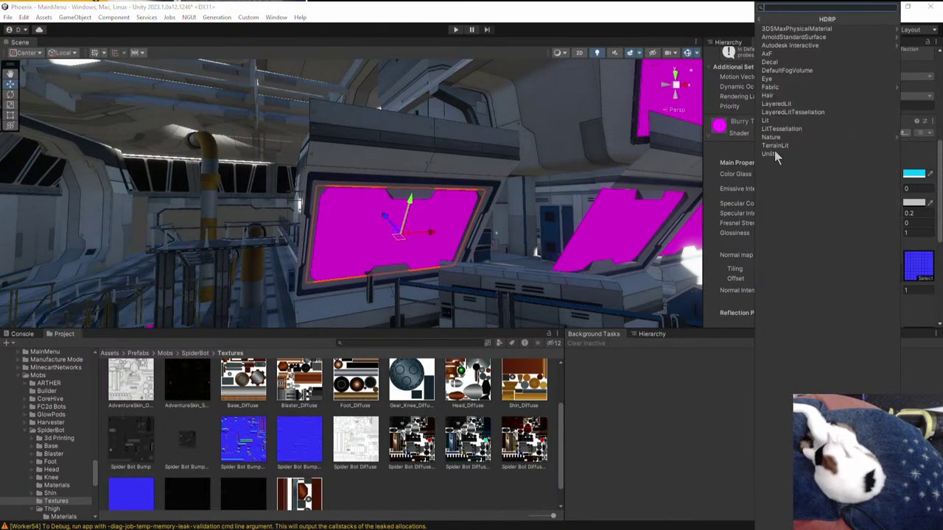
click(762, 20)
click(783, 236)
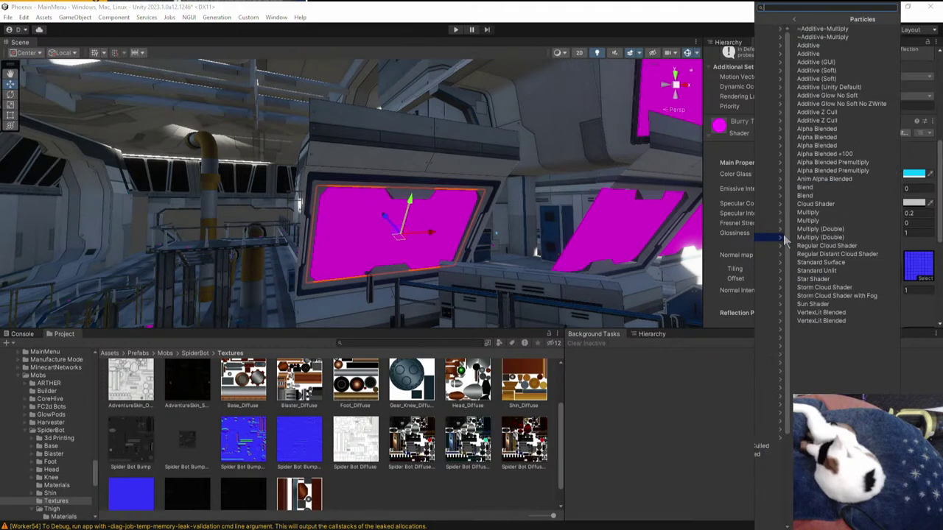
click(808, 44)
- Change the window glass material's Tint Color to a brighter, more saturated blue with a red value of 0
right_drag(449, 250, 617, 271)
click(915, 235)
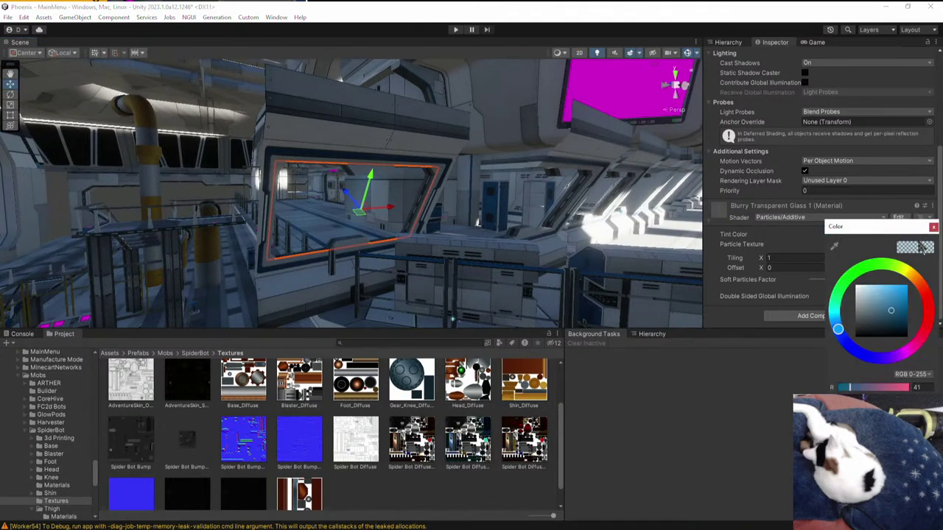
drag(891, 317, 903, 308)
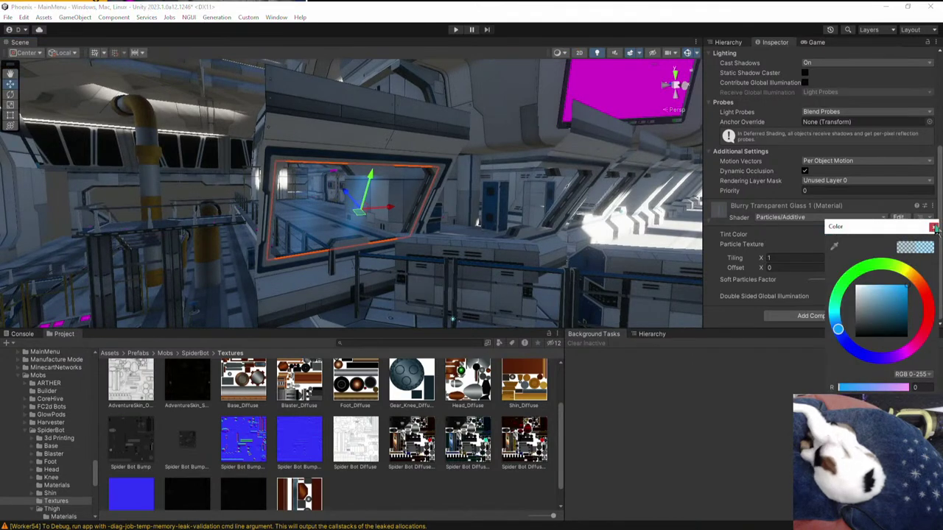
click(933, 228)
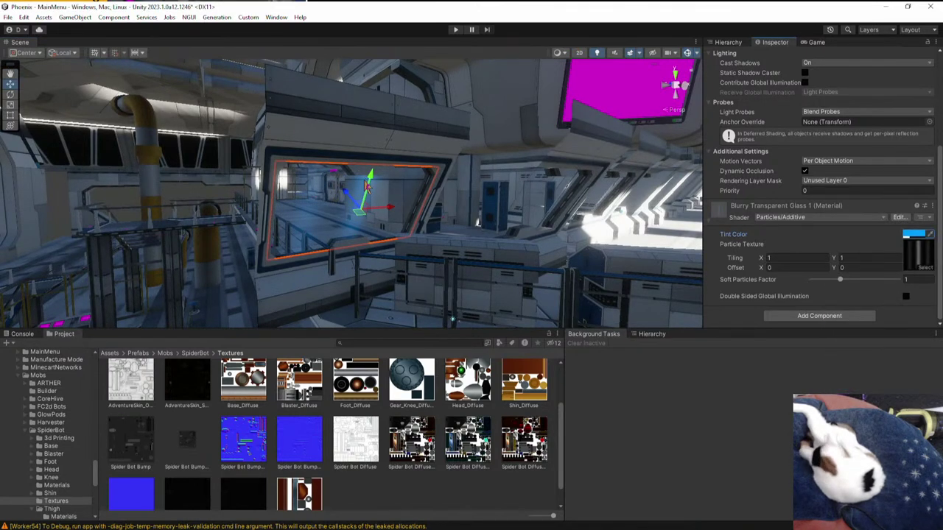
- Select the magenta screen of TV_Monitor_01 and set its ScreenAnim_05 material's shader to HDRP/Lit
right_drag(376, 161, 387, 209)
click(387, 208)
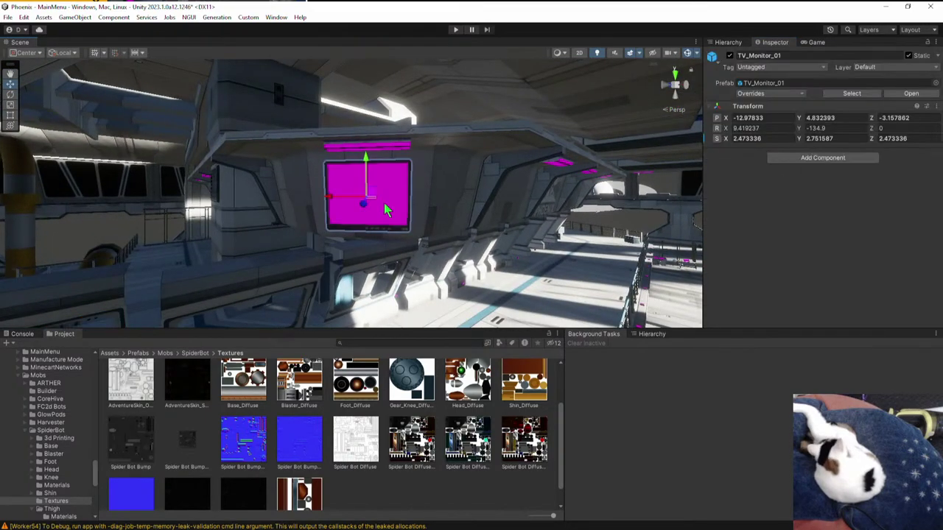
scroll(760, 266, down, 3)
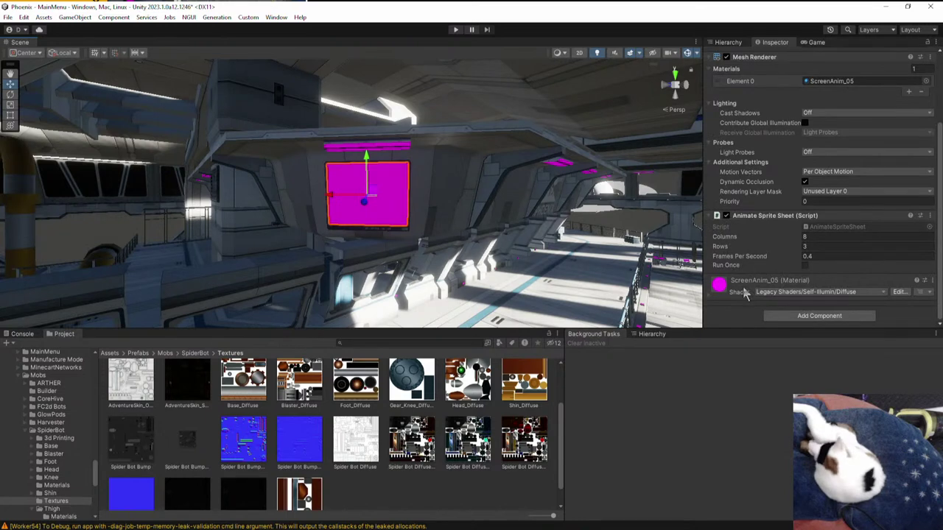
click(746, 292)
scroll(818, 260, down, 3)
click(800, 161)
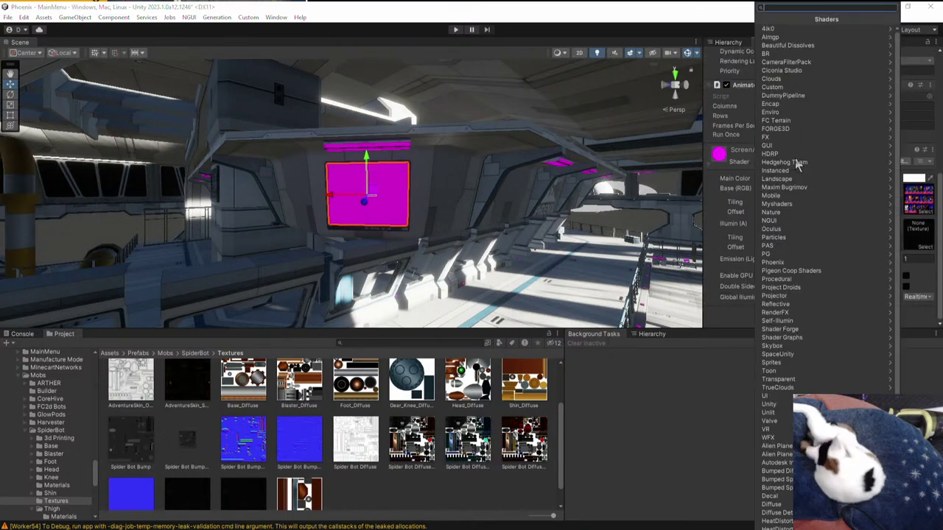
click(781, 155)
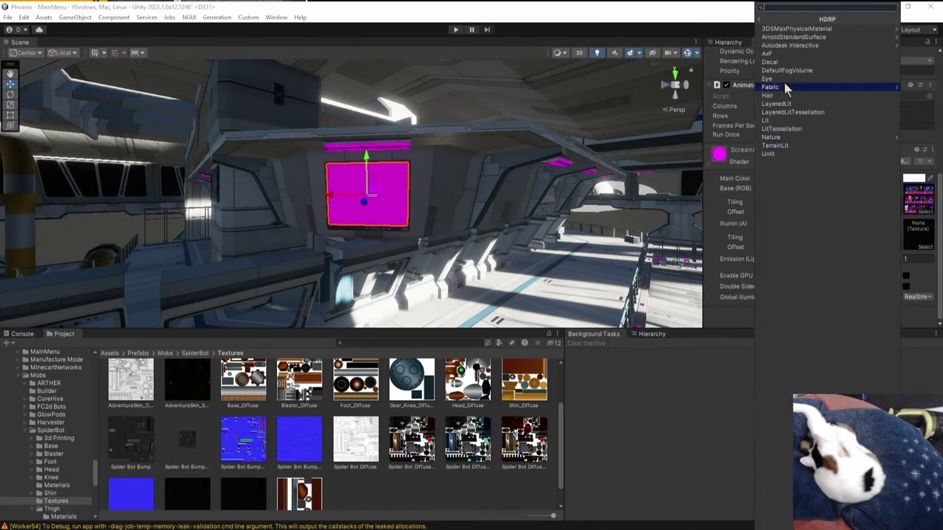
click(782, 119)
- Revert the shader to locate the monitor's base texture, restore HDRP/Lit, and assign Screen_05_8x3-24 as the ScreenAnim_05 Base Map
right_drag(512, 211, 503, 211)
key(f)
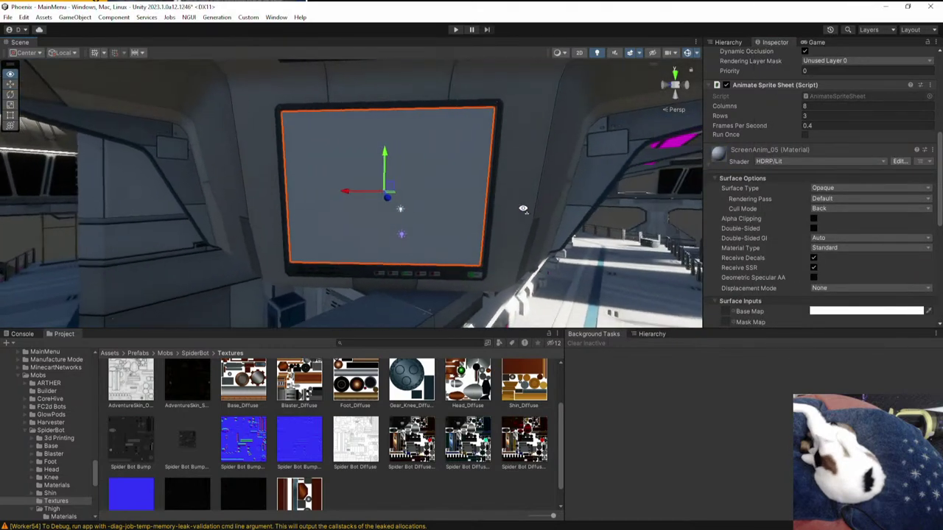
scroll(770, 283, down, 4)
key(ctrl+z)
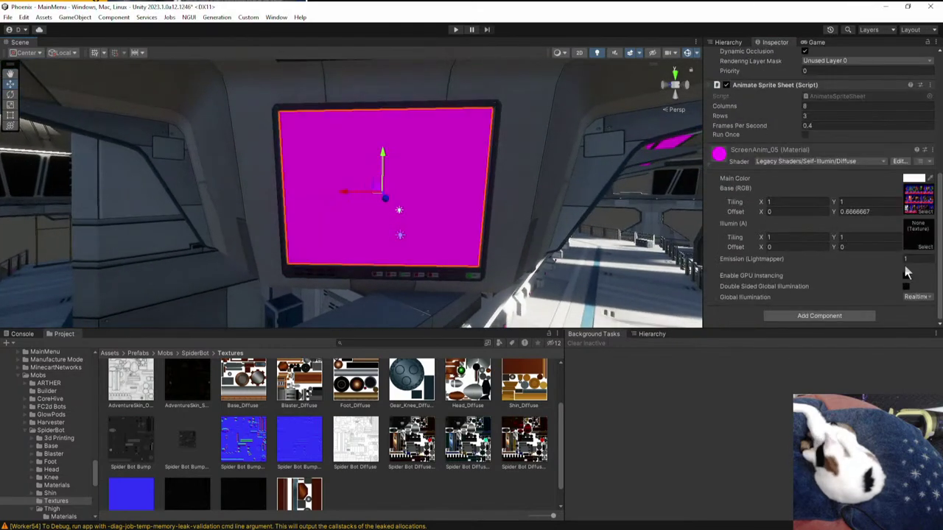
click(927, 202)
key(ctrl+y)
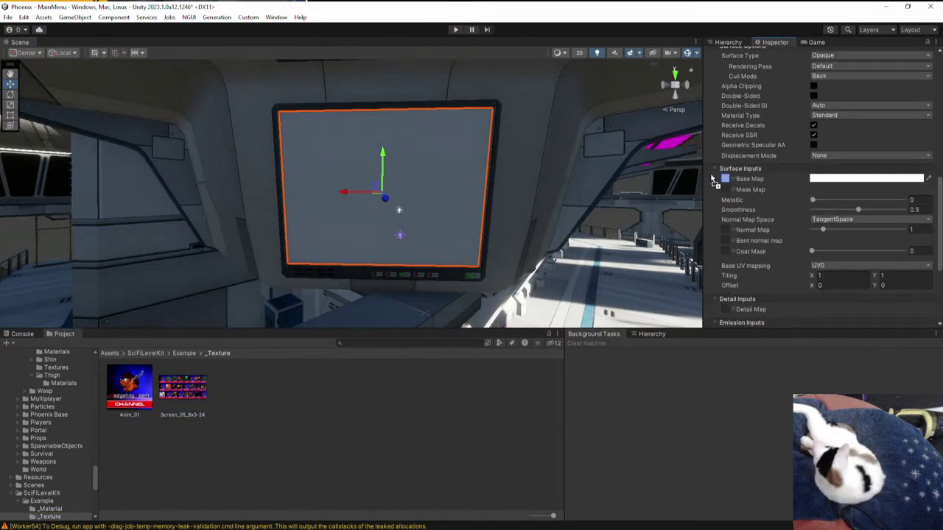
drag(712, 179, 725, 179)
- Inspect the material used by the Neon_Up_01 light housing above the monitor
right_drag(508, 179, 391, 214)
key(w)
key(s)
click(391, 214)
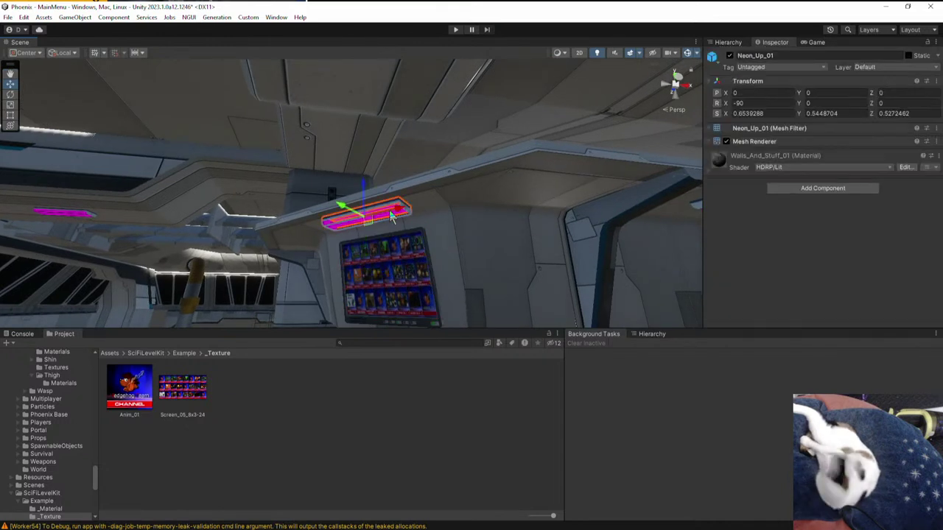
click(753, 141)
scroll(759, 252, down, 2)
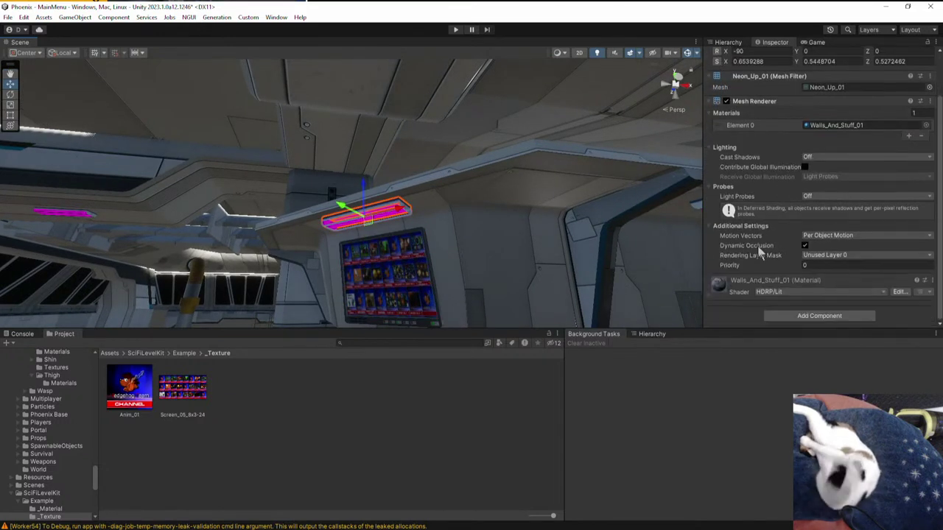
- Select the magenta neon tubes inside the Neon_Up_01 light above the monitor
click(389, 220)
scroll(427, 219, up, 4)
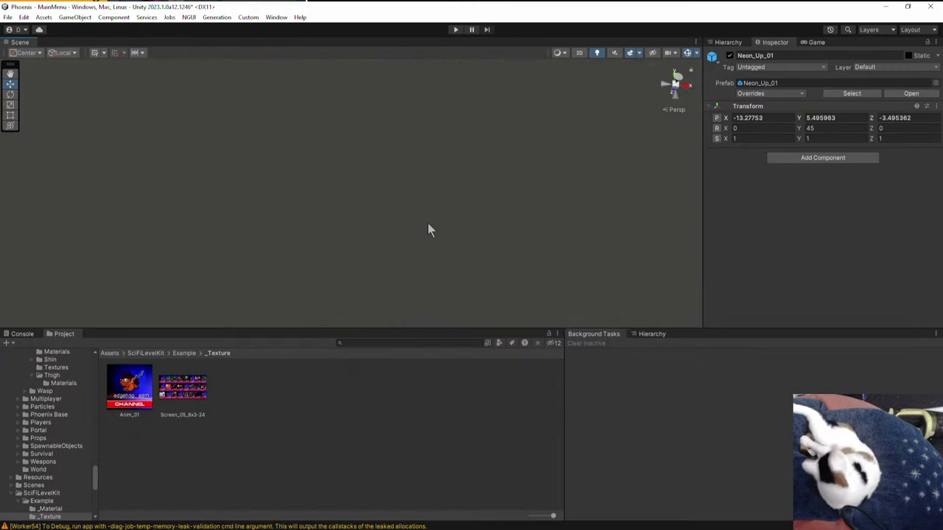
scroll(426, 220, down, 3)
scroll(413, 222, up, 5)
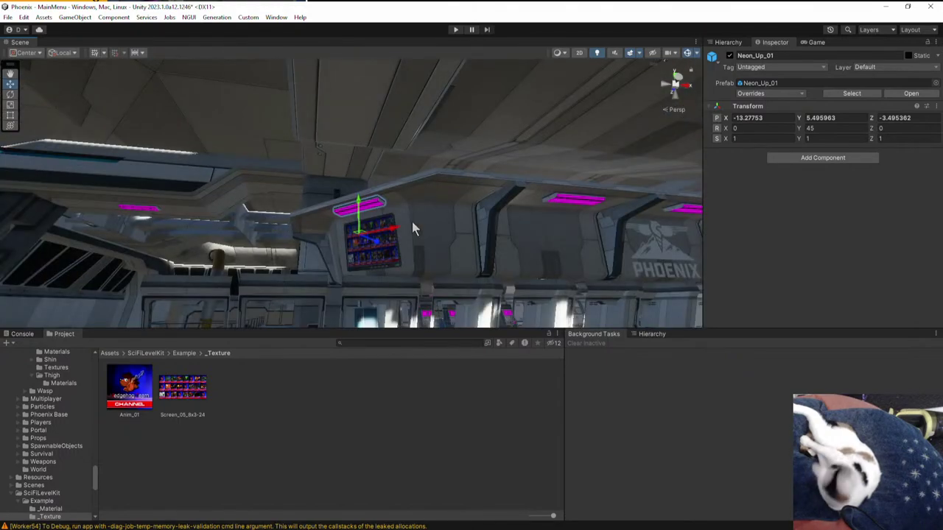
key(w)
right_drag(413, 223, 416, 168)
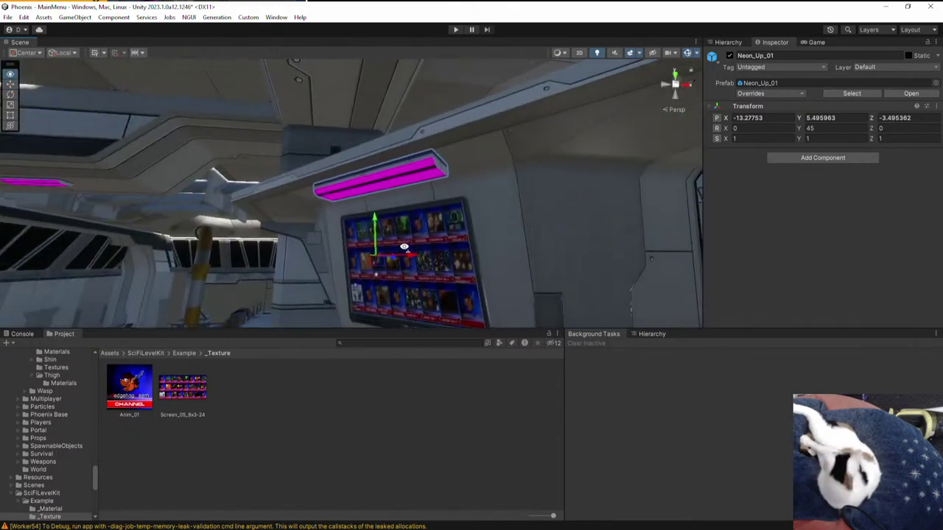
click(415, 168)
scroll(788, 199, down, 3)
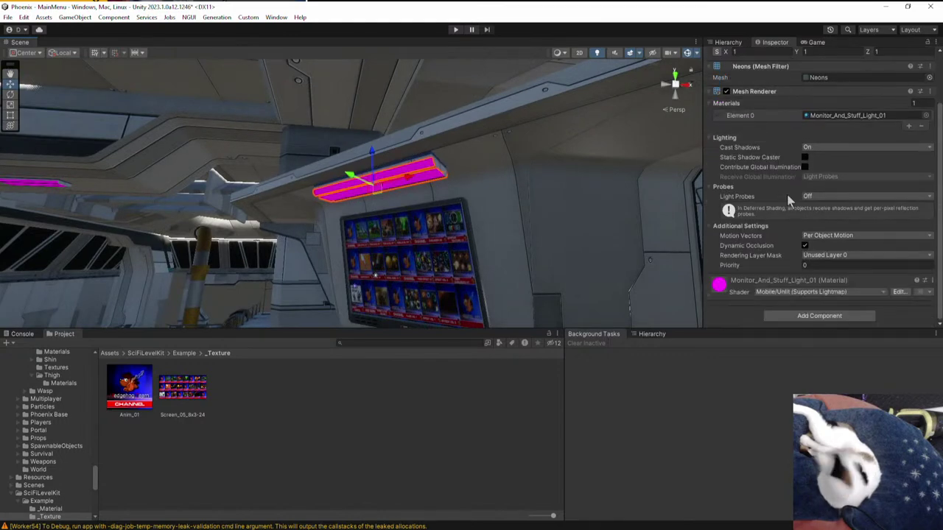
- Locate the base texture of the neon tubes' Monitor_And_Stuff_Light_01 material and set its shader to HDRP/Unlit
click(734, 290)
scroll(795, 273, down, 2)
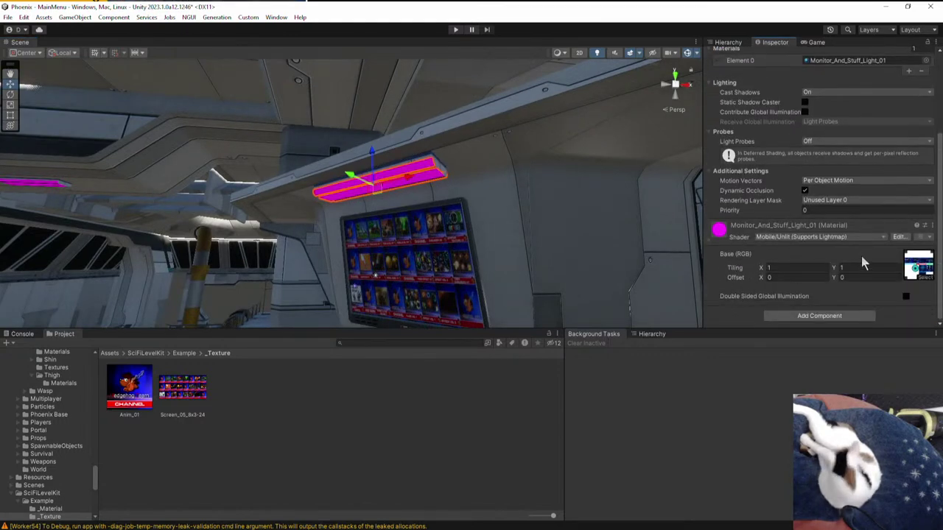
click(919, 266)
click(806, 240)
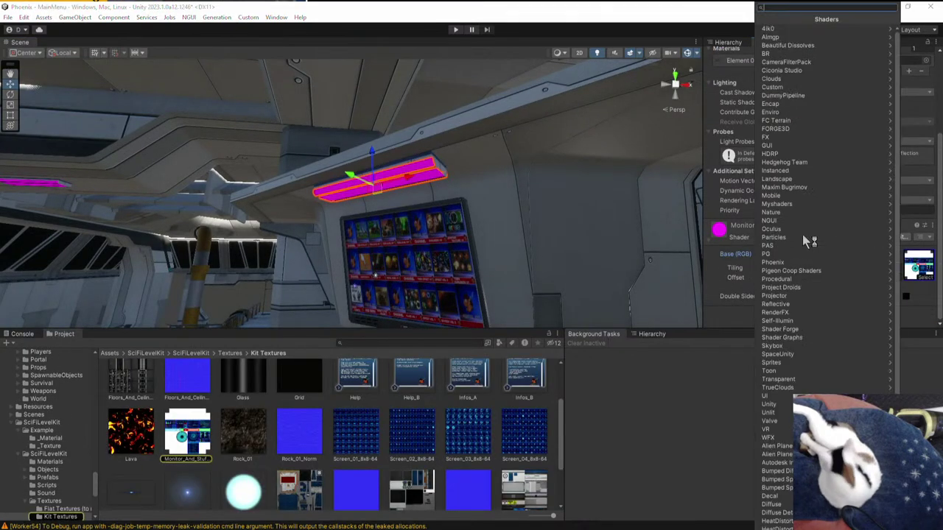
click(780, 154)
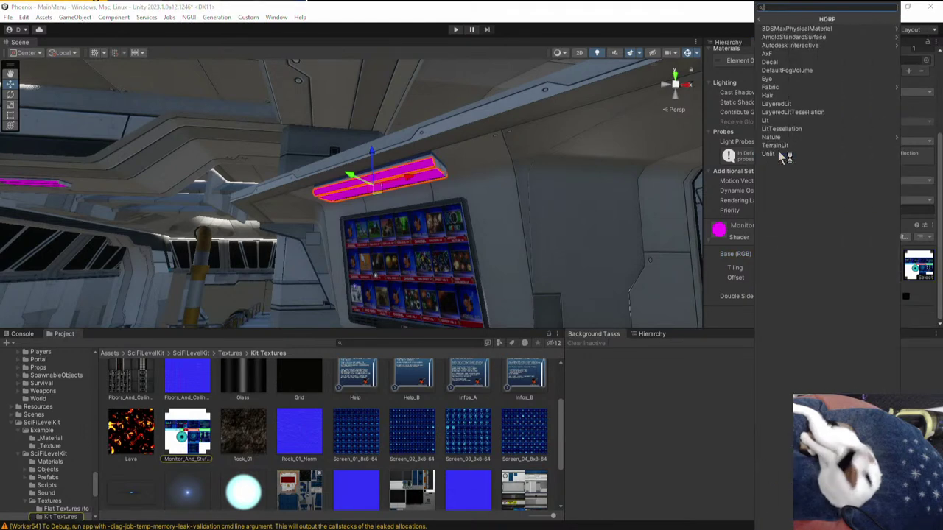
click(782, 153)
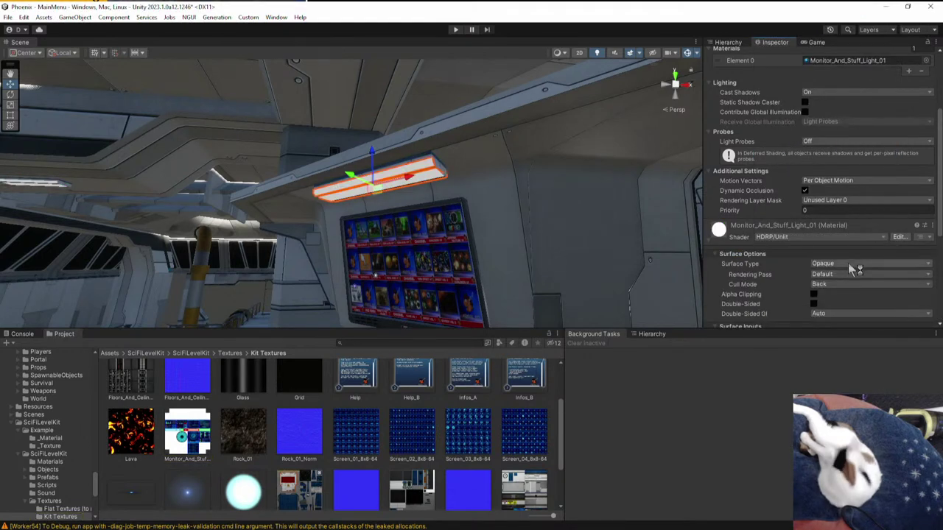
- On the Monitor_And_Stuff_Light_01 material, assign the monitor texture as the color map and enable emission intensity with a white emissive color
scroll(848, 263, down, 5)
drag(798, 239, 728, 183)
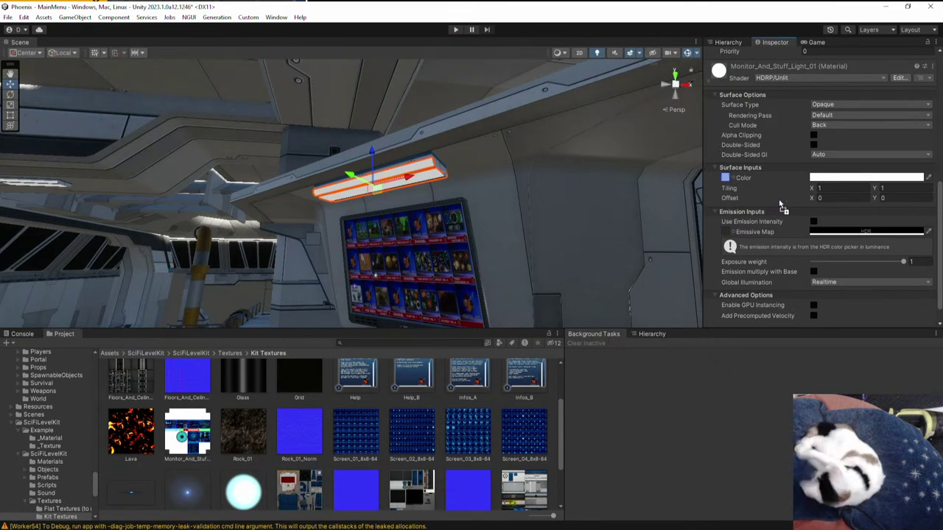
click(813, 232)
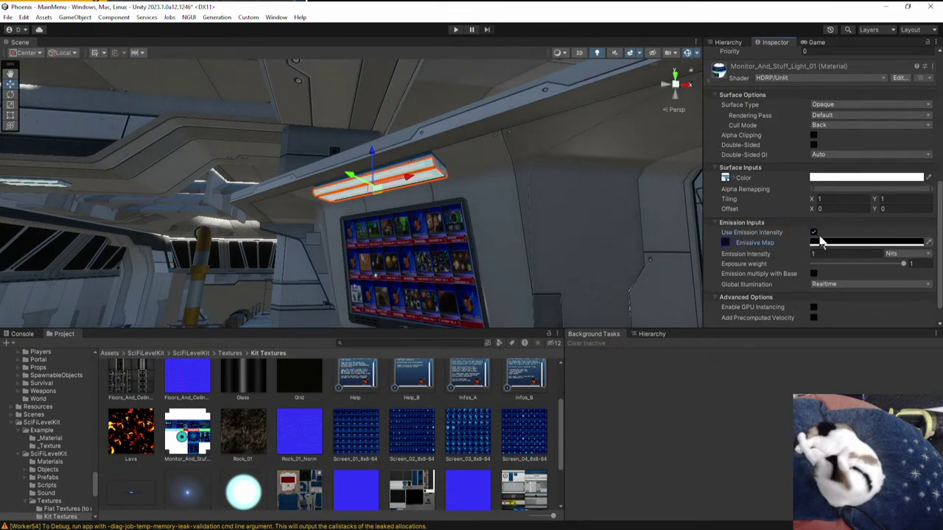
click(840, 243)
click(856, 294)
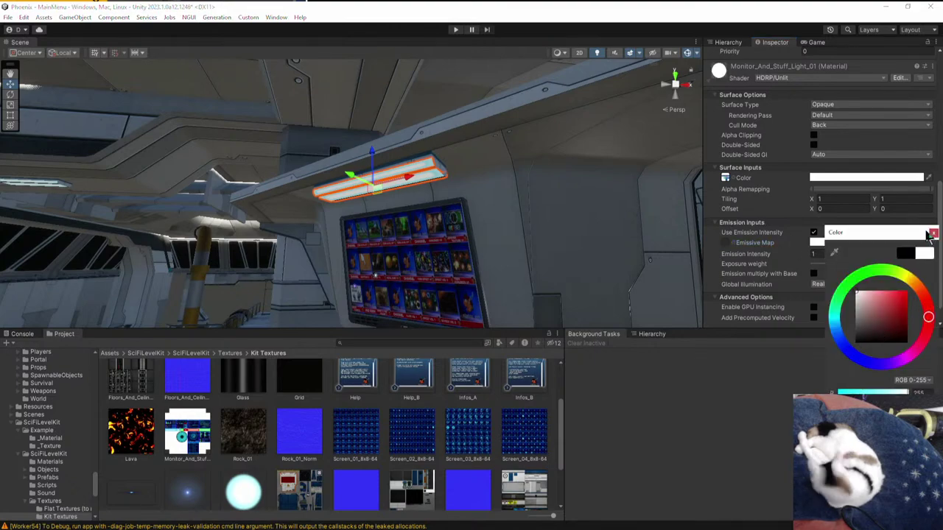
click(934, 233)
- Select the MainMenuVolume object and locate its assigned volume profile in the project
right_drag(413, 213, 541, 297)
key(s)
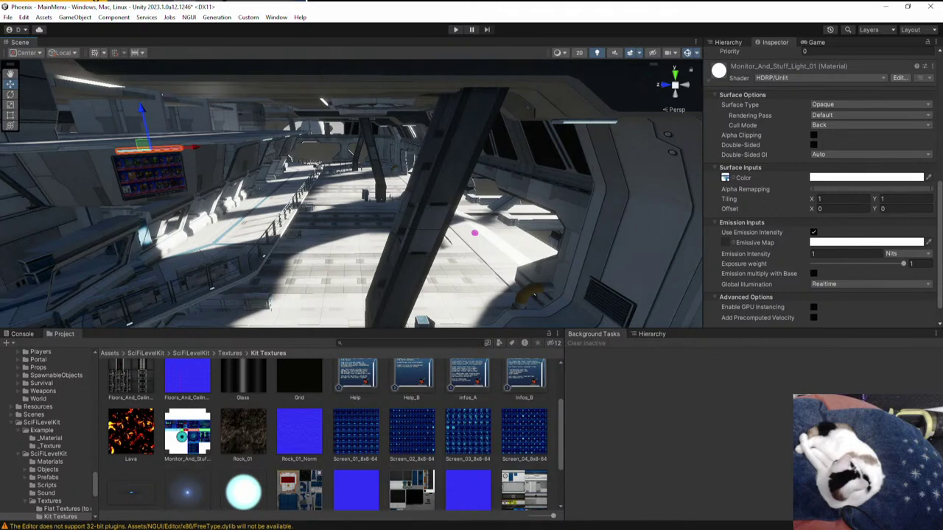
key(ctrl+z)
key(ctrl+z)
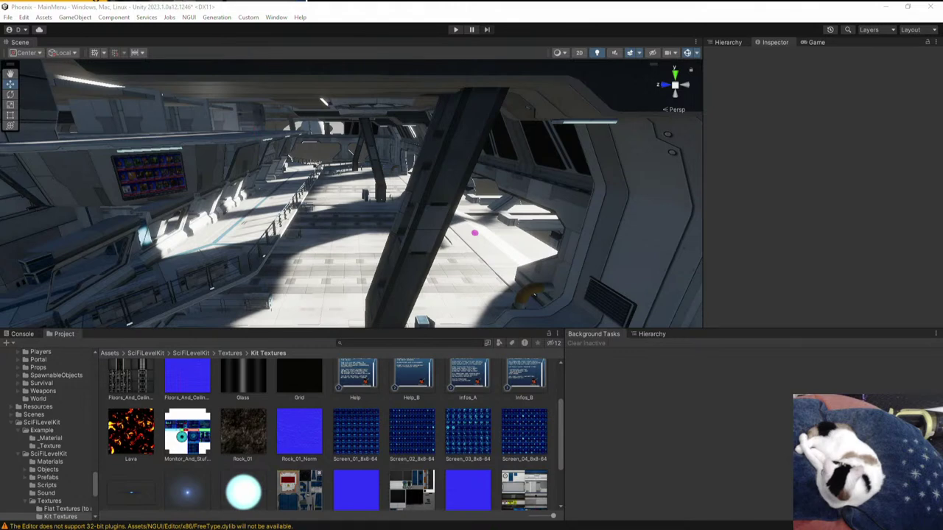
key(ctrl+z)
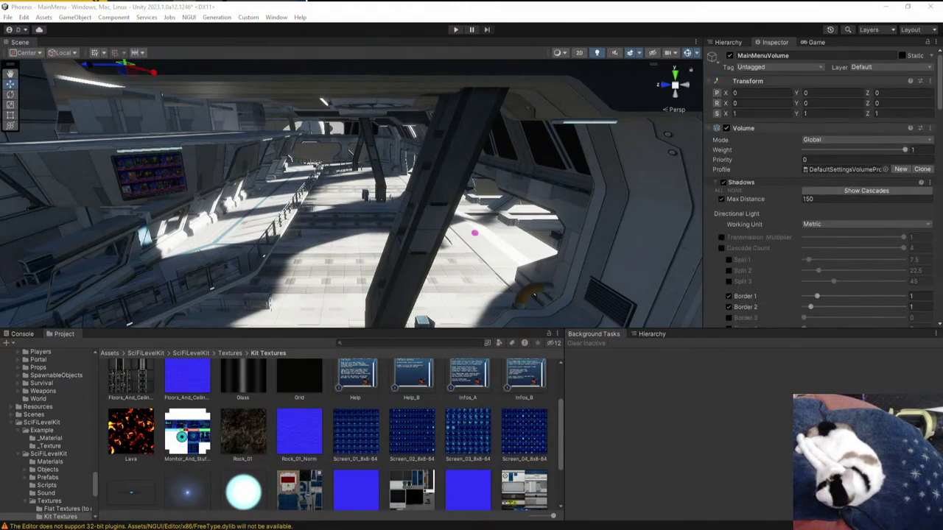
click(819, 168)
- Assign the Main Menu Volume Profile from the Assets Settings folder to MainMenuVolume's Profile
click(112, 353)
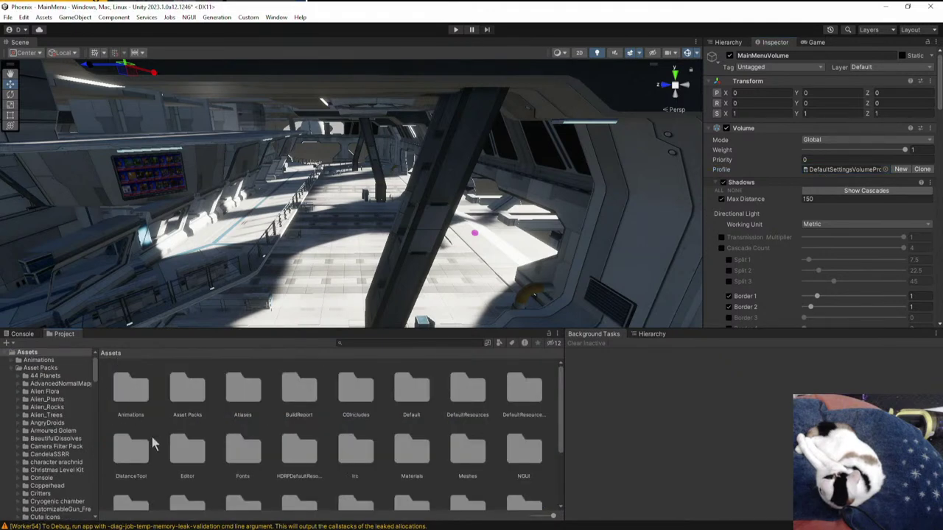
scroll(36, 412, down, 5)
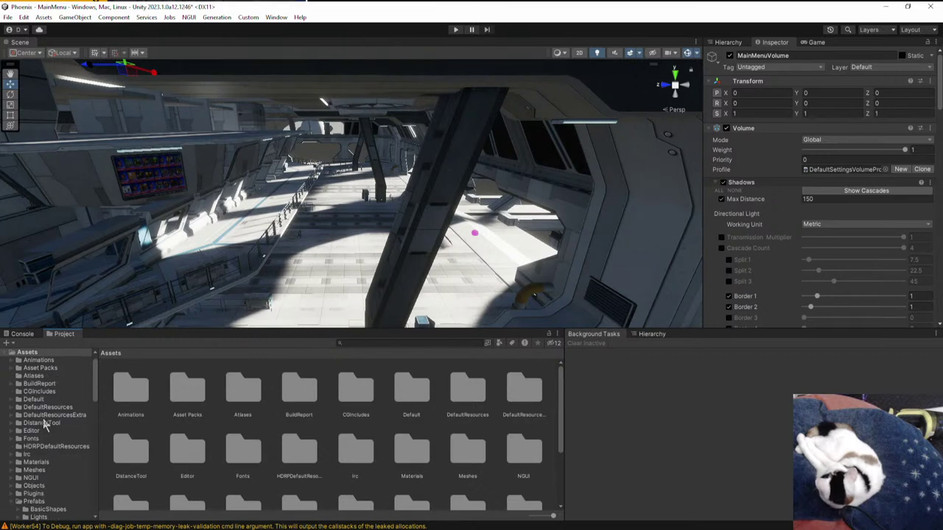
scroll(42, 503, down, 5)
scroll(42, 503, down, 10)
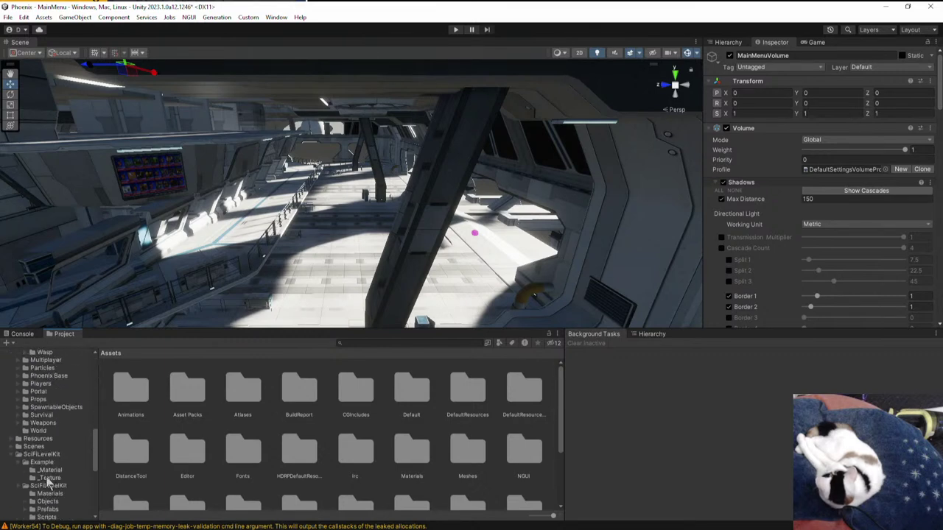
click(16, 455)
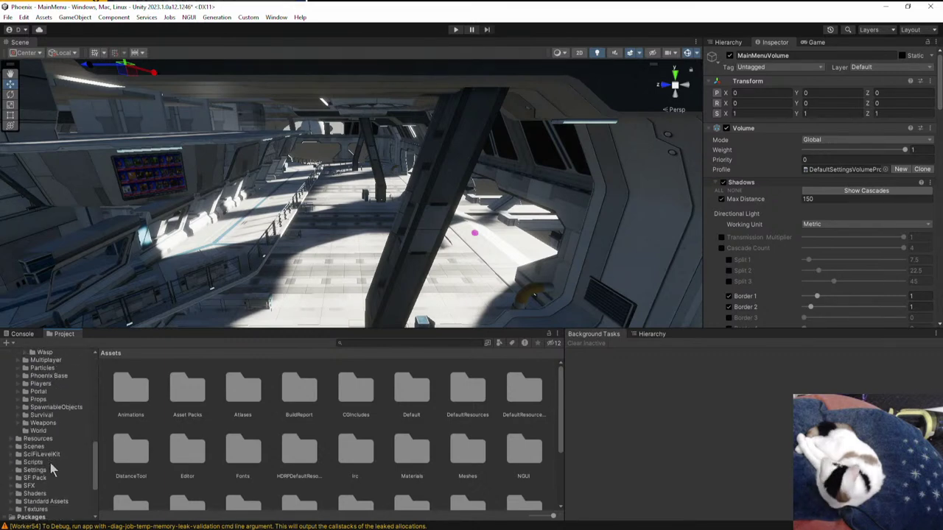
click(44, 462)
click(44, 471)
drag(128, 386, 835, 175)
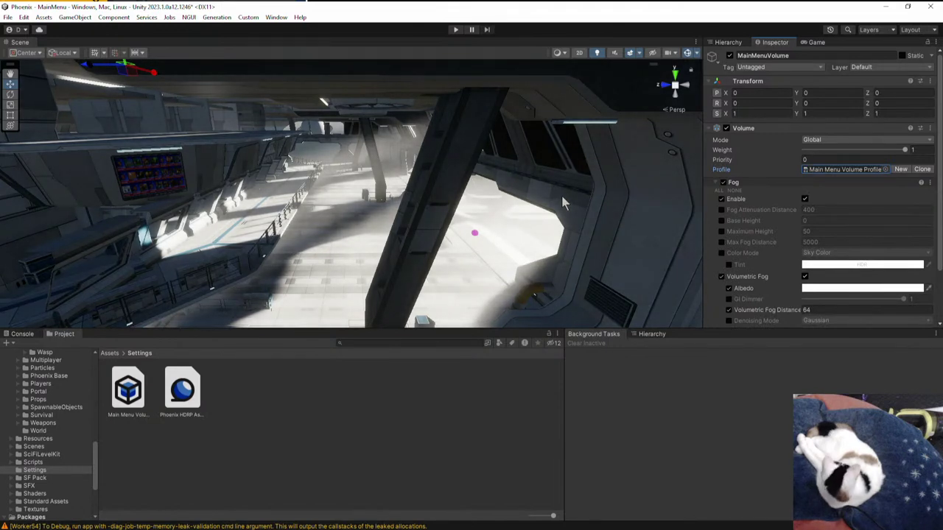
- Select the Bright Test Light near the magenta-topped tables and set its filter color to red
right_drag(562, 197, 402, 201)
key(w)
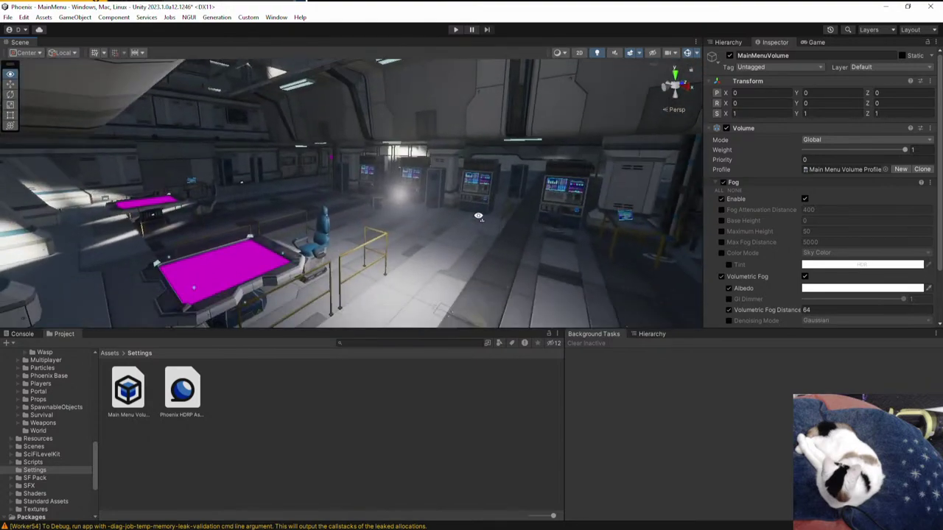
click(402, 203)
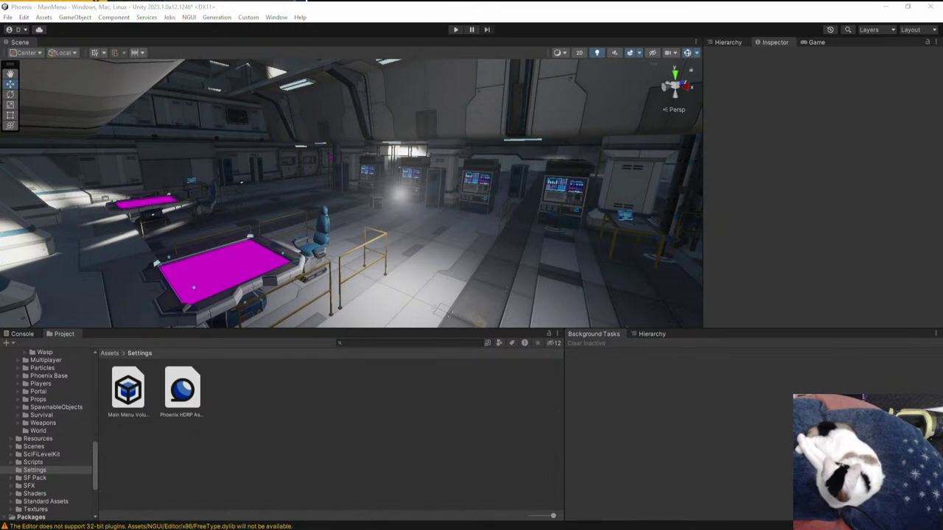
click(400, 194)
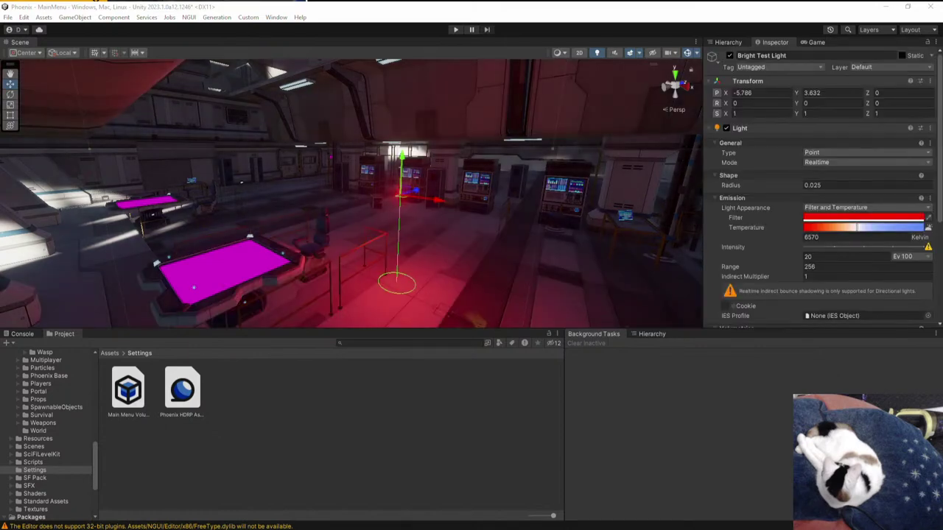
- Try moving the Bright Test Light along one axis and undo the move
key(s)
right_drag(558, 166, 458, 180)
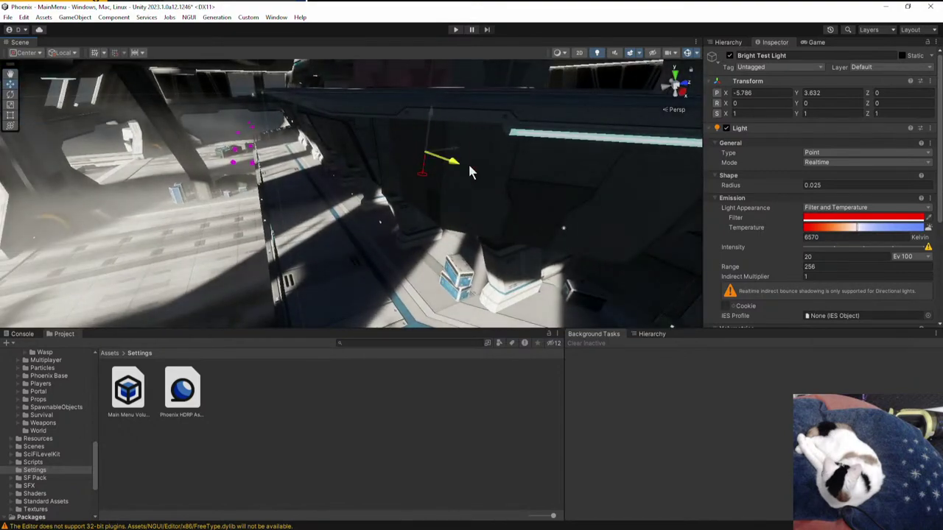
mouse_move(469, 167)
mouse_down()
mouse_move(469, 179)
mouse_move(455, 176)
mouse_up()
key(ctrl+z)
key(w)
right_drag(456, 176, 411, 228)
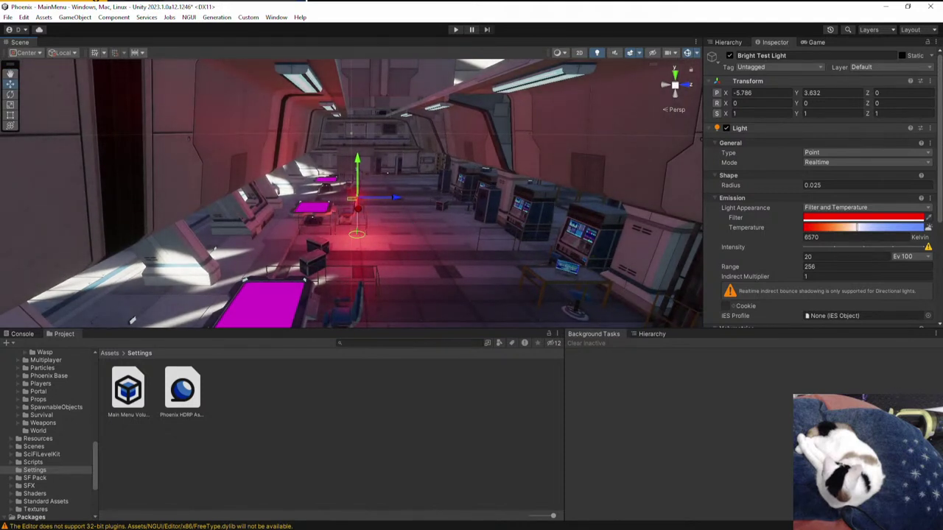
- Open the Main Menu Volume Profile asset for editing
click(128, 391)
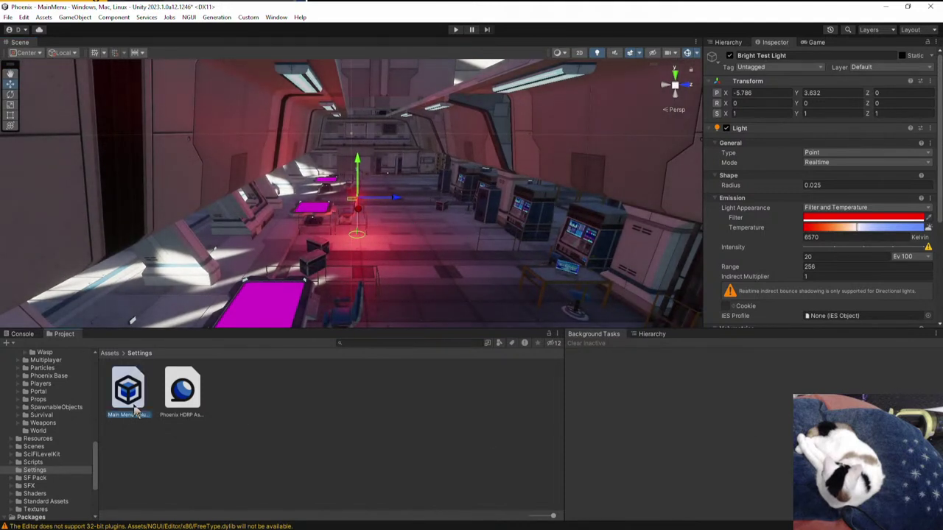
click(811, 207)
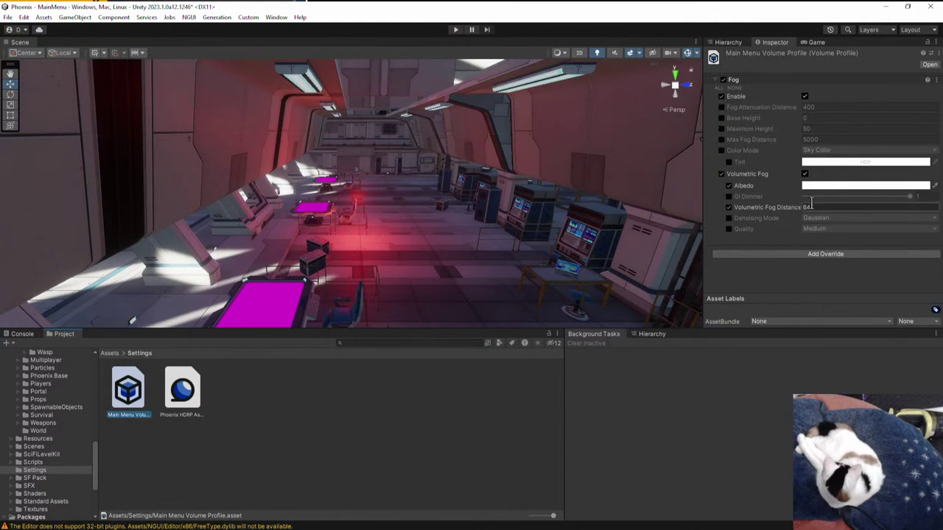
text(1)
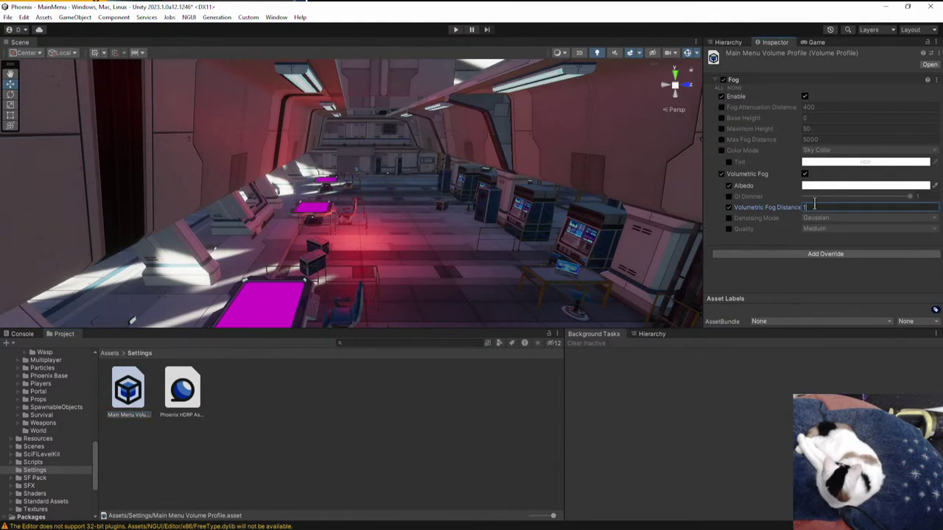
key(Escape)
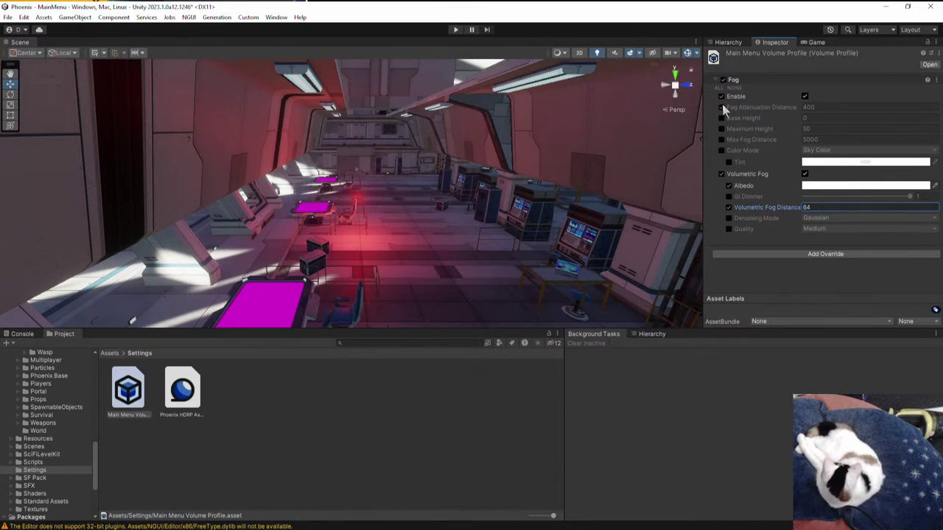
- Override the profile's Fog Attenuation Distance with 10 and inspect the denser fog around the windows and the red light
click(722, 106)
click(808, 107)
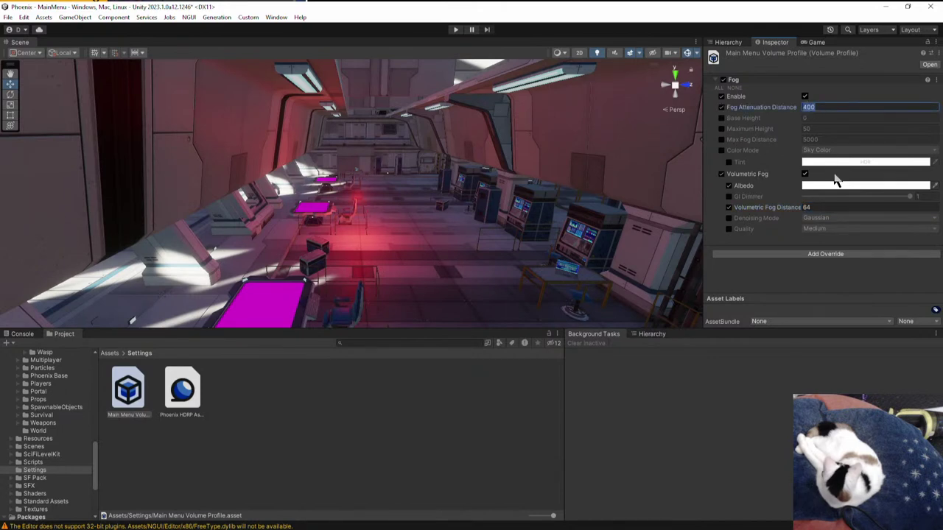
text(10)
right_drag(380, 175, 291, 155)
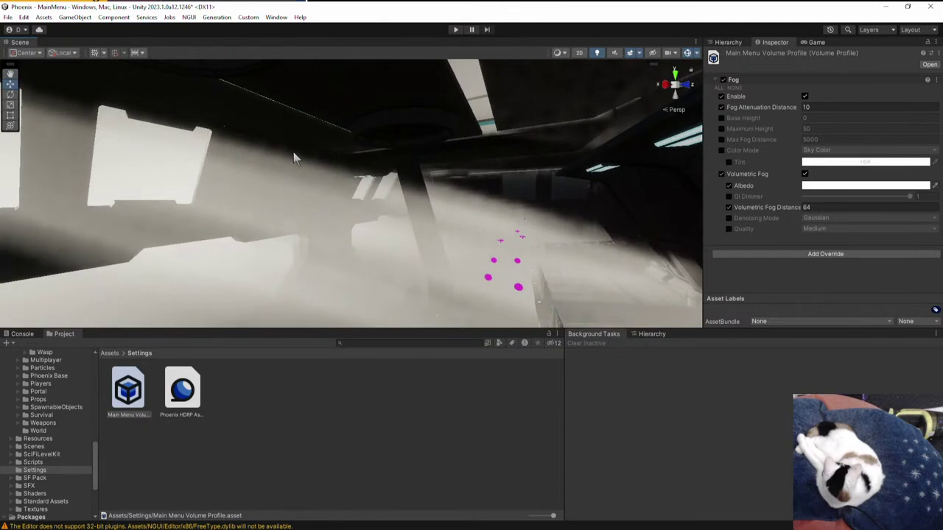
right_drag(294, 155, 429, 261)
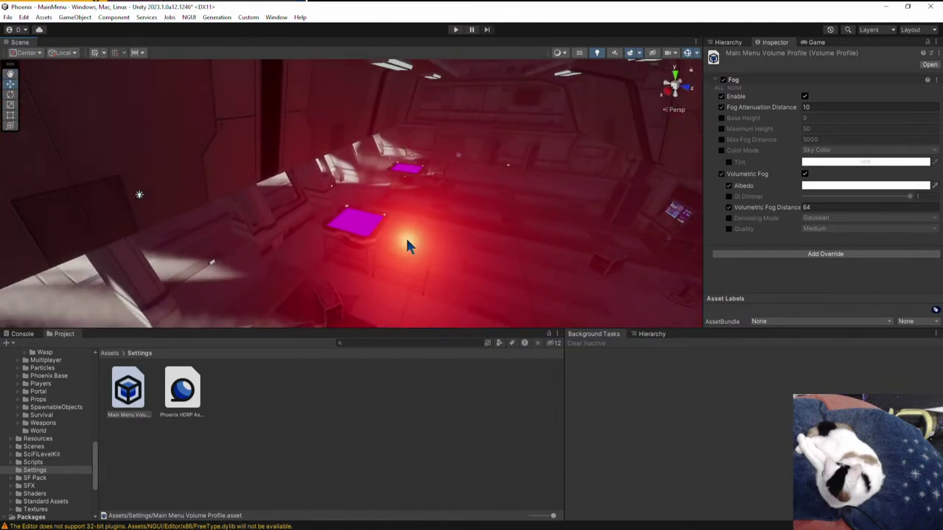
- Select the Bright Test Light again and set its range to 512
click(405, 236)
click(128, 389)
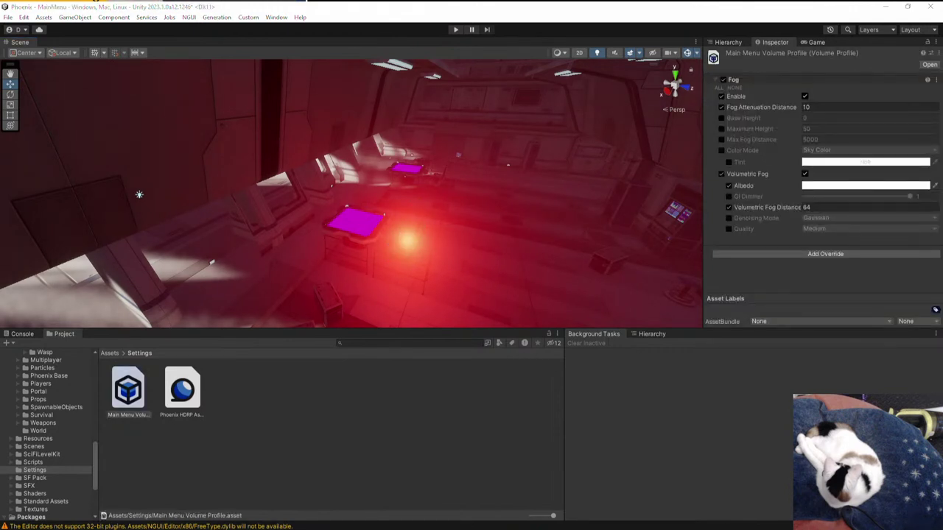
click(408, 240)
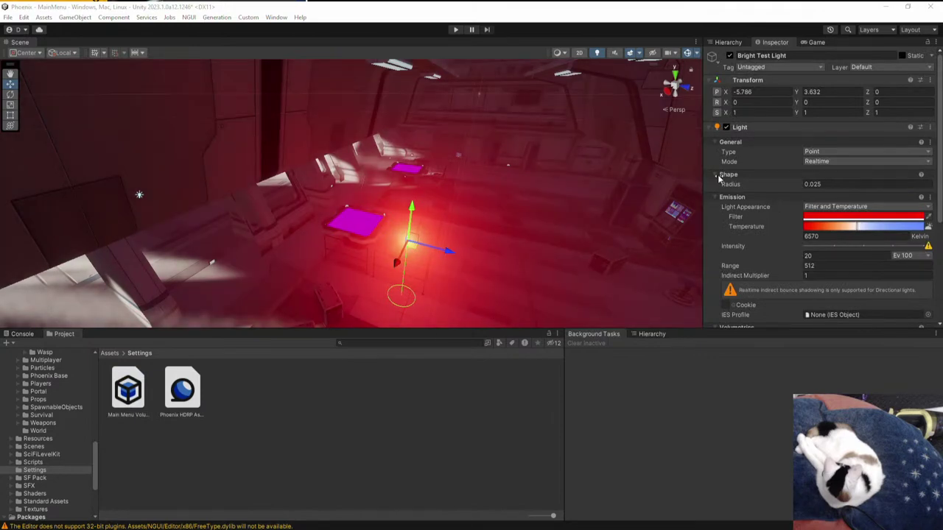
- Move the Bright Test Light toward the windowed hall, to about X -1.615 and Z -2.04
right_drag(383, 198, 424, 185)
drag(497, 203, 466, 203)
right_drag(467, 203, 514, 202)
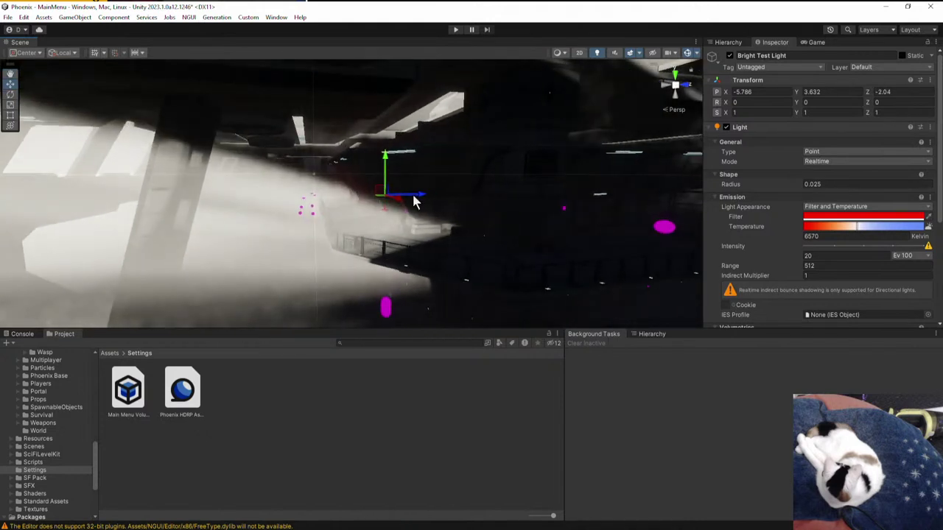
drag(414, 201, 433, 212)
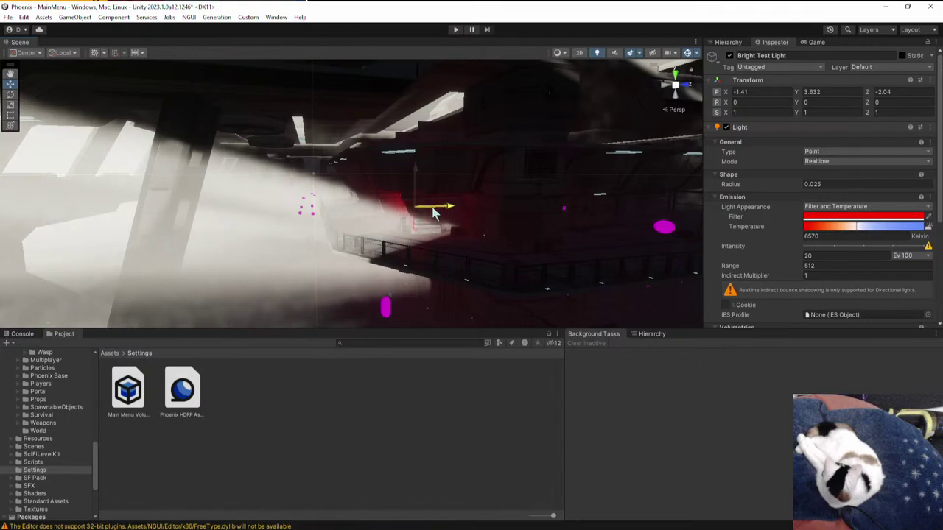
right_drag(435, 214, 597, 160)
drag(551, 169, 529, 160)
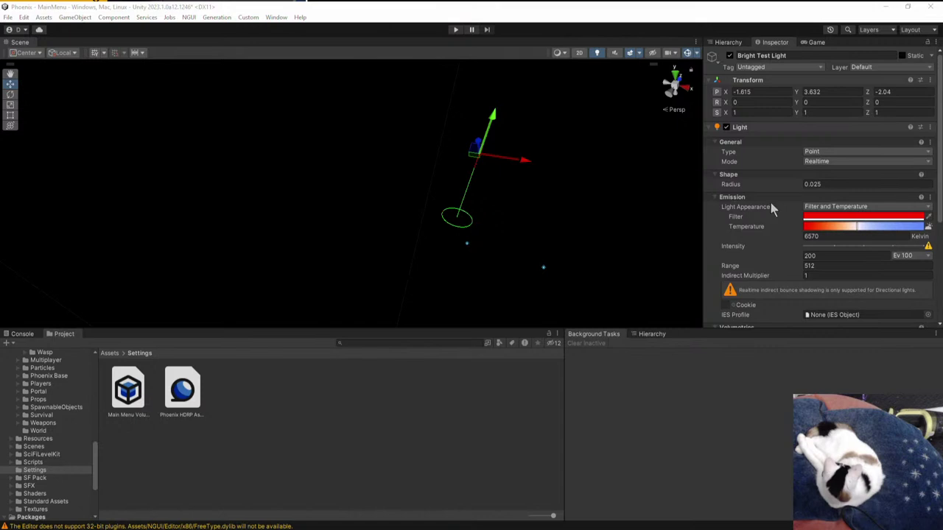
- Try intensities of 100 and 50 on the Bright Test Light, and settle on 25 Ev 100
right_drag(604, 218, 466, 152)
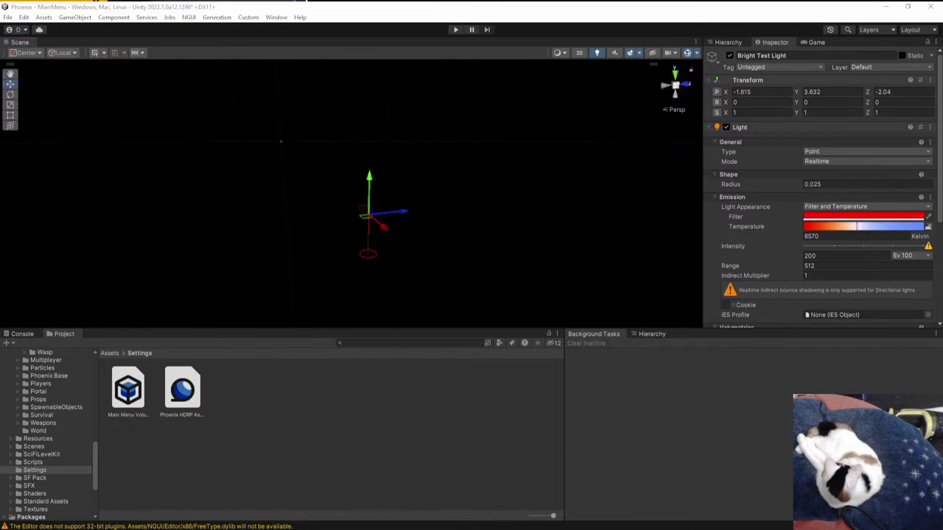
text(100)
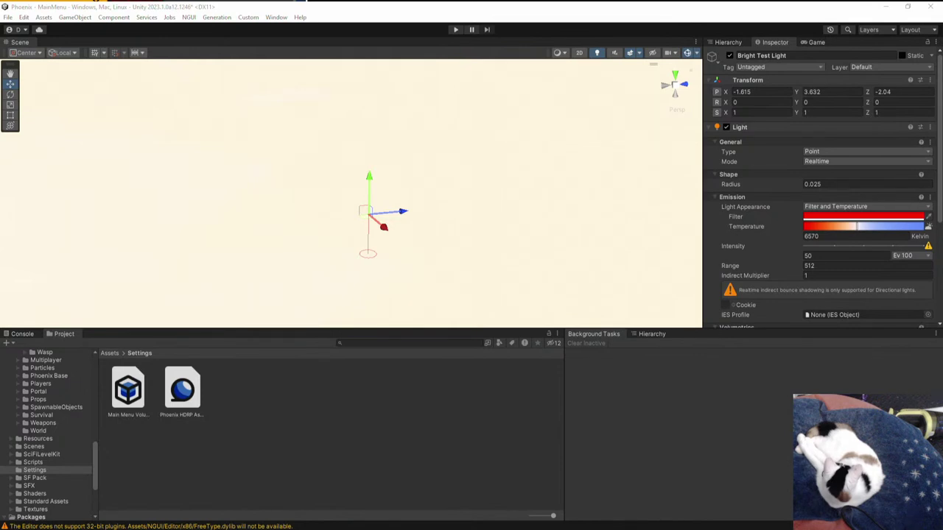
key(ctrl+z)
alt+drag(560, 239, 751, 218)
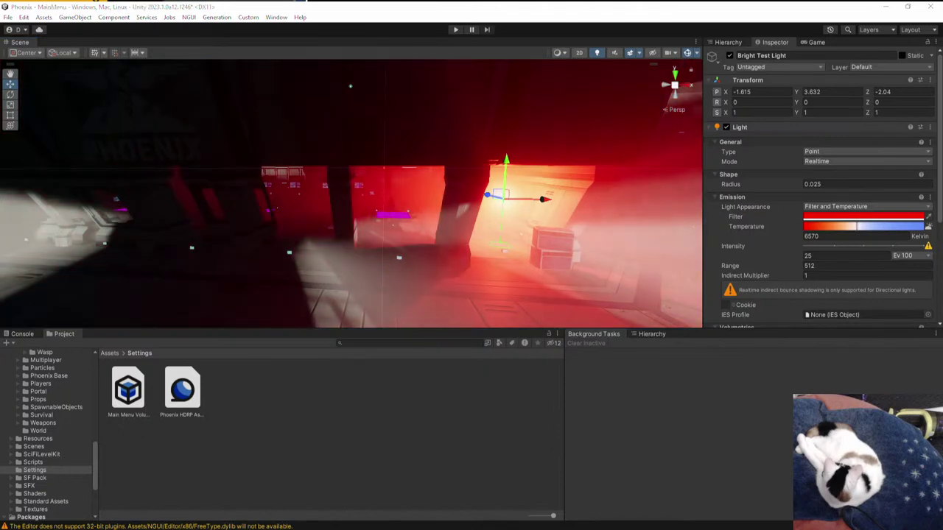
- Select the Directional light and deactivate it in the scene
right_drag(610, 167, 400, 179)
key(d)
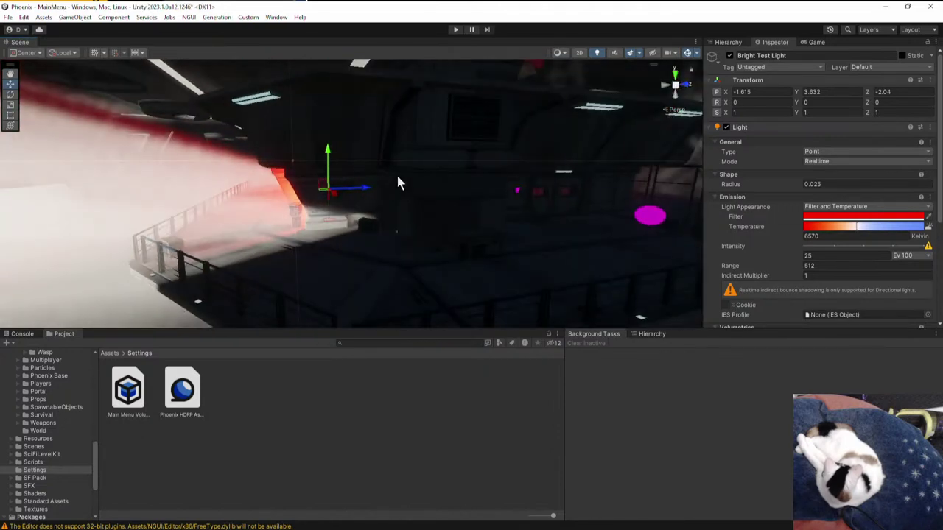
key(Delete)
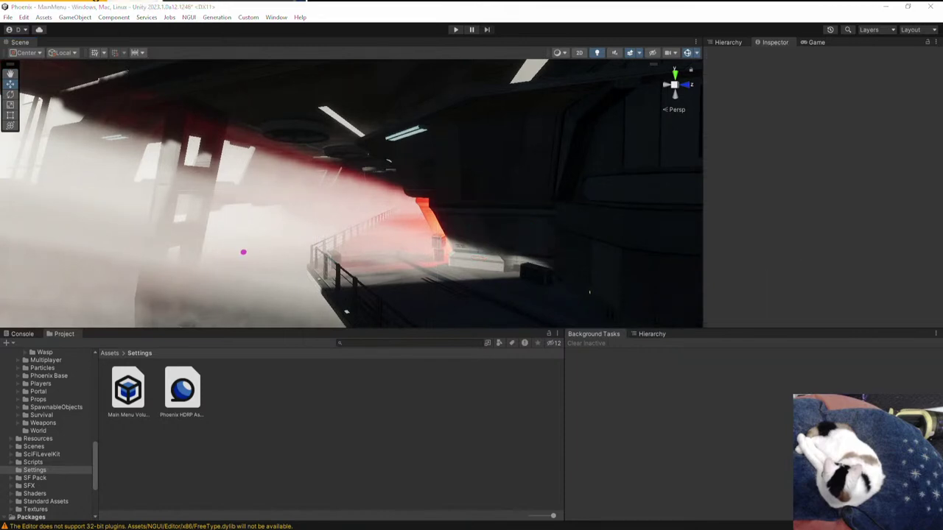
click(589, 292)
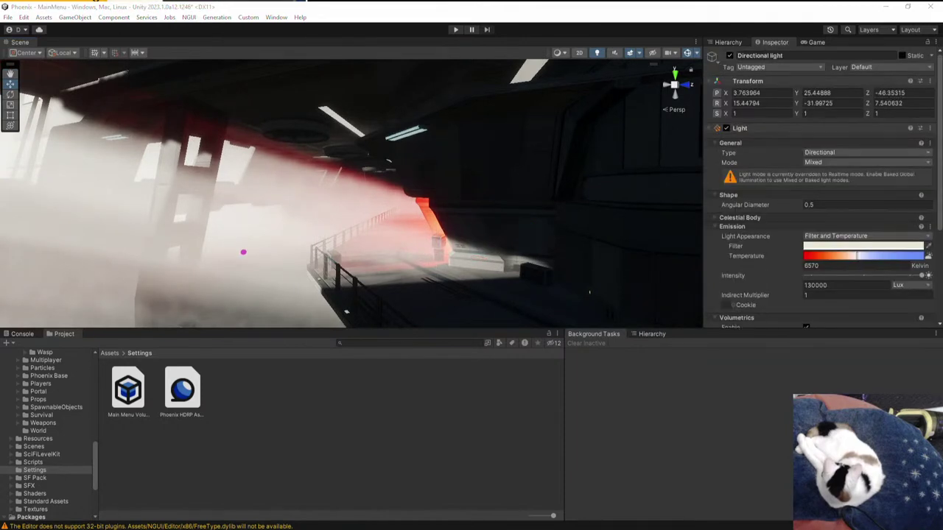
click(729, 56)
right_drag(464, 256, 492, 261)
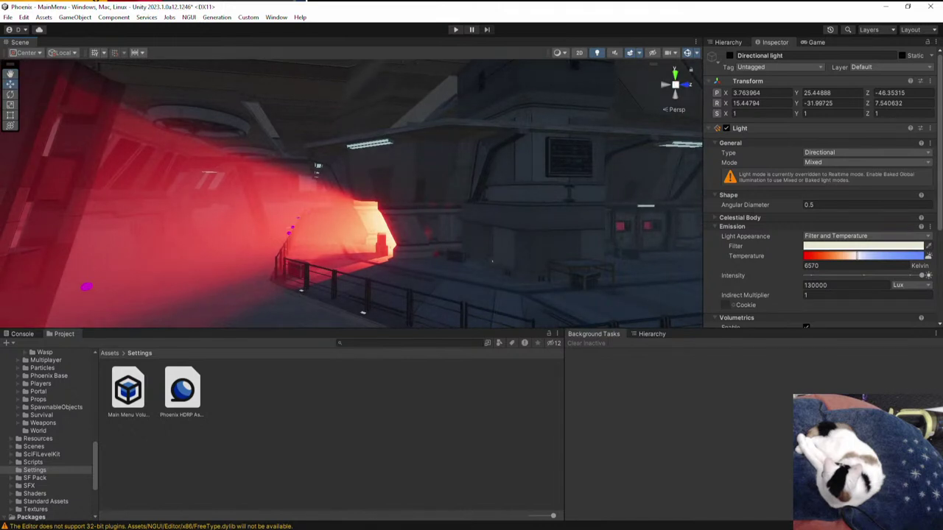
- Select the Bright Test Light and move it along the walkway railing to about X -1.17 and Z -4.2
click(409, 221)
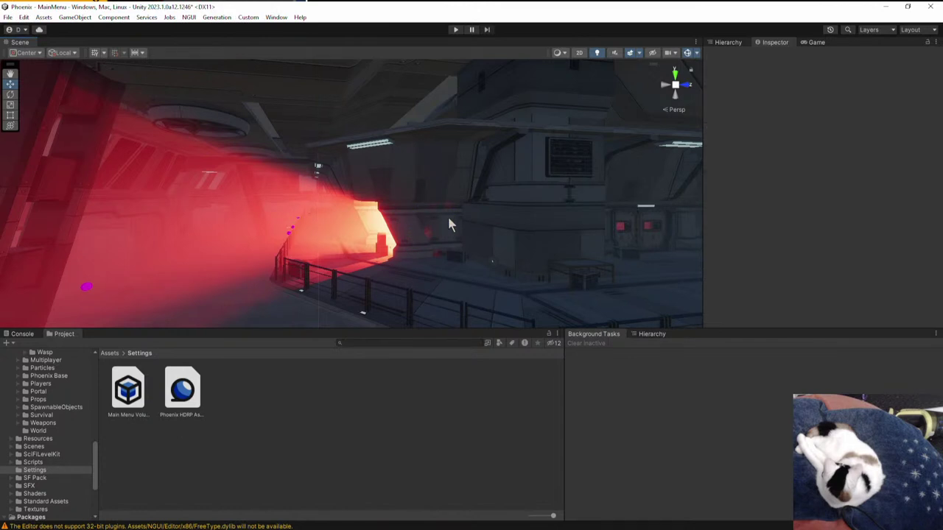
mouse_move(442, 225)
mouse_down()
mouse_move(480, 224)
mouse_move(432, 227)
mouse_move(432, 216)
mouse_move(374, 202)
mouse_move(412, 240)
mouse_move(430, 240)
mouse_move(436, 227)
mouse_up()
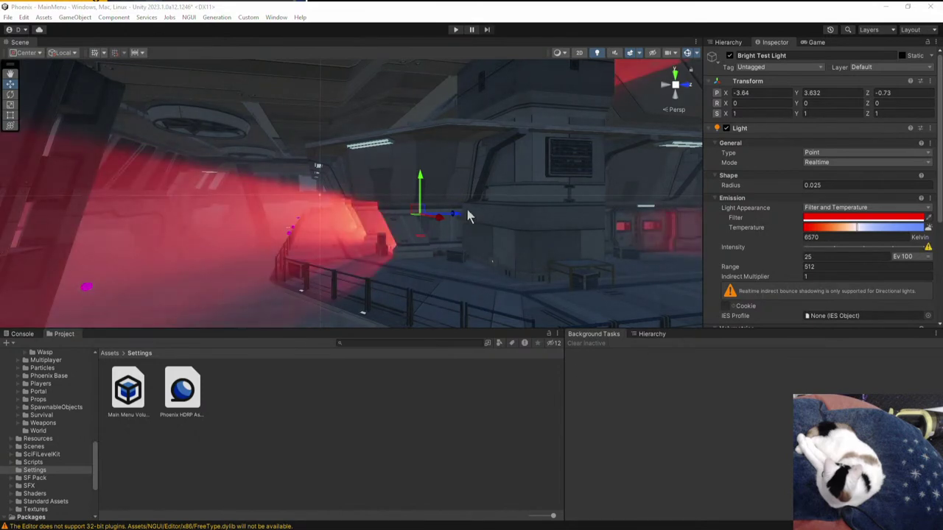
drag(469, 215, 549, 207)
right_drag(520, 210, 499, 169)
drag(476, 169, 284, 200)
drag(335, 182, 337, 182)
key(s)
right_drag(337, 182, 330, 218)
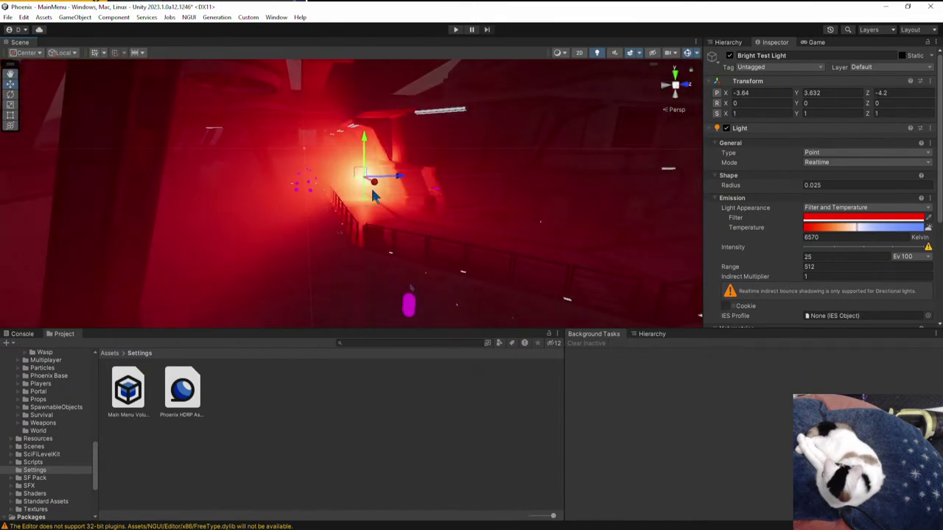
drag(373, 182, 395, 205)
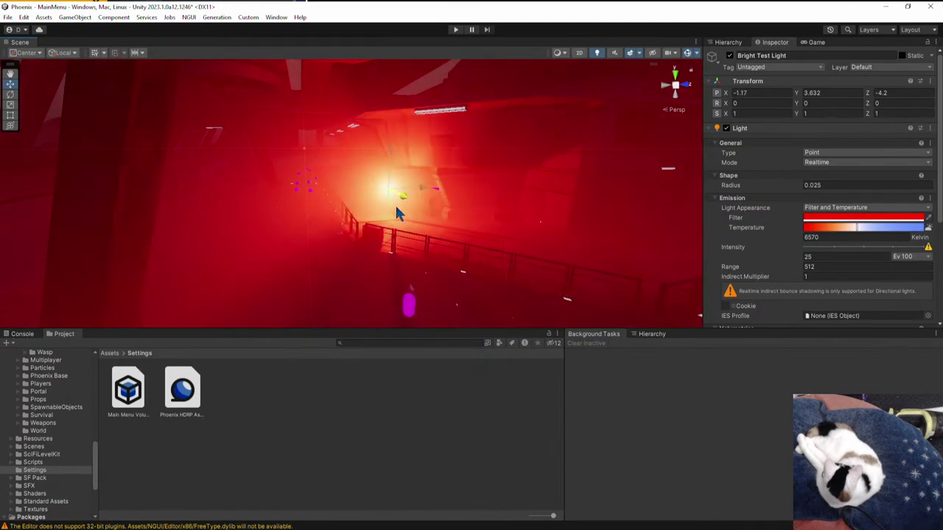
- Try the Bright Test Light in green with a radius of 32.59, lowered to about Y 2.27 and shifted to Z -6.83
drag(389, 150, 420, 184)
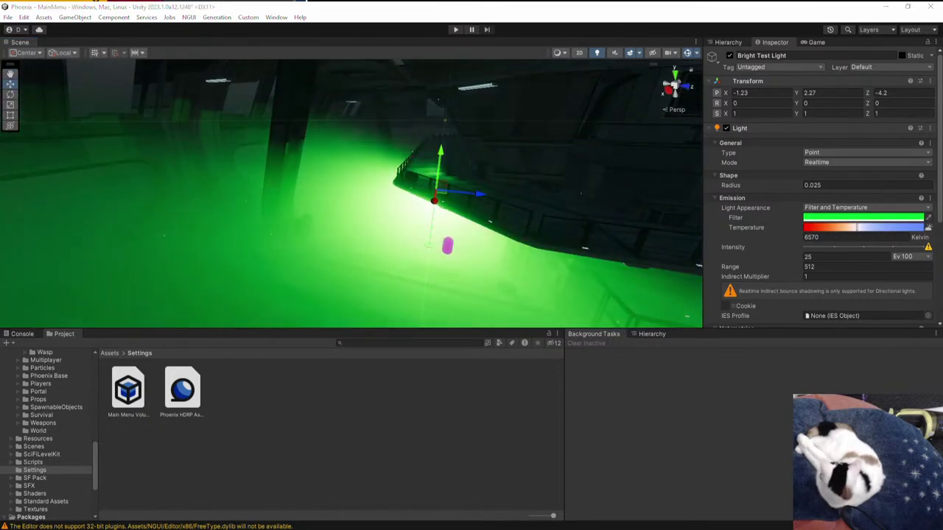
mouse_move(472, 199)
mouse_down()
mouse_move(396, 204)
mouse_move(474, 206)
mouse_up()
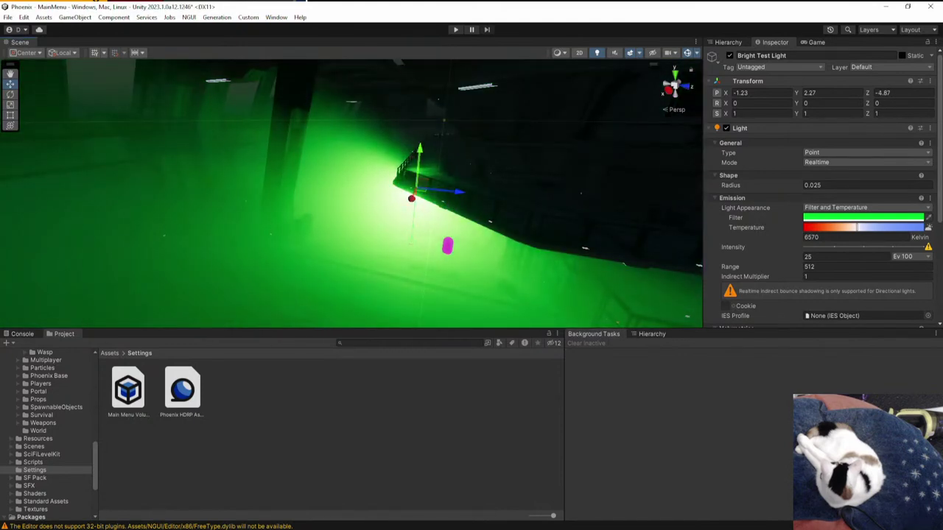
drag(729, 185, 894, 186)
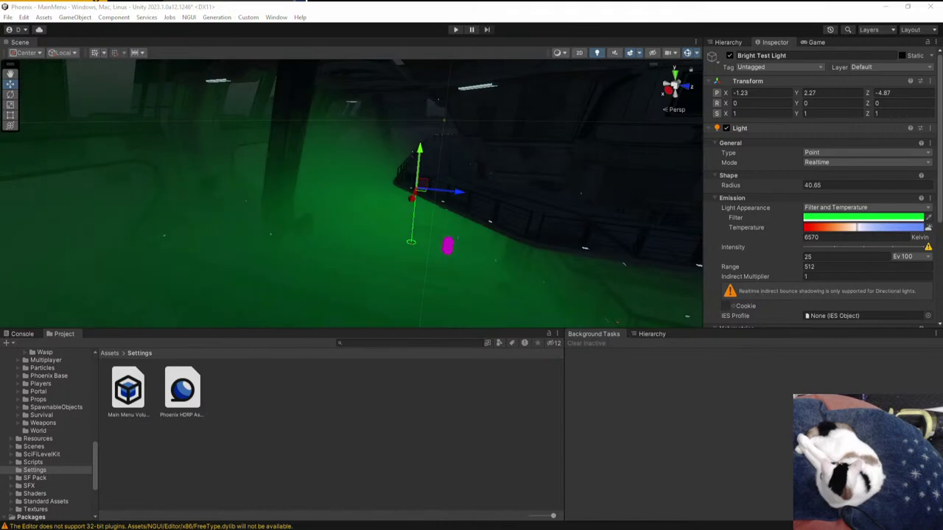
drag(772, 185, 587, 190)
drag(462, 189, 333, 192)
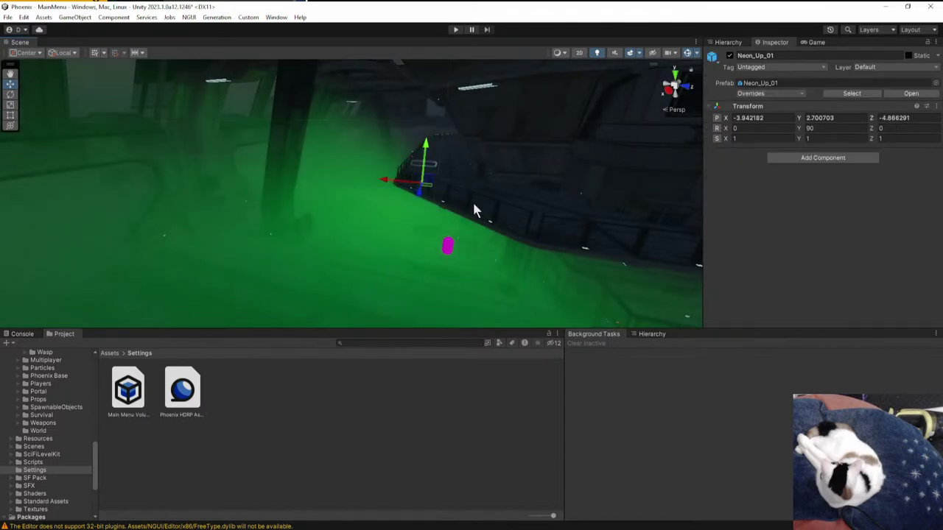
key(ctrl+z)
drag(458, 193, 405, 197)
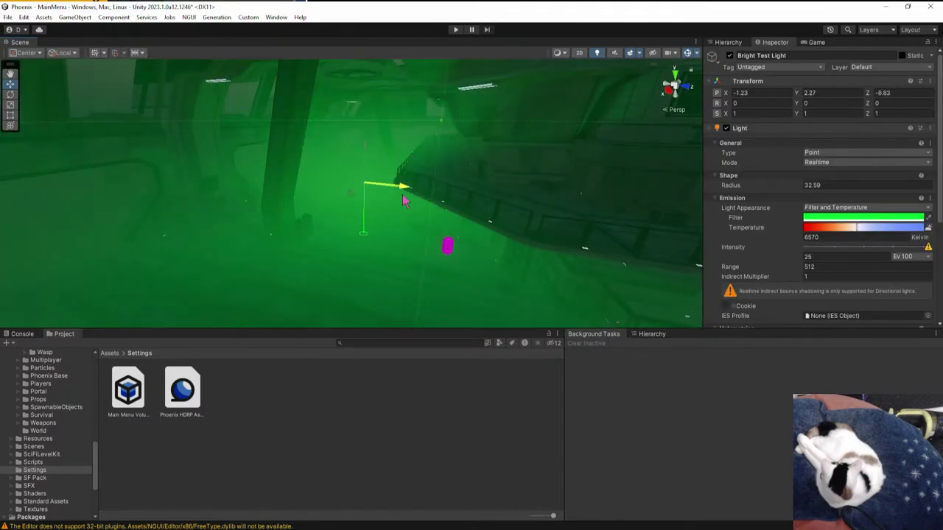
right_drag(404, 198, 497, 235)
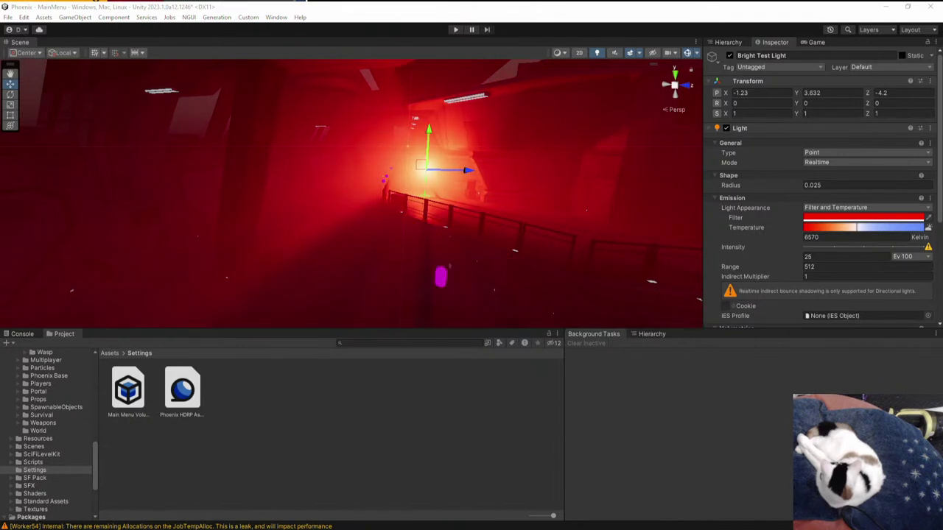
- Undo the recent test light changes and make the Directional light active in the scene again
key(ctrl+z)
key(ctrl+z)
right_drag(537, 169, 803, 217)
key(s)
right_drag(410, 156, 404, 185)
key(w)
key(s)
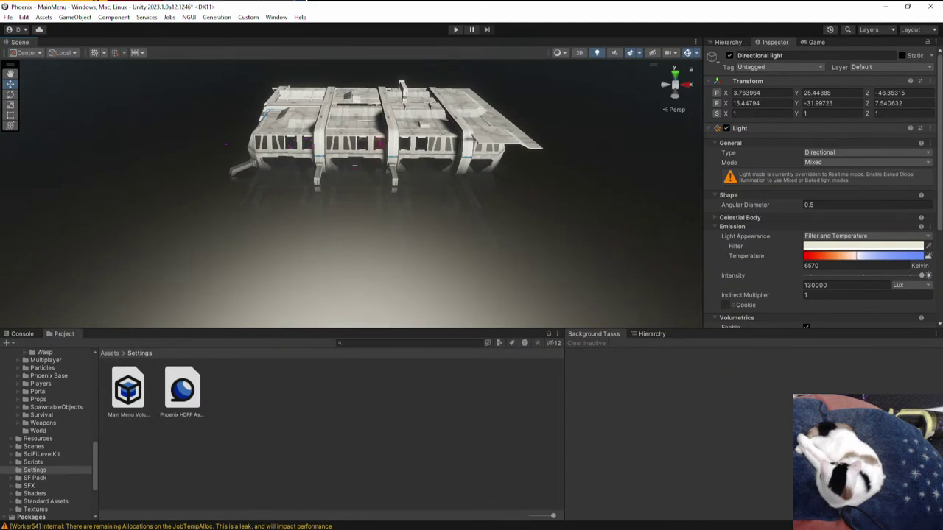
- Locate the profile asset used by MainMenuVolume, duplicate it and name the copy Thick Fog
key(ctrl+z)
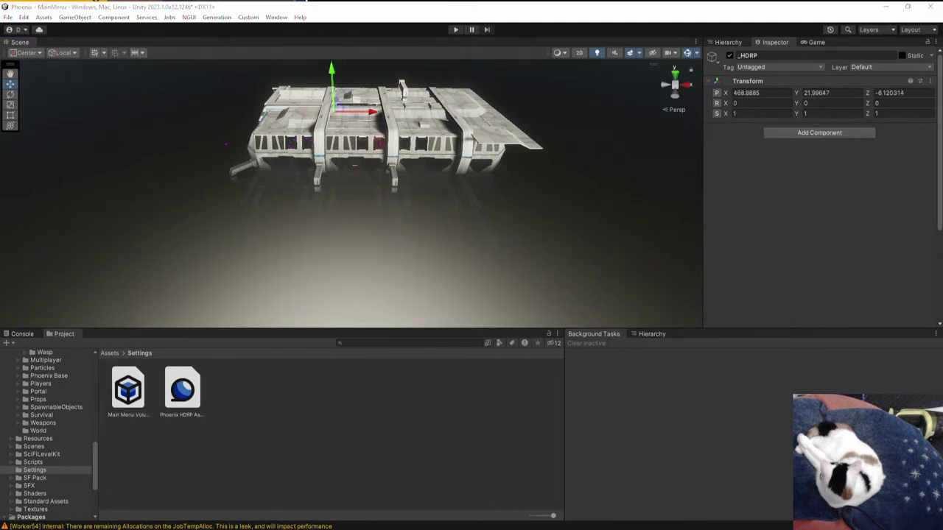
key(Down)
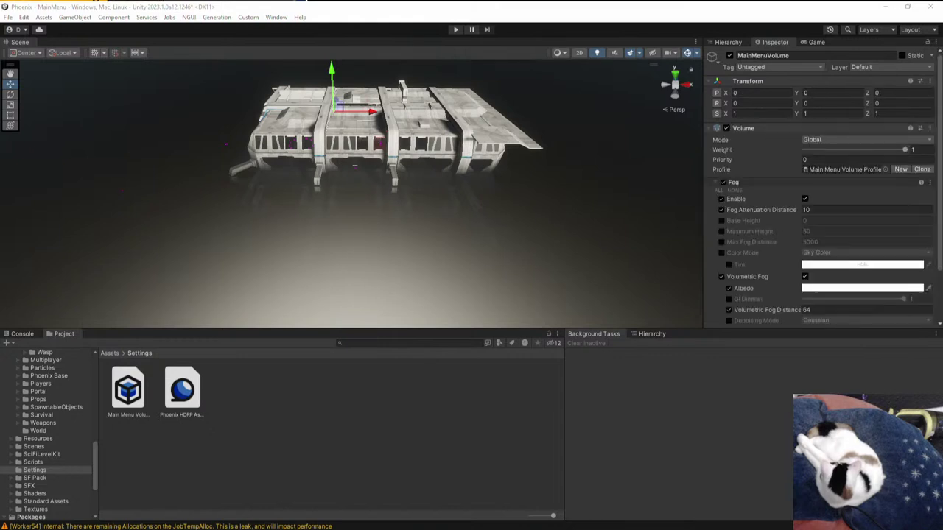
click(844, 169)
click(128, 397)
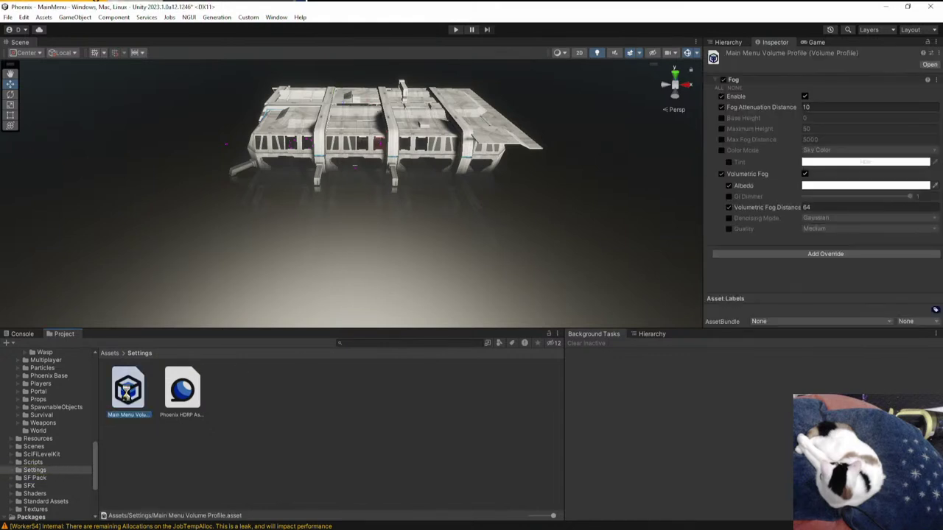
key(ctrl+d)
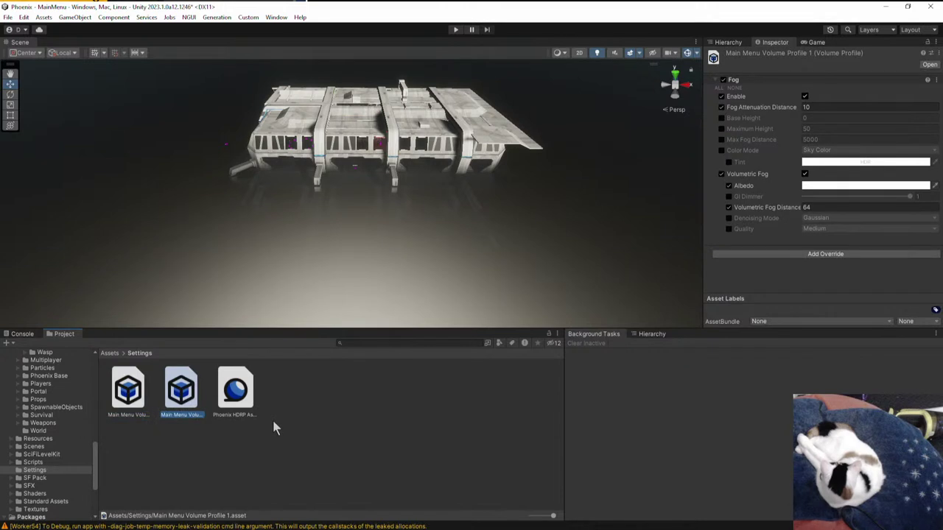
key(F2)
text(Thick Fog)
key(Return)
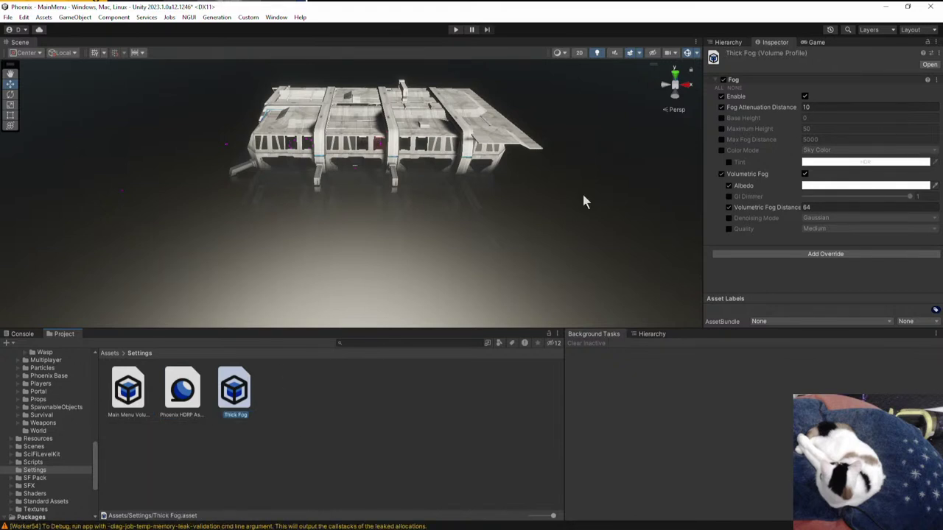
- Try a fog attenuation distance of 100 on the Main Menu Volume Profile, and settle on 400
click(131, 390)
click(831, 108)
text(100)
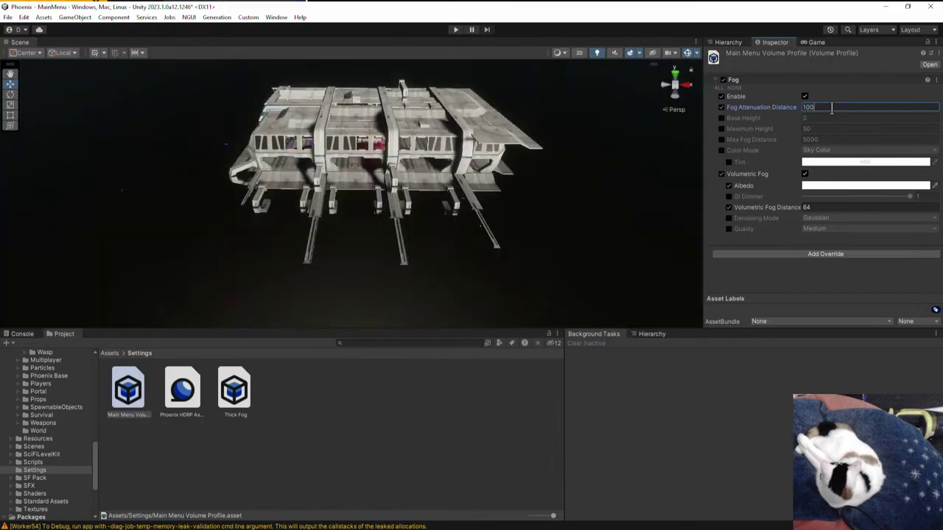
key(w)
right_drag(353, 146, 353, 127)
key(s)
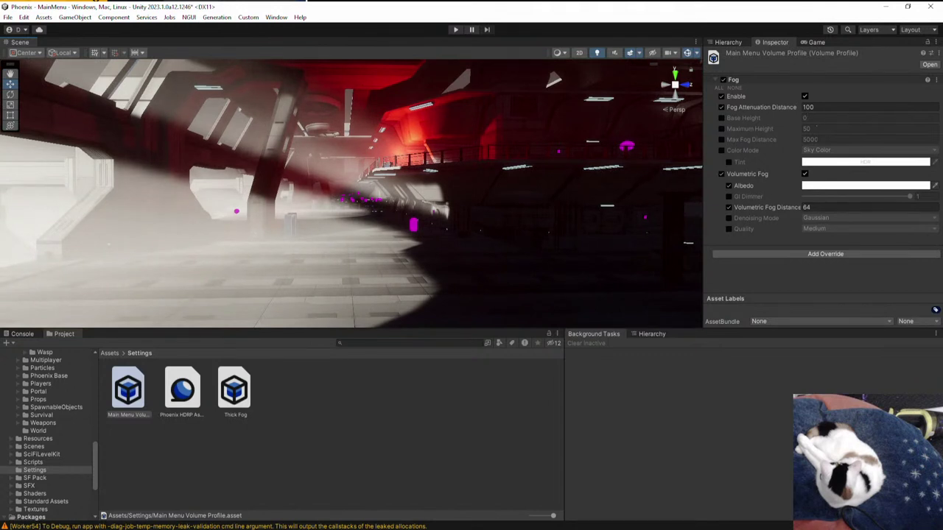
click(394, 129)
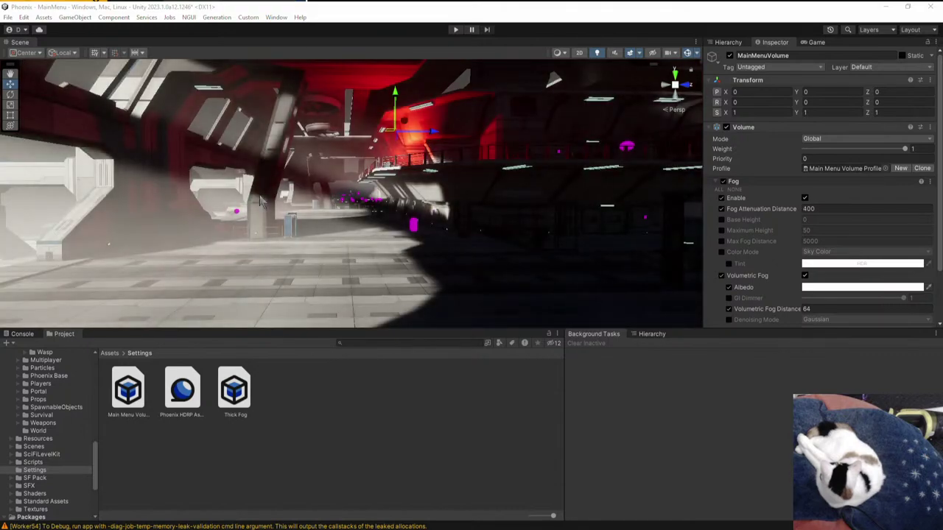
right_drag(259, 200, 446, 176)
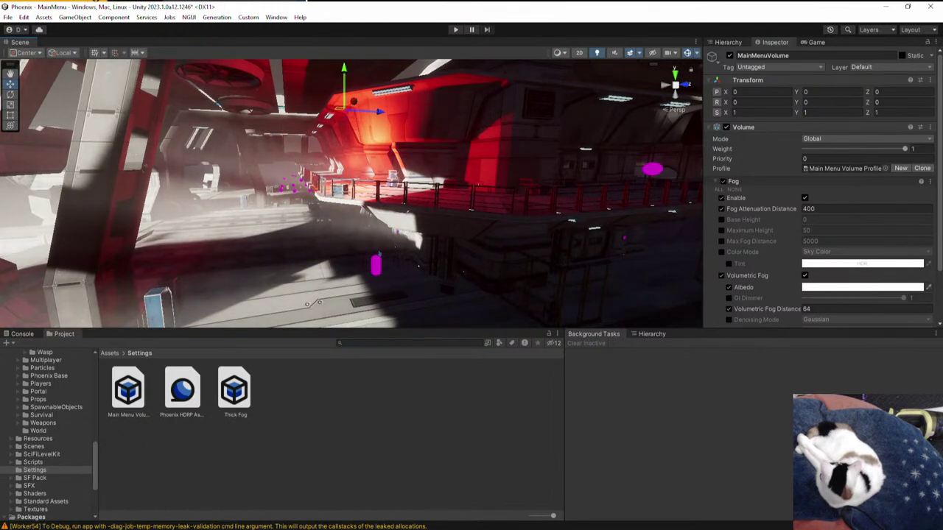
- Duplicate MainMenuVolume, name the copy Fog Volume and set its scale to 32 on all axes
key(ctrl+d)
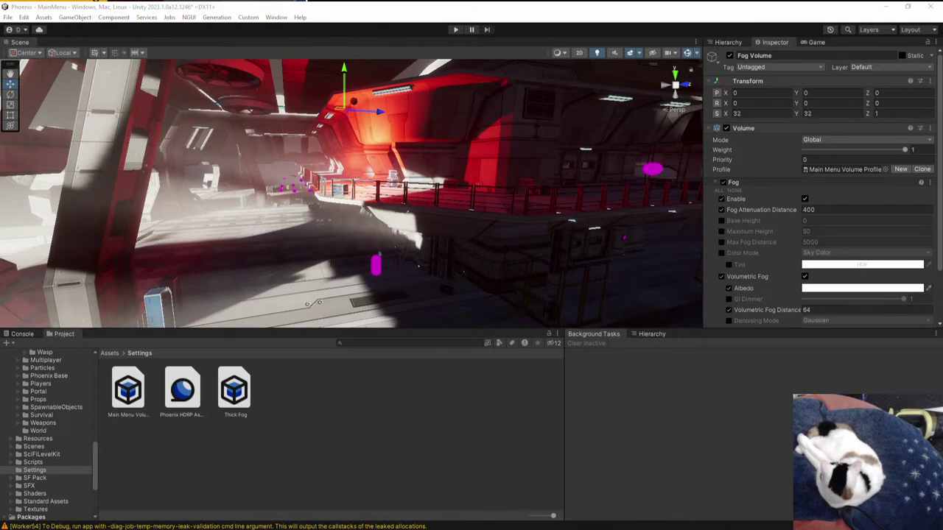
right_drag(357, 188, 353, 150)
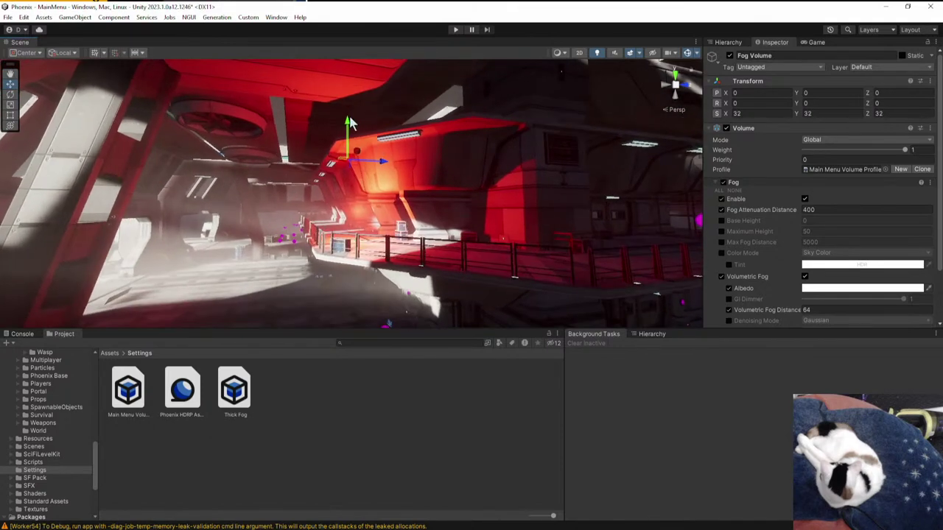
- Move the Fog Volume into the room with the tables, to about X 13.41, Y -11.9 and Z 4.91
drag(346, 123, 344, 206)
right_drag(585, 107, 416, 170)
drag(408, 210, 557, 262)
key(ctrl+z)
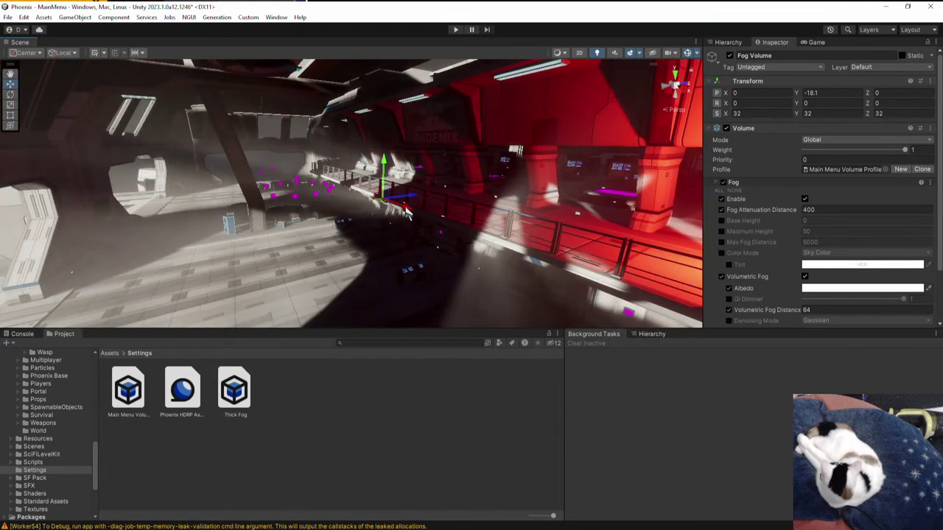
drag(403, 208, 476, 242)
drag(454, 191, 459, 137)
right_drag(525, 112, 331, 228)
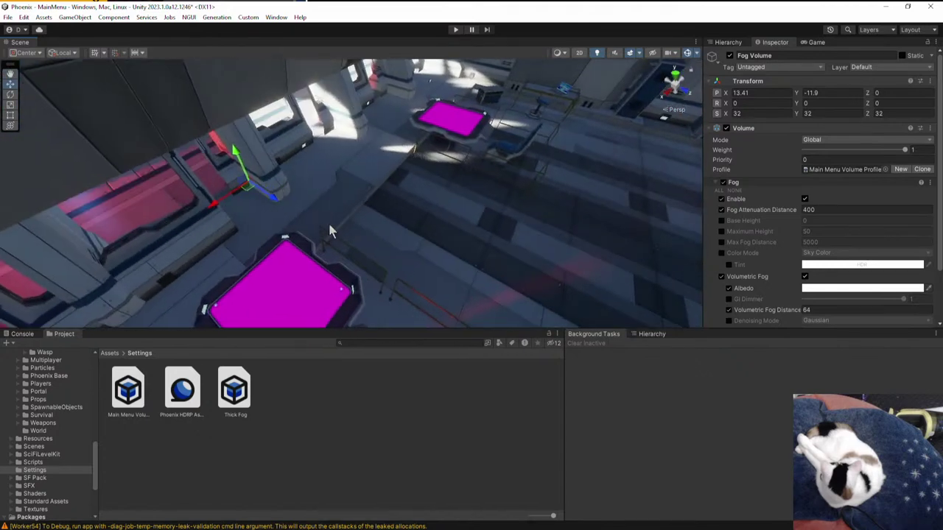
drag(268, 199, 462, 260)
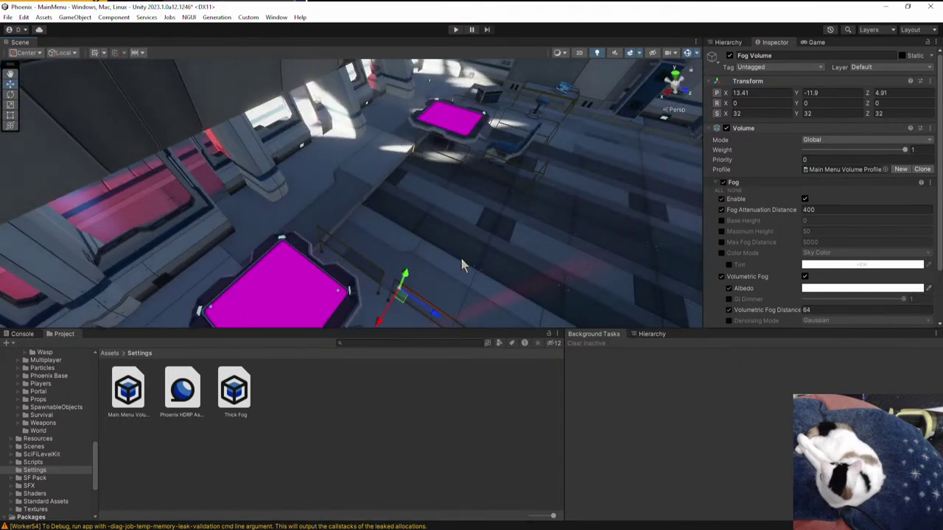
- Make the Fog Volume local with a boundary collider, using the Thick Fog profile with blend distance 1 and priority 1
click(696, 53)
scroll(726, 326, down, 8)
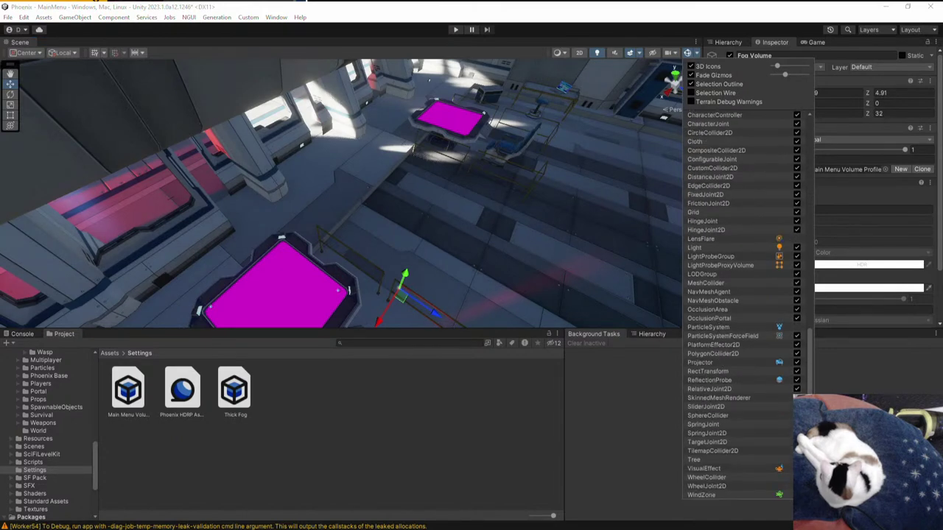
key(Escape)
click(823, 159)
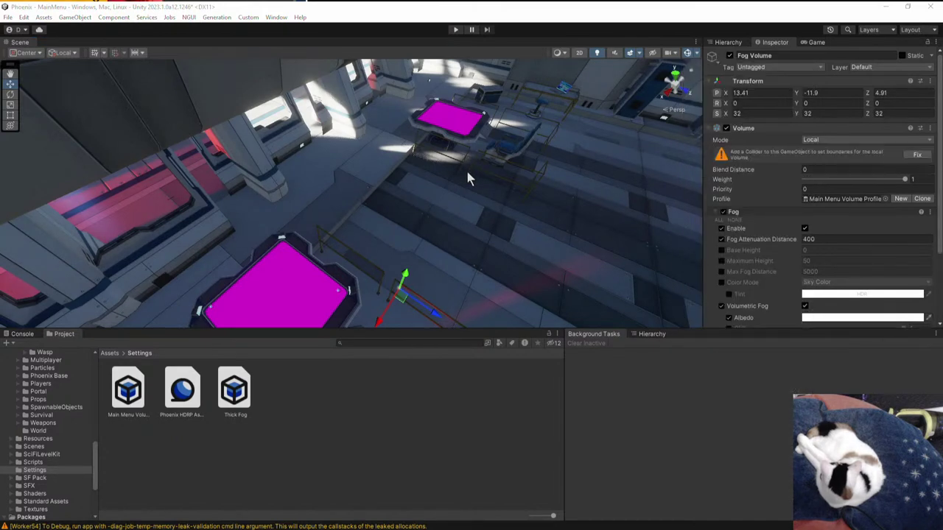
mouse_move(465, 169)
right_down()
mouse_move(412, 205)
mouse_move(362, 136)
mouse_move(403, 121)
mouse_move(457, 141)
mouse_move(464, 155)
right_up()
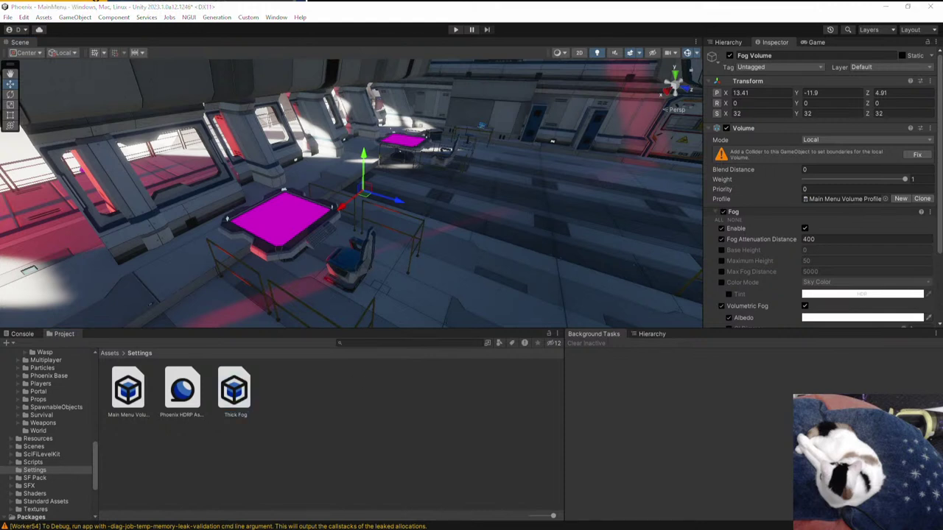
drag(234, 389, 844, 199)
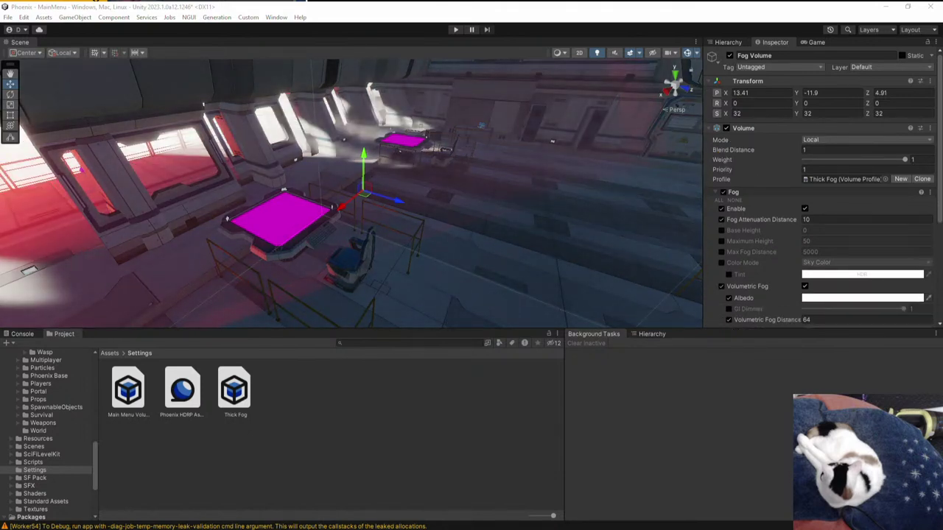
- Set the Fog Volume's blend distance to 5 and shift it to about Z 6.1
scroll(396, 193, down, 10)
key(w)
right_drag(391, 193, 426, 199)
alt+drag(426, 199, 435, 166)
right_drag(434, 166, 492, 197)
drag(498, 201, 442, 196)
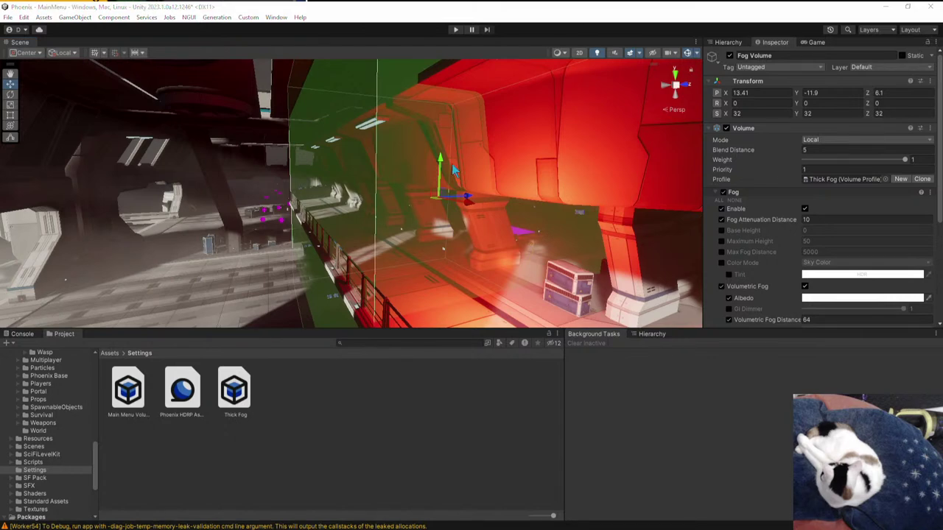
key(w)
right_drag(454, 170, 230, 217)
right_drag(405, 228, 346, 254)
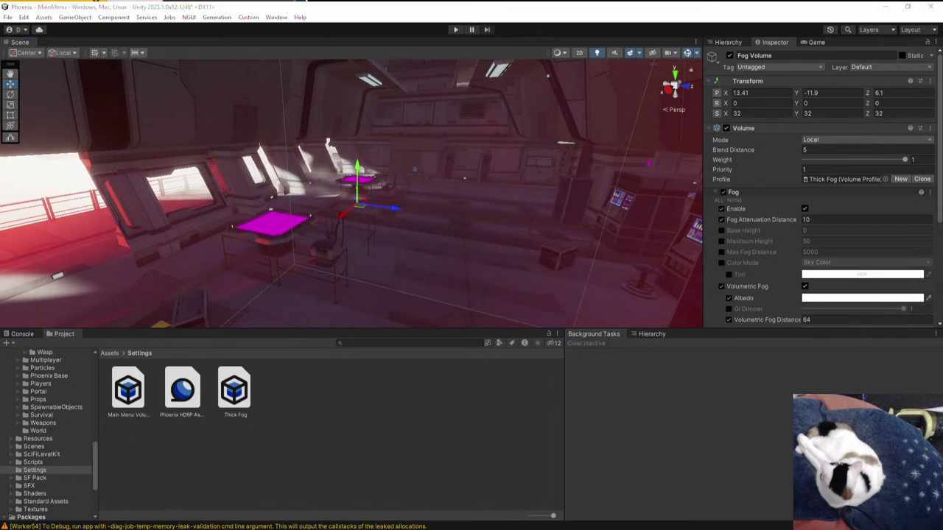
- Set up the Fog Volume with a Local Volumetric Fog component instead of the Volume, and try to enlarge it by scaling
key(ctrl+shift+n)
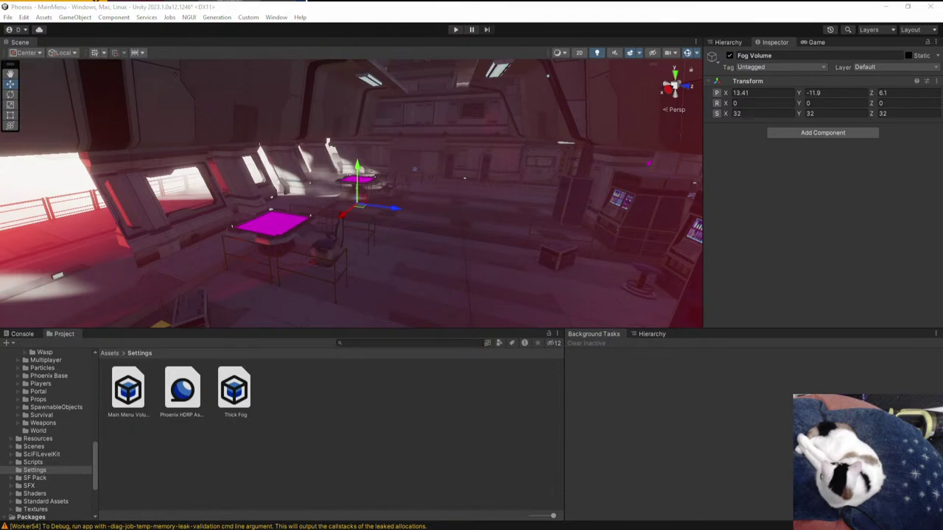
key(Return)
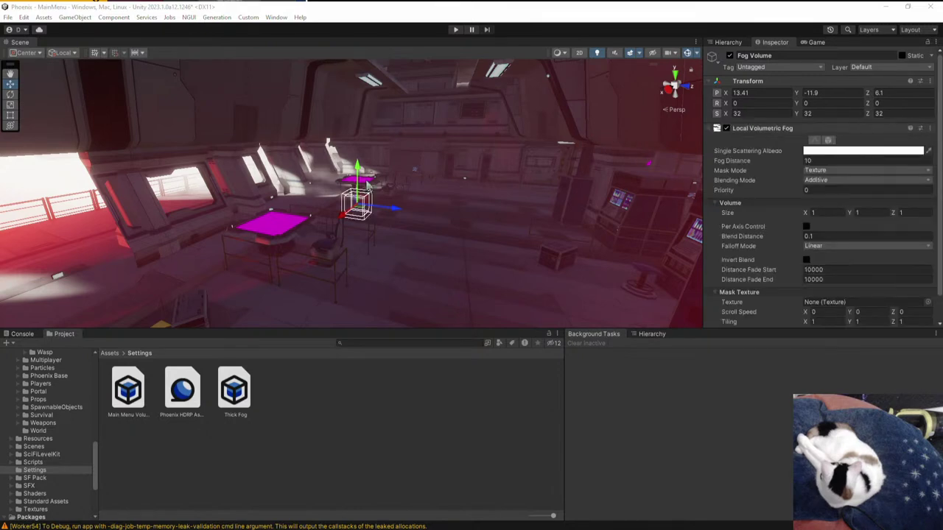
right_drag(367, 184, 412, 196)
key(r)
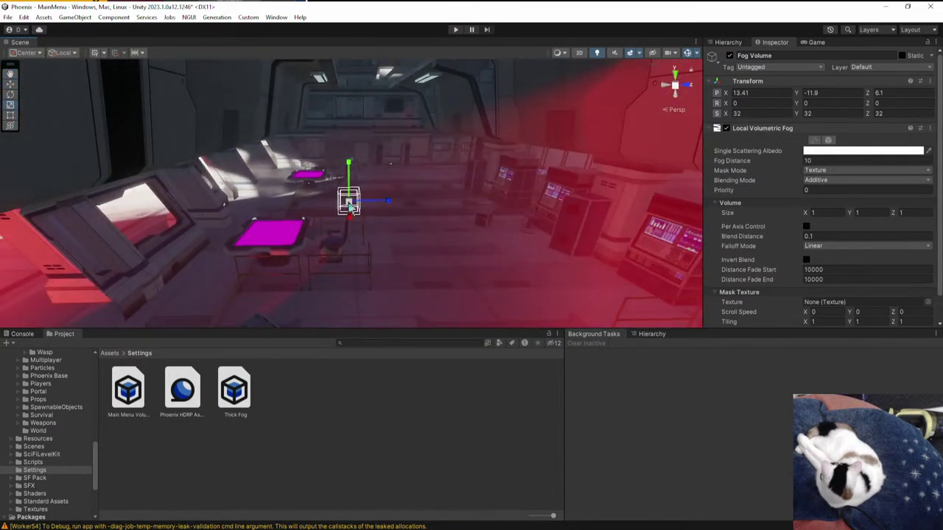
drag(352, 209, 649, 198)
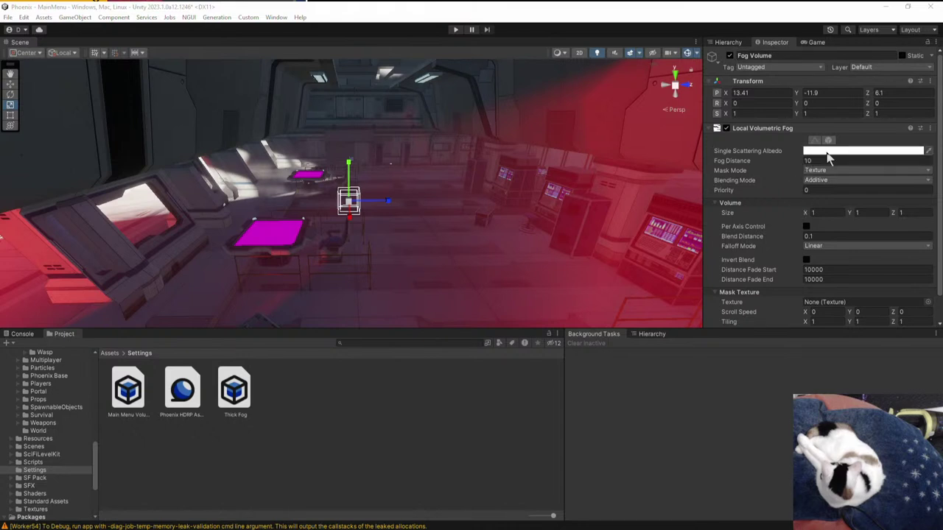
- Enlarge the Local Volumetric Fog's volume size to 4 and finally to 32 on the X, Y and Z axes
scroll(832, 244, down, 2)
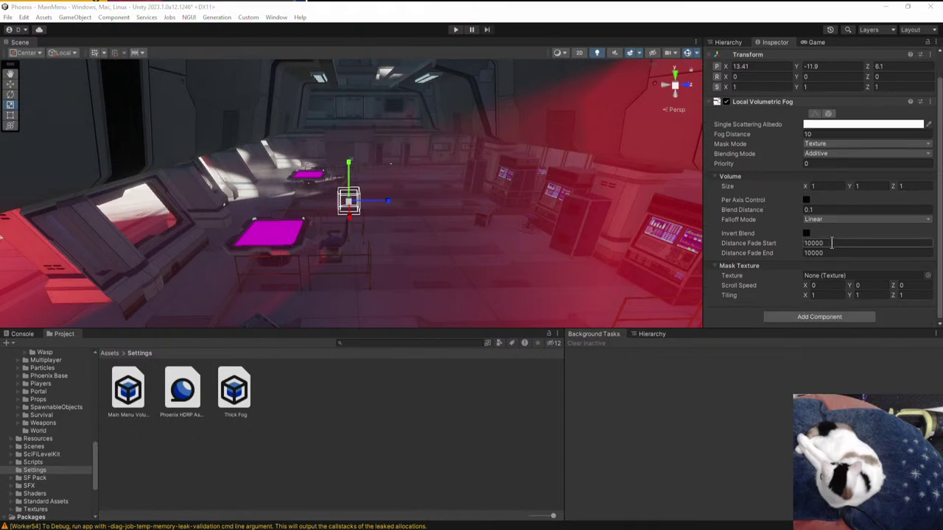
click(824, 189)
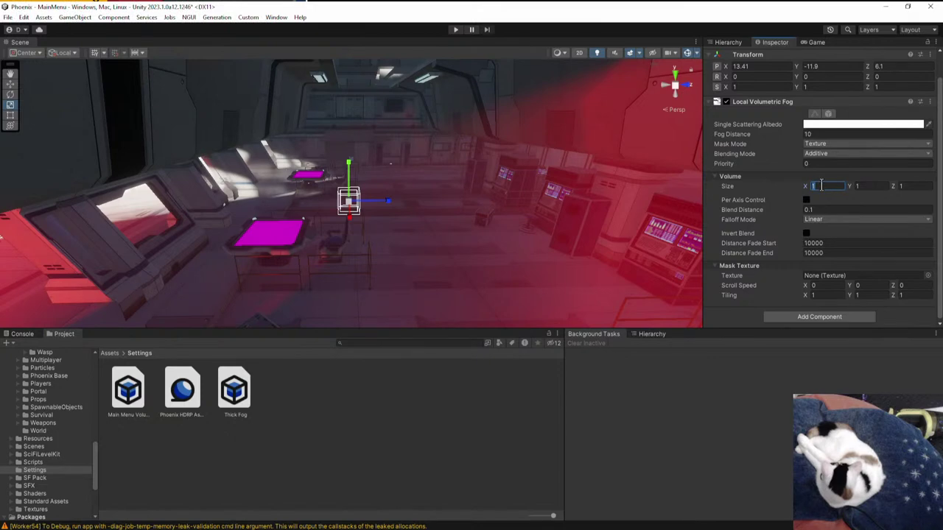
text(4)
key(Tab)
text(4)
key(Tab)
text(432)
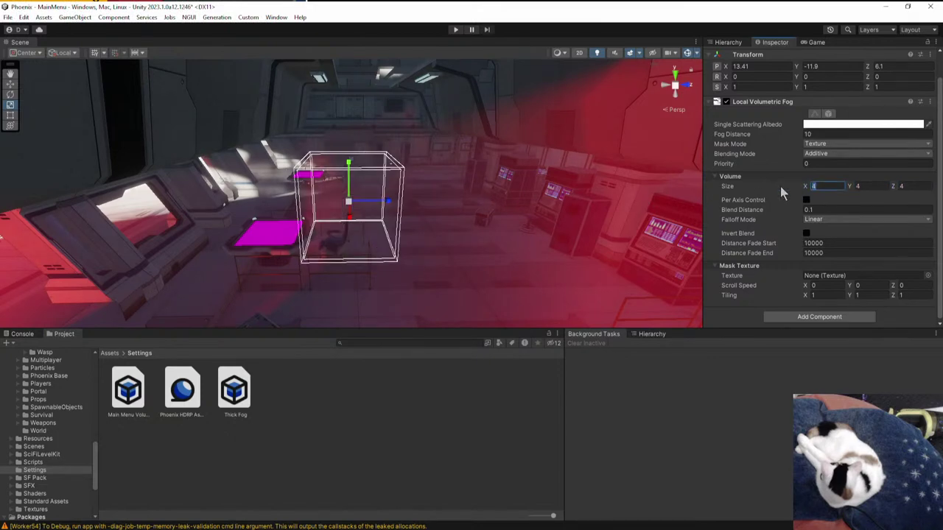
key(Tab)
text(32)
key(Tab)
text(32)
- Move the Fog Volume along its Z axis to about Z -21.34
right_drag(423, 186, 454, 190)
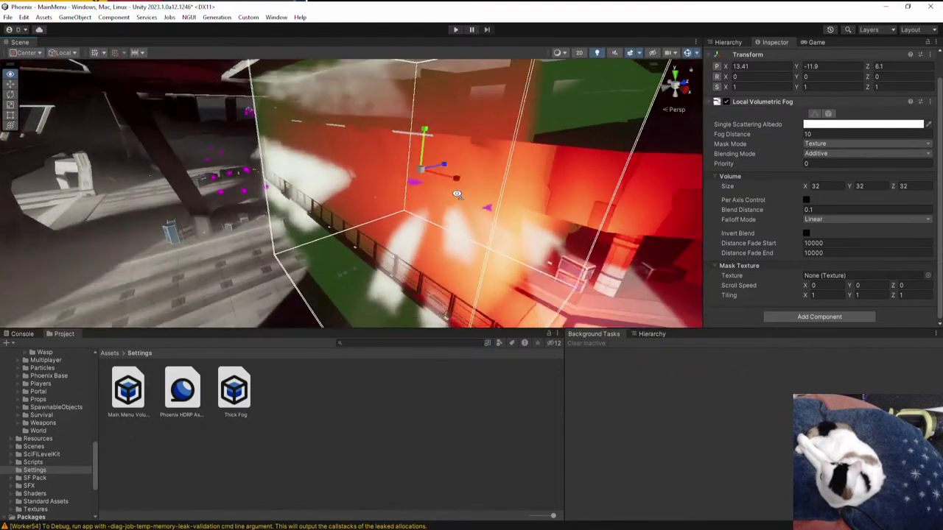
key(w)
drag(450, 168, 275, 194)
right_drag(276, 194, 530, 184)
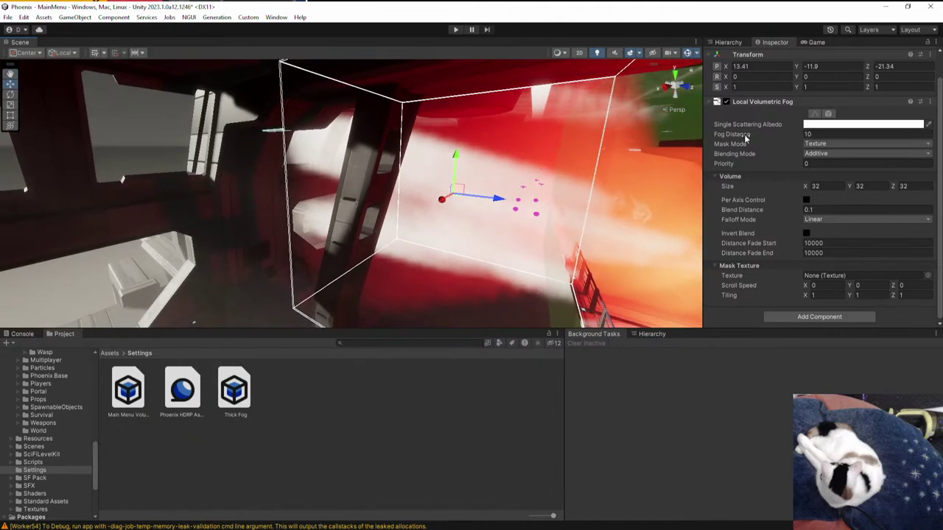
- Try a fog distance of 8 on the Fog Volume and raise it to 32
drag(753, 138, 937, 179)
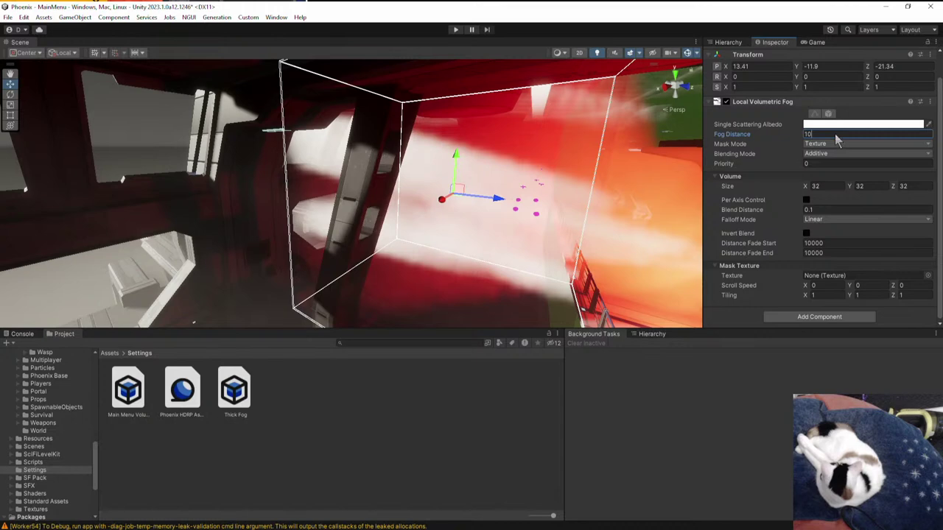
text(8)
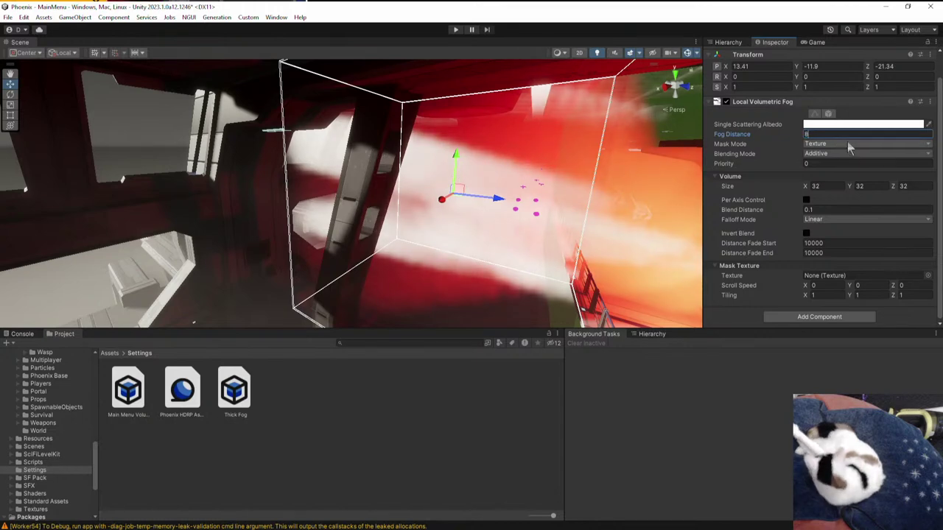
text(32)
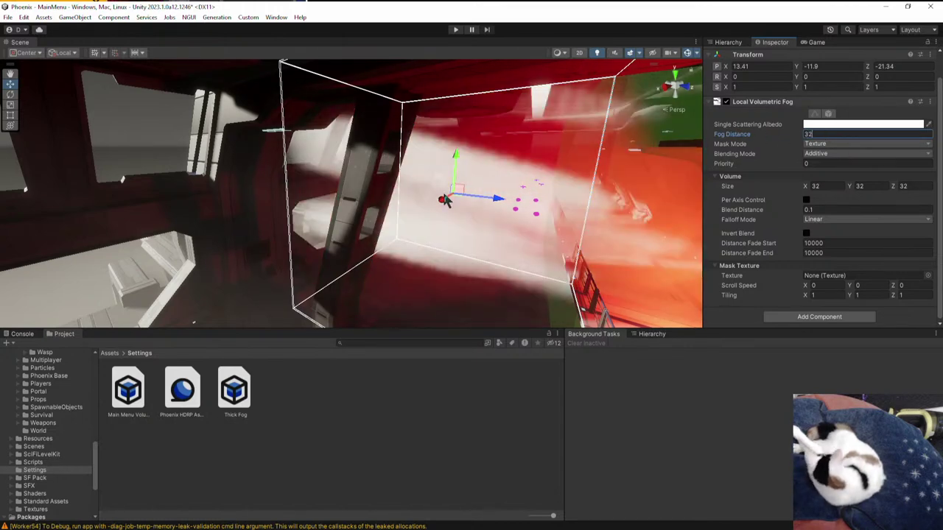
- Move the Fog Volume outside, above the ship's hull, to about X 86.55 and Y 13.3
drag(444, 202, 305, 272)
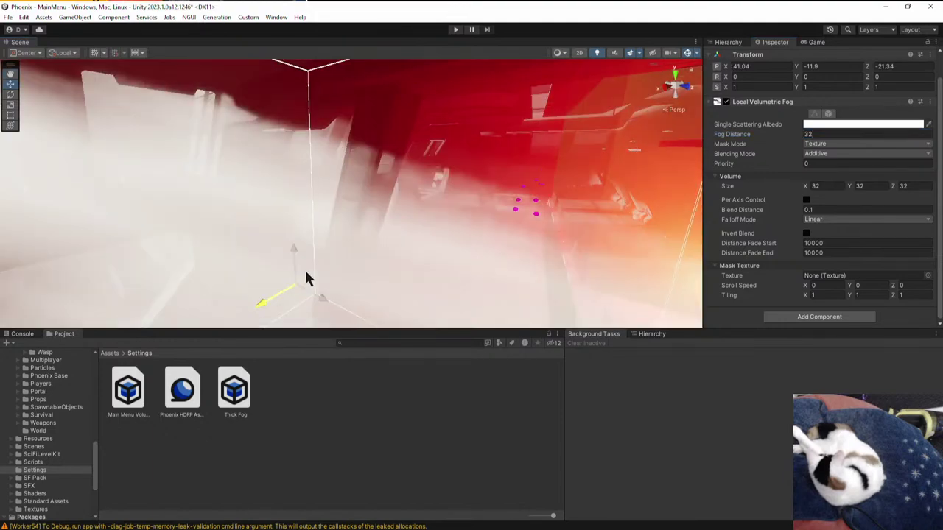
right_drag(305, 273, 346, 154)
key(w)
drag(354, 209, 353, 133)
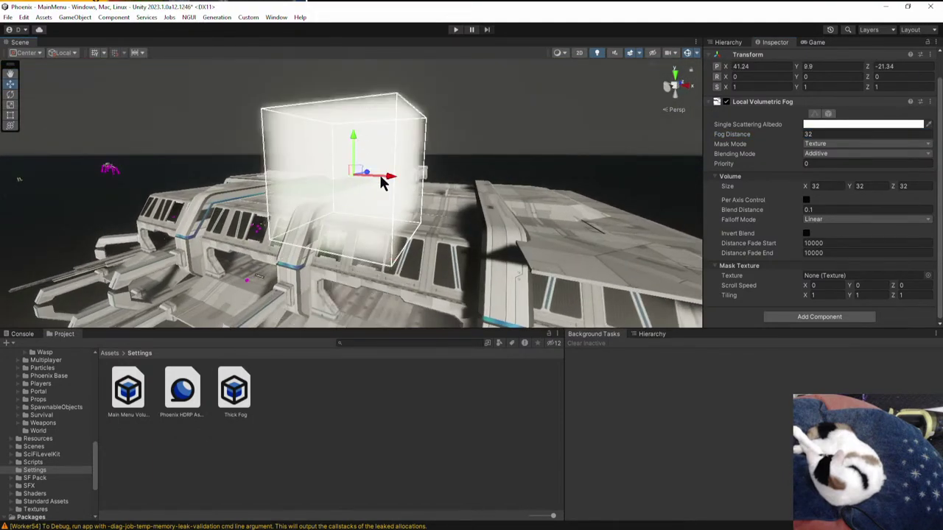
drag(381, 177, 593, 188)
key(d)
right_drag(541, 201, 434, 211)
drag(386, 145, 383, 117)
key(s)
right_drag(384, 129, 392, 146)
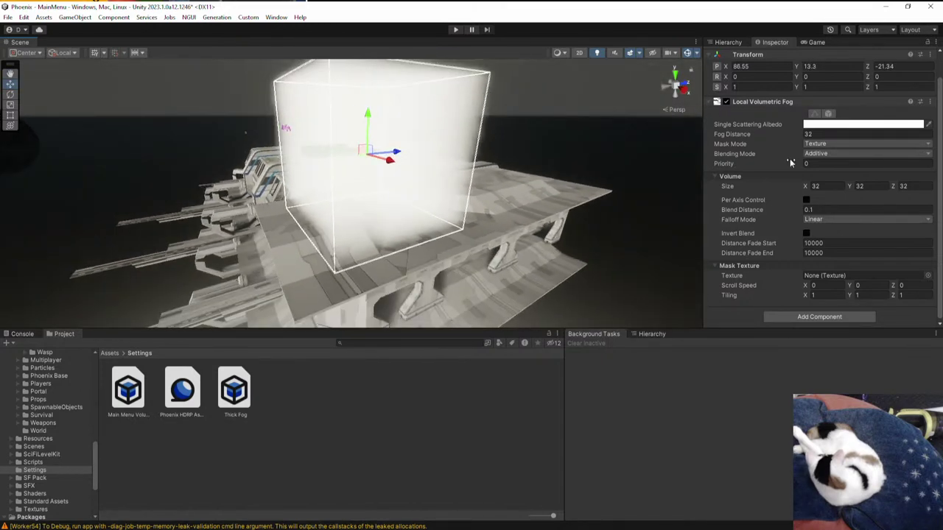
- Set the Fog Volume's fog distance to 128
drag(744, 135, 638, 134)
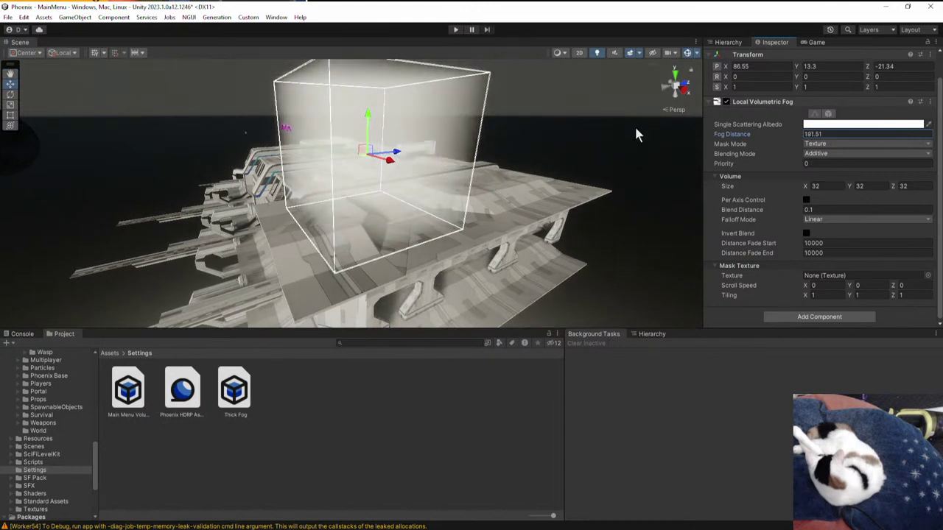
text(128)
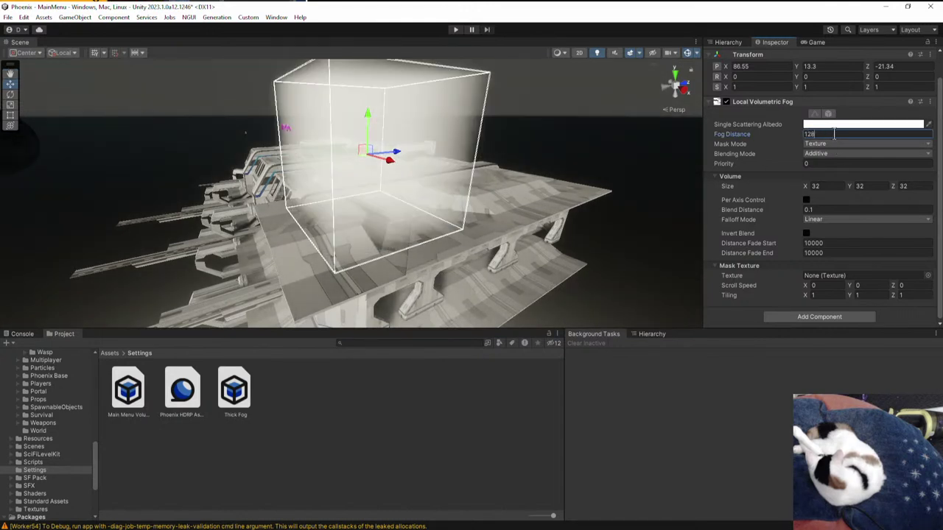
click(831, 144)
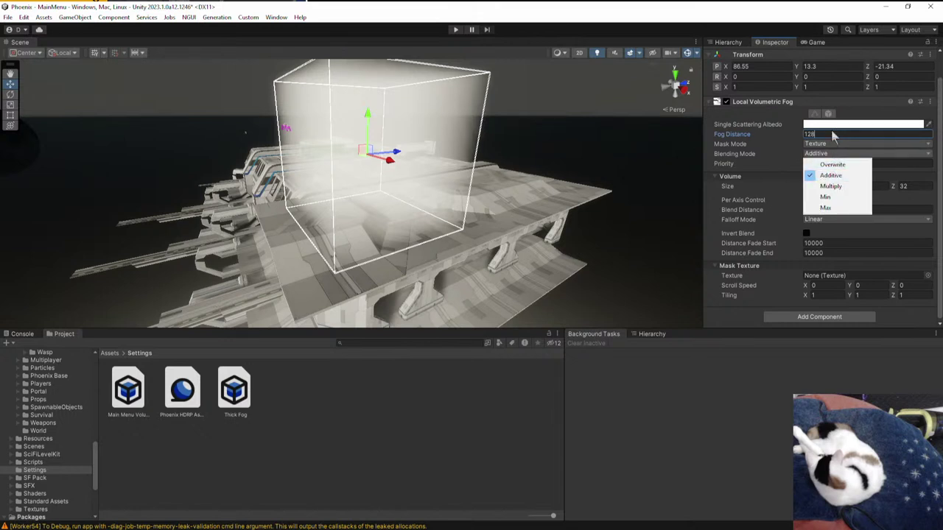
click(827, 124)
- Change the fog's single scattering albedo to black
click(815, 126)
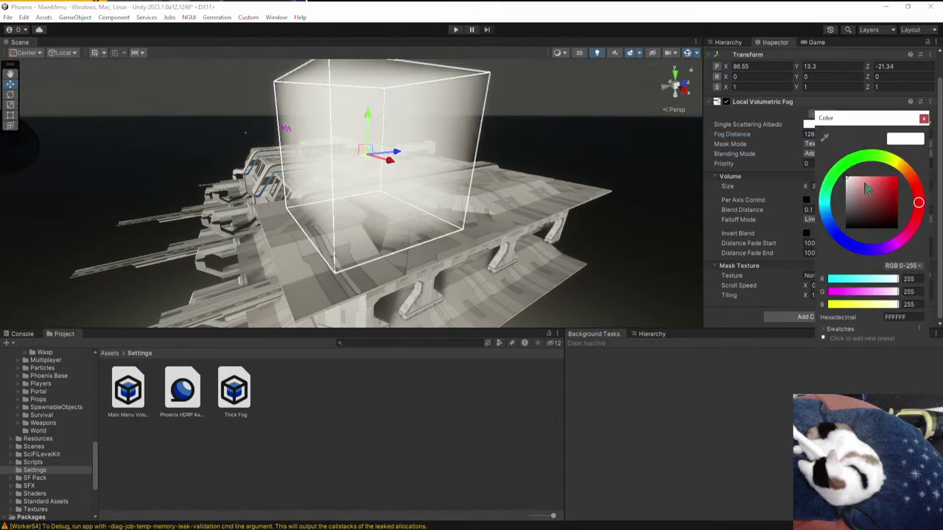
drag(875, 204, 768, 292)
click(924, 120)
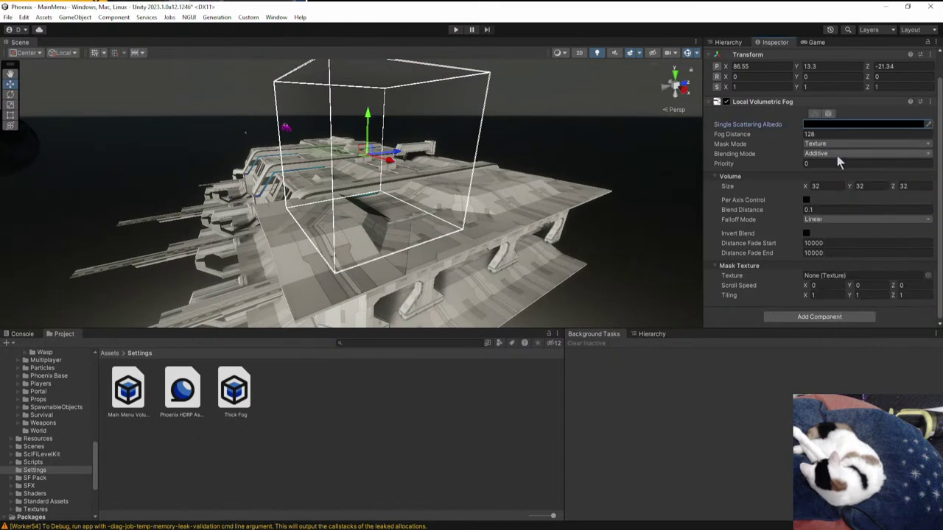
- Try the Multiply, Additive, Overwrite, Min and Max blending modes on the local fog with its black albedo
click(834, 153)
click(847, 186)
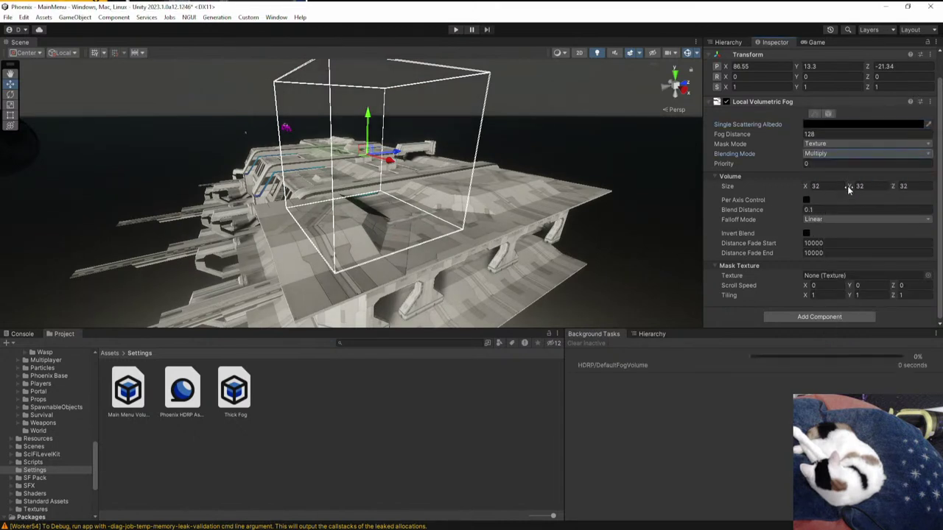
click(821, 123)
click(821, 156)
click(824, 153)
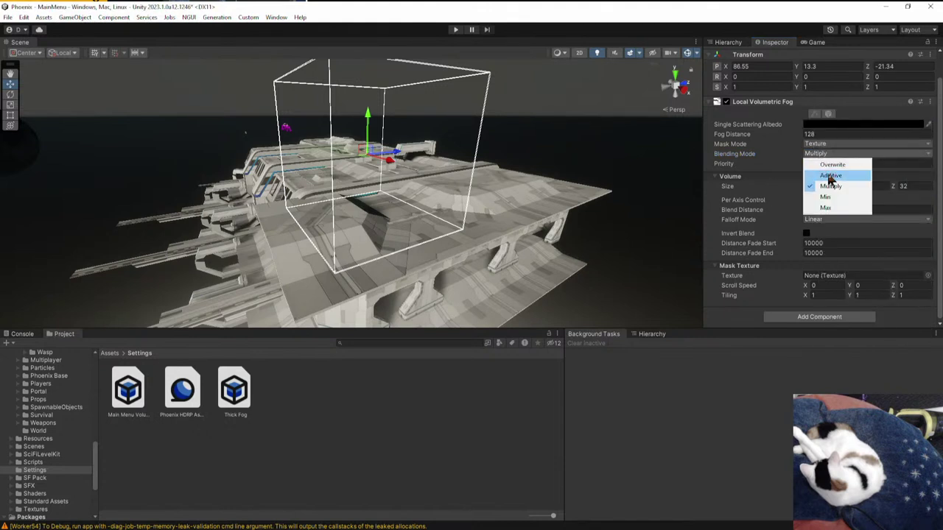
click(831, 175)
click(825, 154)
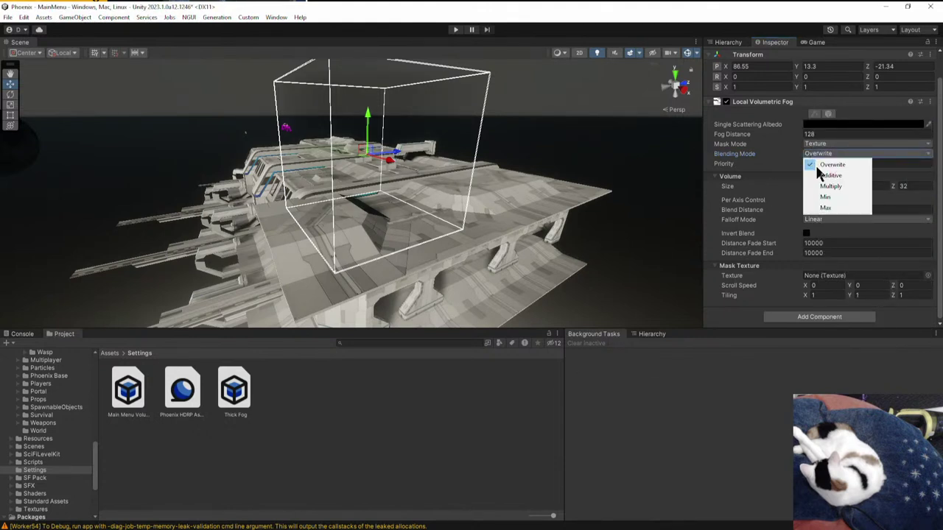
click(827, 197)
click(825, 153)
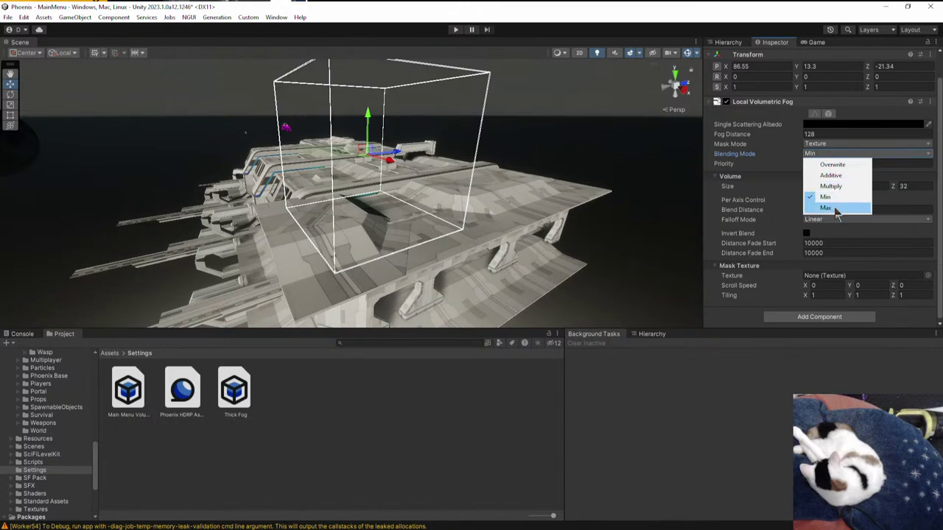
click(827, 208)
- Set the fog's single scattering albedo to bright green, hex 00FF23
click(857, 124)
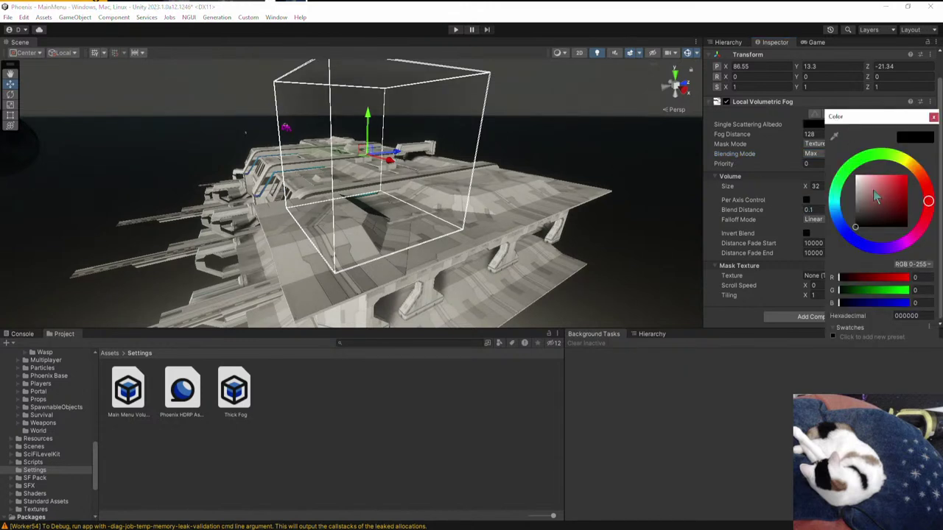
drag(876, 195, 876, 171)
click(851, 163)
click(906, 178)
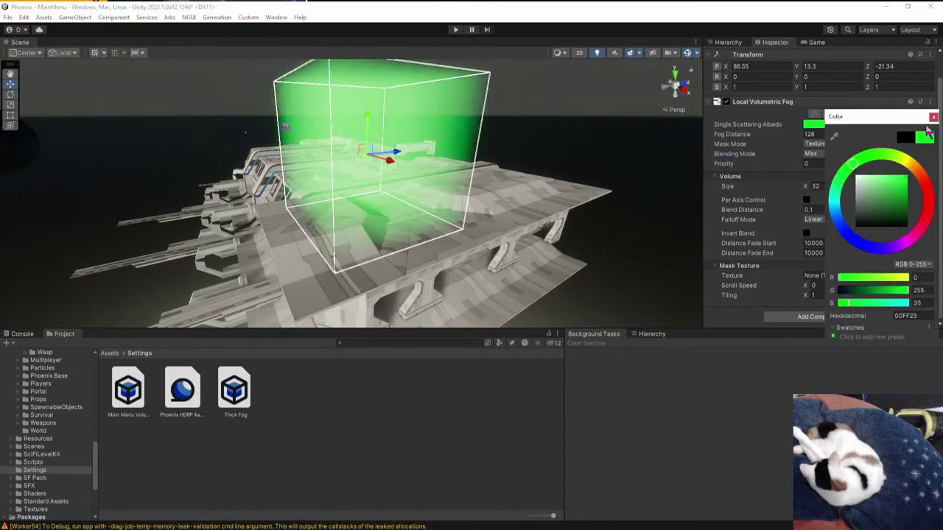
click(933, 117)
- Try the Overwrite and Min blending modes on the green fog
click(820, 152)
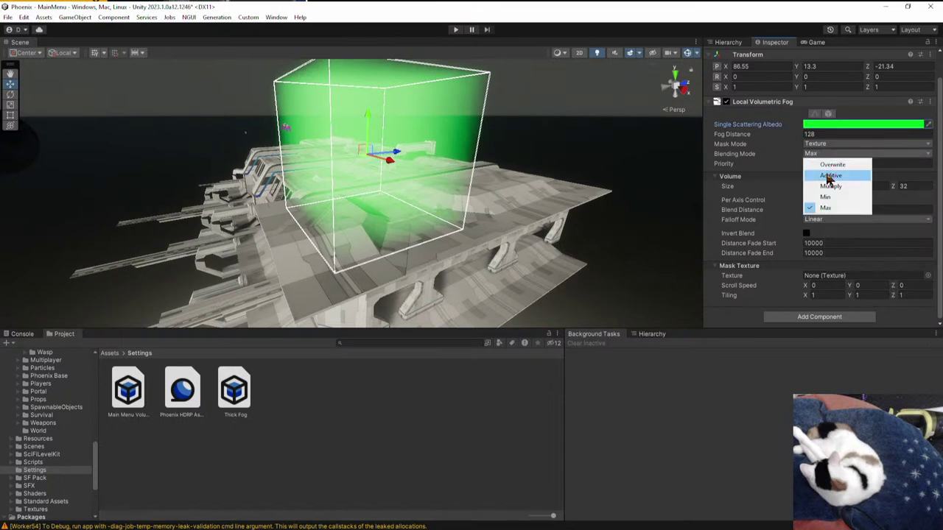
click(822, 167)
click(819, 154)
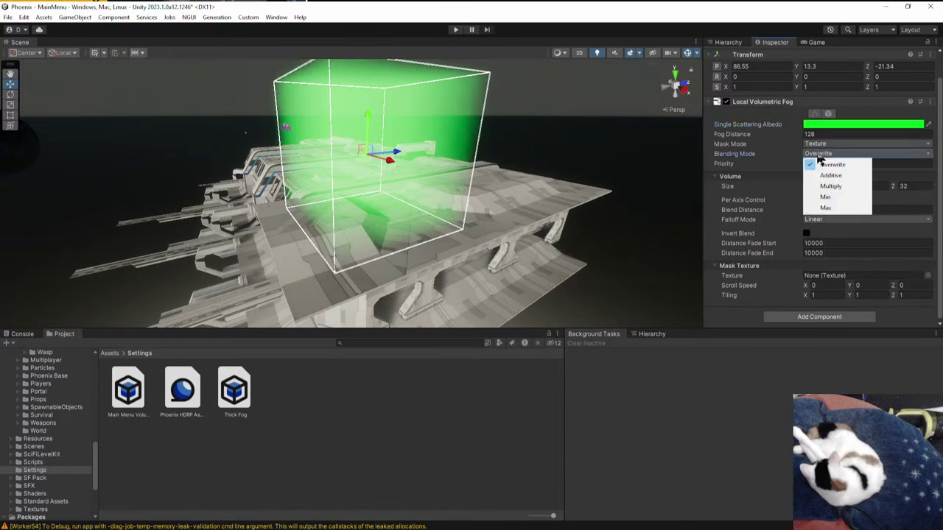
click(832, 199)
- Lower the Fog Volume into the ship's interior, to about Y -13.5
drag(368, 118, 370, 239)
right_drag(370, 240, 383, 184)
key(w)
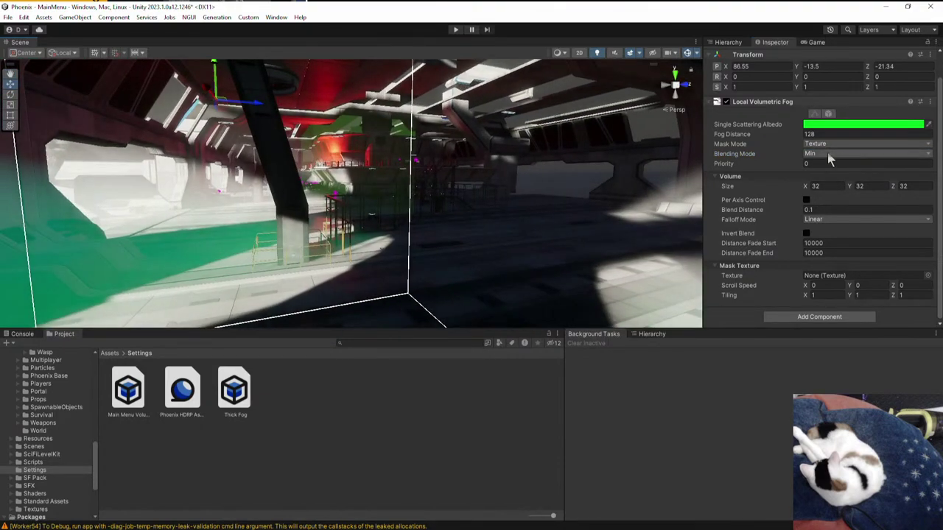
- Set the local fog's blending mode to Max and its priority to 1
click(830, 153)
click(824, 210)
click(814, 164)
text(1)
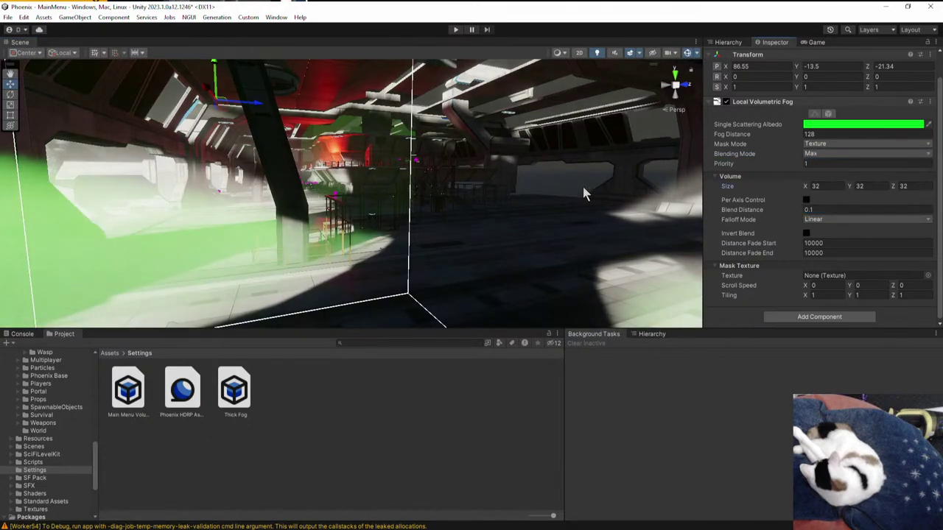
- Switch the fog's blending mode to Additive and move the Fog Volume along its X axis to about X 44.91
right_drag(585, 190, 391, 195)
key(d)
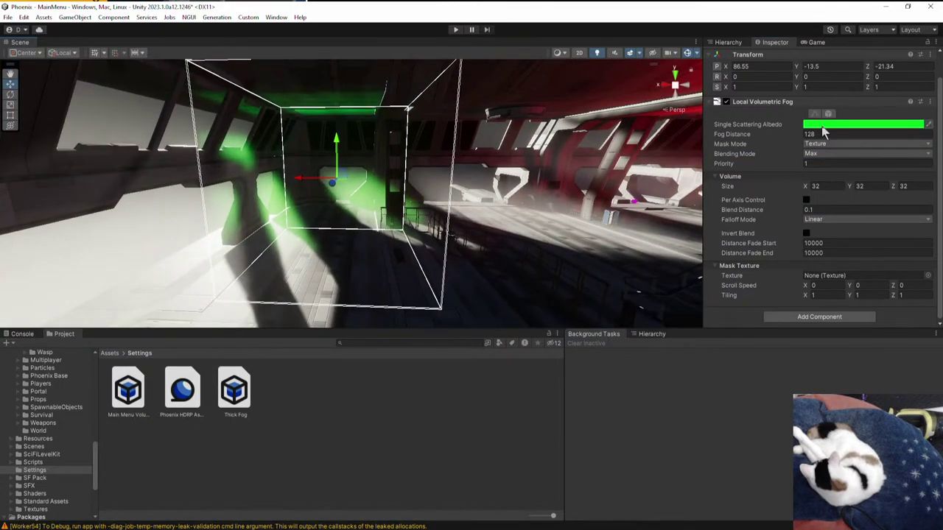
click(825, 153)
click(831, 176)
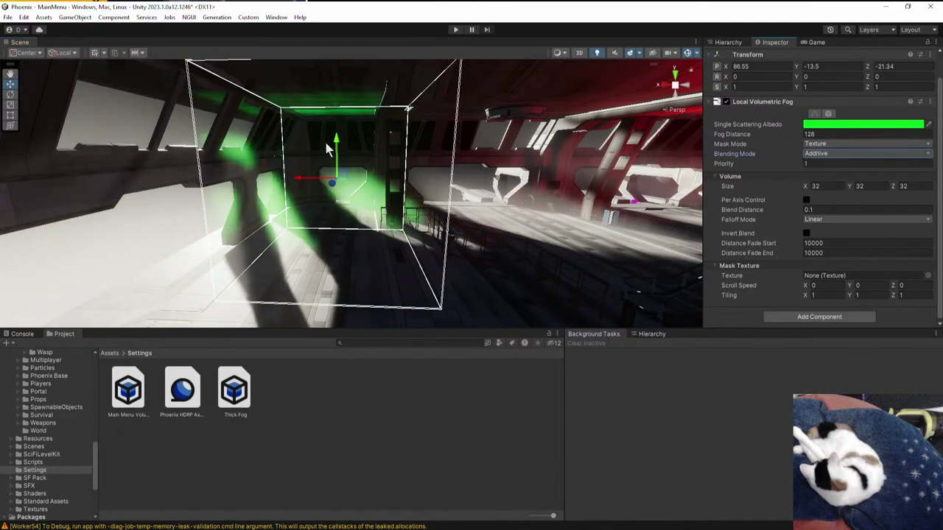
drag(300, 179, 518, 177)
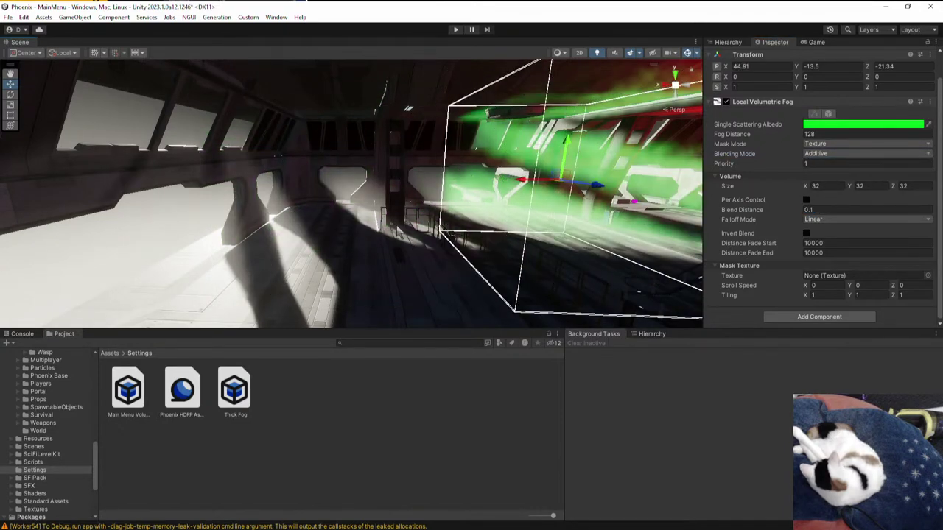
- Try a blend distance of 4 on the local fog and reduce it to 1
key(w)
right_drag(413, 206, 493, 236)
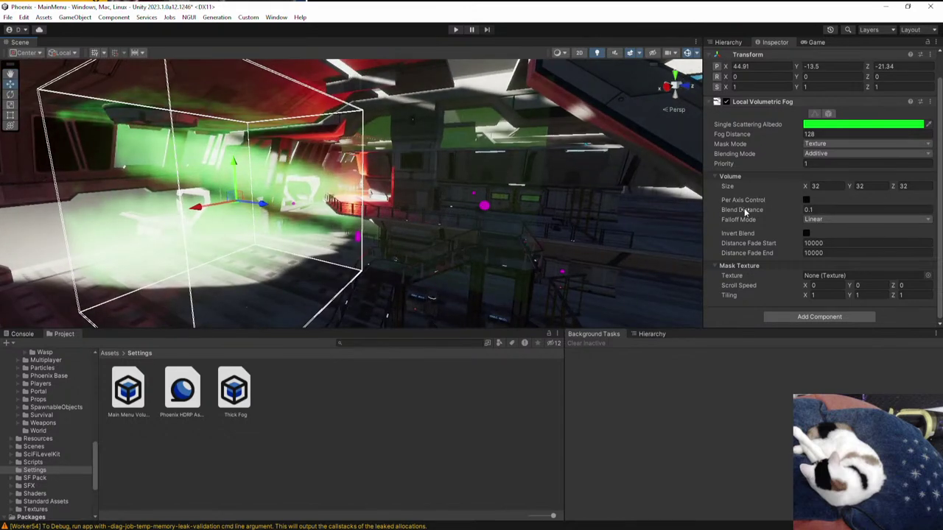
click(744, 207)
text(4)
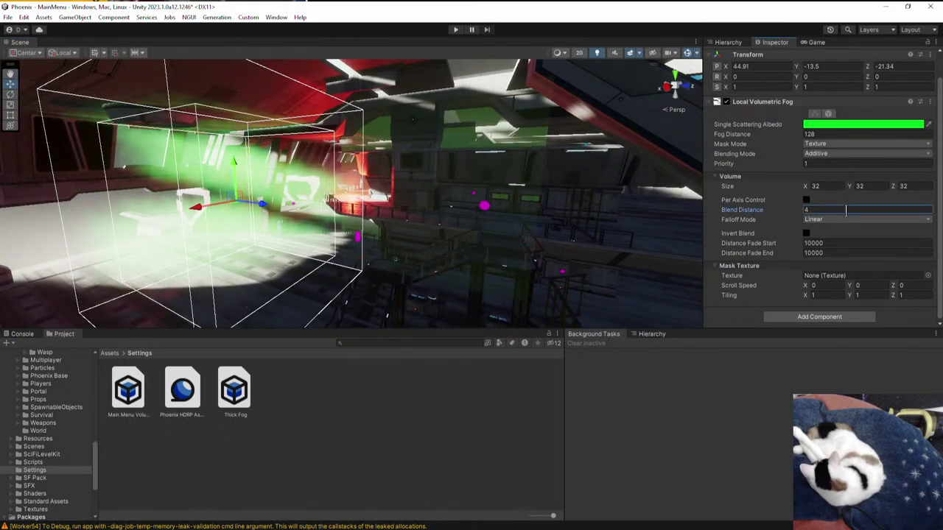
- Try fog distances of 32 and 4 on the Fog Volume and undo those changes
click(829, 133)
text(32)
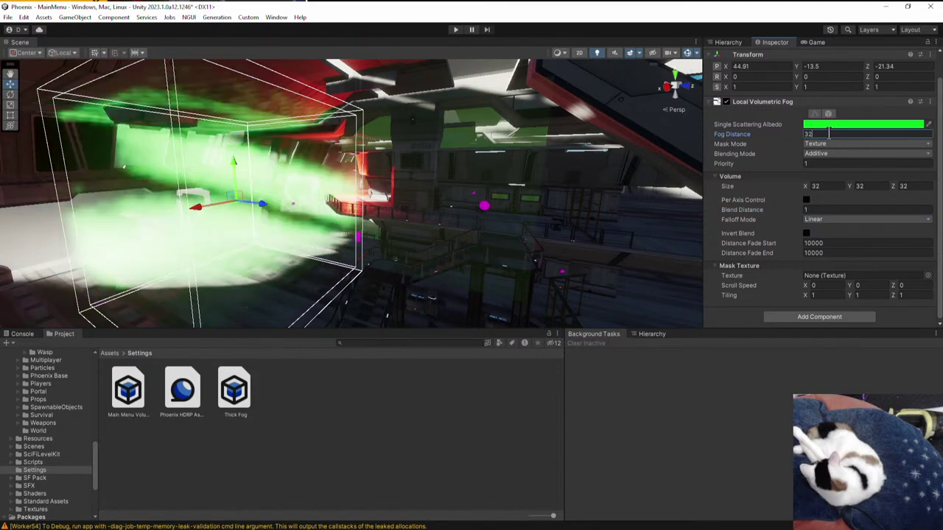
right_drag(470, 184, 425, 211)
click(819, 133)
text(4)
key(ctrl+z)
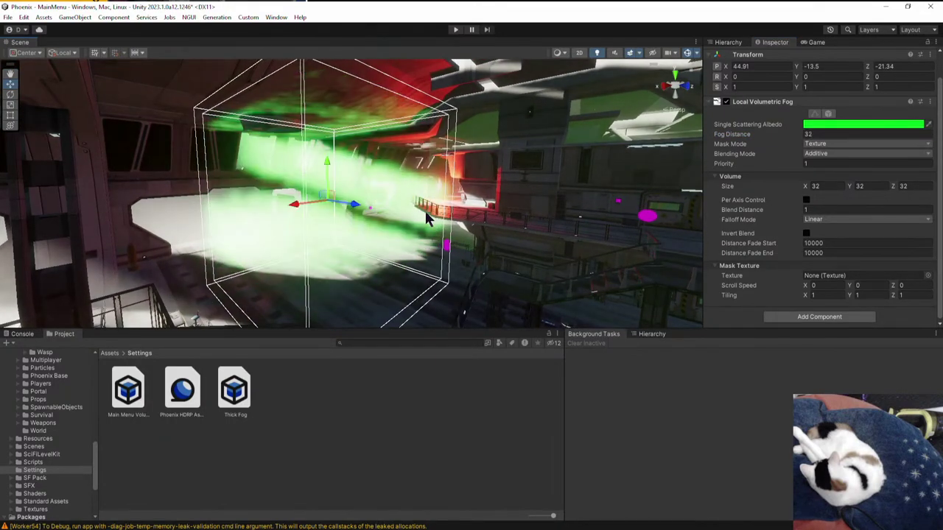
key(ctrl+z)
right_drag(456, 245, 440, 245)
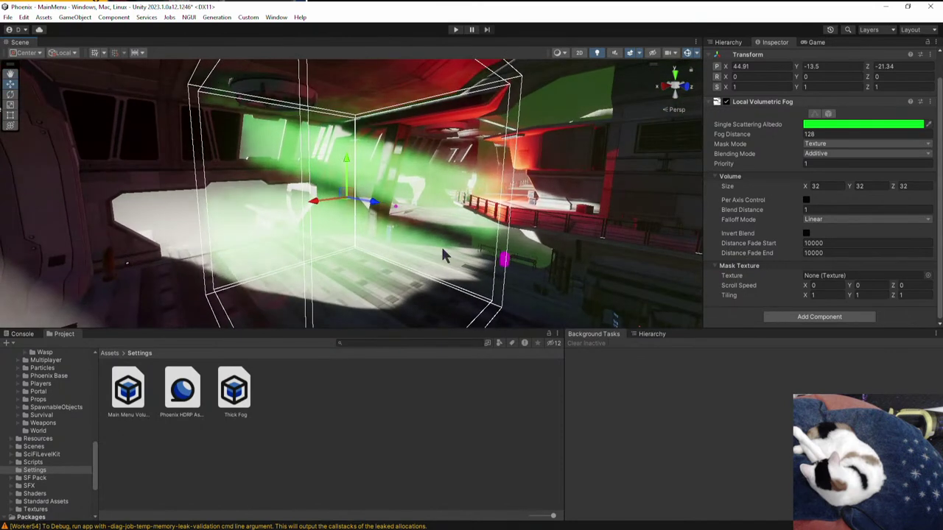
key(ctrl+z)
key(ctrl+z)
- Browse the textures available for the local fog's mask and select the volume that uses the Thick Fog profile
click(927, 276)
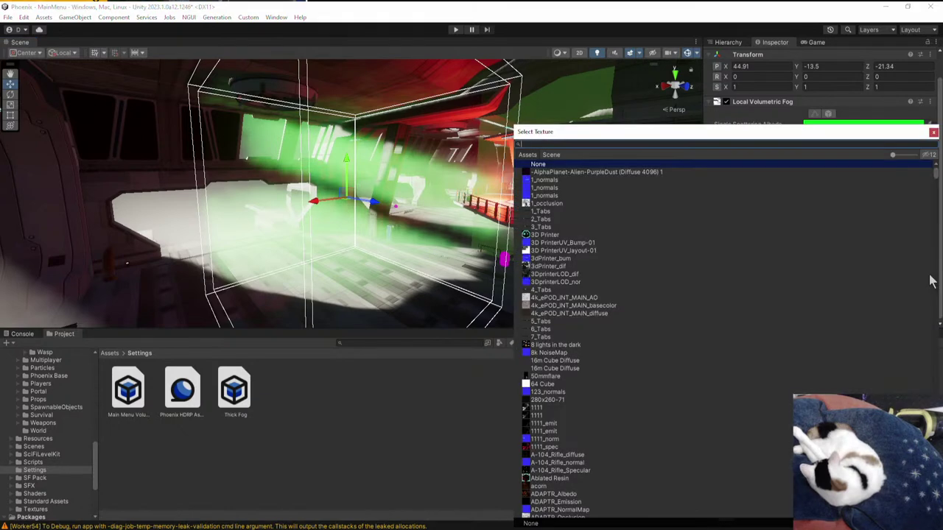
key(Escape)
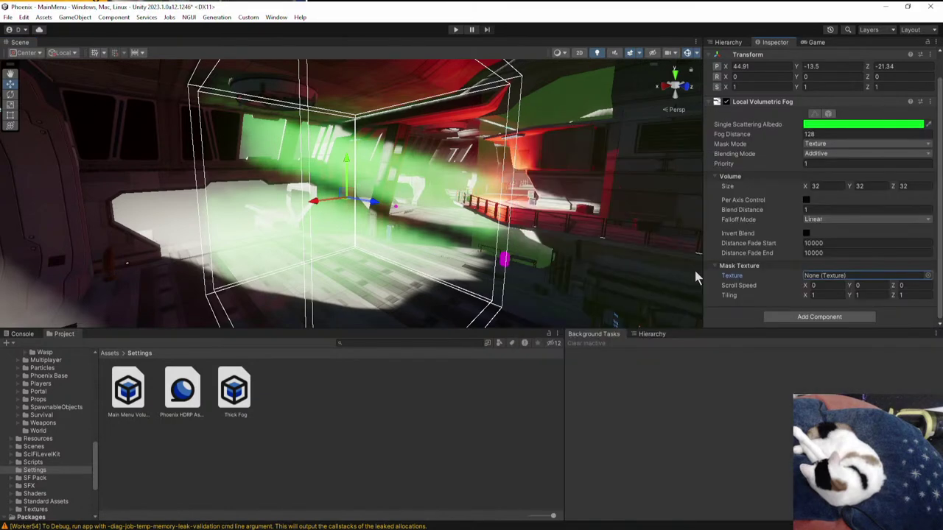
right_drag(389, 269, 819, 272)
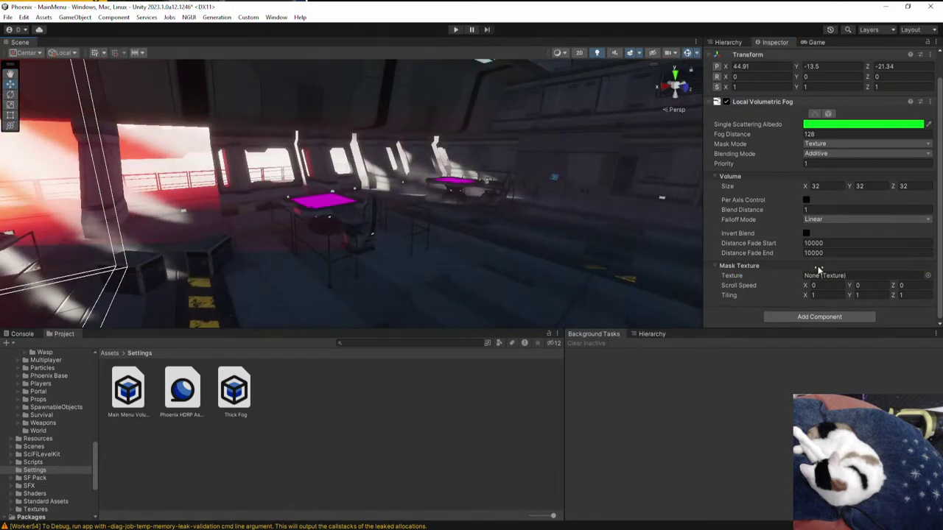
click(409, 177)
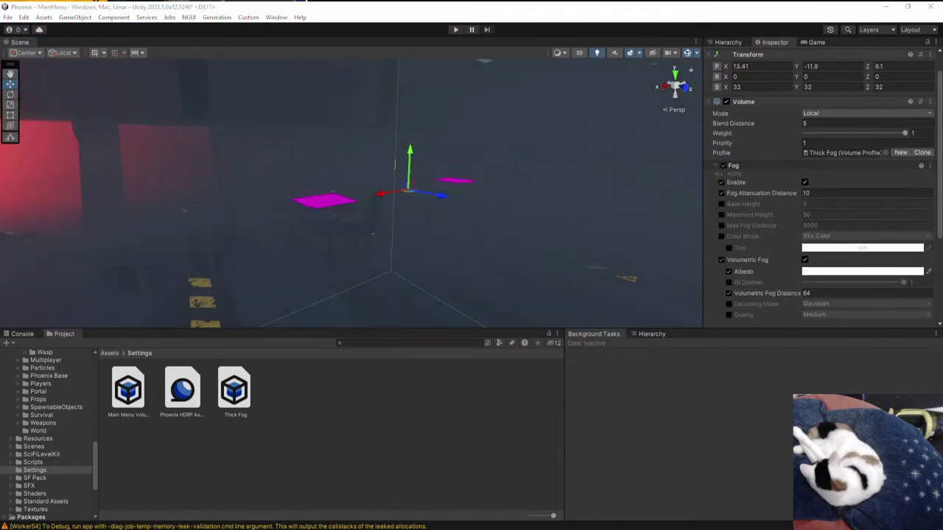
right_drag(447, 203, 442, 174)
- Enlarge the 3D gizmo icons in the scene so the light sources are easy to pick
click(696, 53)
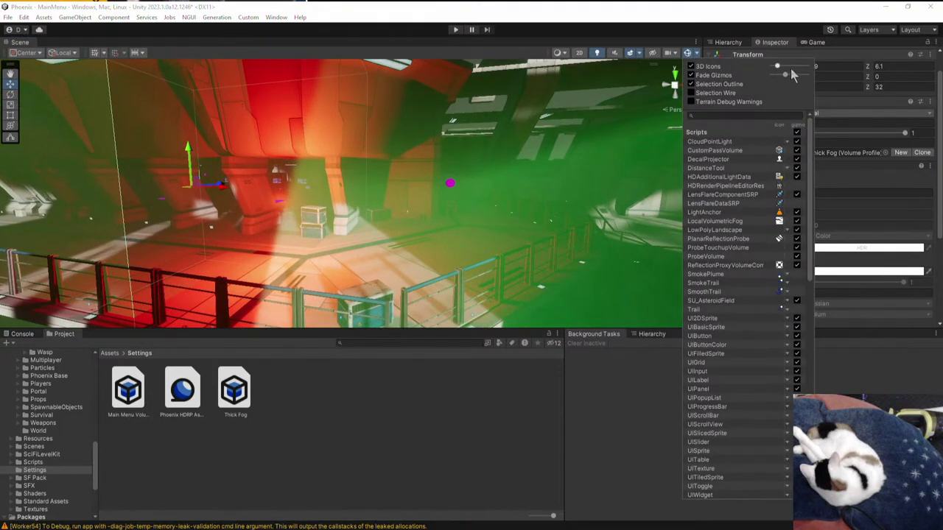
mouse_move(785, 68)
mouse_down()
mouse_move(796, 67)
mouse_move(785, 67)
mouse_up()
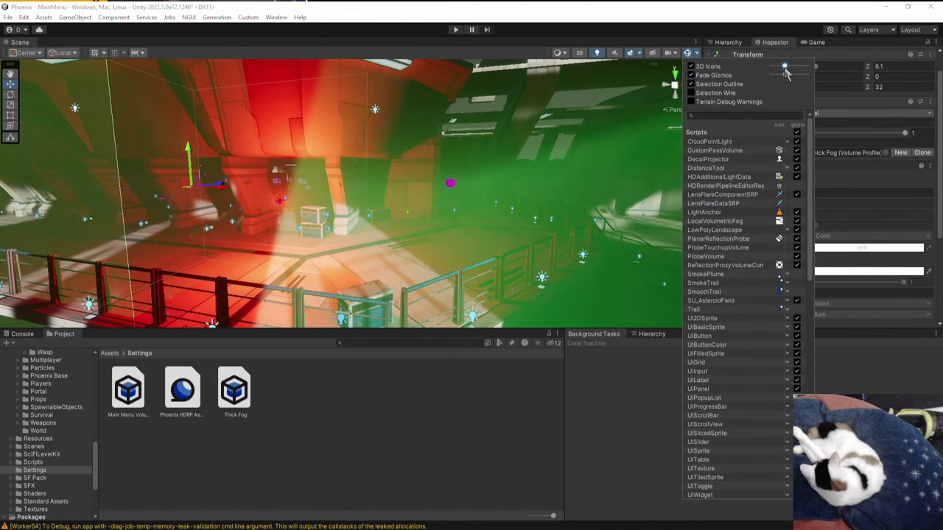
right_drag(285, 150, 392, 187)
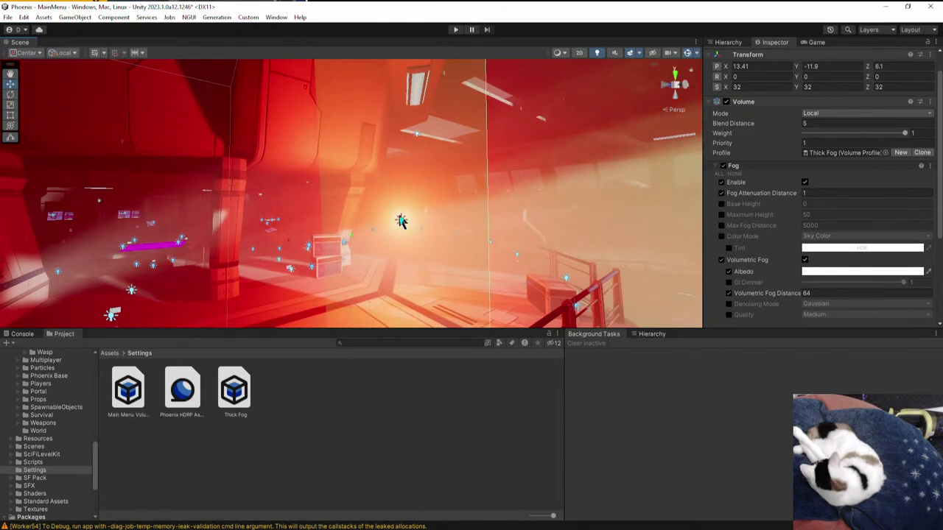
- Move the red point light inside the ship to about X -7.02, Y 3.632, Z 1.692
click(400, 217)
drag(386, 220, 236, 202)
right_drag(235, 202, 293, 213)
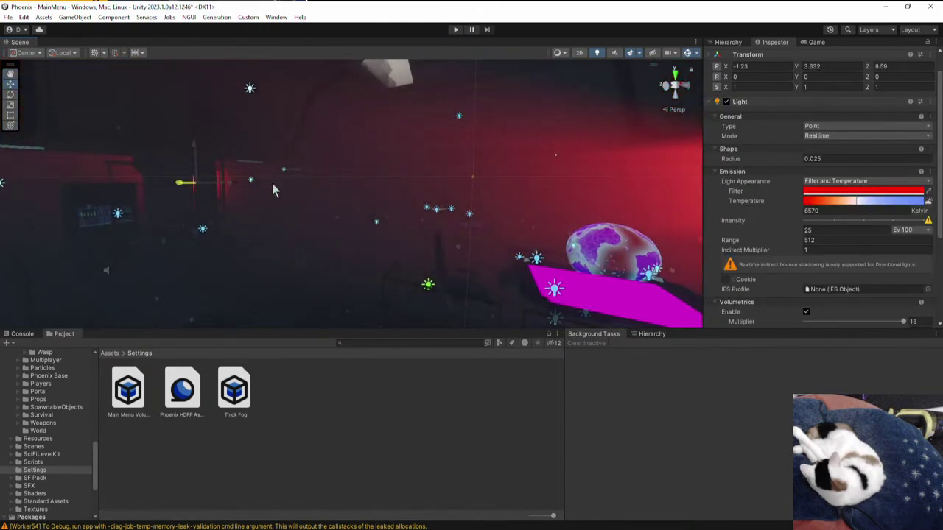
drag(272, 184, 85, 237)
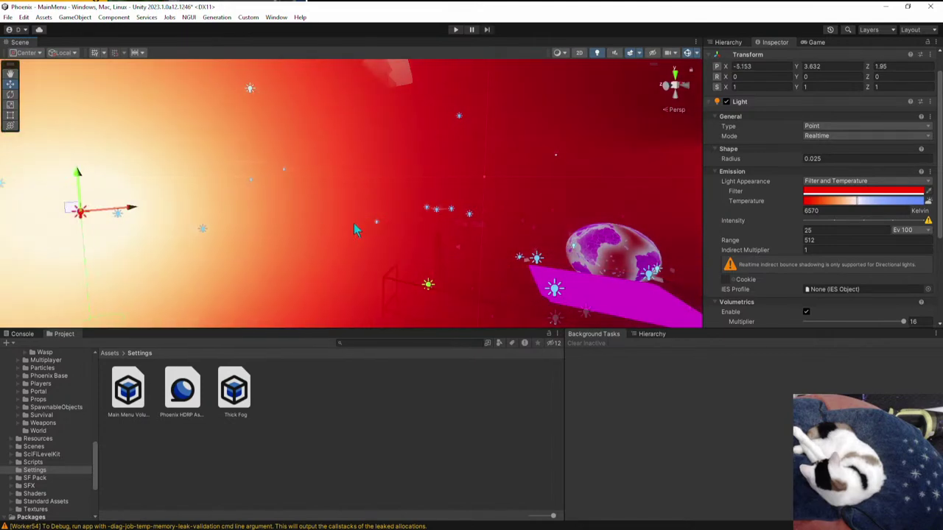
right_drag(354, 223, 408, 206)
drag(403, 205, 309, 219)
right_drag(310, 220, 451, 174)
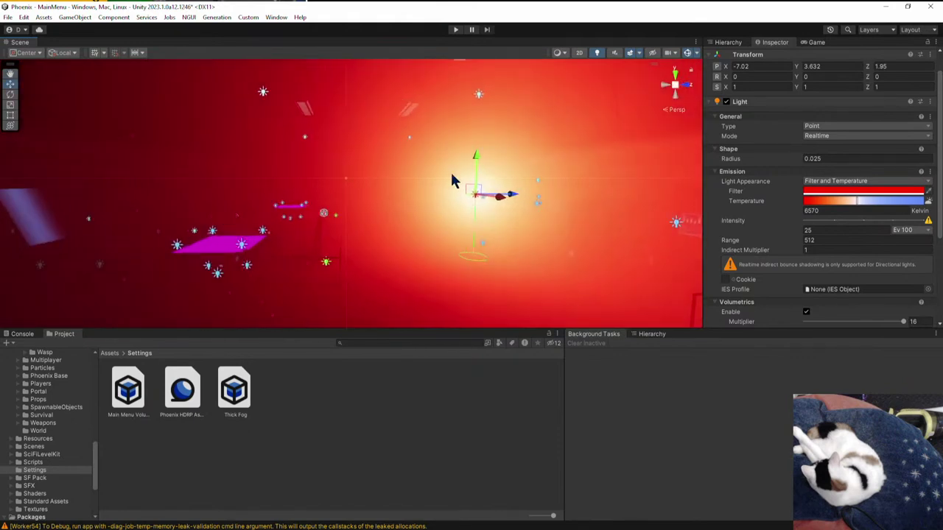
drag(514, 198, 509, 203)
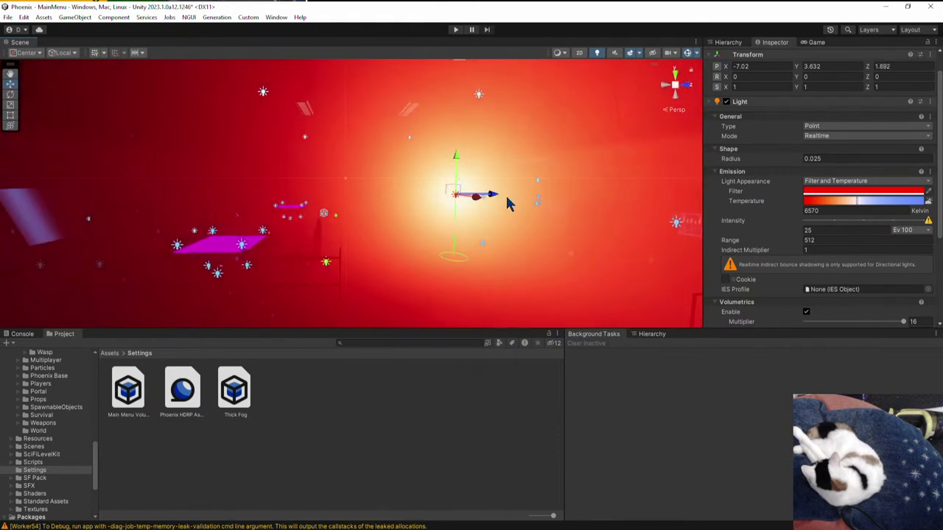
- Change the point light's filter colour to green with RGB 0, 255, 53
click(826, 192)
click(845, 235)
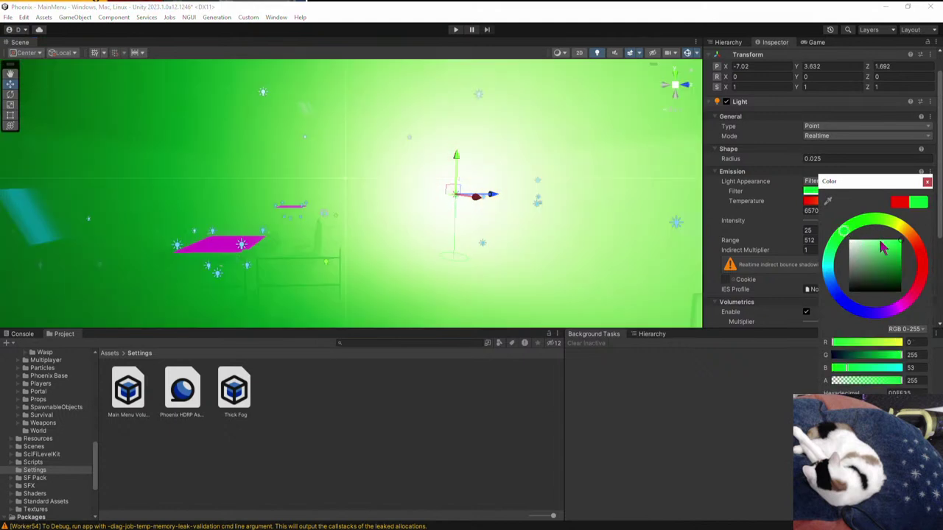
click(927, 182)
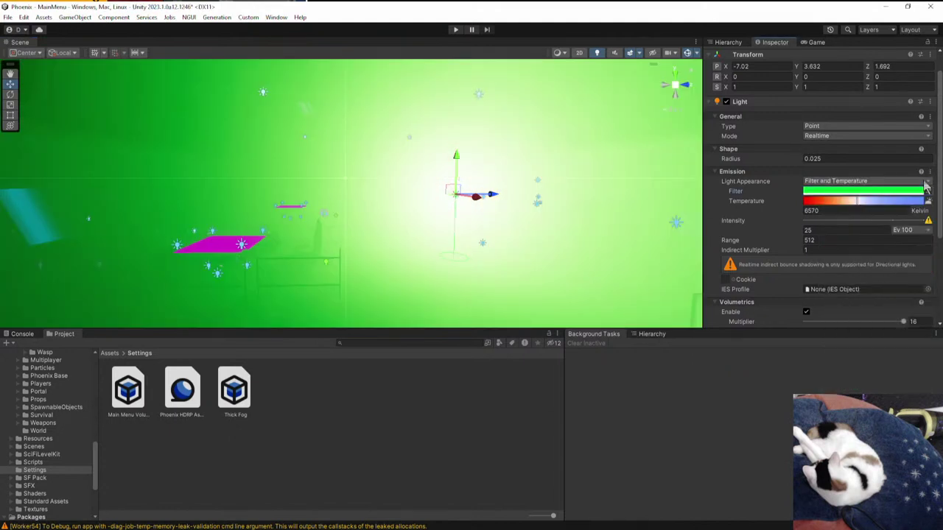
- Try an intensity of 10 EV 100 on the green light, switch the unit to Lux and set the intensity to 8183.099
click(822, 230)
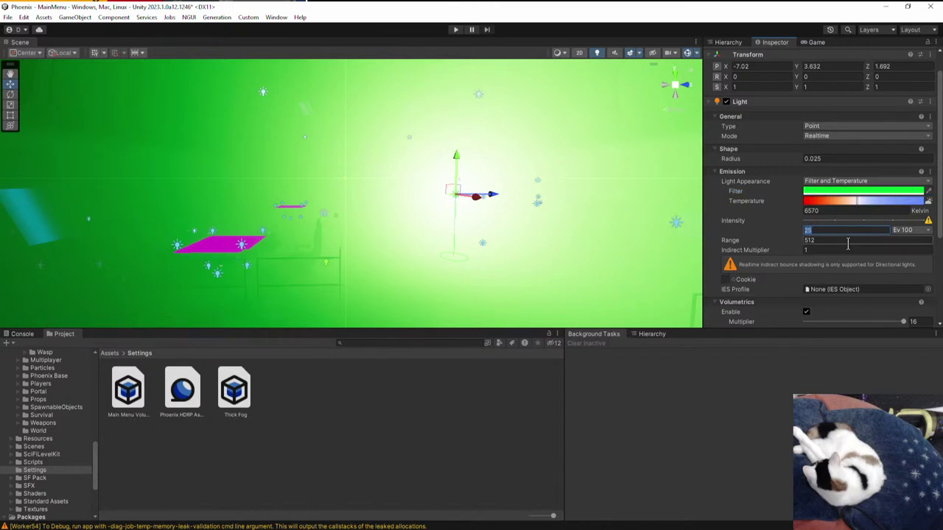
text(10)
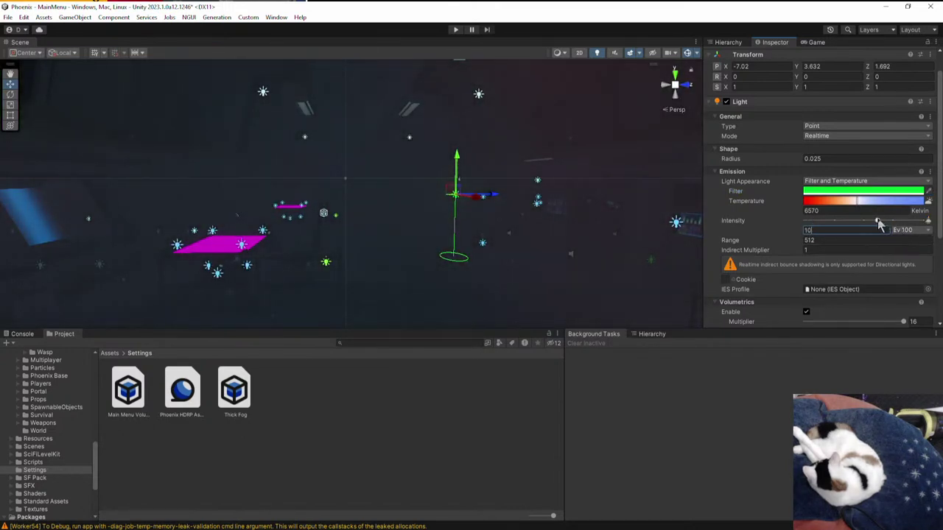
drag(878, 219, 932, 229)
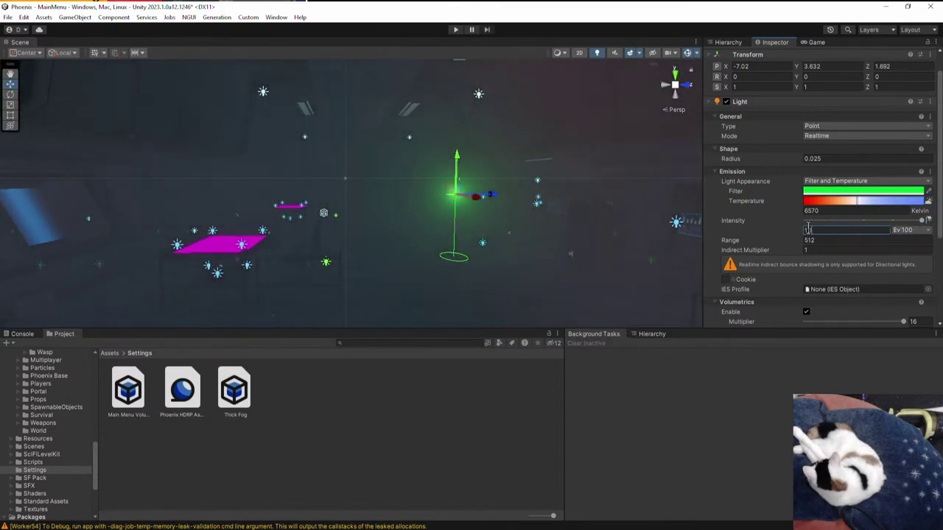
click(906, 230)
click(895, 263)
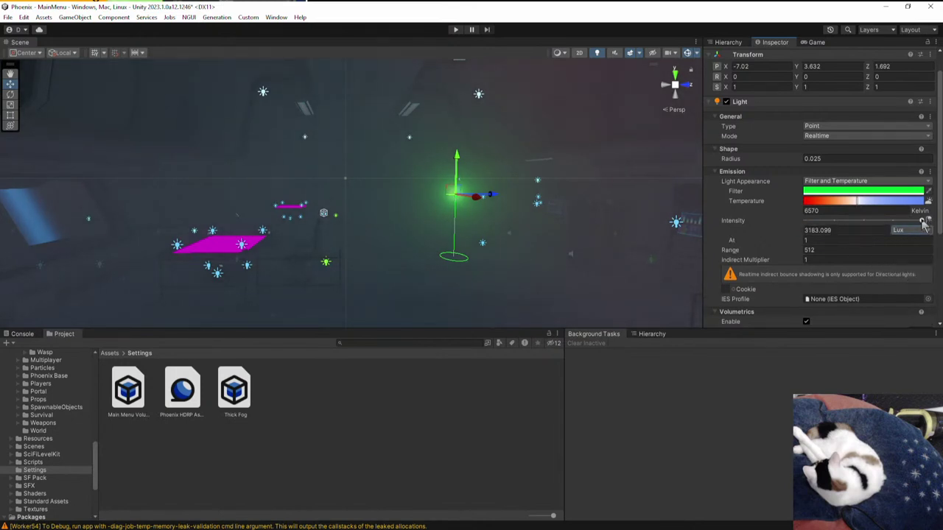
click(906, 231)
click(905, 274)
click(807, 231)
text(8)
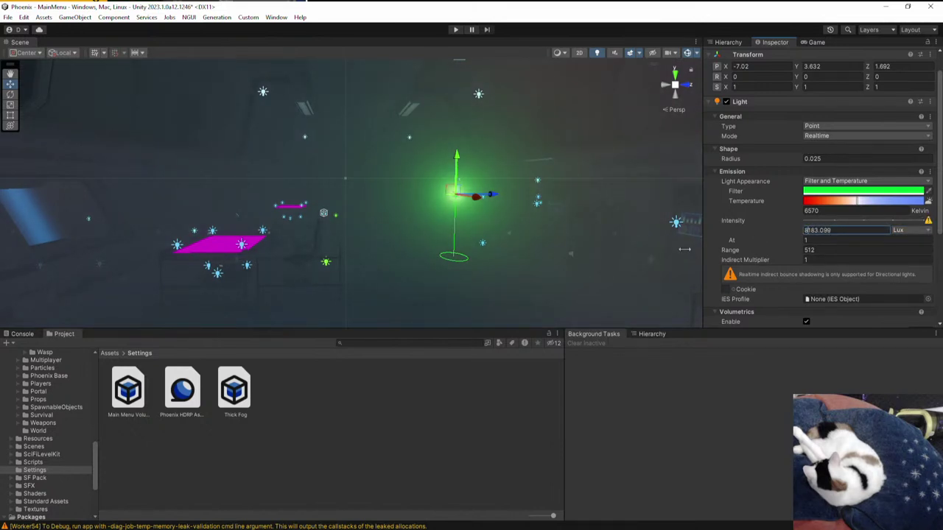
- Try moving the green light to about X -8.472, Z -1.511 and return it to its place
right_drag(383, 265, 445, 223)
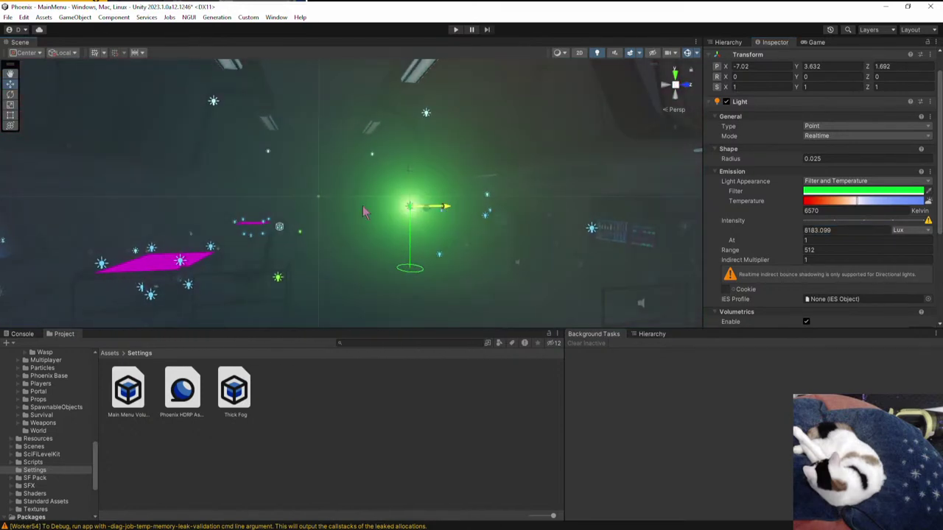
drag(431, 204, 174, 209)
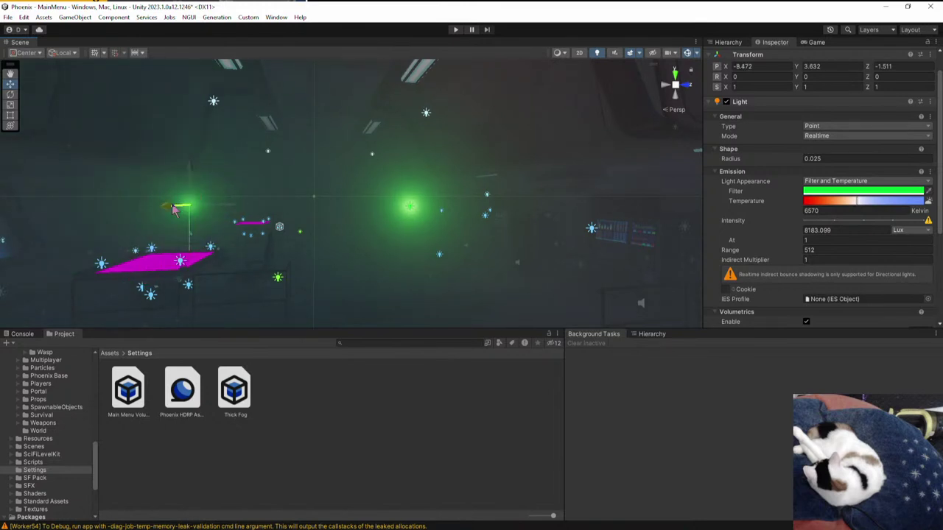
click(404, 245)
right_drag(404, 246, 409, 229)
- Raise the intensity of Bright Test Light (1) to 28183.099 Lux
click(407, 234)
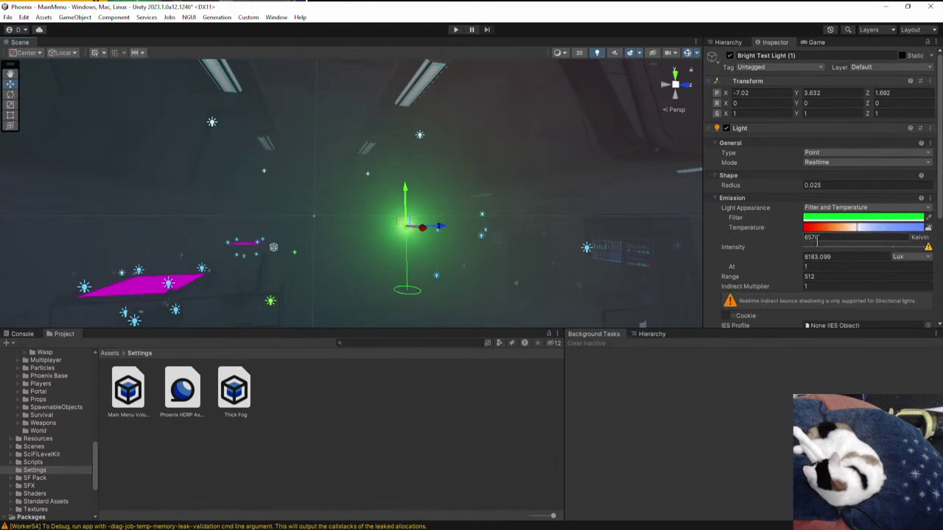
key(Home)
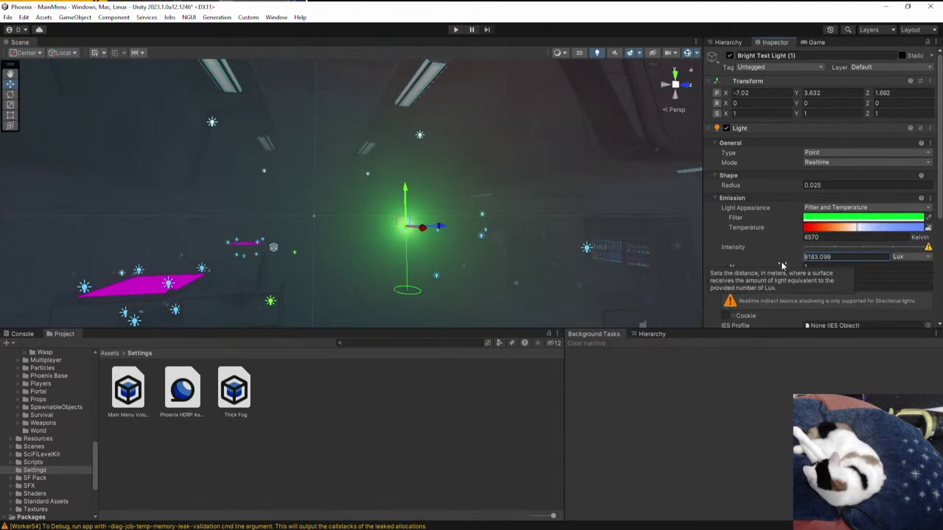
text(1)
key(BackSpace)
text(2)
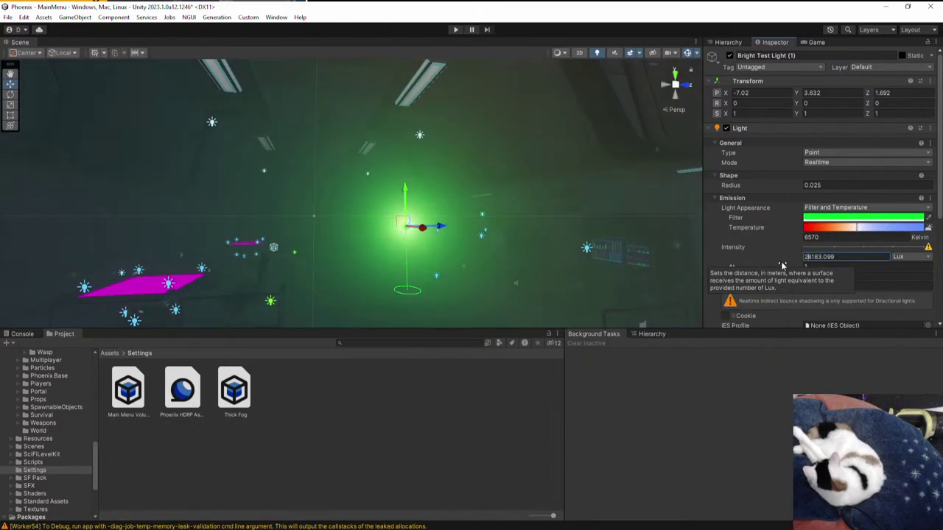
- Move the green test light to about X -5.55, Y 3.269, Z 2.093
right_drag(368, 251, 345, 163)
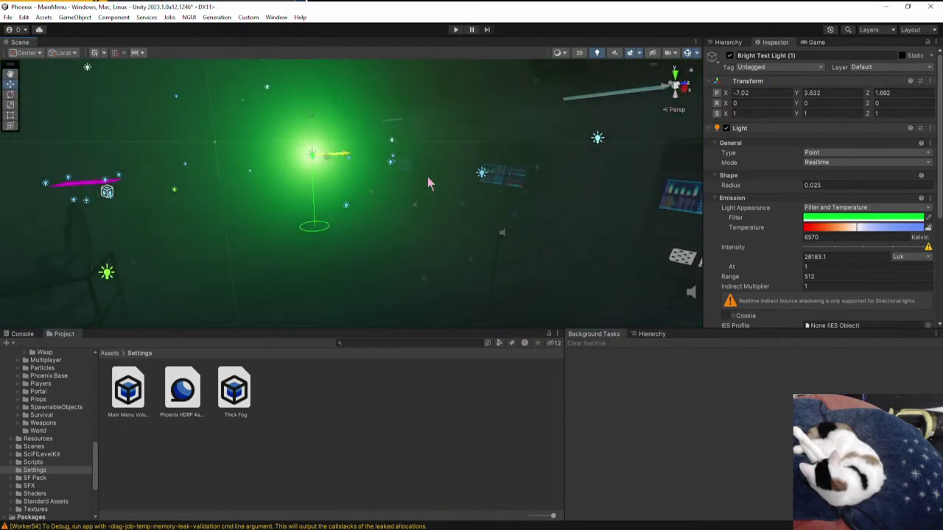
drag(430, 183, 512, 209)
drag(474, 145, 486, 249)
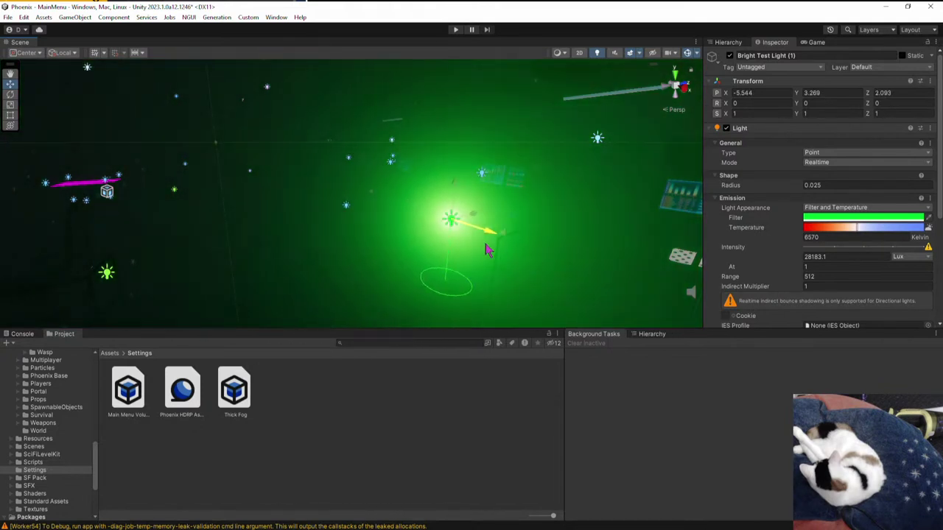
right_drag(486, 249, 375, 186)
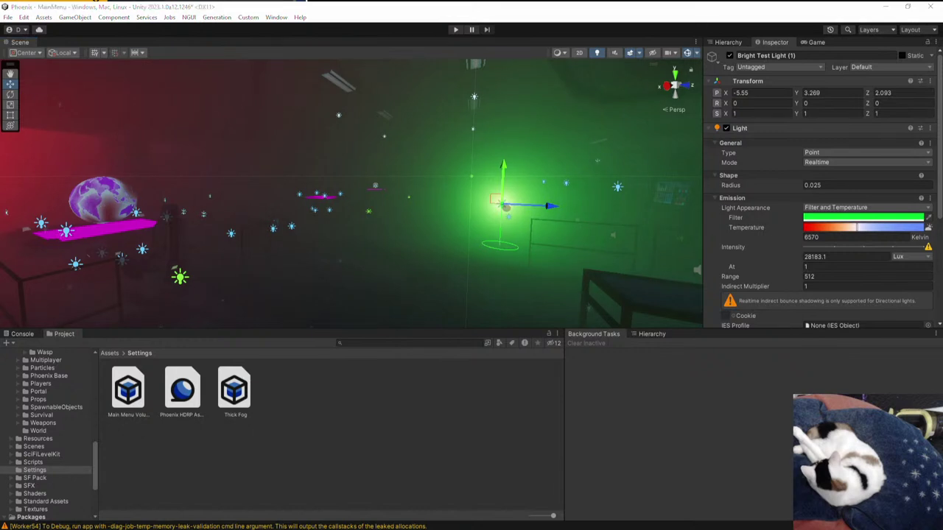
- On the Thick Fog volume, try the Base Height override and enable the Maximum Height override with a value of 44
key(ctrl+z)
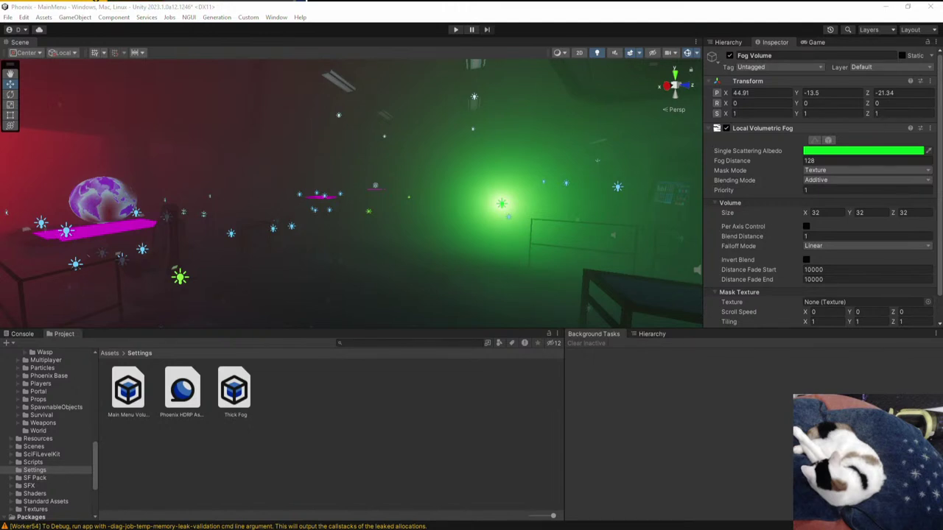
click(376, 186)
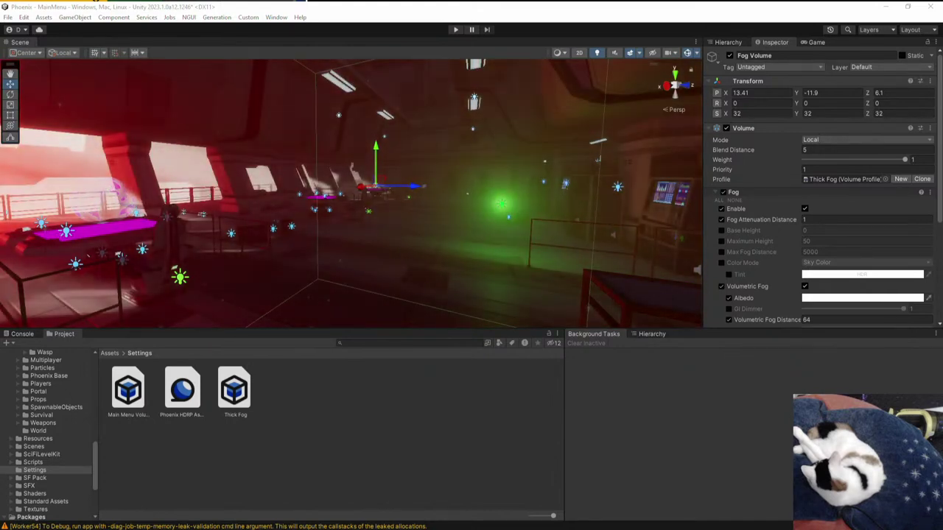
click(721, 230)
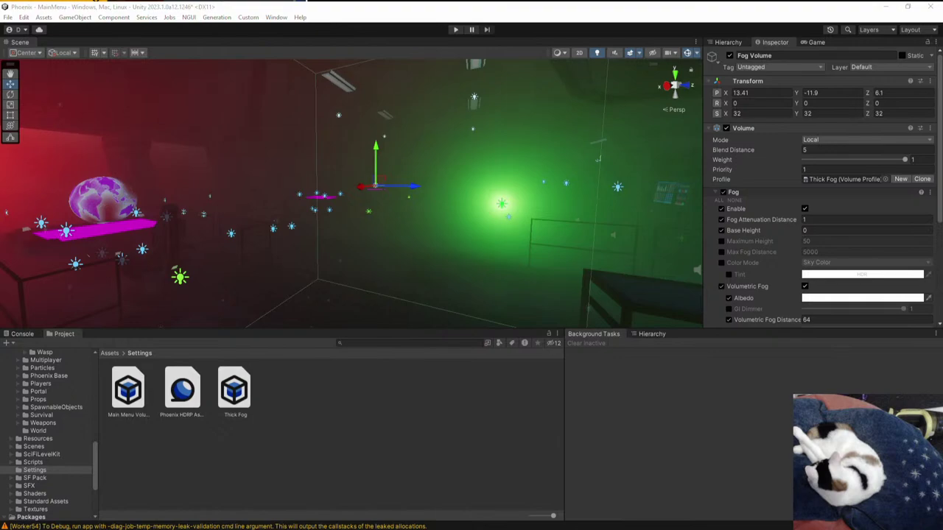
right_drag(339, 225, 371, 214)
key(s)
alt+drag(371, 214, 461, 172)
right_drag(461, 172, 873, 202)
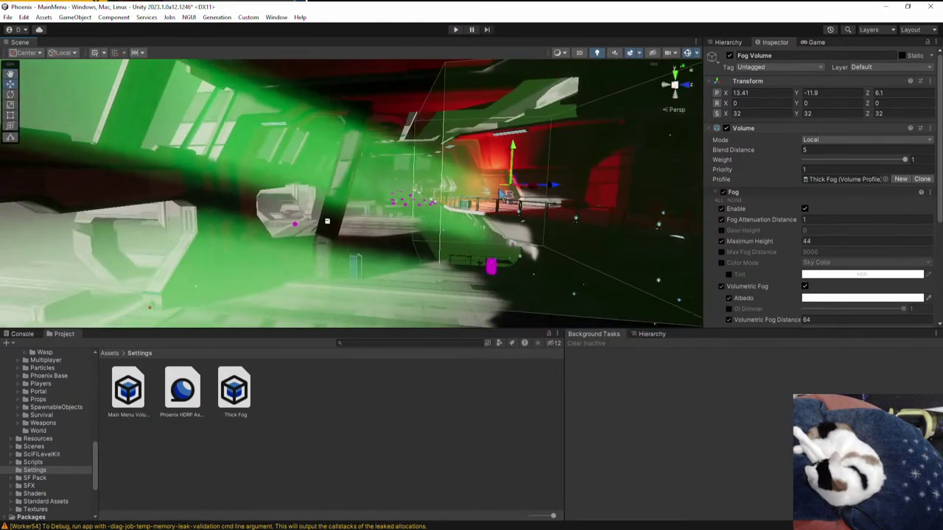
alt+drag(501, 196, 366, 187)
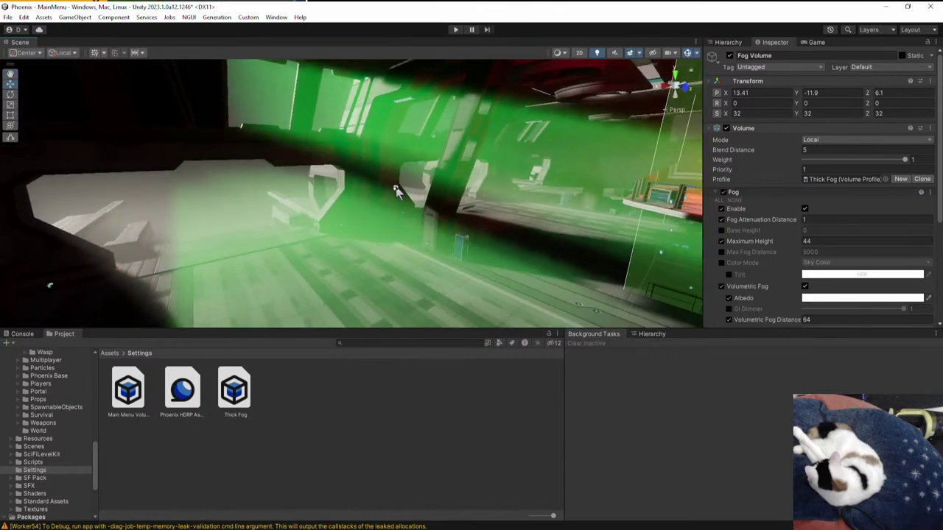
- Select the Ext_Door_Big_01 door mesh and examine its place on the ship from outside
click(395, 191)
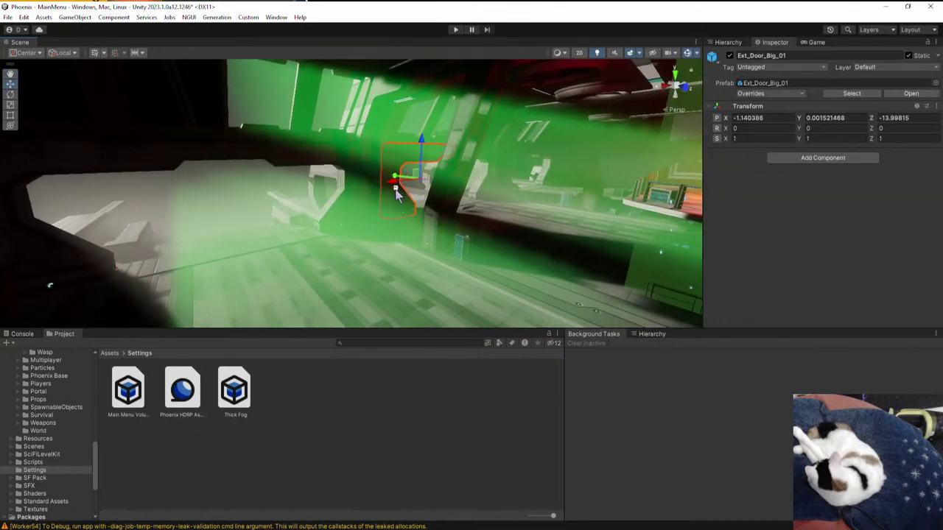
click(397, 193)
key(w)
right_drag(471, 223, 716, 223)
key(s)
key(f)
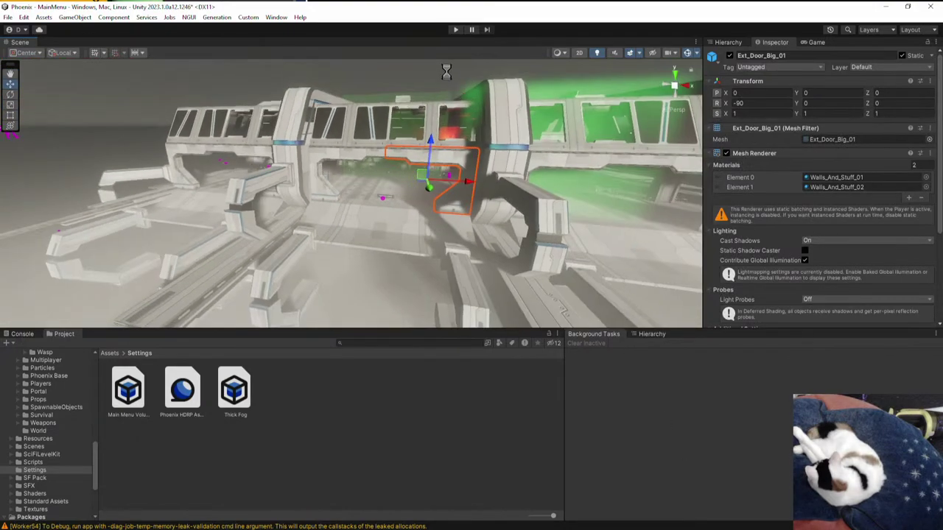
- Run the main menu scene to check its lighting and fog in game, and stop it again
click(457, 29)
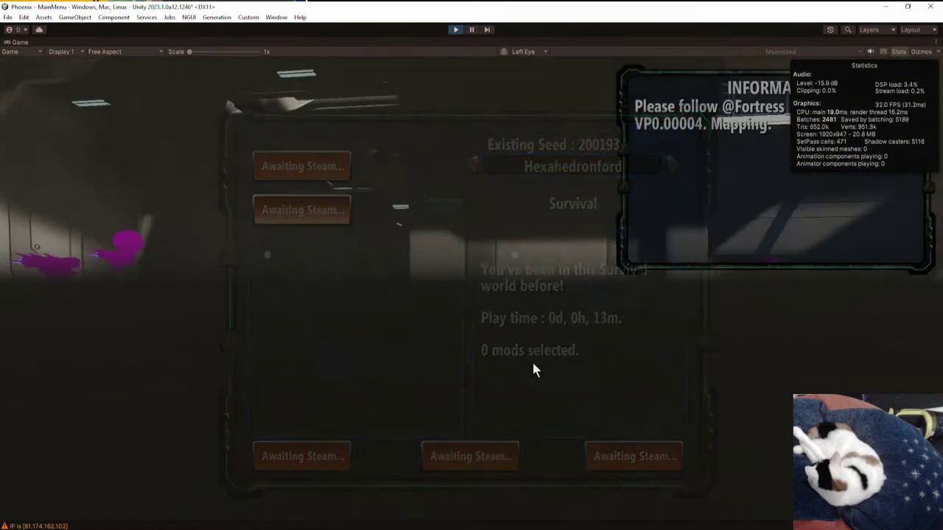
click(456, 29)
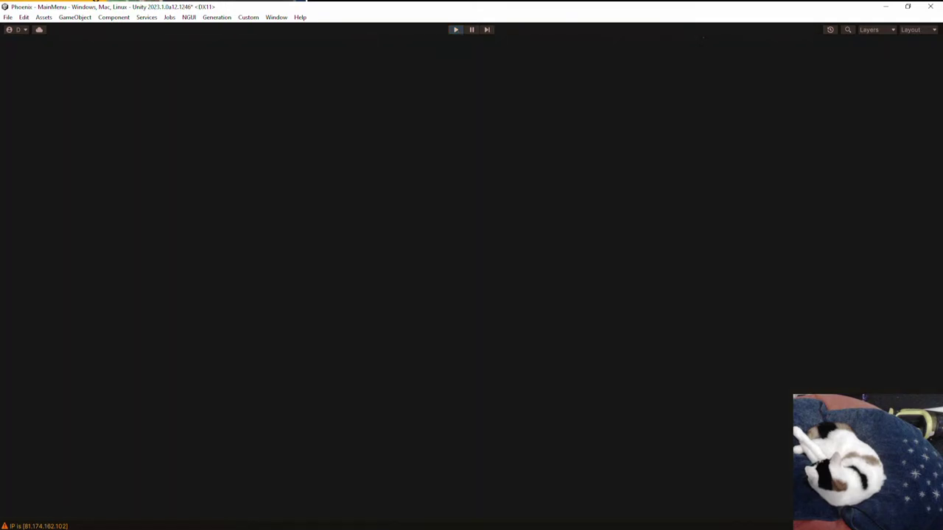
- Undo the last two editor actions, and run the main menu scene into the existing Survival world Hexahedronford
key(ctrl+z)
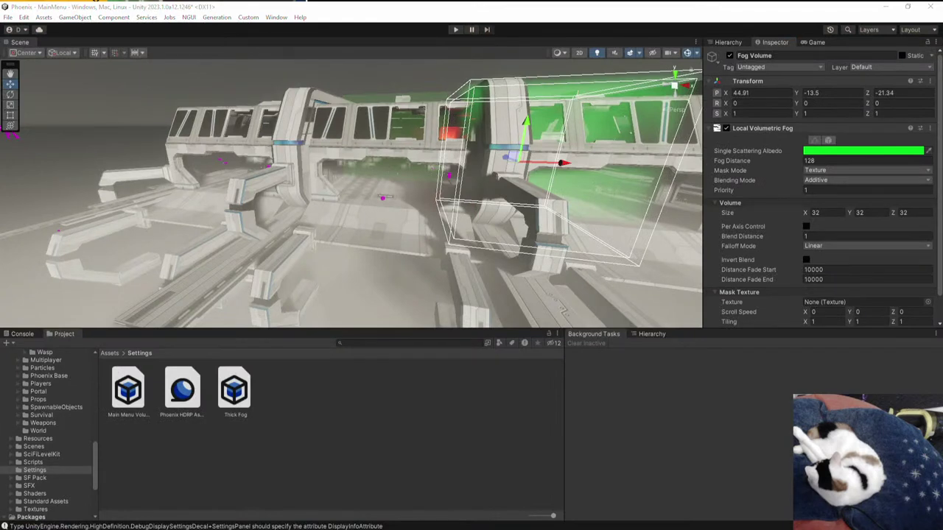
key(ctrl+z)
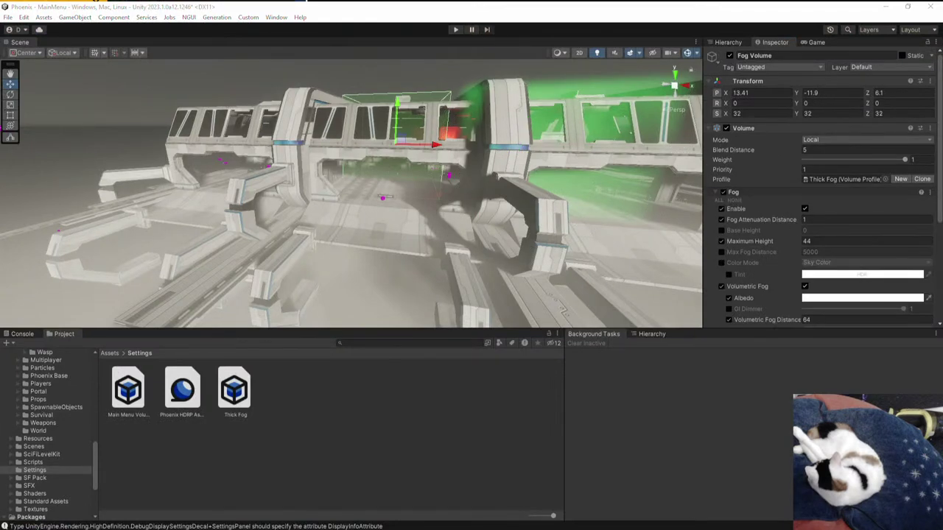
click(456, 30)
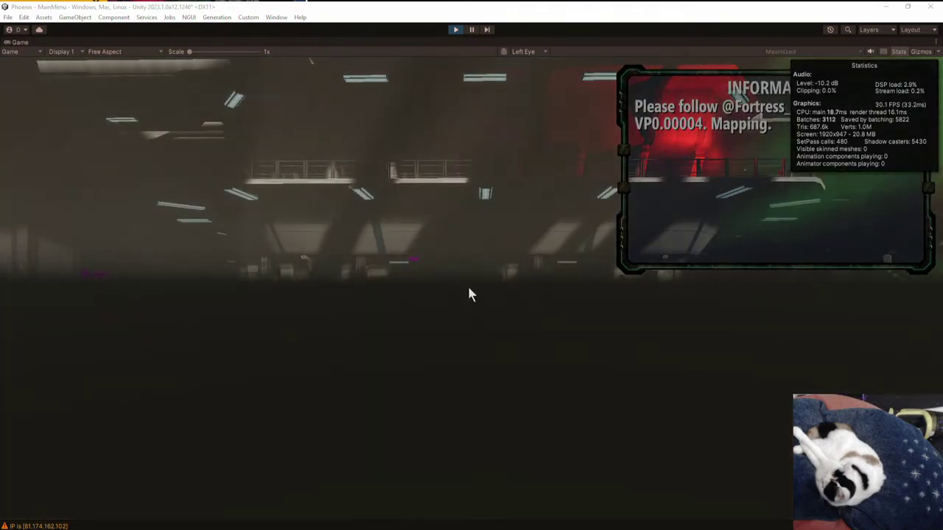
click(480, 271)
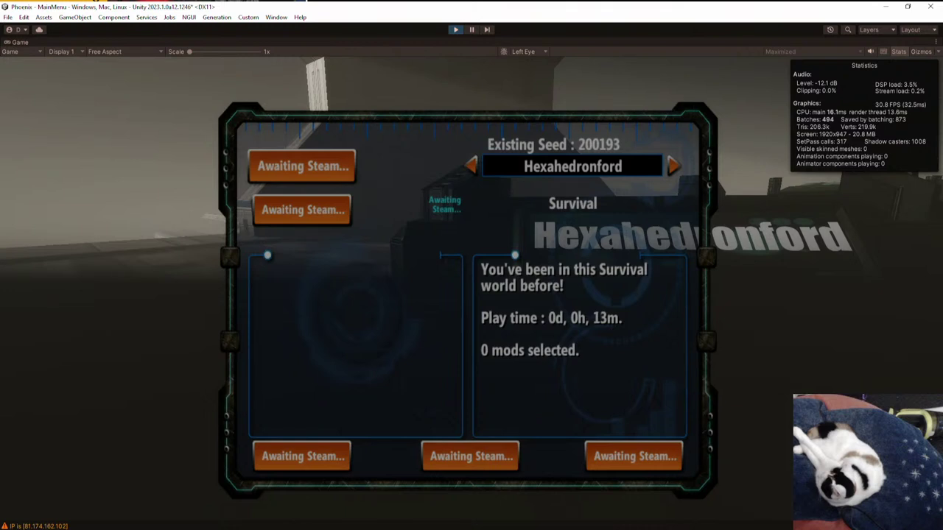
click(302, 167)
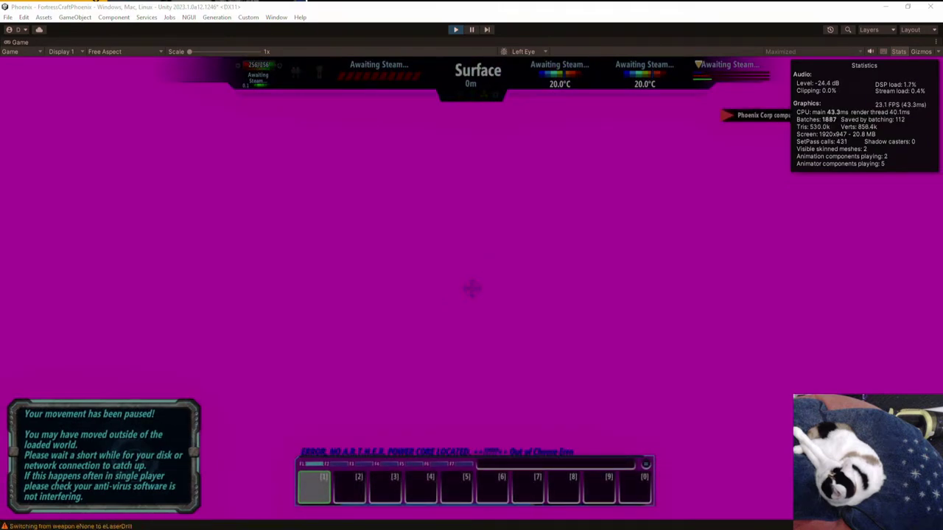
- Walk around the surface world in game to examine its terrain and object rendering, and pause the game
key(alt+Tab)
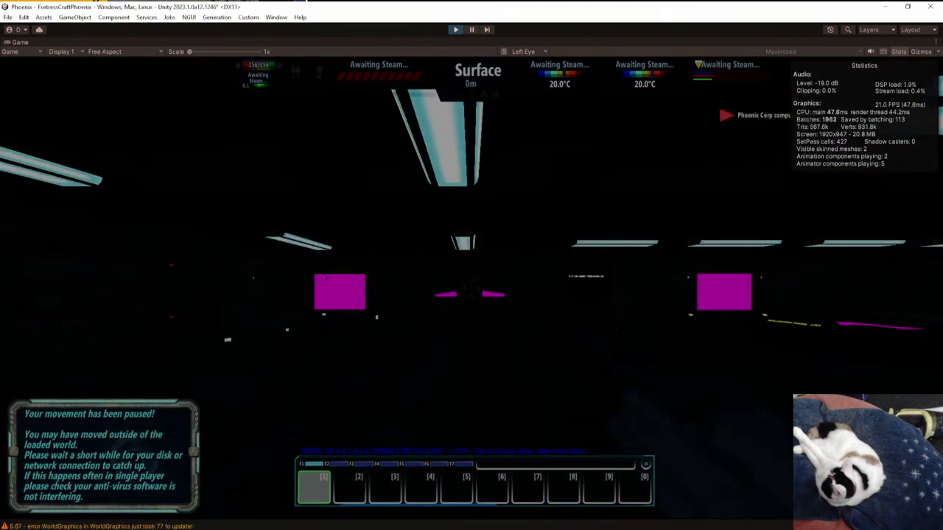
key(w)
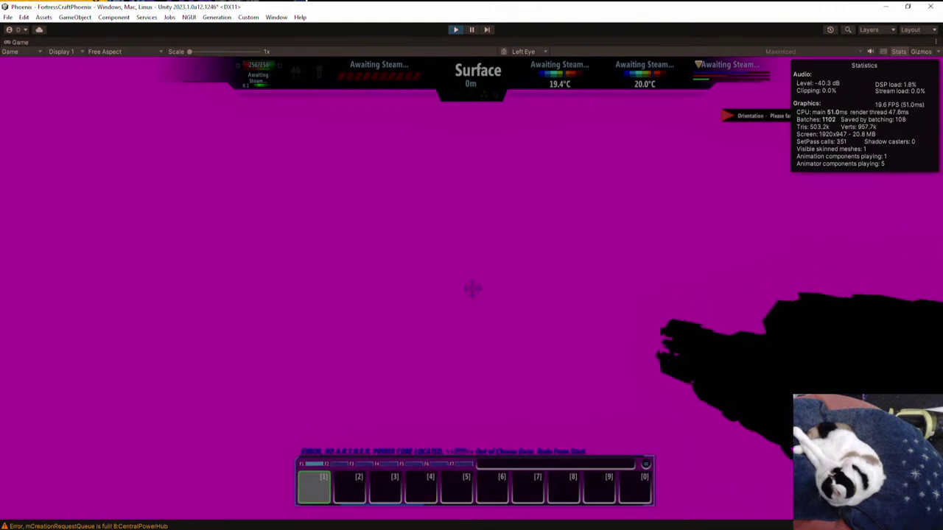
key(alt+Tab)
key(Escape)
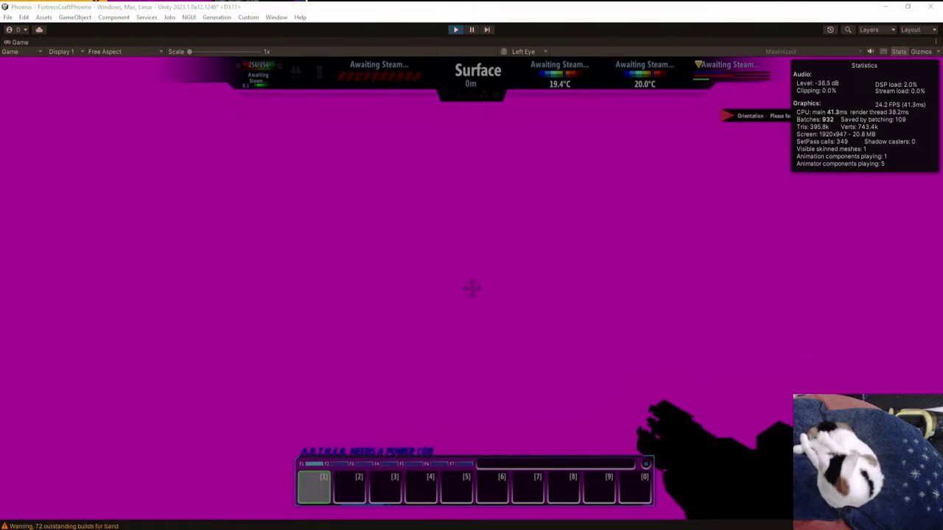
scroll(472, 288, down, 1)
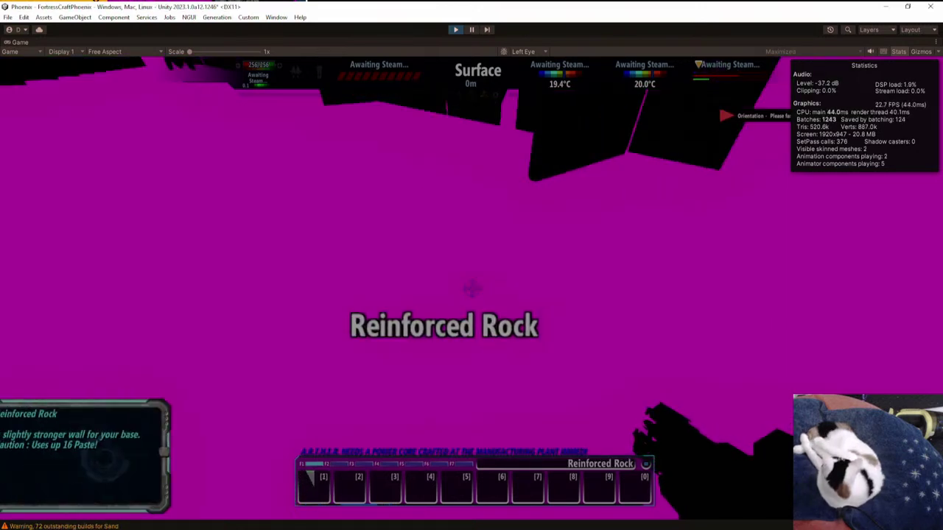
key(w)
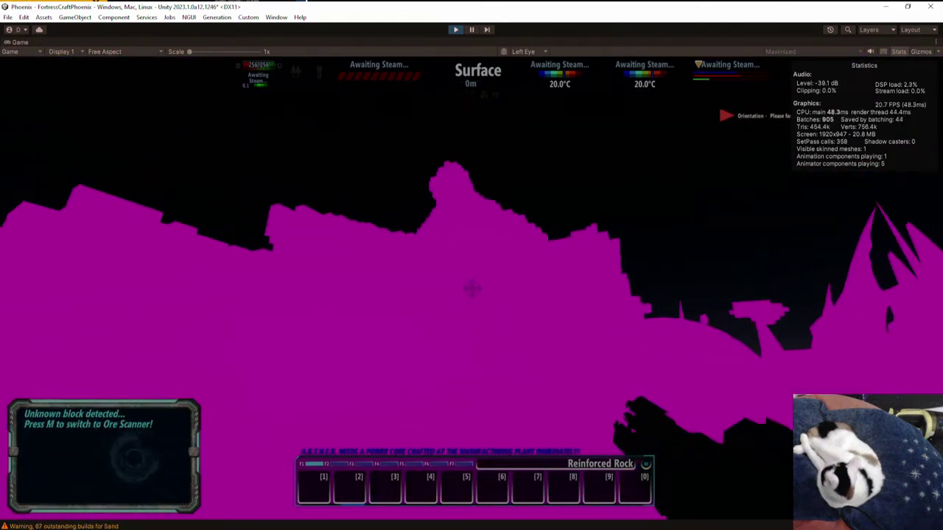
key(ctrl+shift+p)
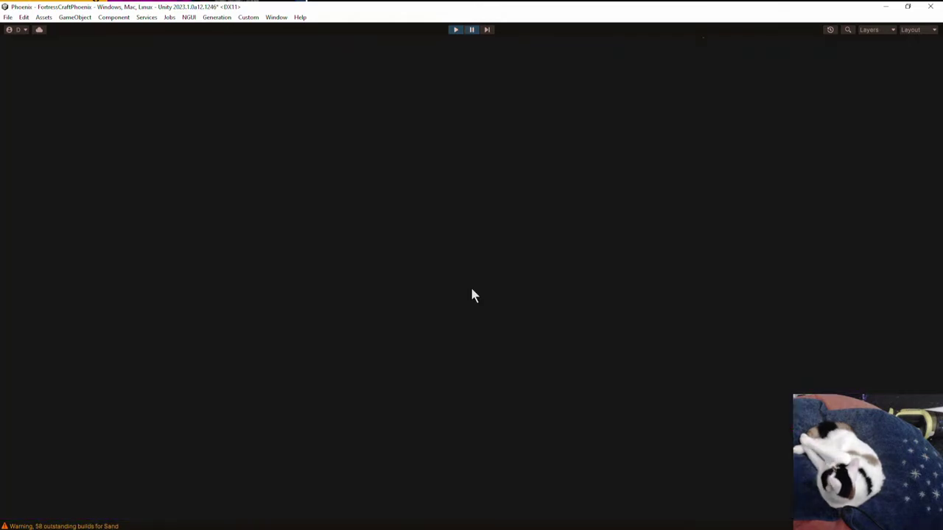
- Inspect the paused world from outside in the Scene view, toggling scene effects and lighting and stepping one frame
right_drag(428, 275, 447, 227)
right_drag(316, 117, 585, 69)
click(632, 54)
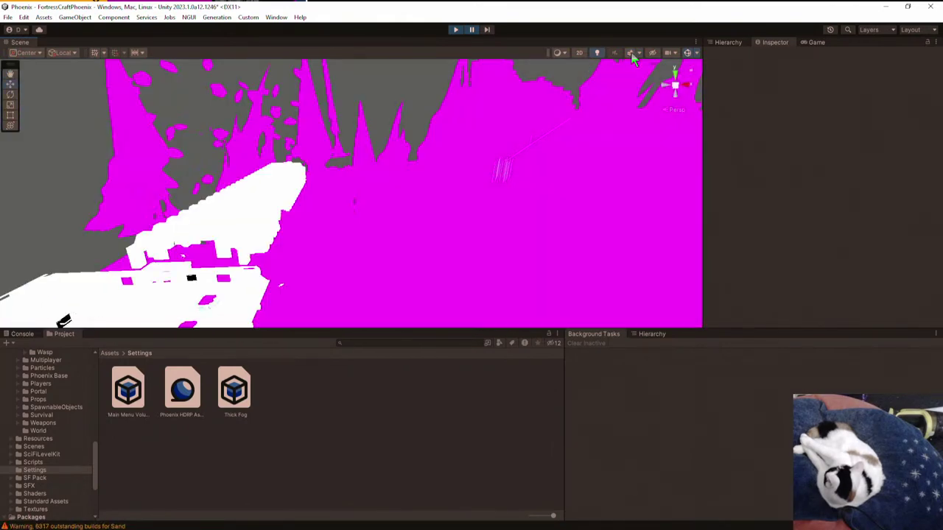
click(631, 54)
click(598, 54)
click(599, 55)
right_drag(452, 222, 473, 67)
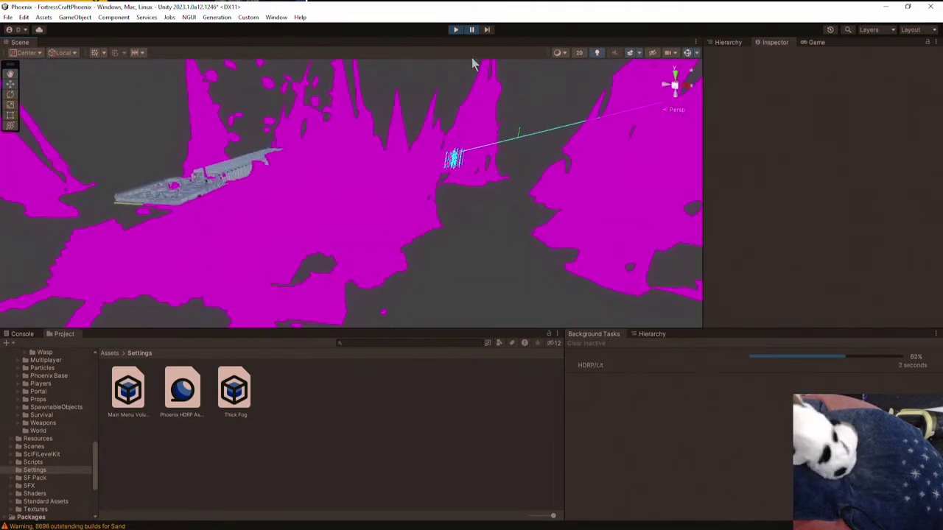
click(488, 32)
right_drag(493, 107, 437, 112)
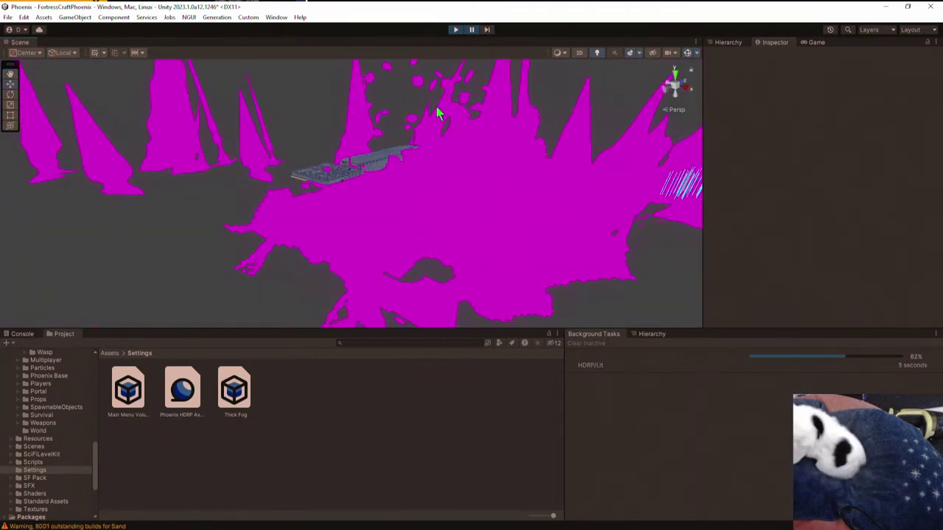
- Show a wider Game view beside the Scene view and set its play mode behaviour to Play in Window
click(810, 42)
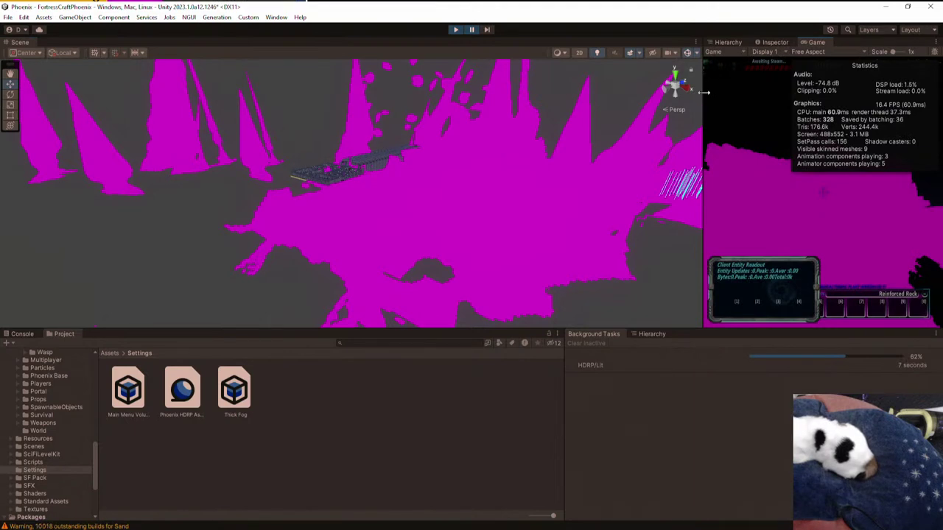
drag(703, 100, 558, 99)
click(850, 52)
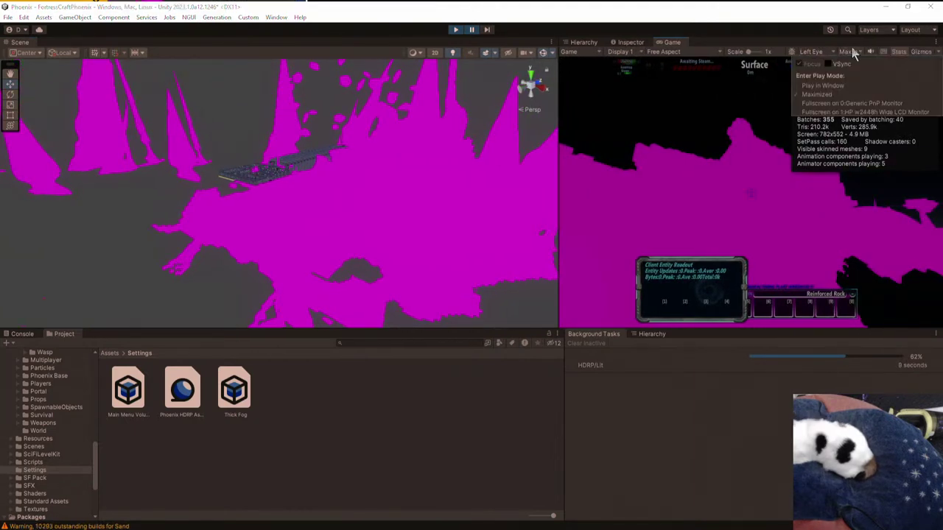
click(823, 85)
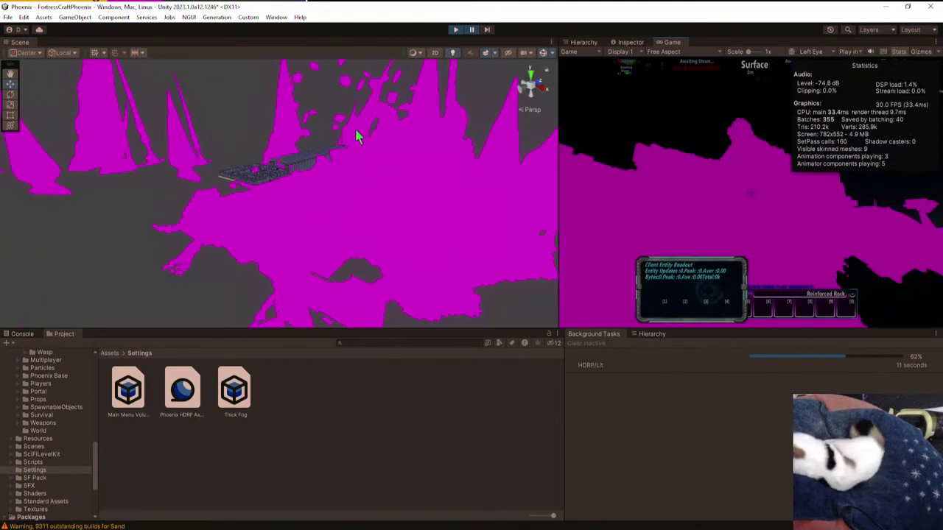
- Locate the floating asteroids' materials in the SpaceUnity Asteroids folder and convert all of them for HDRP
click(282, 162)
right_drag(280, 162, 267, 105)
click(322, 169)
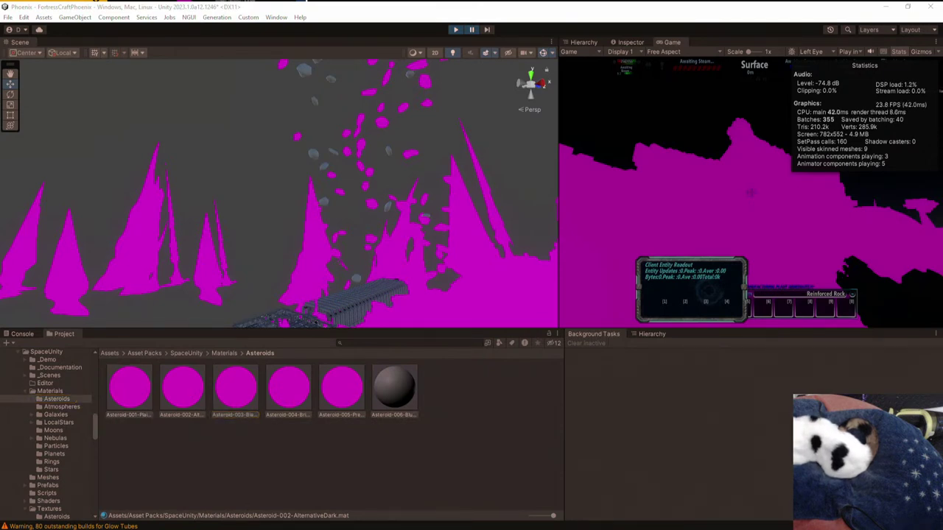
- Select a magenta rock spire, find its materials in Alien_Rocks, and convert all twelve, LG_AMB to RC_SPEC, for HDRP
click(316, 241)
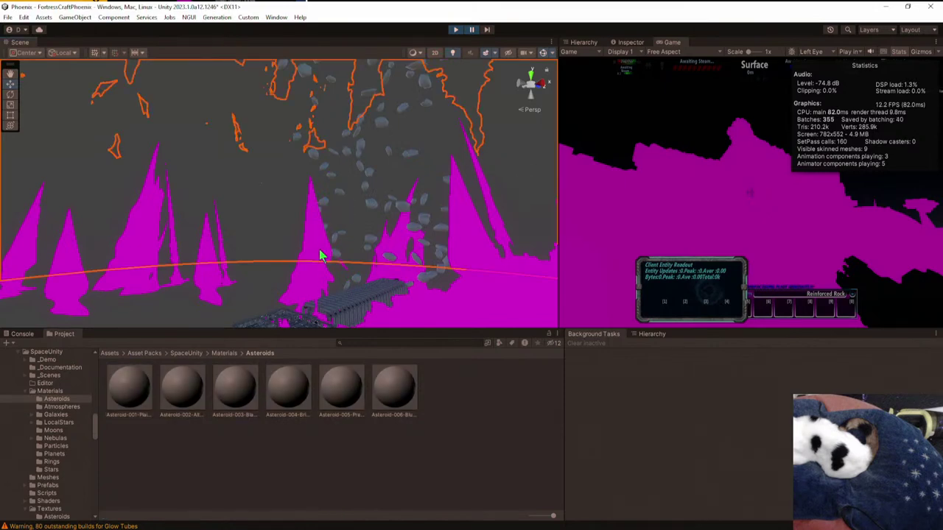
click(324, 277)
click(321, 279)
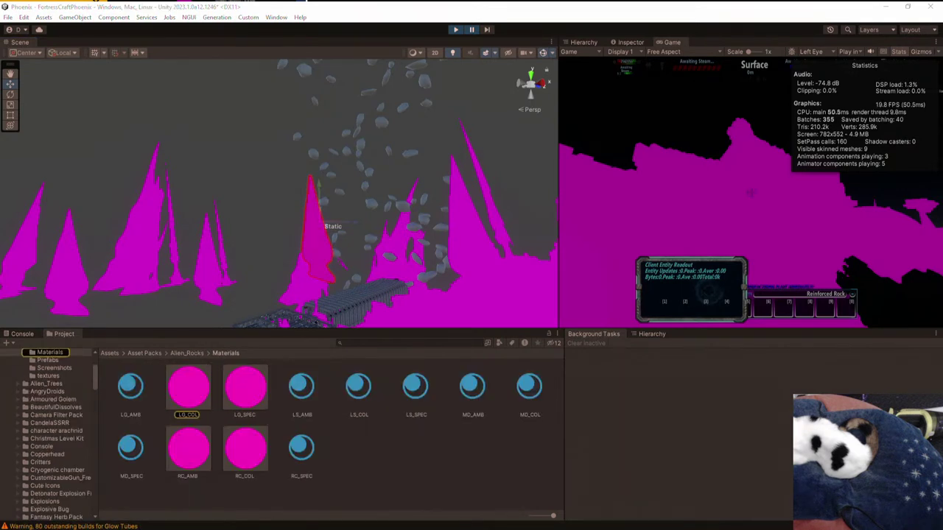
click(302, 449)
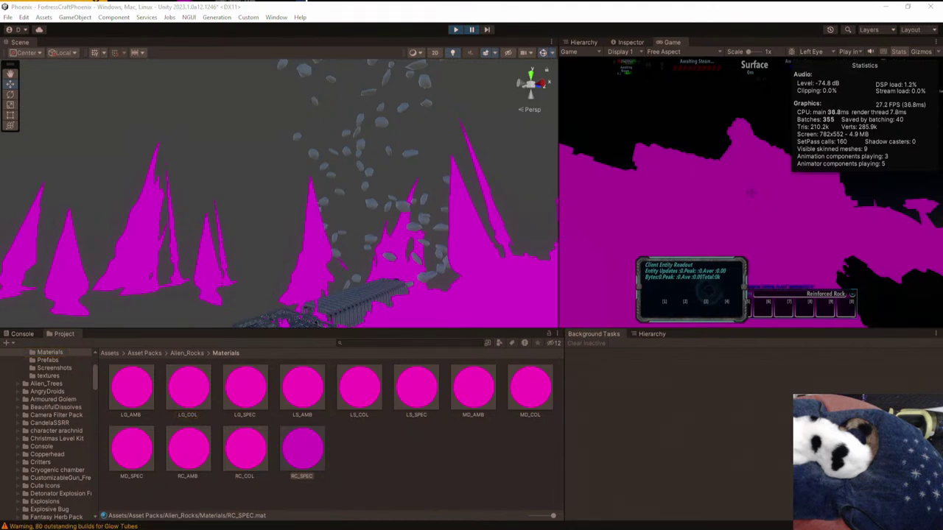
click(48, 376)
click(316, 237)
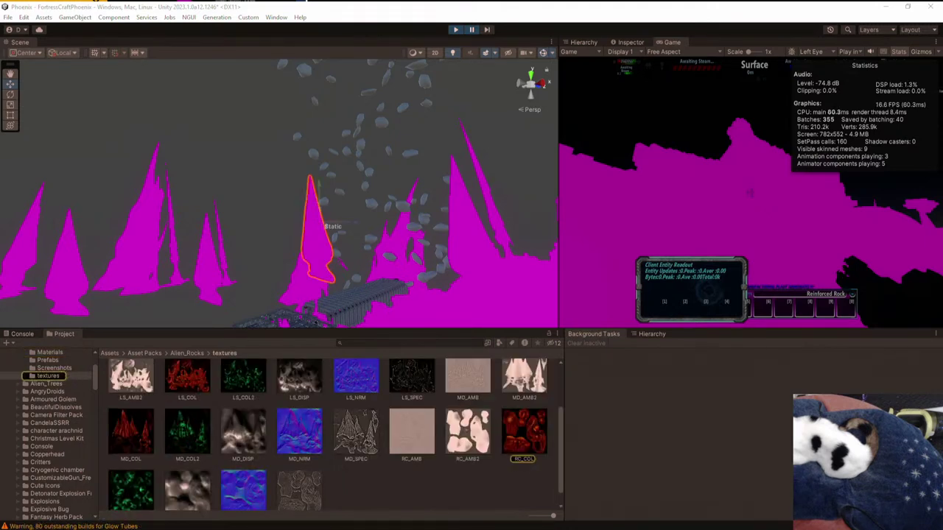
click(50, 352)
click(131, 388)
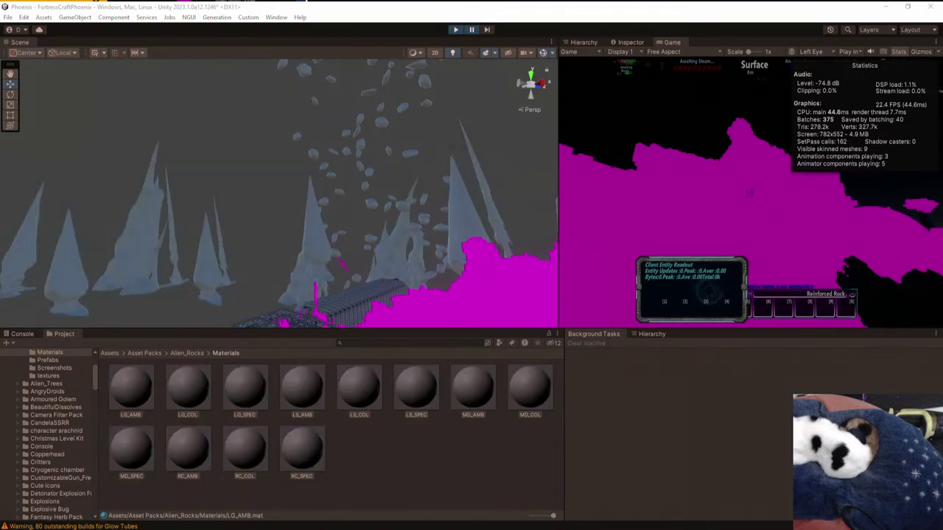
- Select the magenta terrain and apply the Phoenix Terrain Shader from the Shaders/Phoenix folder to it
right_drag(342, 237, 350, 268)
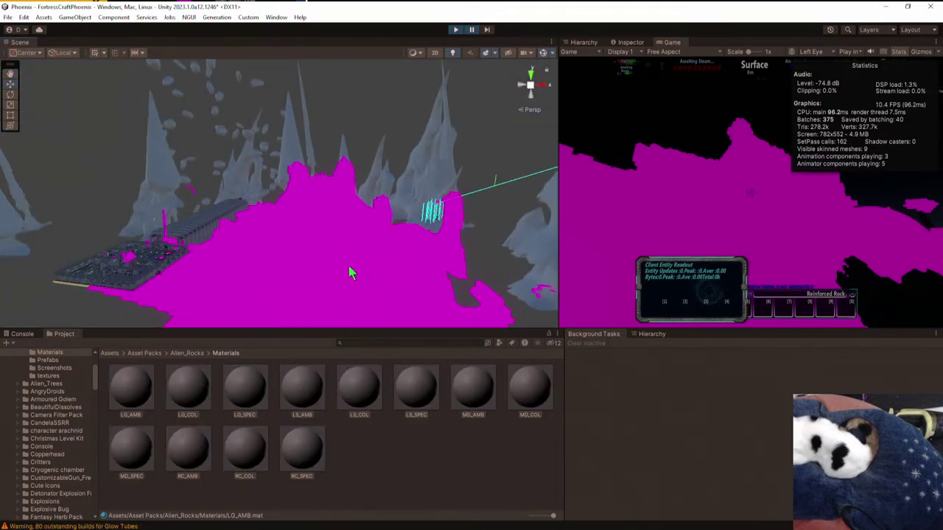
click(350, 268)
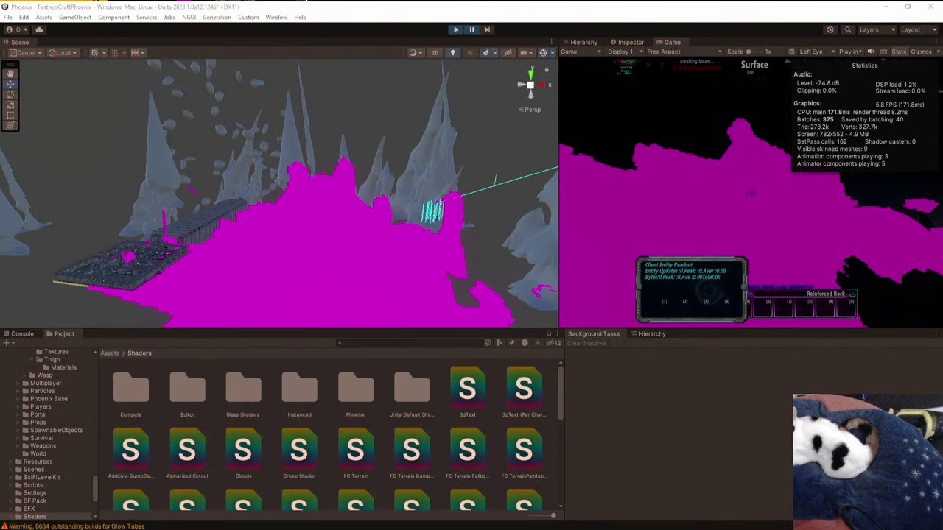
double_click(355, 390)
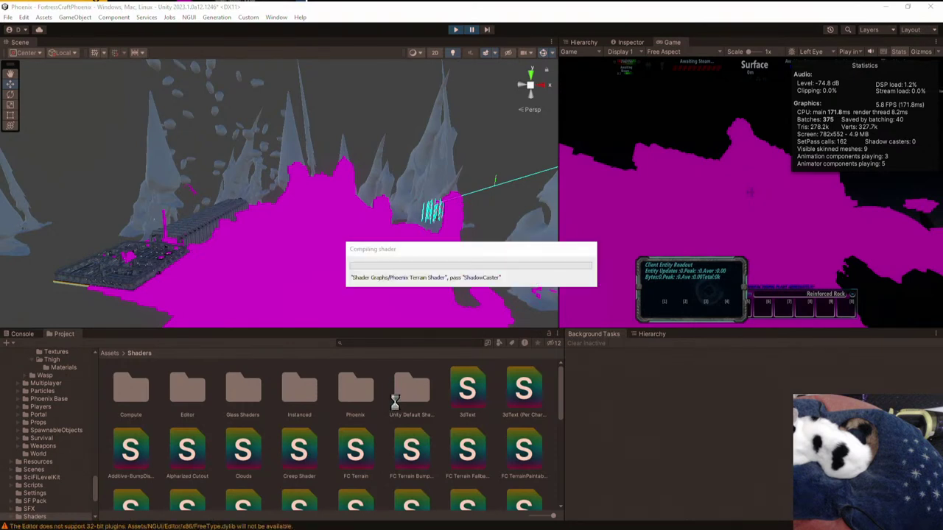
click(359, 301)
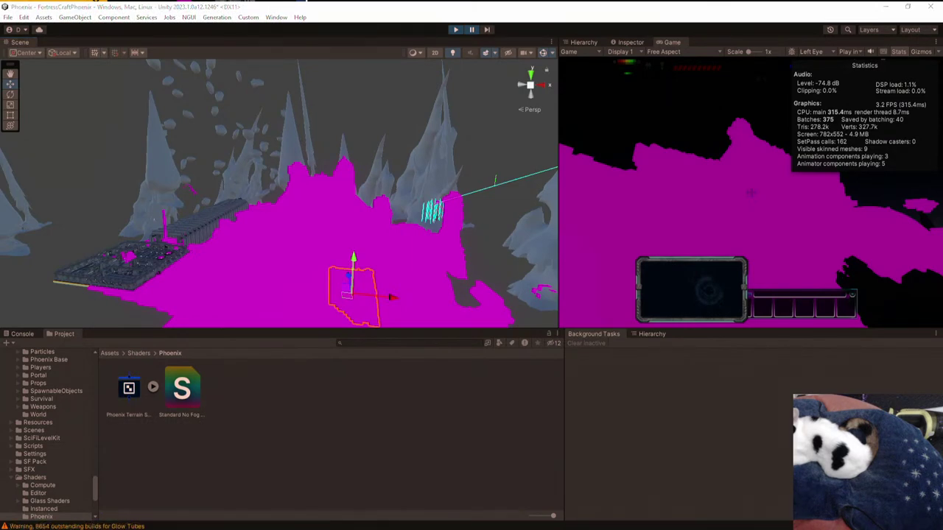
right_drag(375, 213, 291, 230)
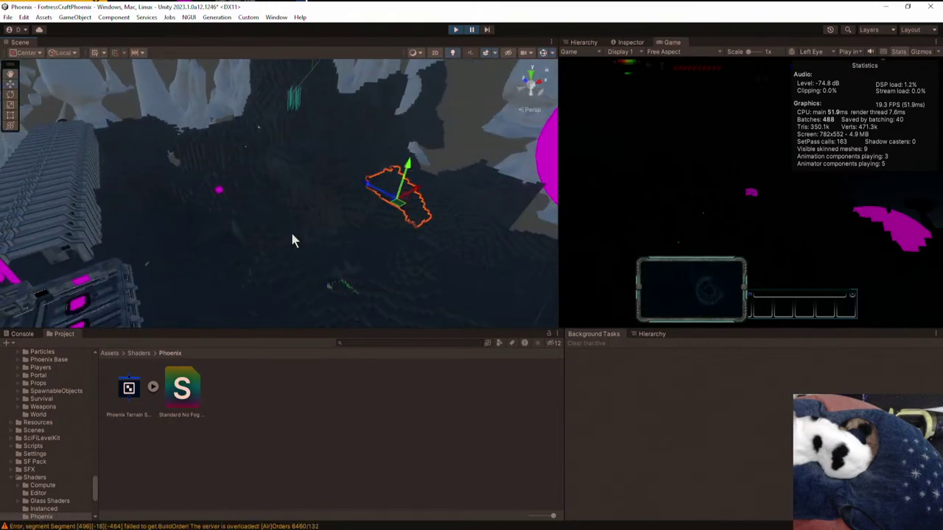
- Resume the game to check the terrain's look in the Game view, and pause it again
click(809, 52)
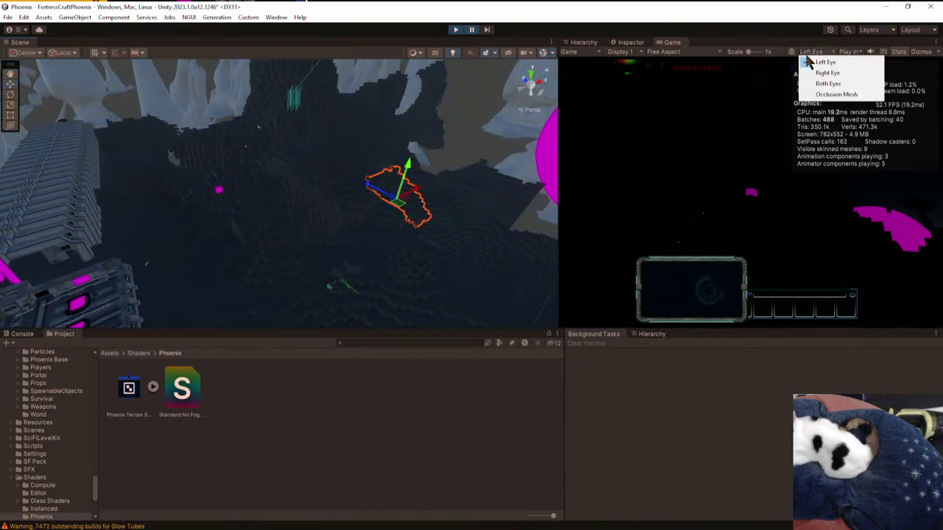
click(809, 79)
click(472, 30)
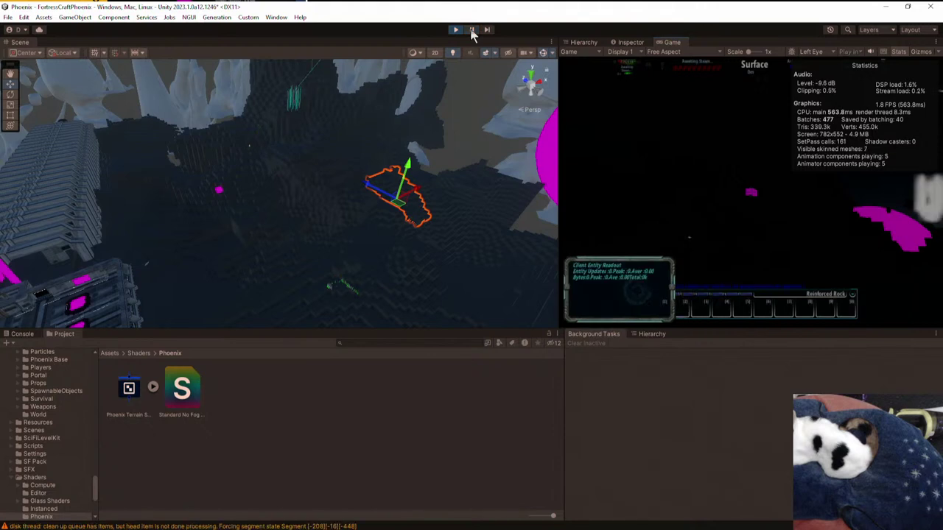
click(817, 53)
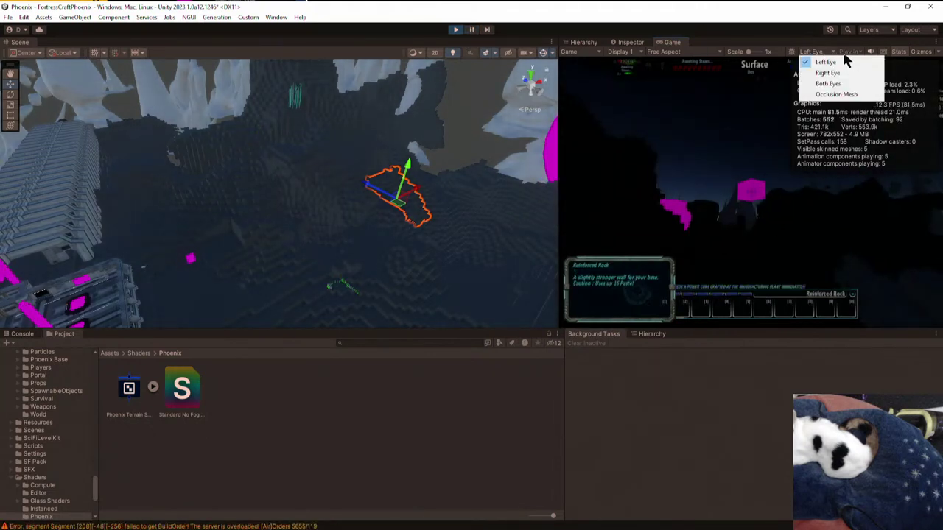
click(806, 83)
key(alt+Tab)
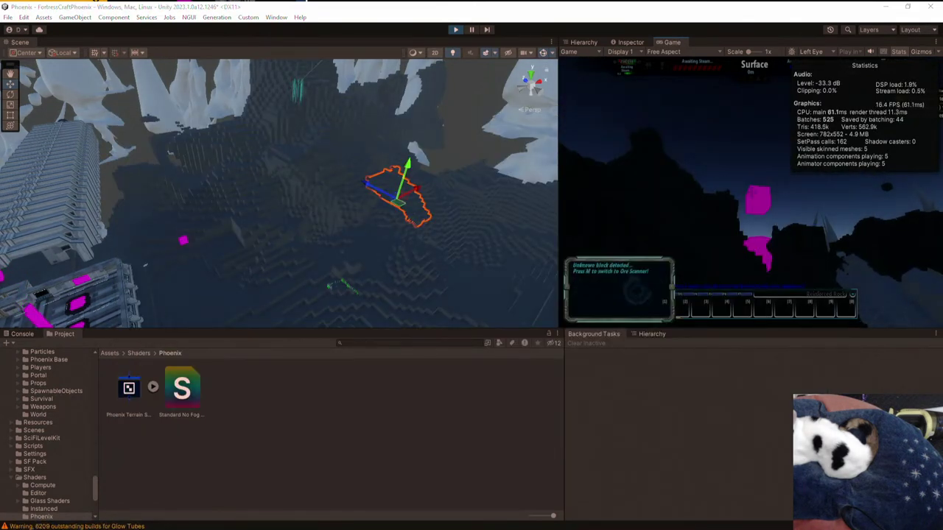
key(alt+Tab)
key(ctrl+shift+p)
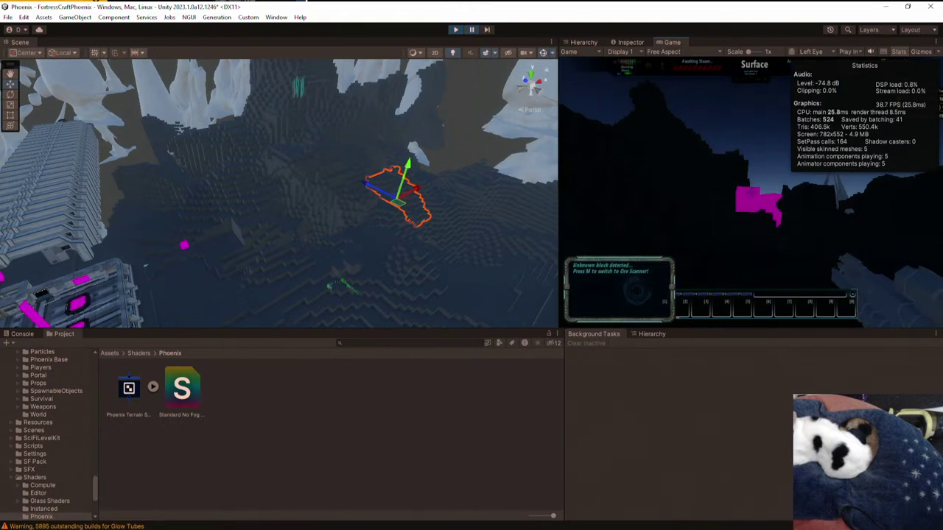
- Deselect the terrain segment and widen the Game view to about two thirds of the editor
click(657, 60)
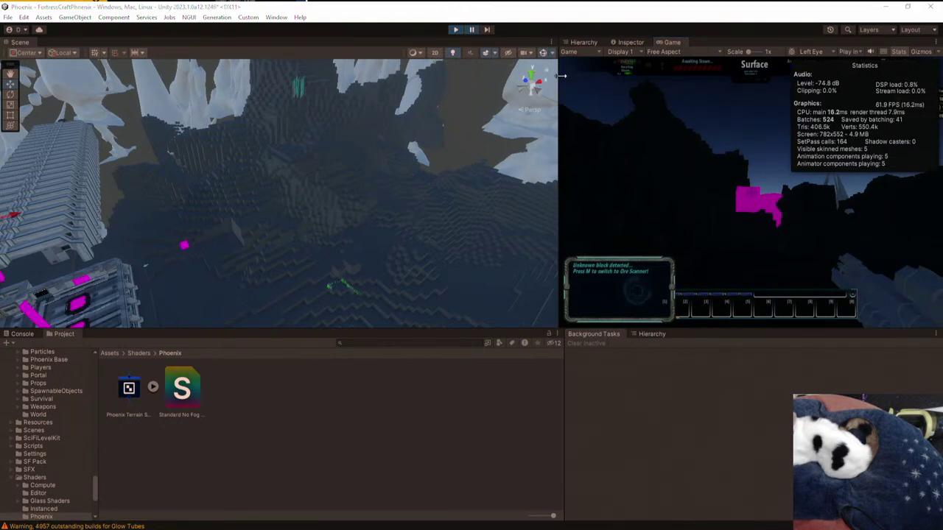
drag(559, 77, 307, 78)
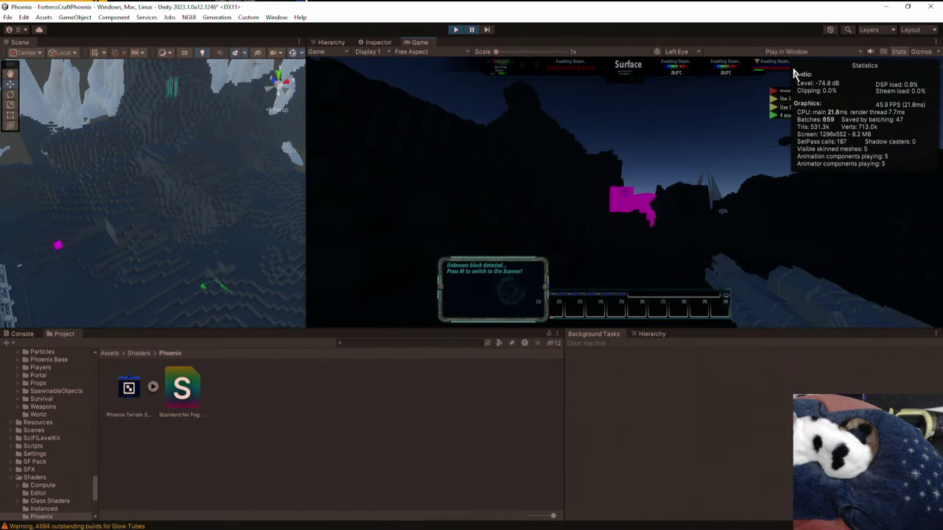
- Set the Game view to run maximized in play mode and resume the game
click(859, 53)
click(791, 94)
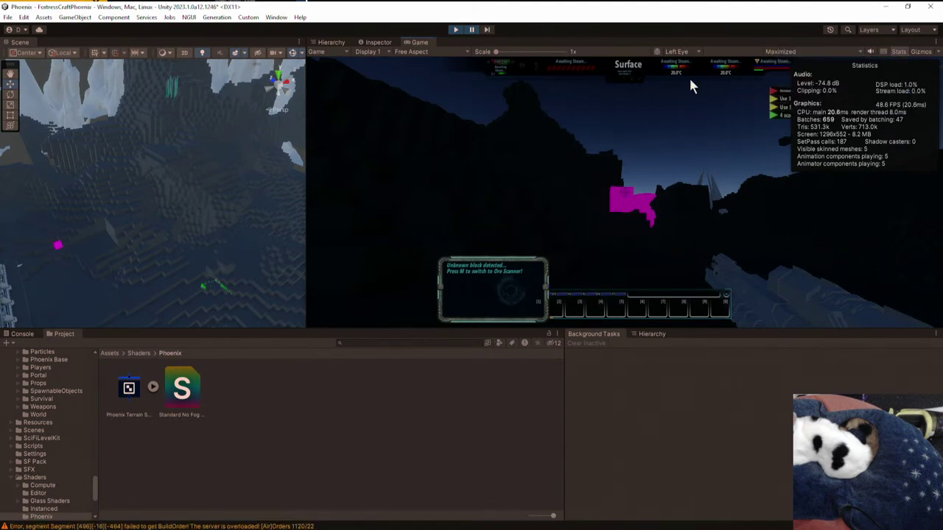
click(472, 31)
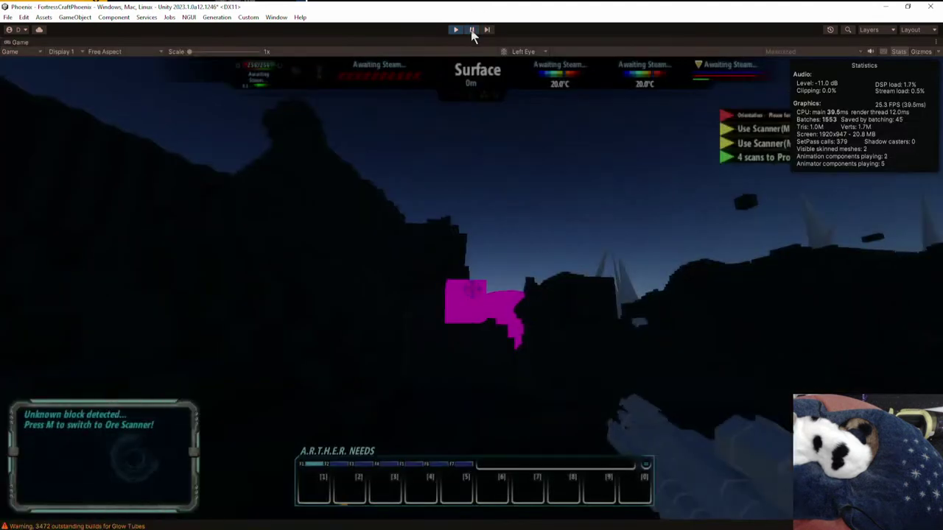
click(472, 31)
click(473, 32)
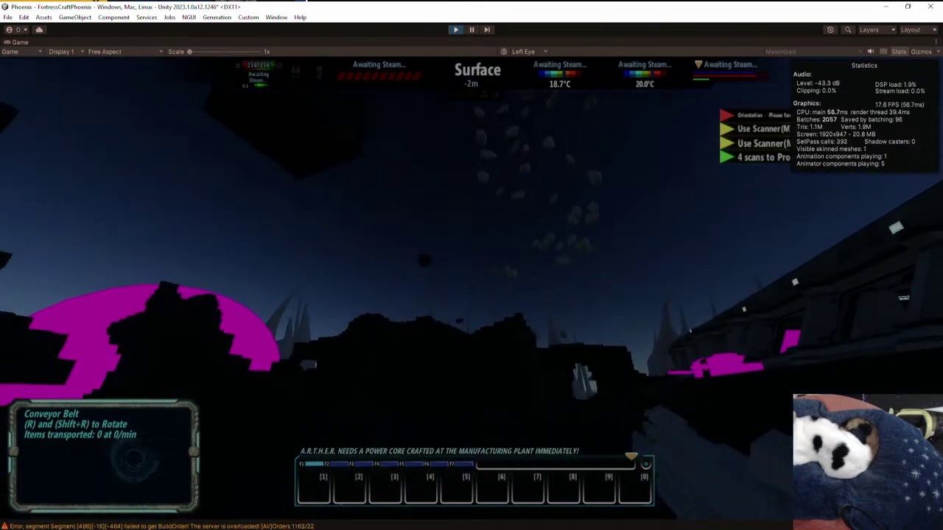
- Look around the surface in the running game to check the terrain, asteroids and magenta dome, and pause it
key(alt+Tab)
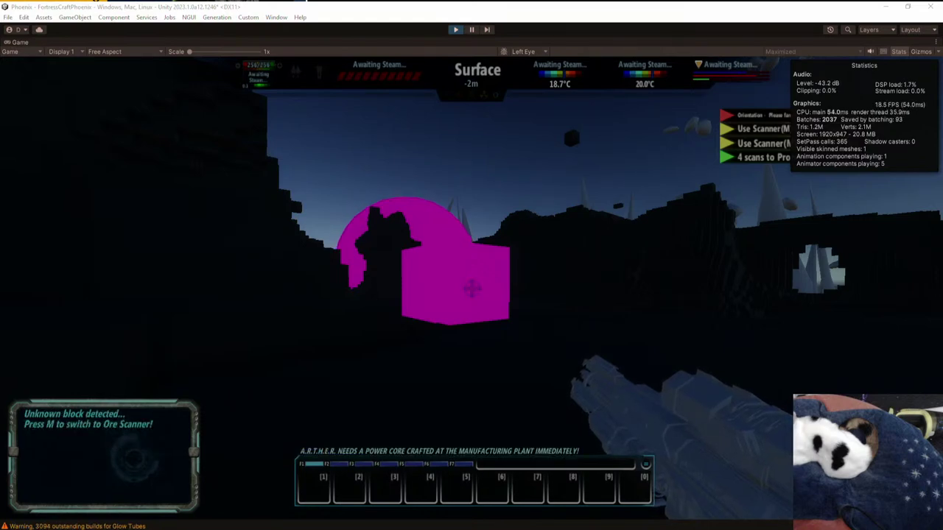
key(ctrl+shift+p)
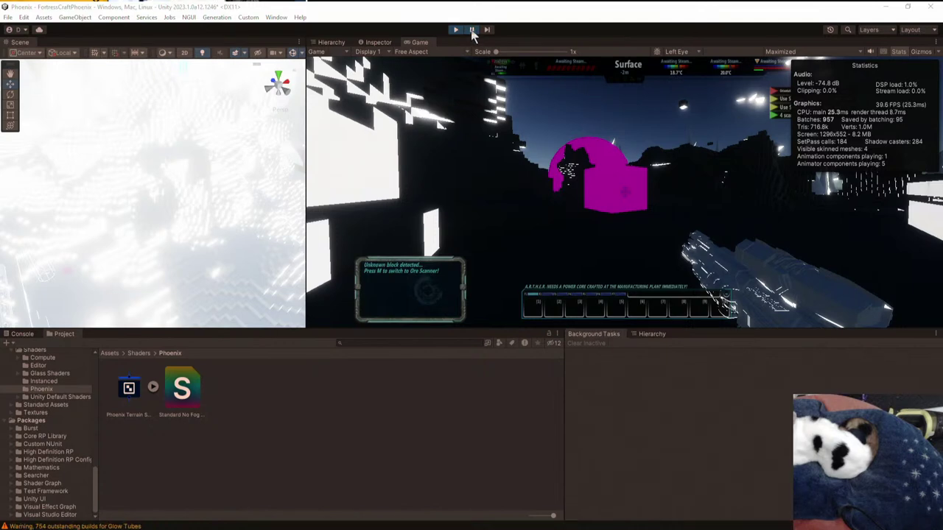
key(shift+space)
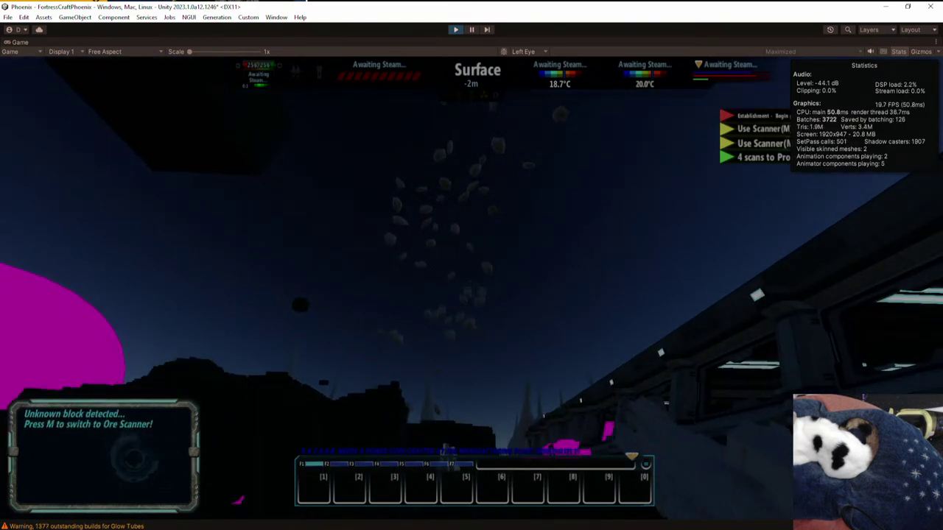
key(shift+space)
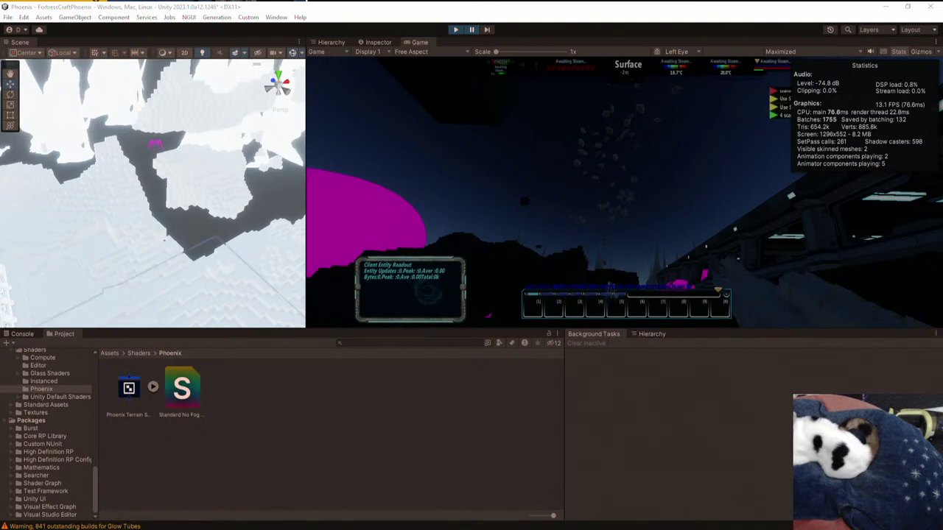
- Frame the magenta dome and its ring of rock spires in the Scene view and examine them from several angles
key(f)
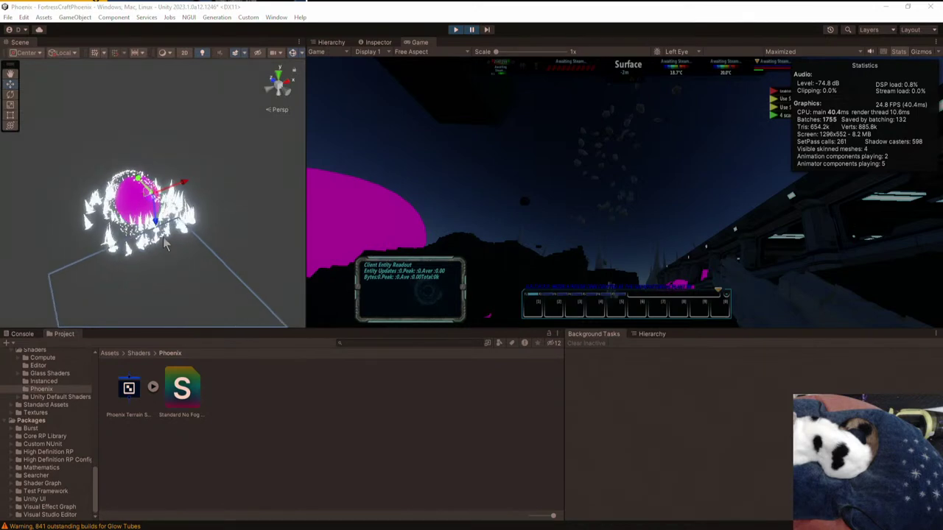
scroll(200, 234, up, 3)
alt+drag(201, 236, 281, 90)
middle_drag(231, 198, 310, 156)
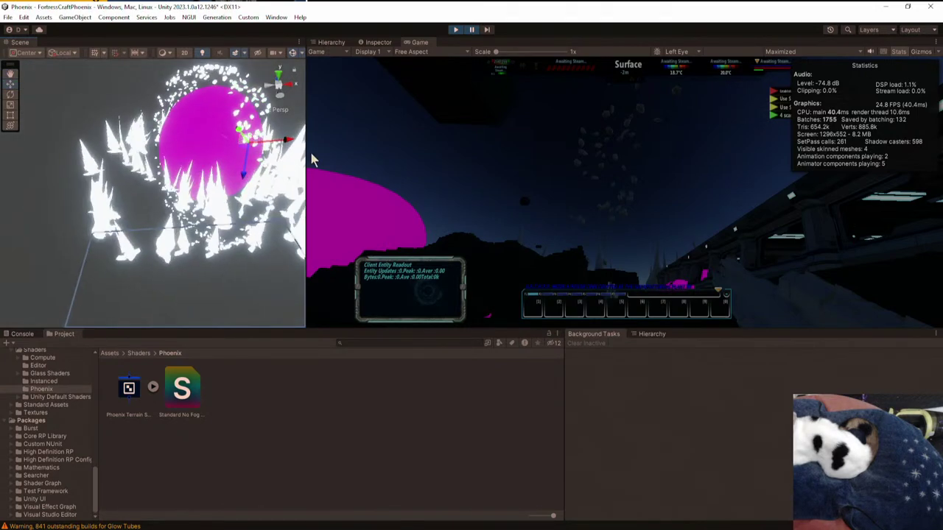
alt+drag(265, 166, 222, 151)
right_drag(223, 151, 199, 175)
key(f)
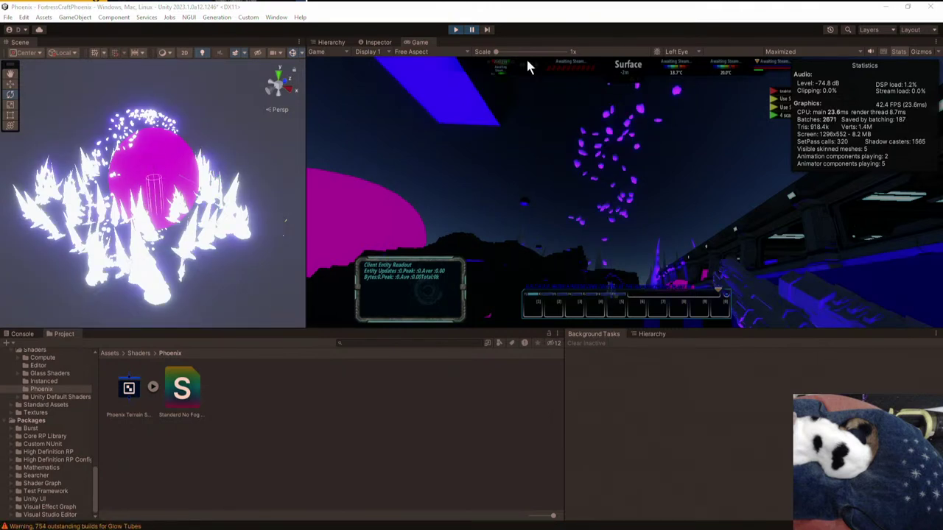
- Alternate between running and pausing the game to compare the dome and lighting in the Game and Scene views
click(471, 31)
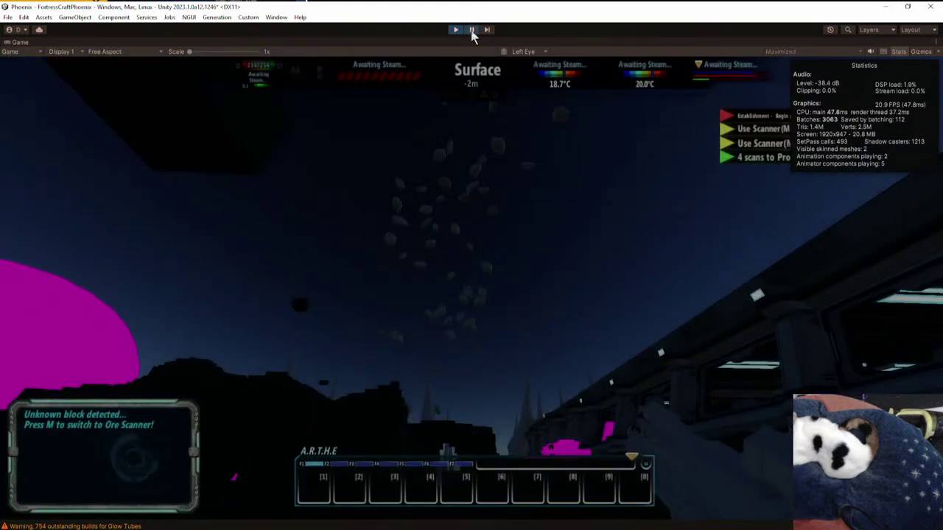
click(471, 32)
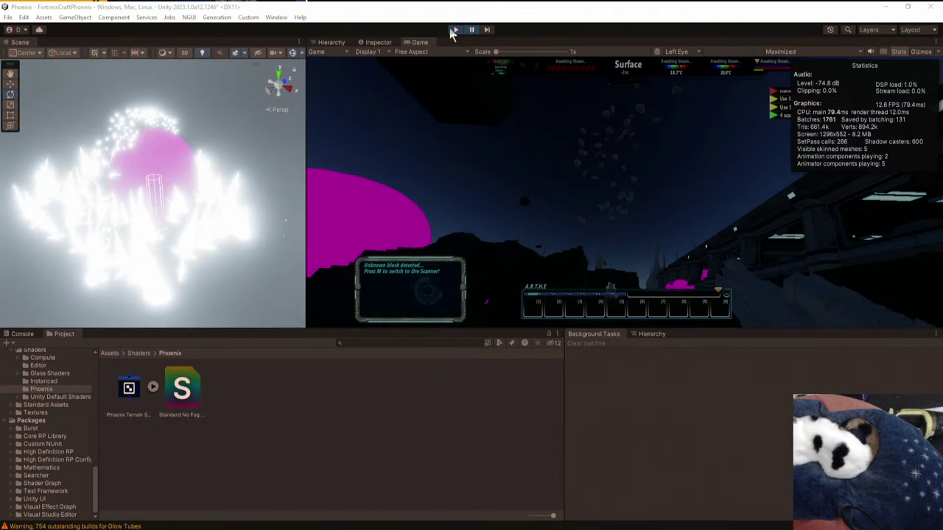
click(471, 29)
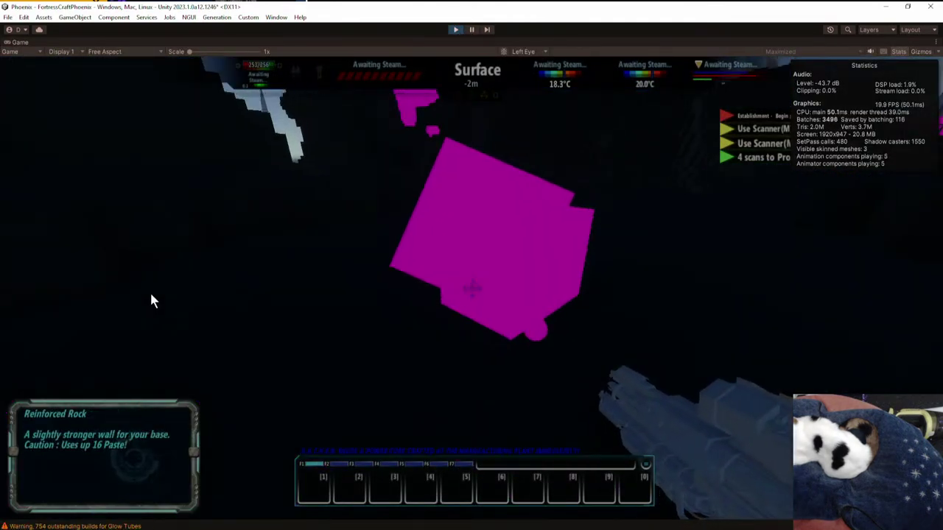
key(ctrl+shift+p)
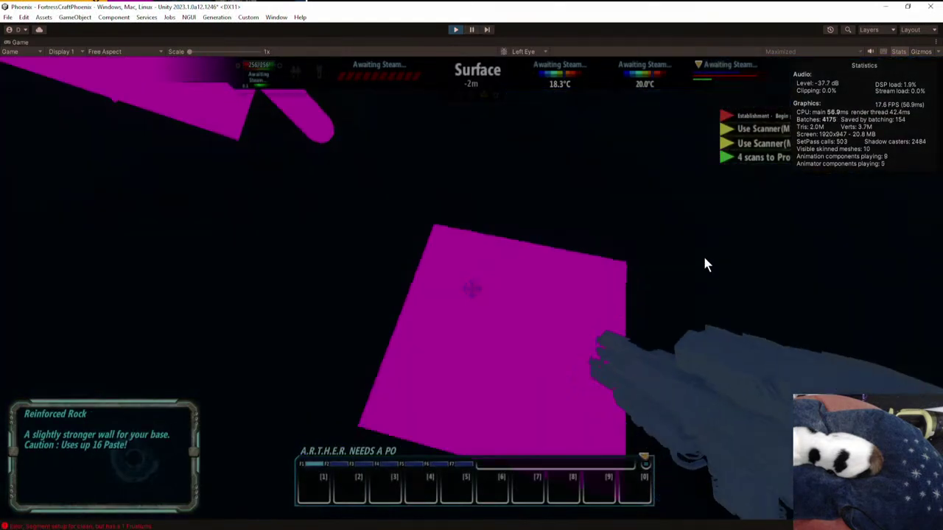
- Walk across the surface in the running game to examine the magenta objects and blue glow, and pause it
click(705, 264)
click(472, 289)
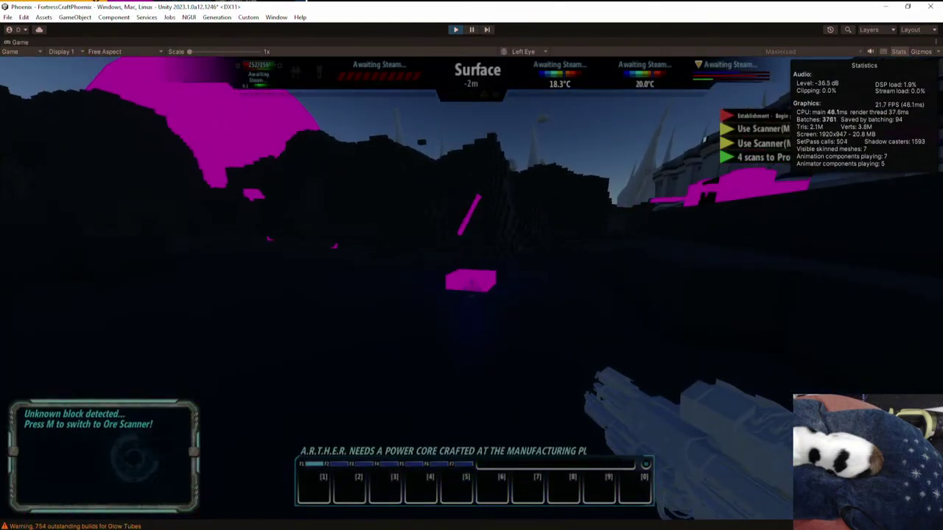
key(w)
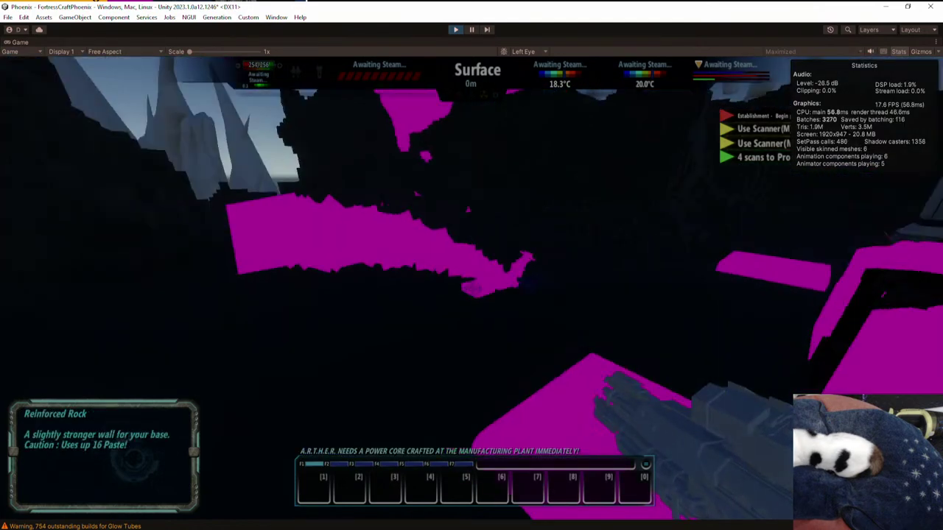
key(w)
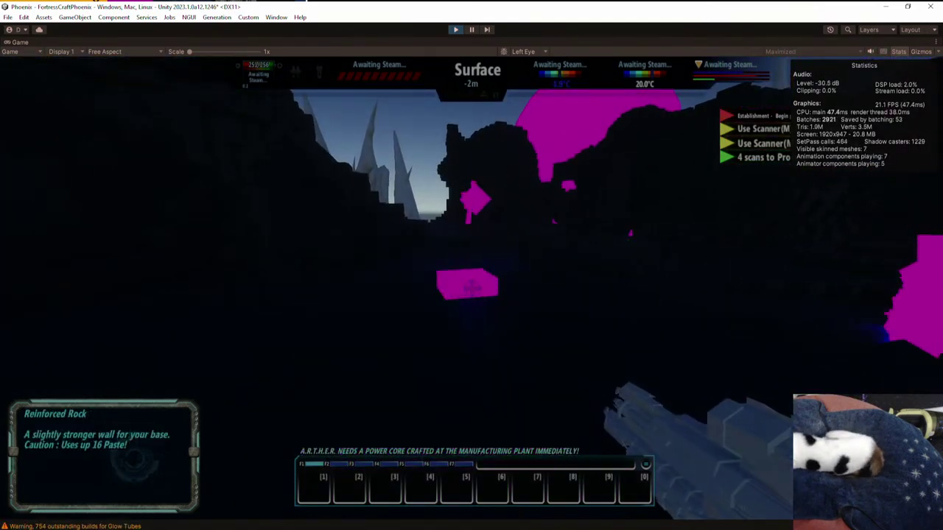
key(alt+Tab)
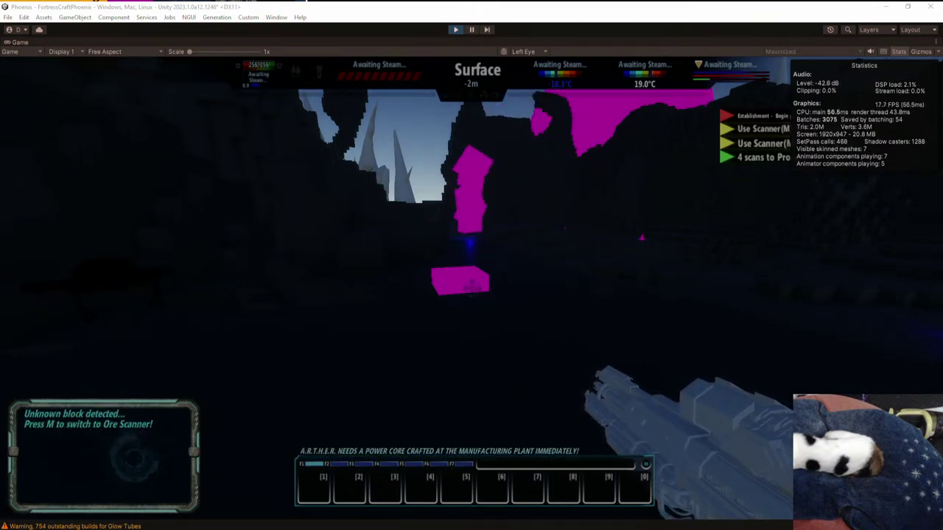
key(ctrl+shift+p)
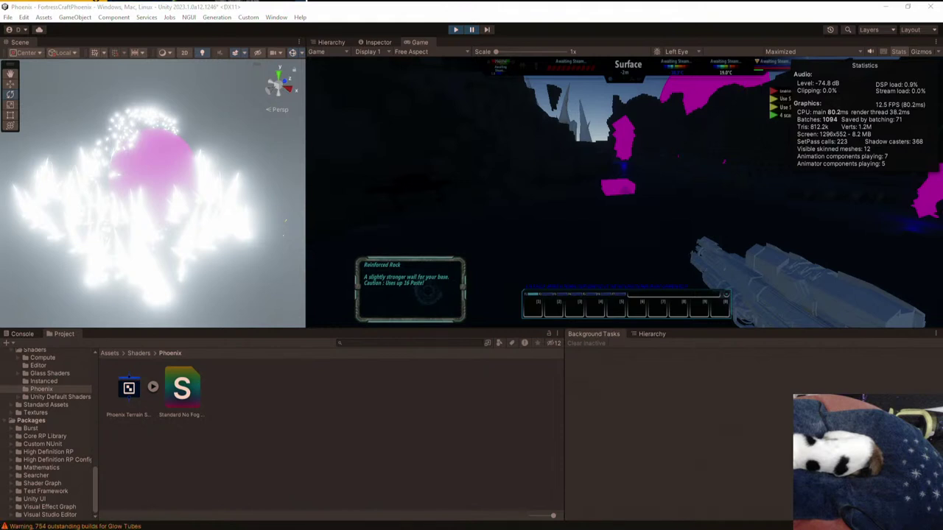
- Select an object beside the dome in the Scene view, and resume the game to explore the lower ground
click(136, 187)
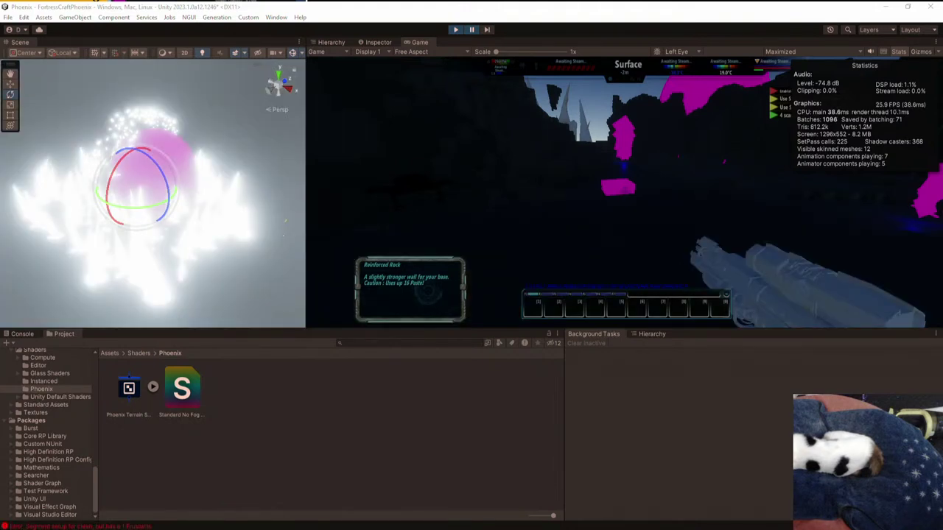
click(474, 29)
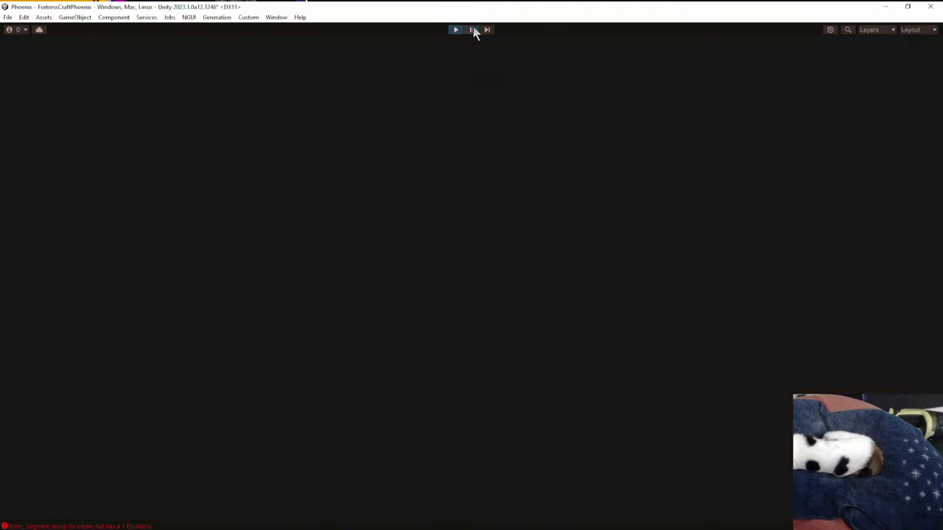
key(w)
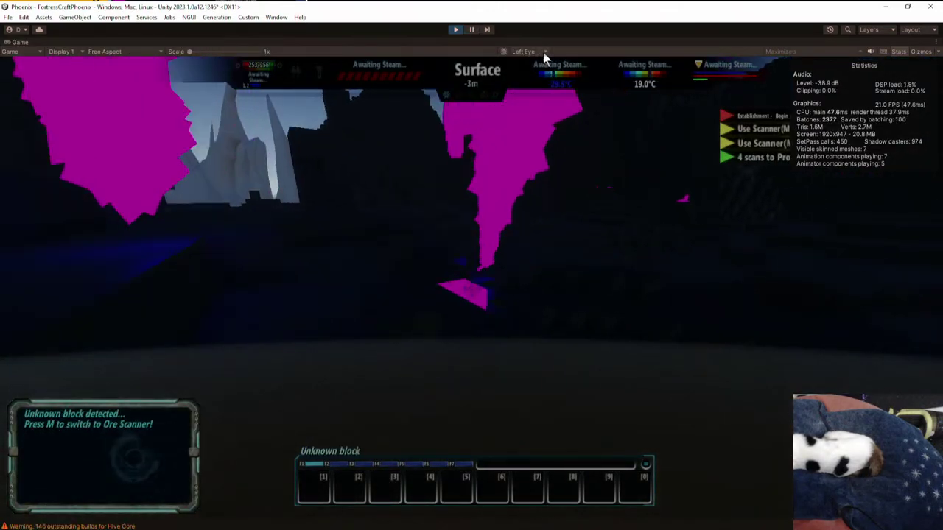
key(w)
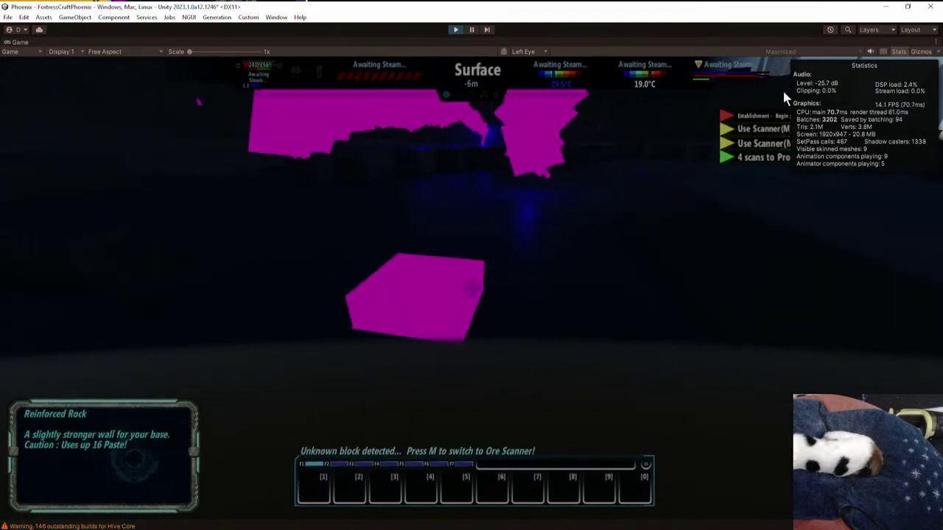
key(alt+Tab)
key(Escape)
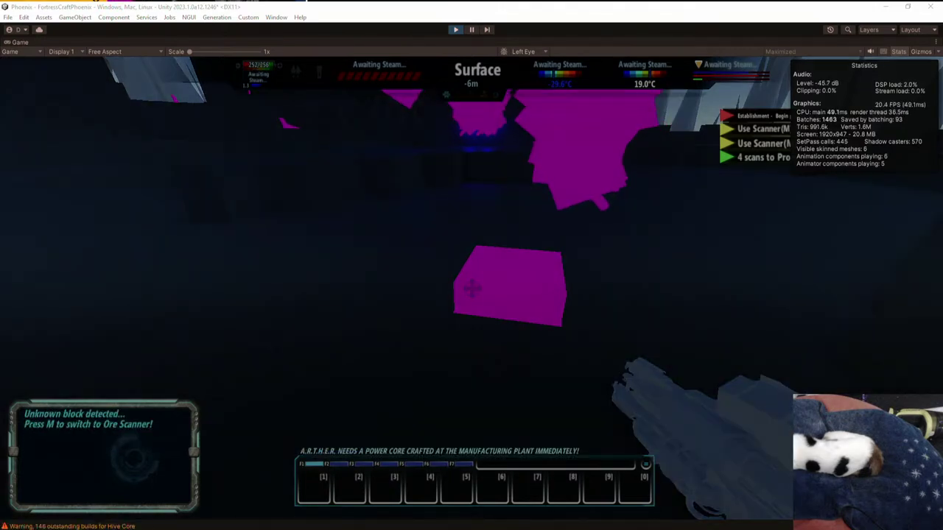
- Inspect the magenta objects on the ground and against the skyline in the running game, and pause it
click(617, 337)
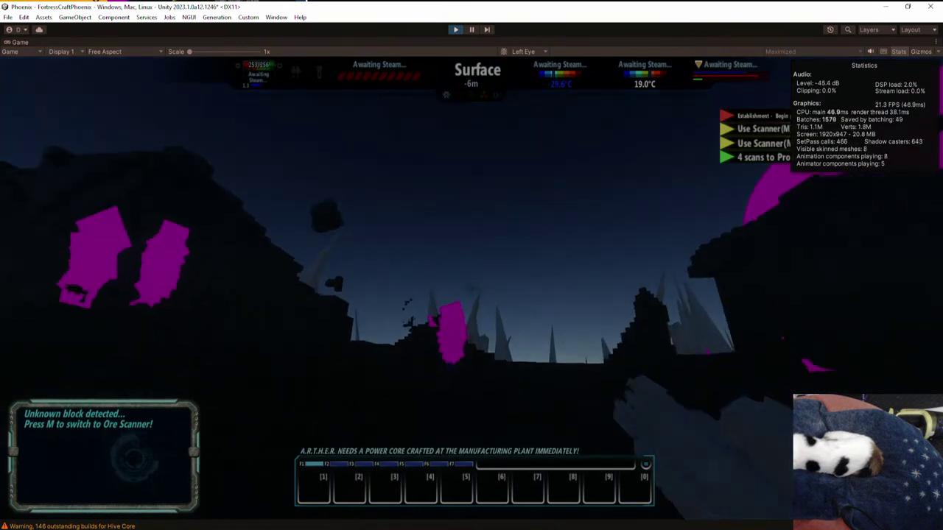
click(471, 290)
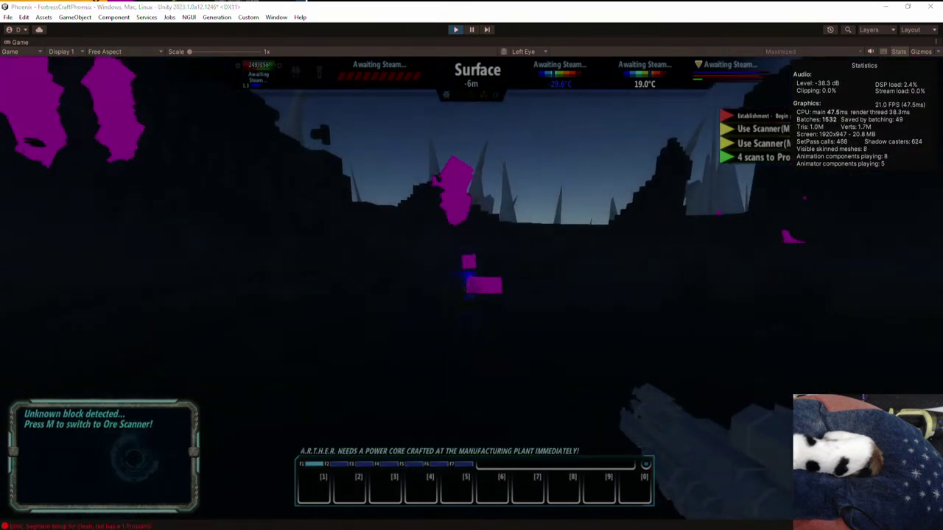
key(alt+Tab)
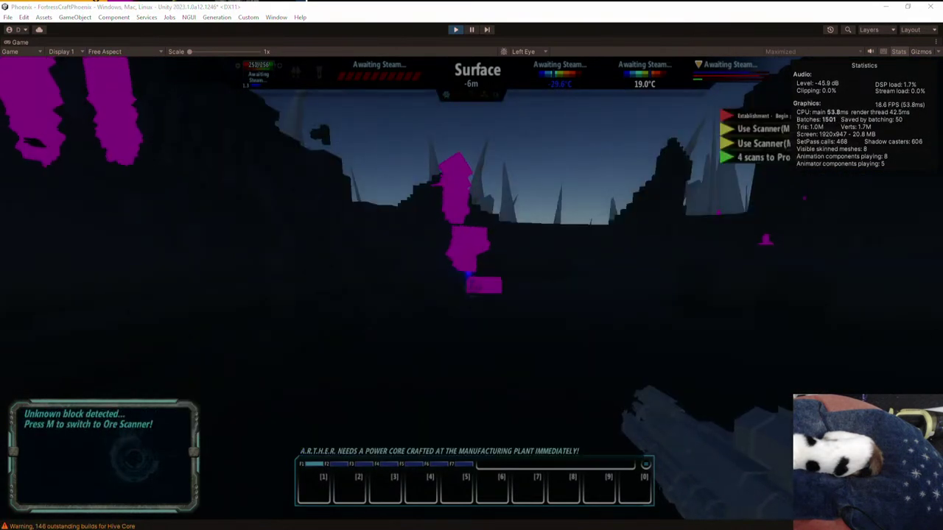
key(ctrl+shift+p)
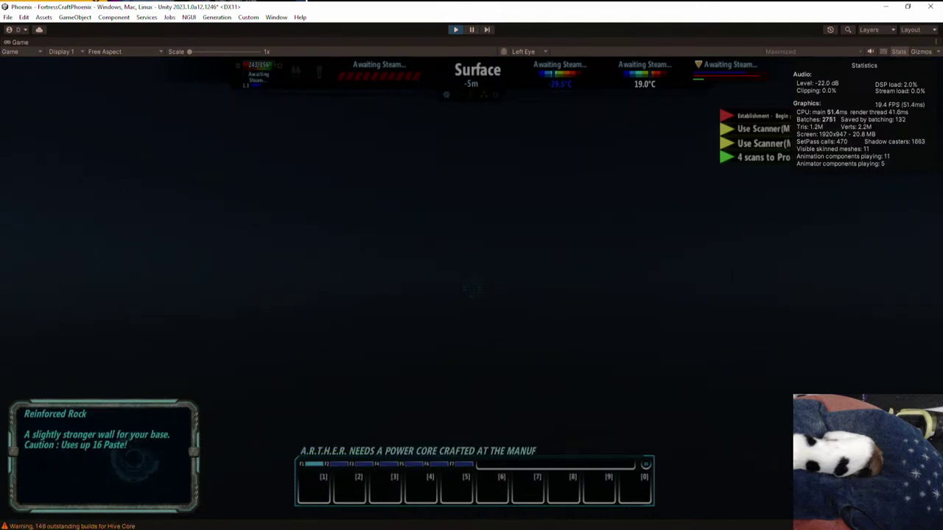
- Check the fog and darkness over the terrain in the maximized Game view, and pause the game
key(alt+Tab)
key(Escape)
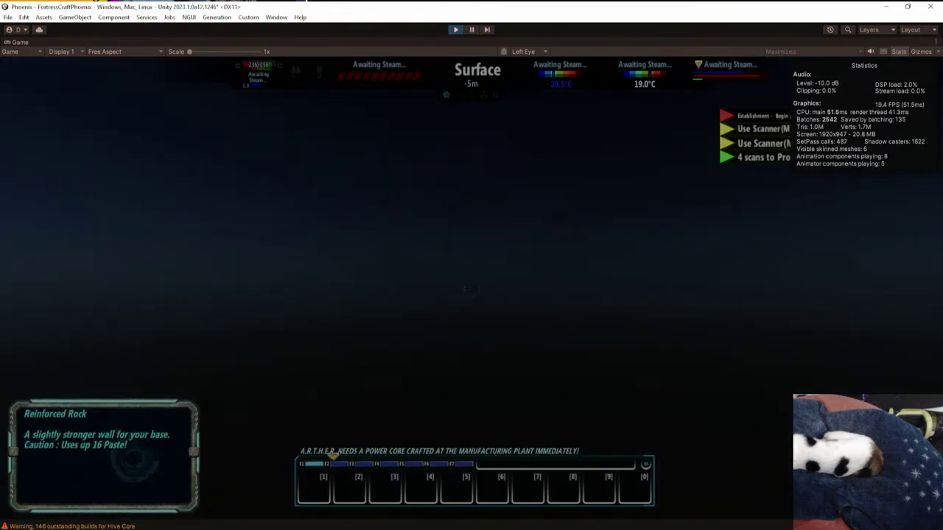
key(alt+Tab)
key(Escape)
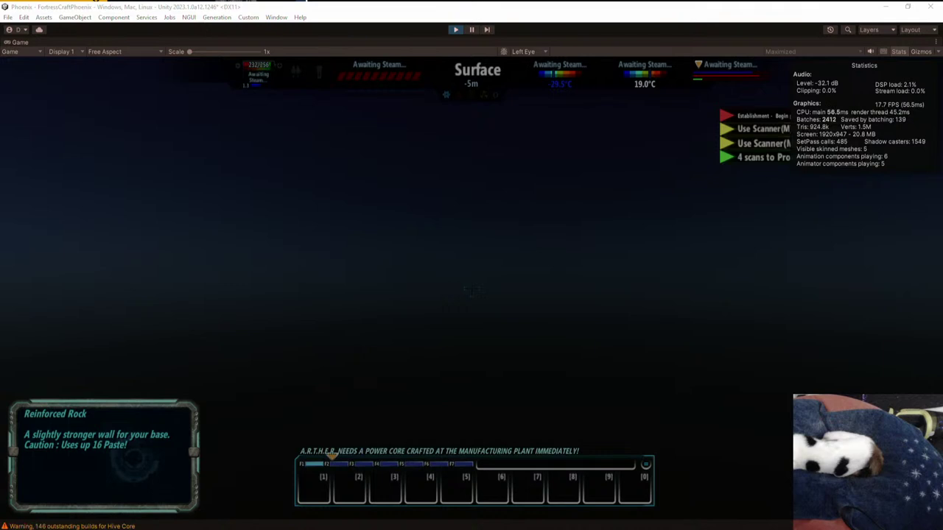
key(ctrl+shift+p)
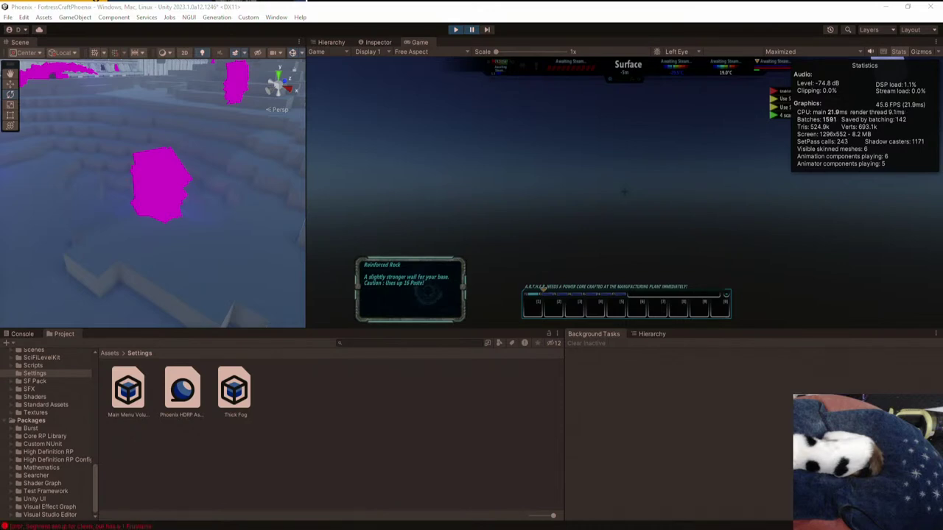
- Compare the fogged Game view with the purple-lit terrain in the Scene view, and return to the running game maximized
click(470, 32)
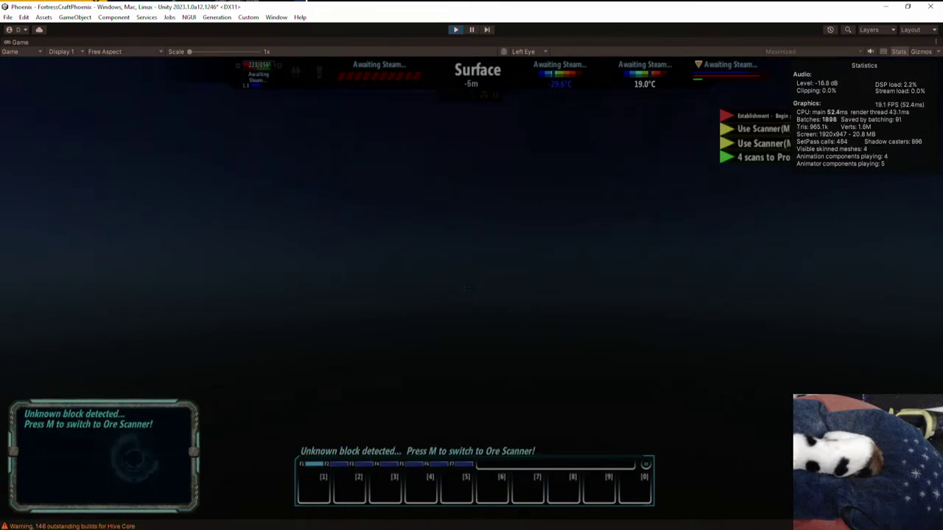
key(ctrl+shift+p)
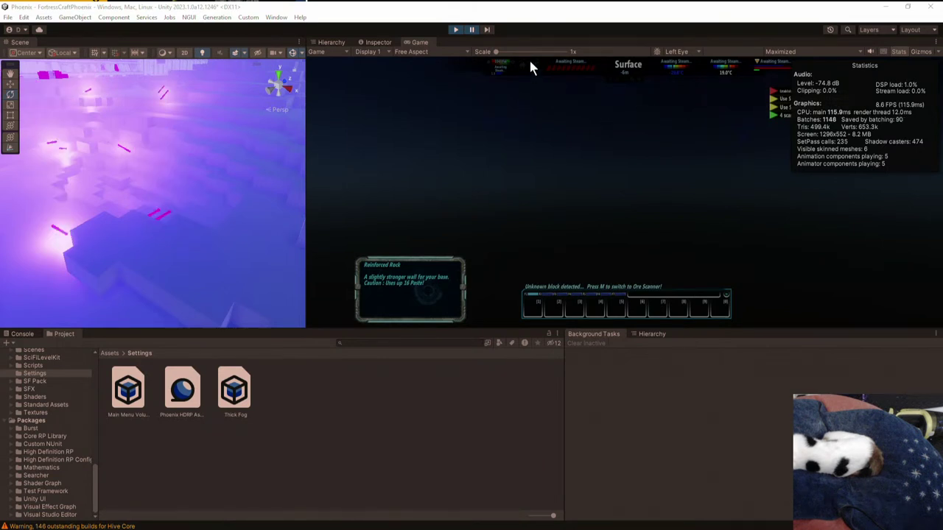
right_drag(274, 164, 109, 131)
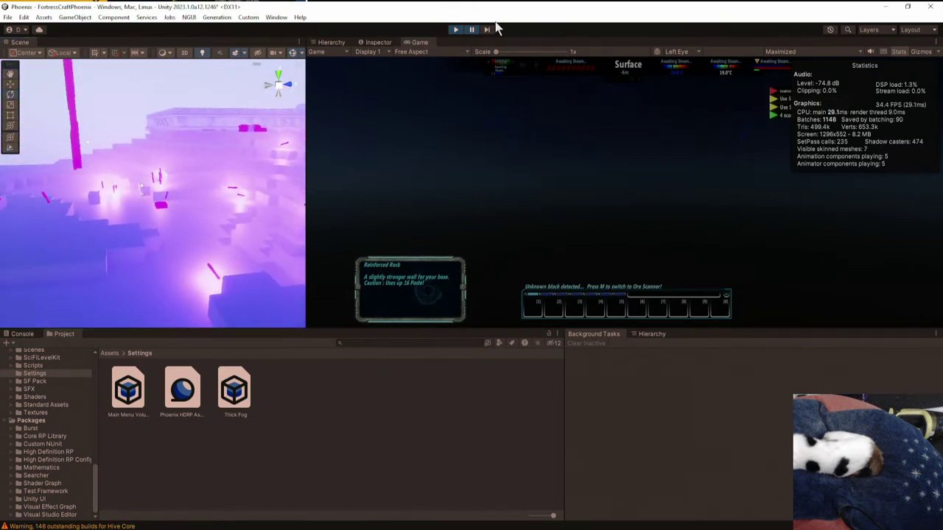
key(shift+space)
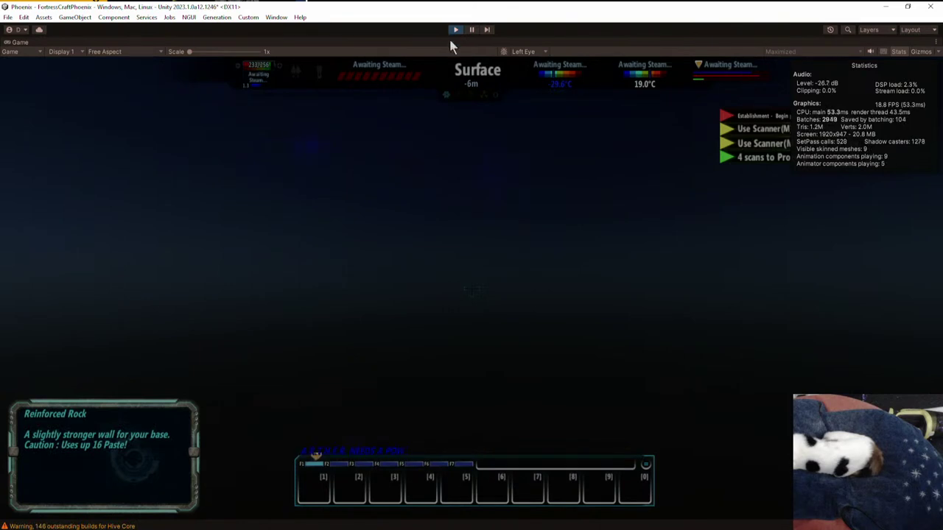
- Inspect the magenta sticks and blue-lit blocks on the lower ground in the running game
key(alt+Tab)
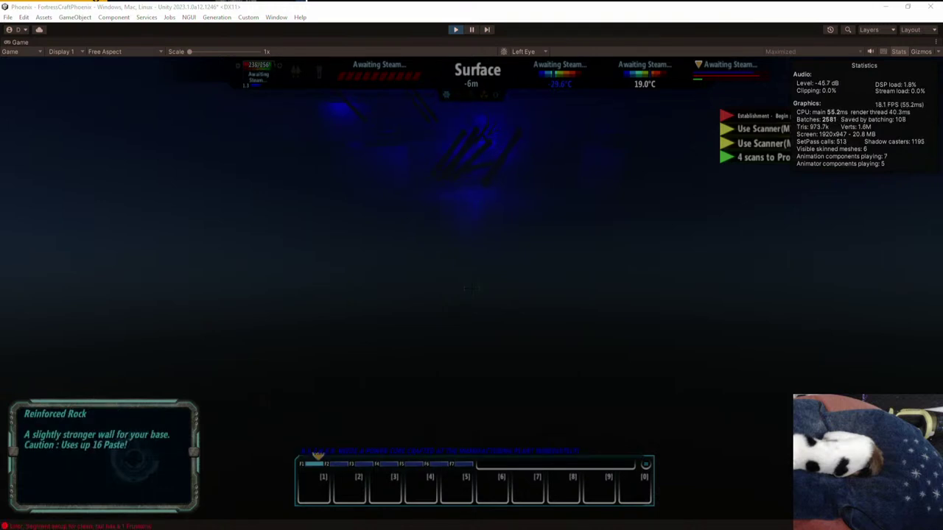
key(w)
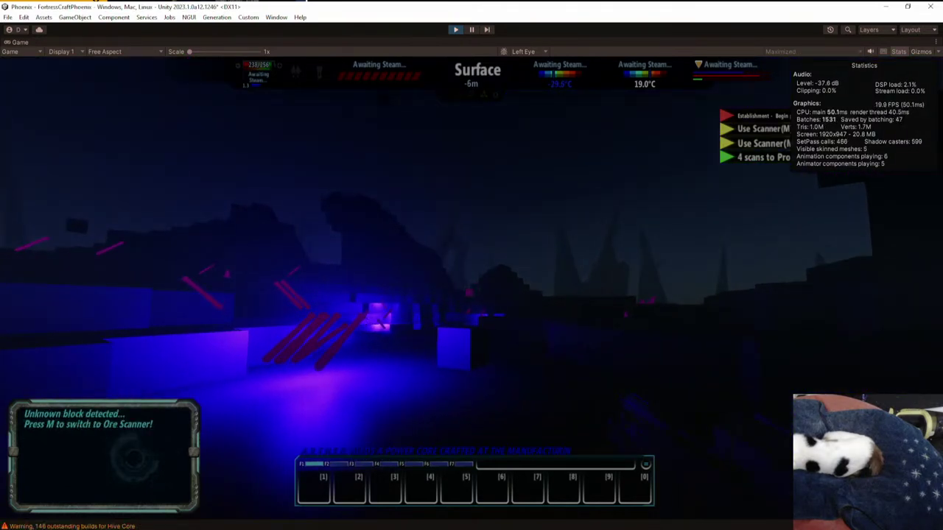
key(s)
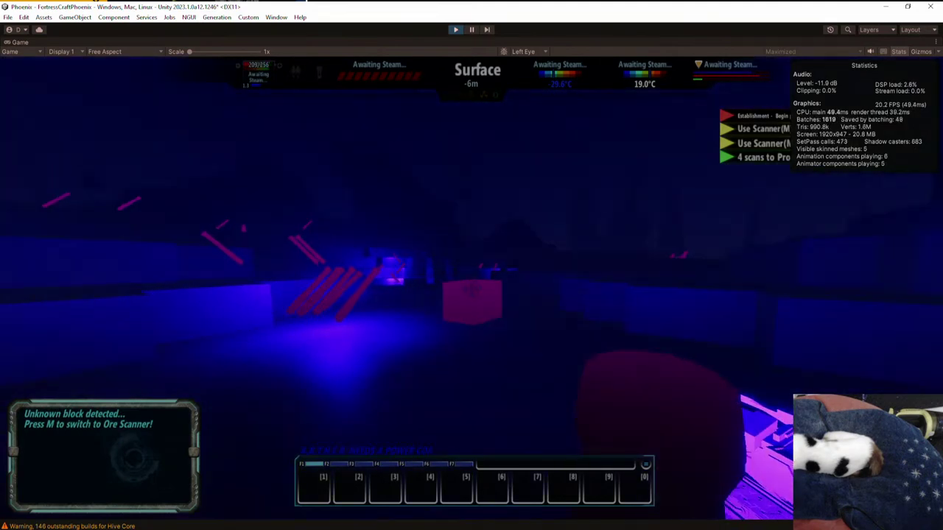
key(s)
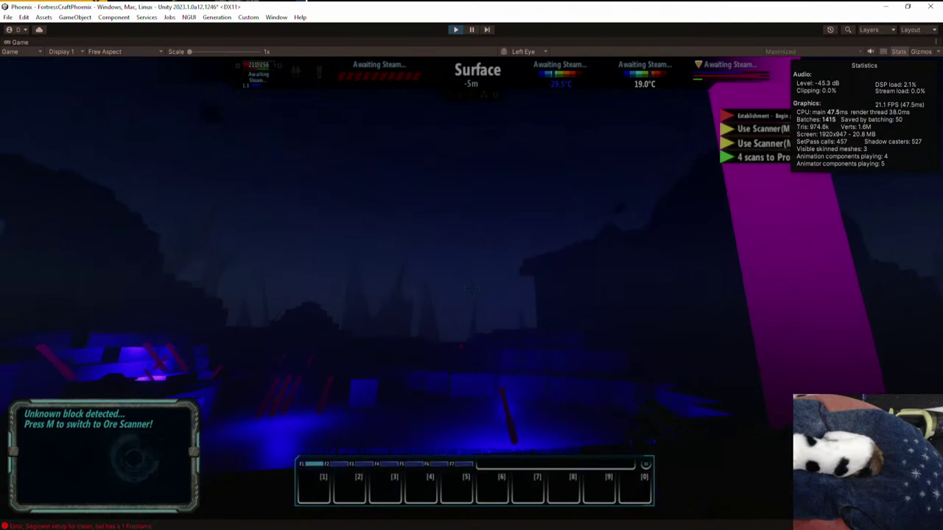
key(alt+Tab)
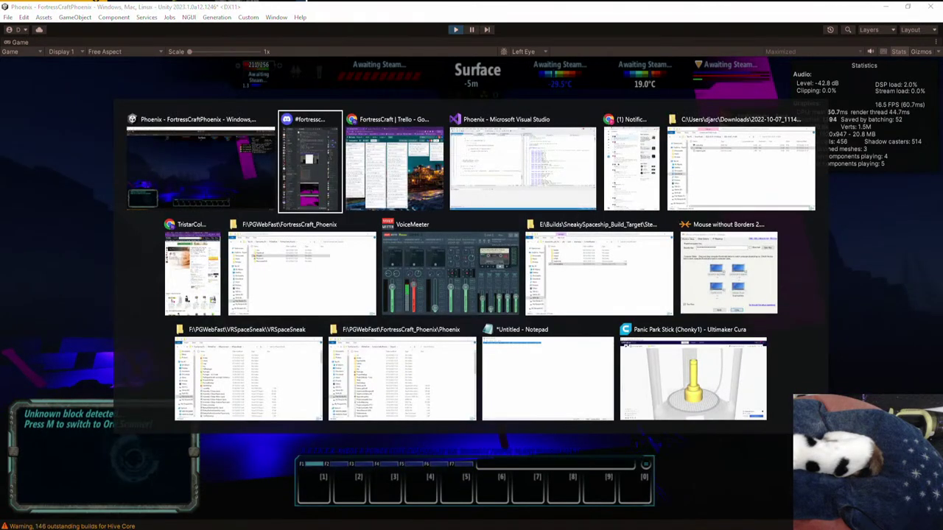
key(Escape)
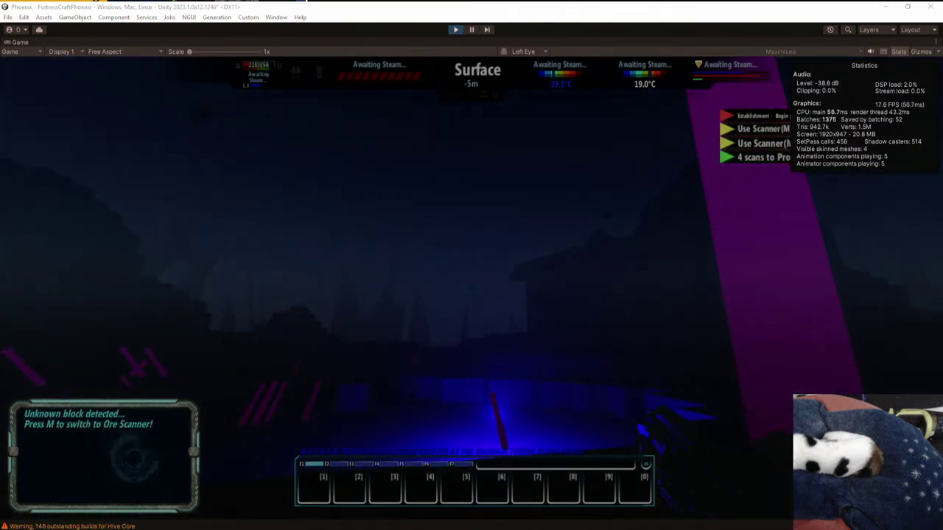
- Launch glowing blue lights across the dark terrain in the running game and check how they light the ground
key(w)
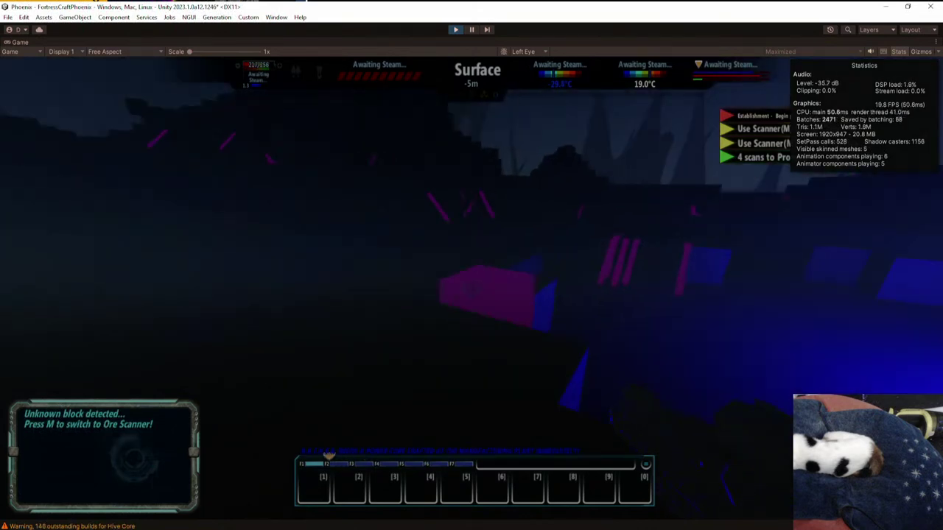
key(w)
click(471, 290)
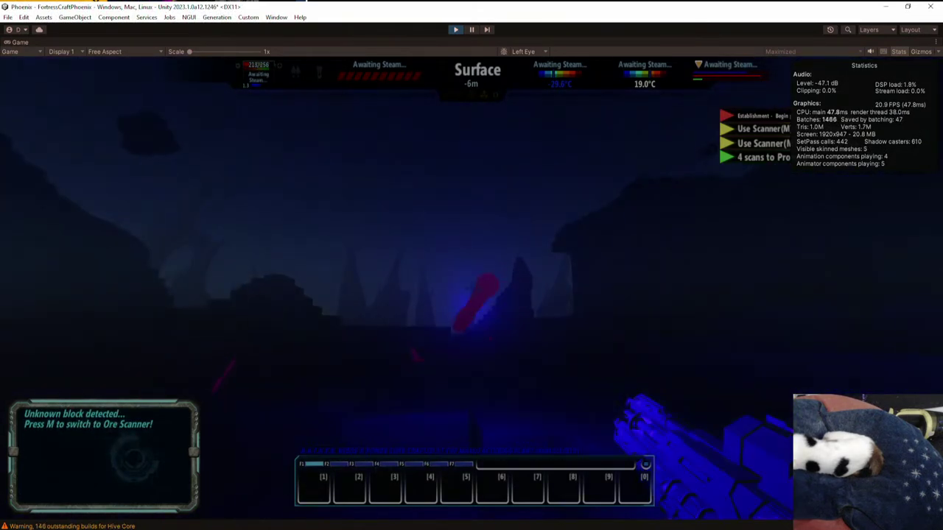
click(471, 289)
key(w)
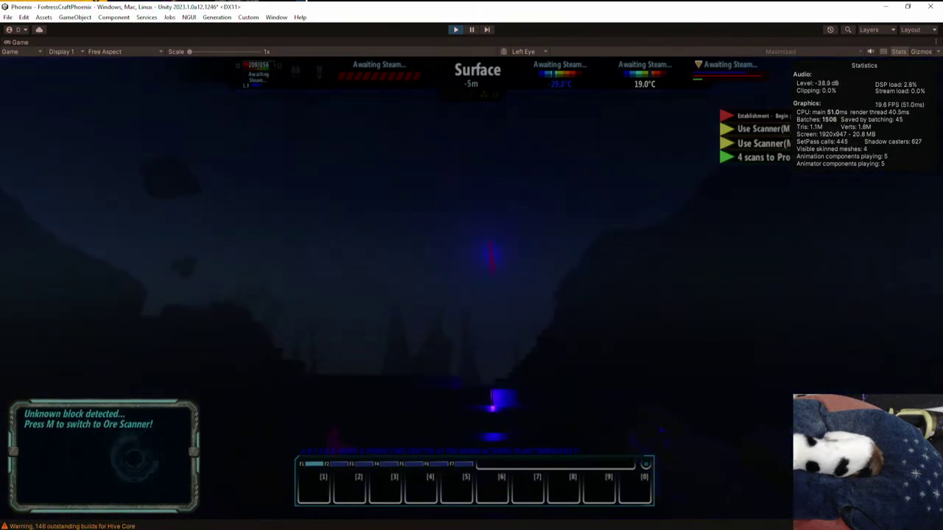
key(w)
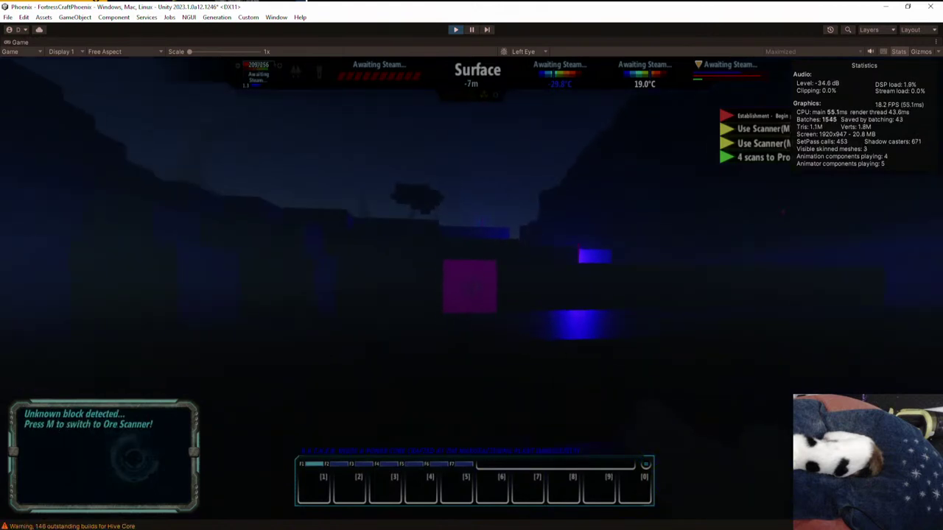
key(w)
key(space)
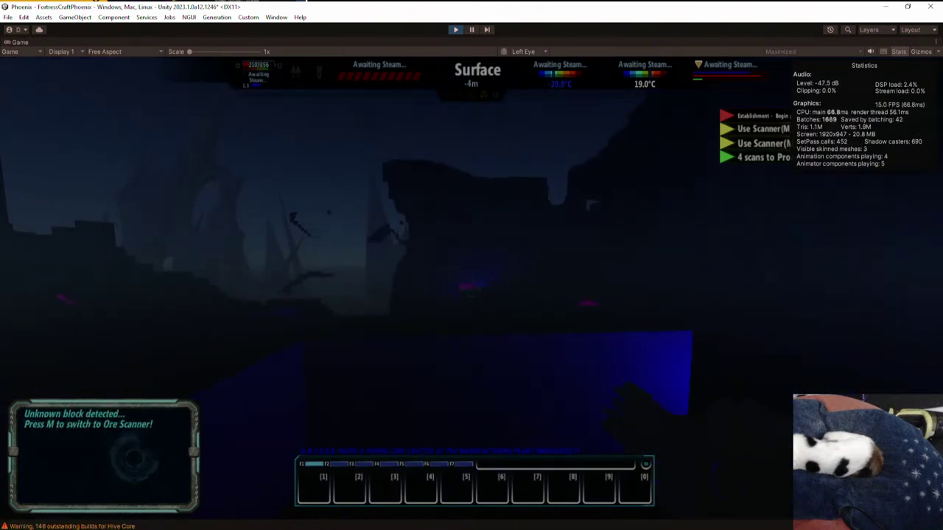
click(473, 289)
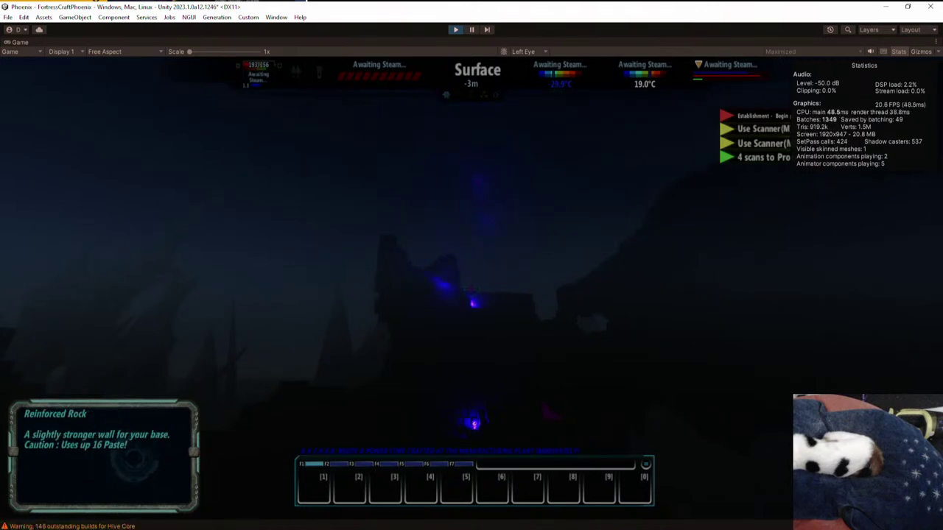
- Walk onward through the dark valley, examining the fog, distant spires and magenta objects in the running game
key(w)
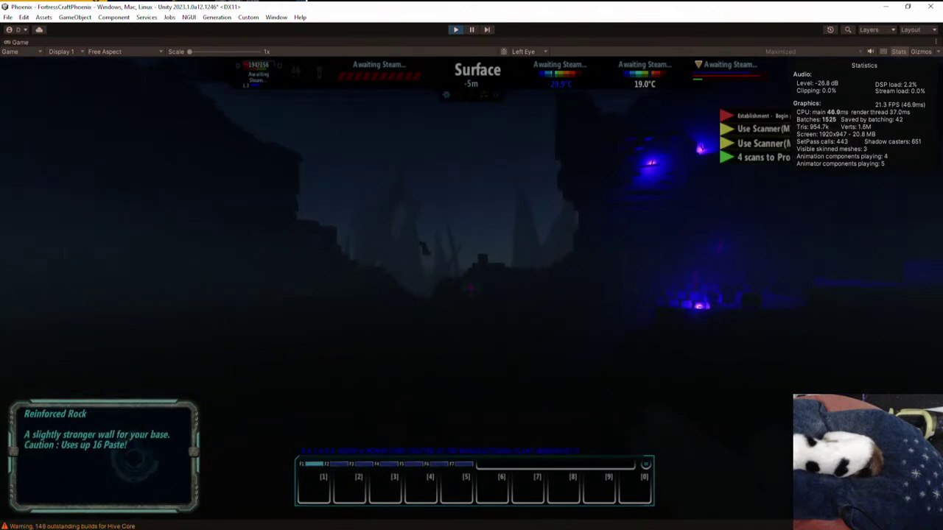
key(w)
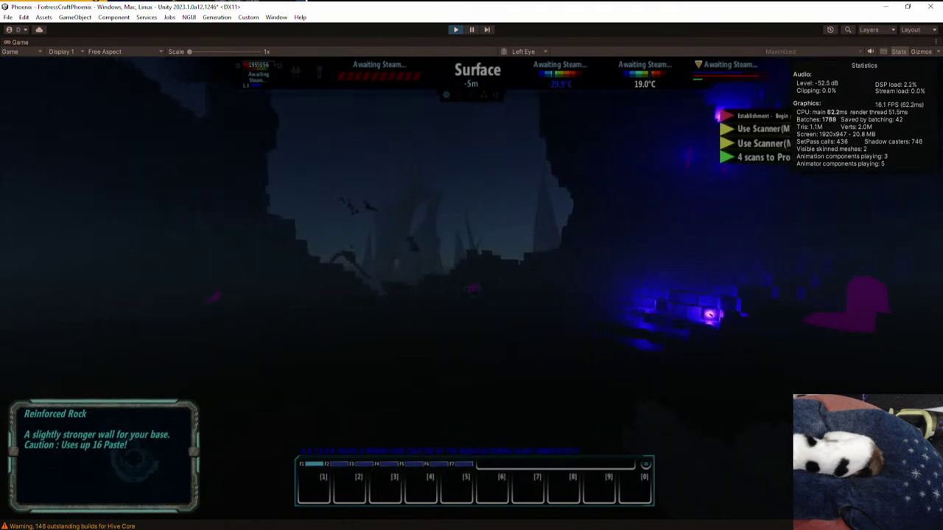
click(471, 289)
key(w)
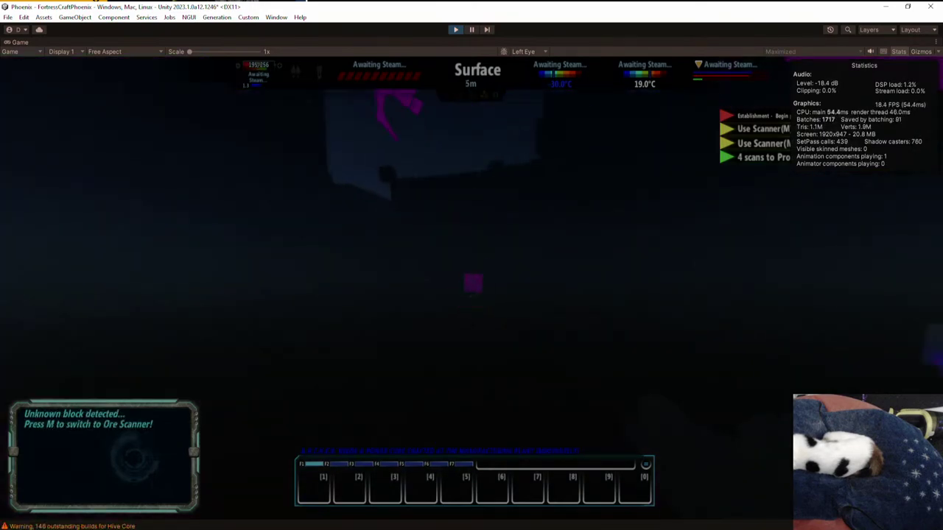
key(alt+Tab)
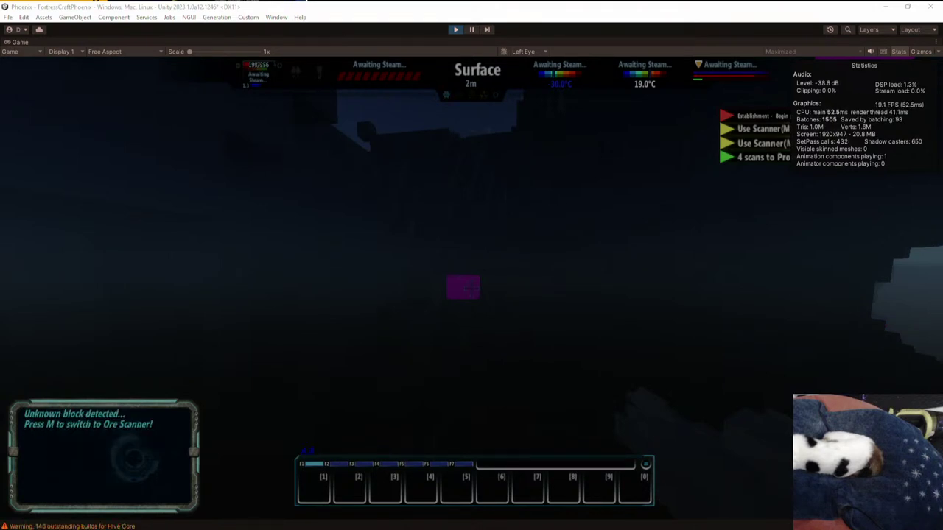
- Exit play mode and open the FortressCraftPhoenix scene, saving the modified MainMenu scene
key(ctrl+shift+p)
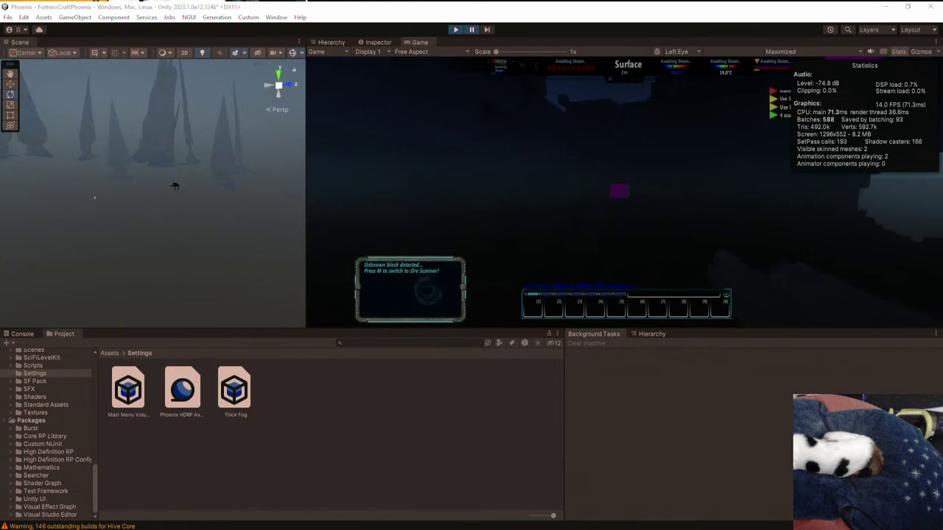
click(471, 30)
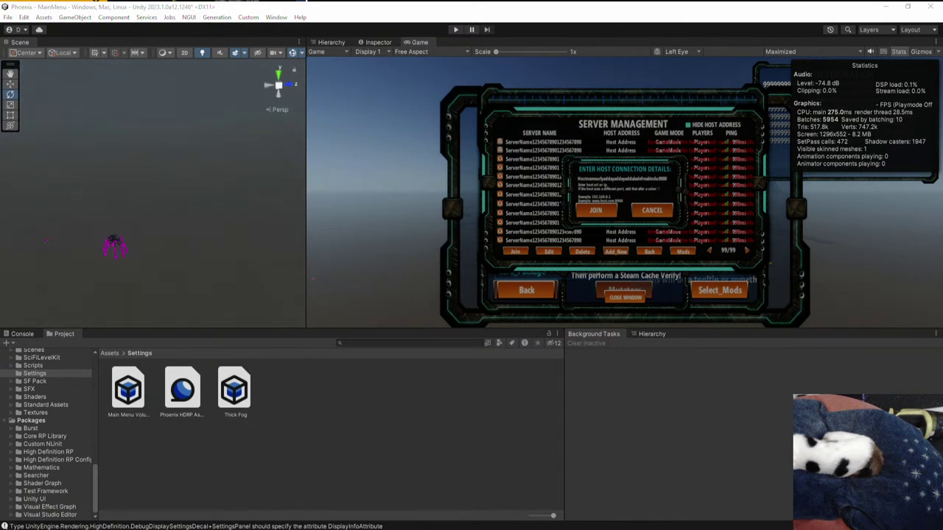
click(34, 350)
double_click(302, 389)
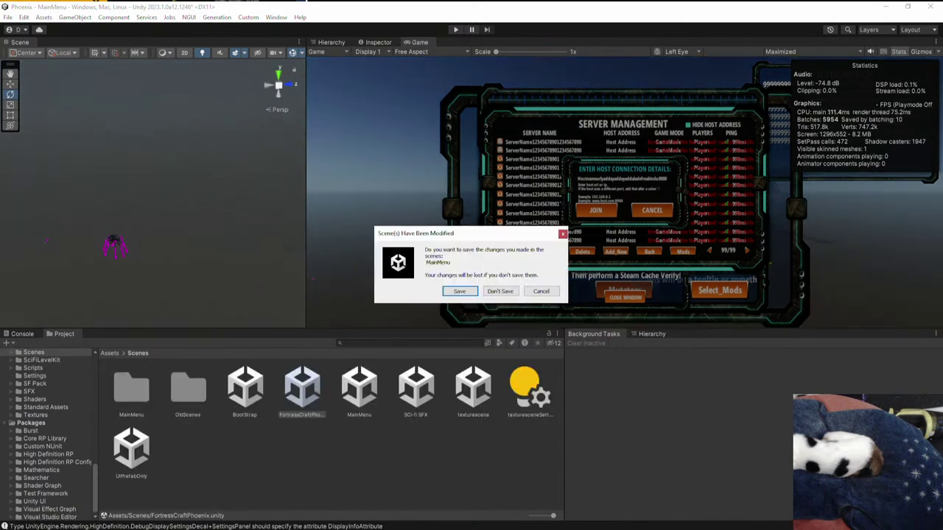
click(473, 291)
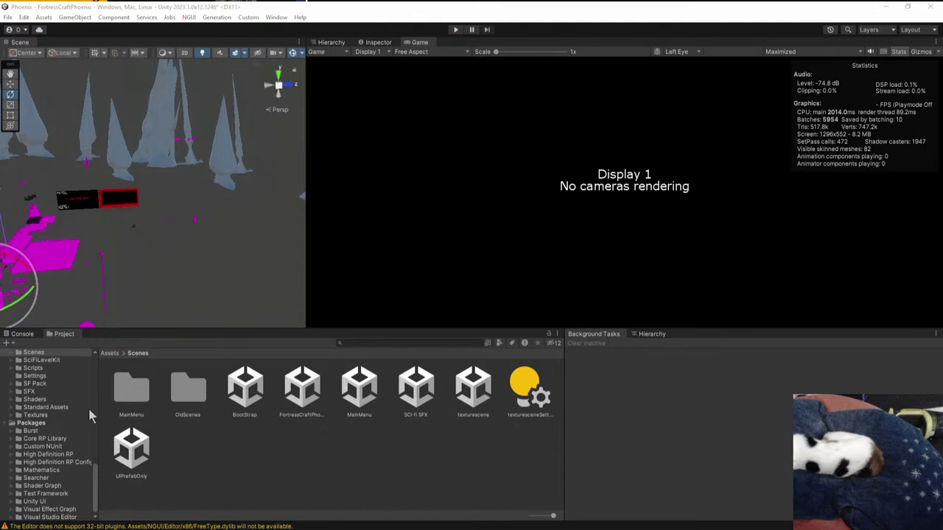
- Duplicate the Main Menu Volume Profile in the Settings folder and name the copy Default Volume
scroll(45, 398, up, 2)
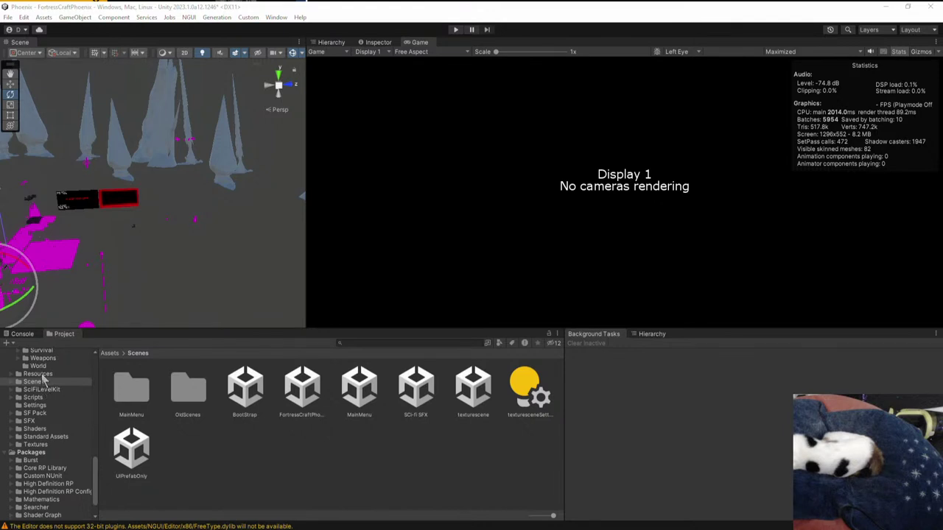
click(39, 405)
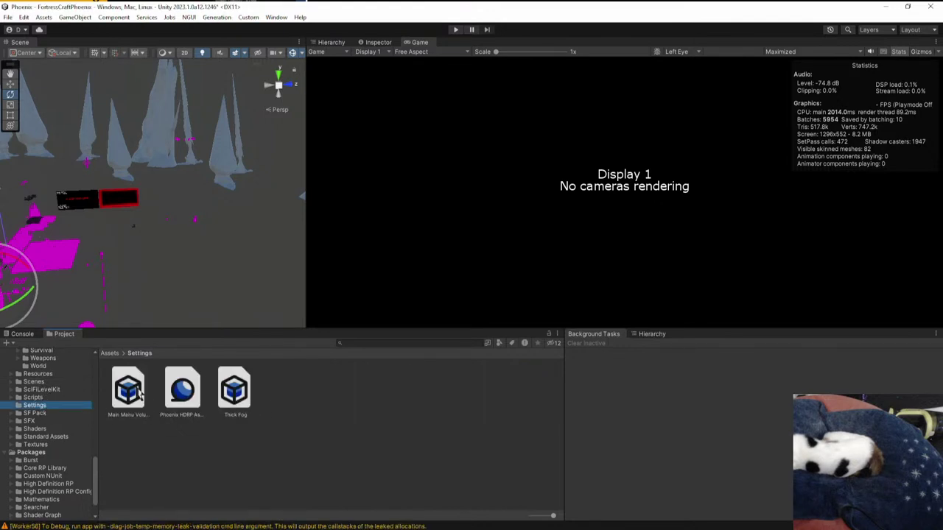
drag(138, 392, 199, 420)
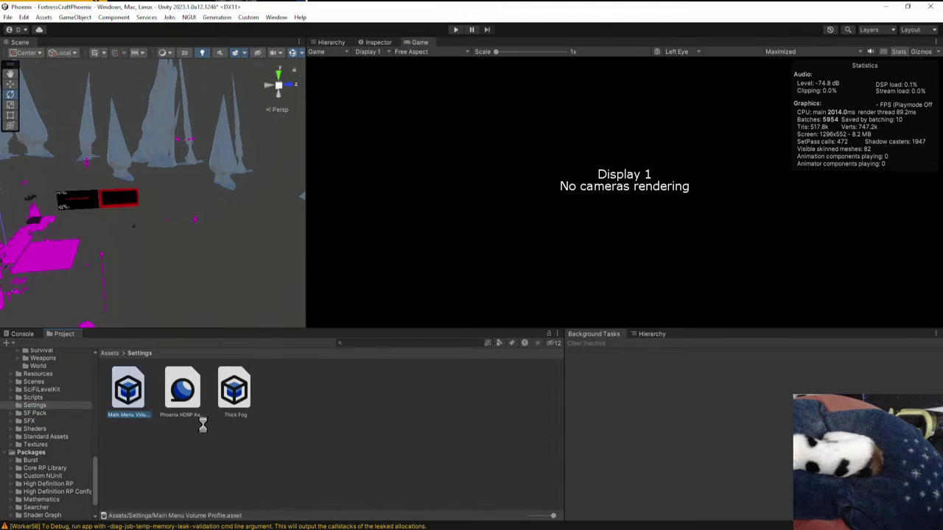
key(ctrl+d)
text(gamepl)
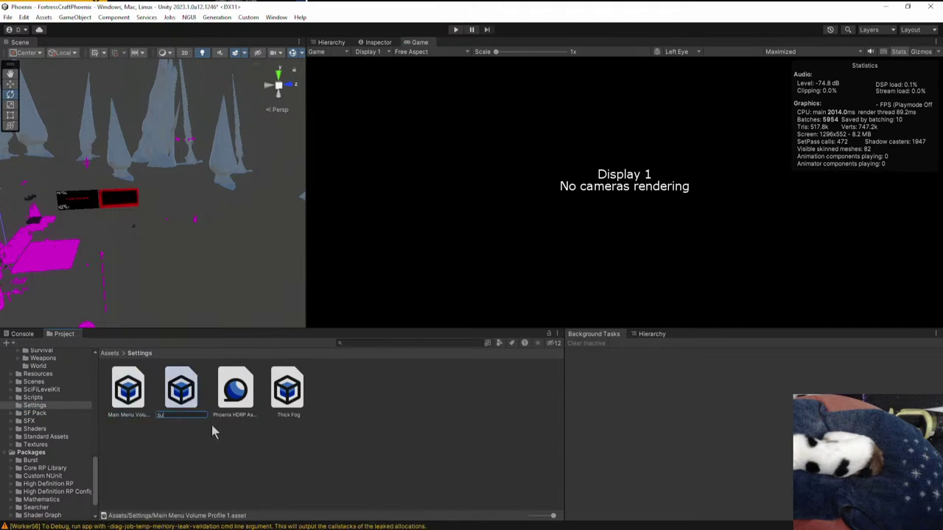
key(ctrl+a)
text(ps)
text(fault Vo)
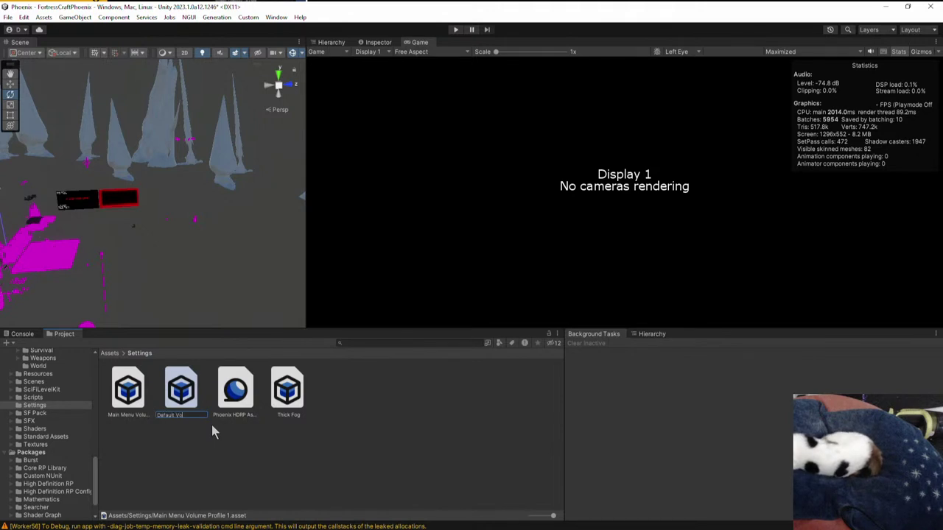
text(lume)
key(Return)
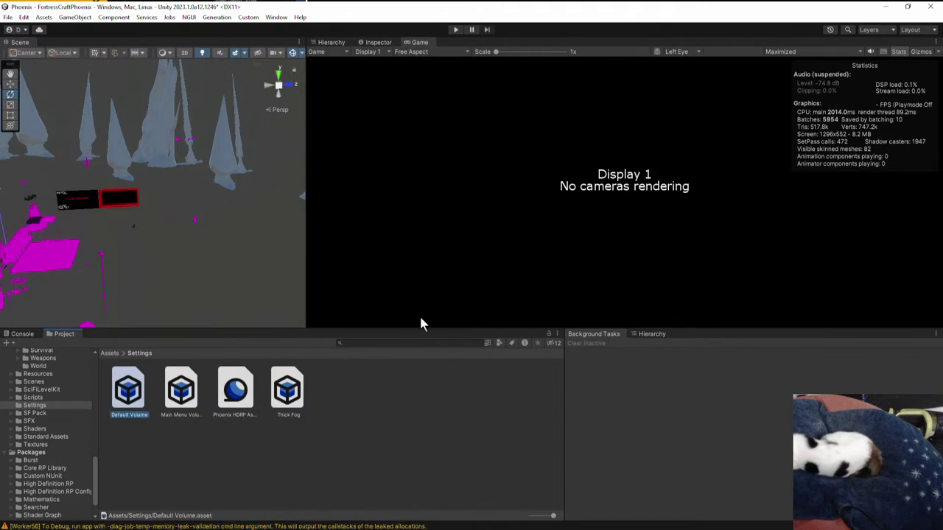
- Rename the Default Volume profile to Phoenix Default Volume
key(F2)
key(Home)
text(Phoenix)
key(Return)
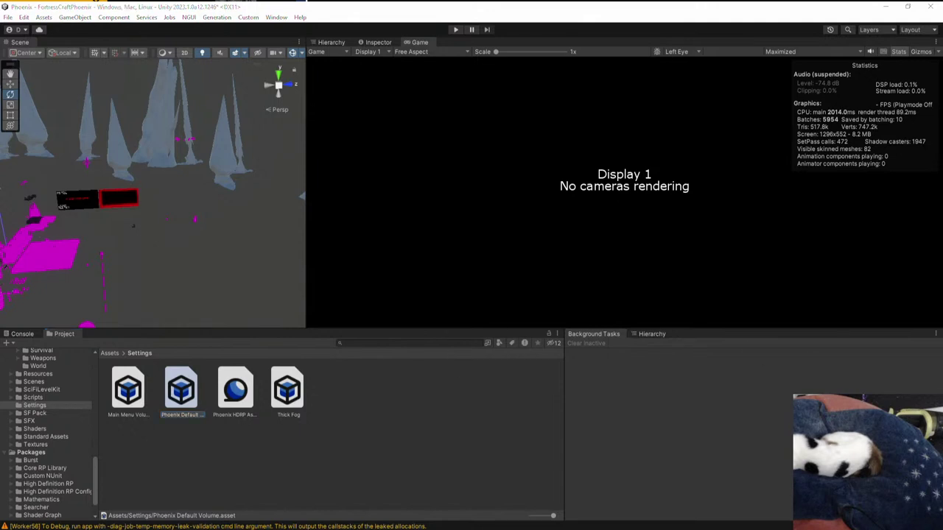
- Assign the Phoenix Default Volume profile to the volume in the FortressCraftPhoenix scene
click(18, 280)
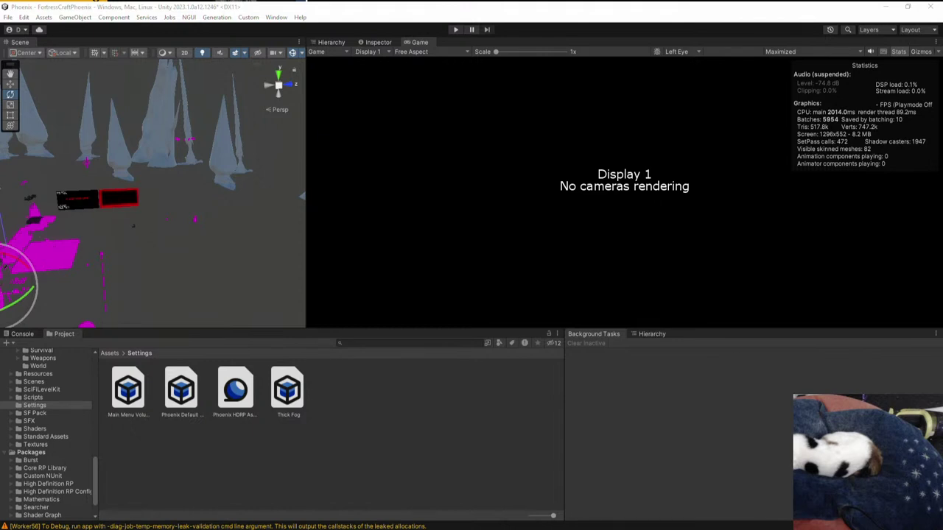
drag(189, 388, 560, 339)
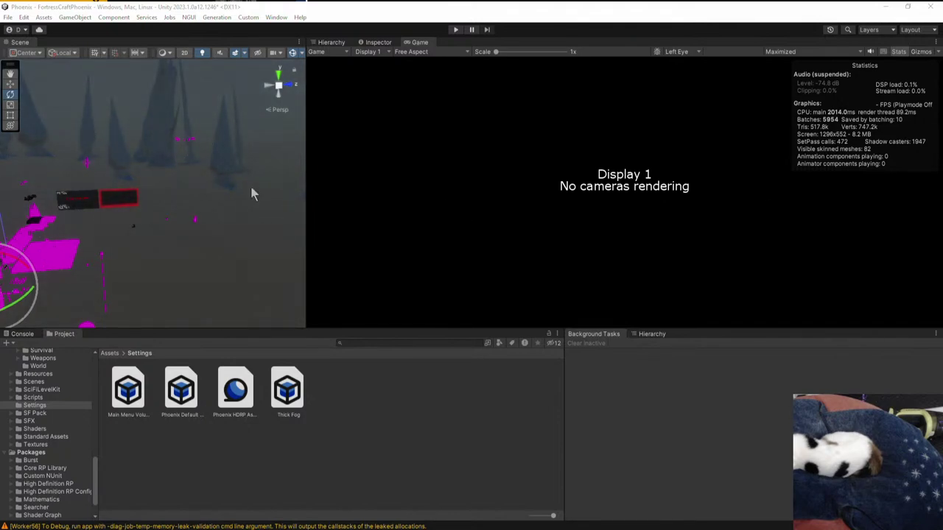
- Maximize the Scene view and select the large magenta tower mesh standing before the spires
right_drag(250, 183, 187, 206)
key(shift+space)
right_drag(575, 295, 517, 328)
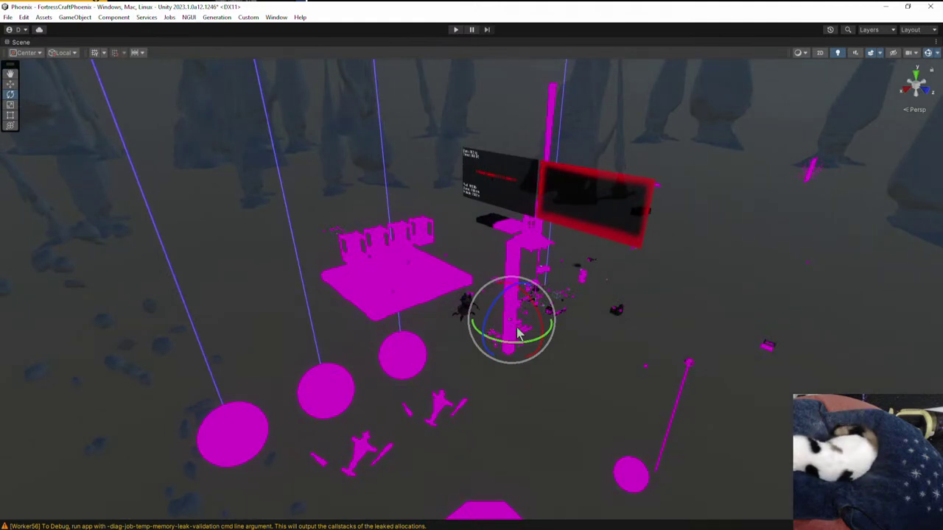
key(w)
right_drag(515, 332, 442, 309)
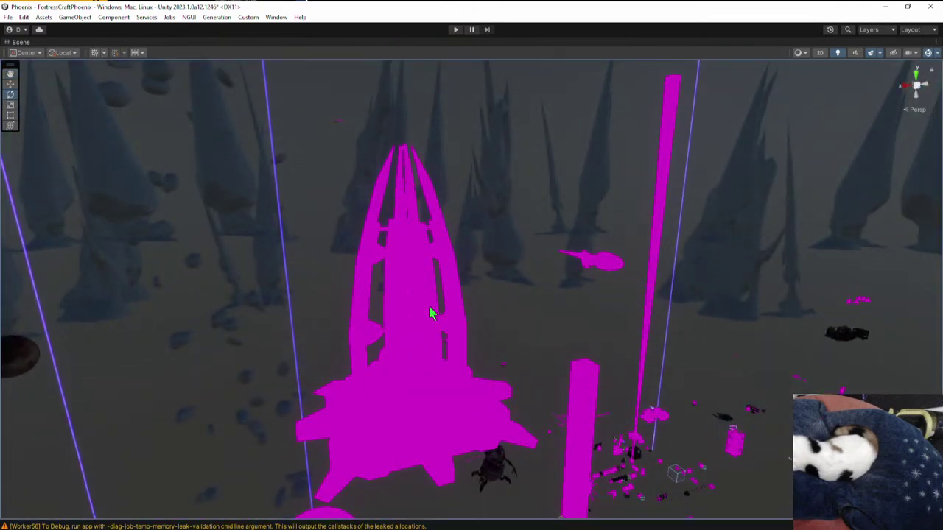
click(432, 311)
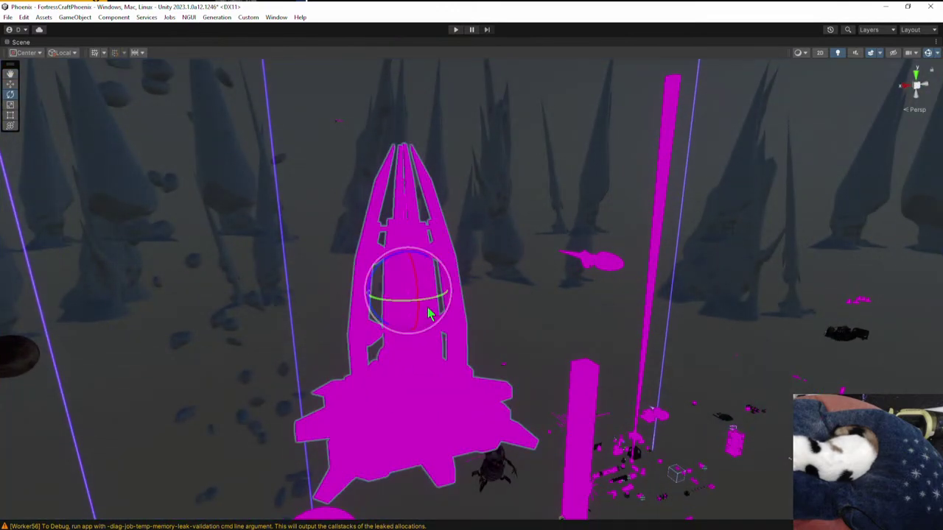
click(417, 238)
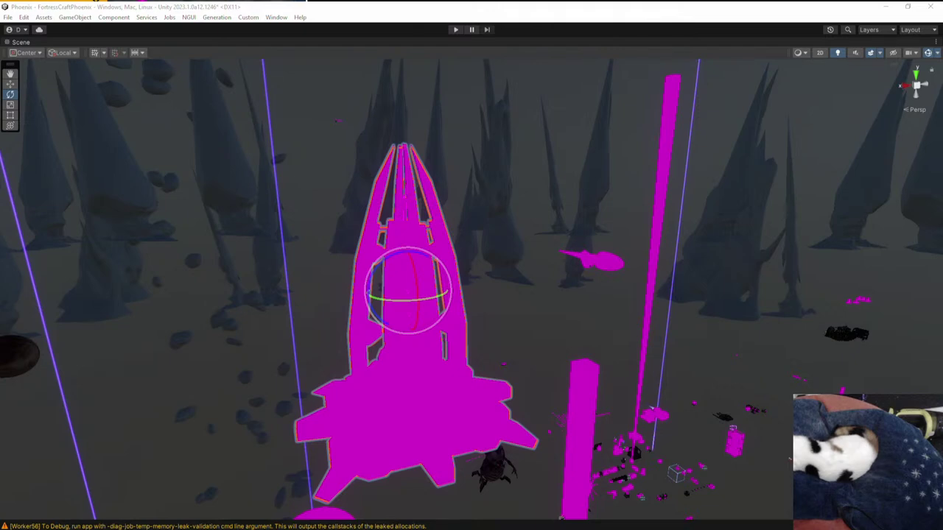
click(792, 366)
- Select the mesh of the magenta frame-topped machine beside the cyan striped machine
right_drag(600, 330, 471, 376)
key(s)
click(472, 377)
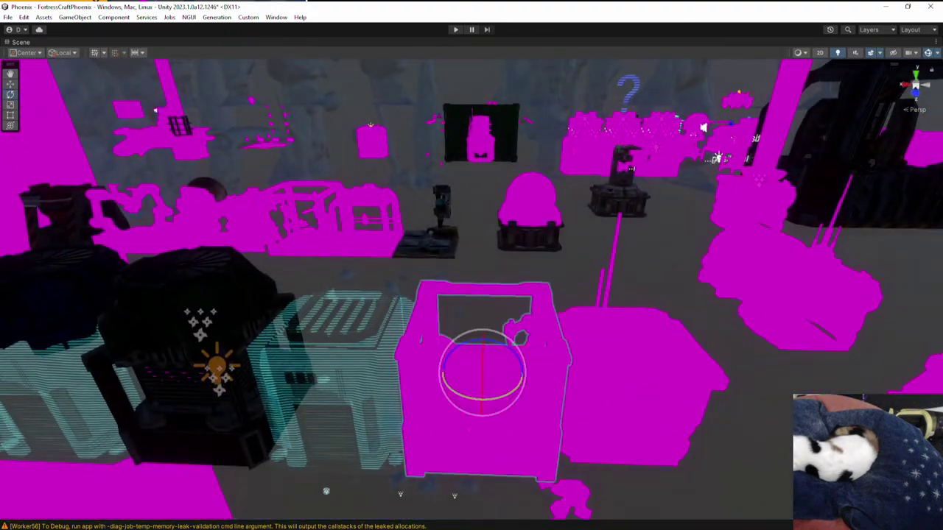
click(529, 457)
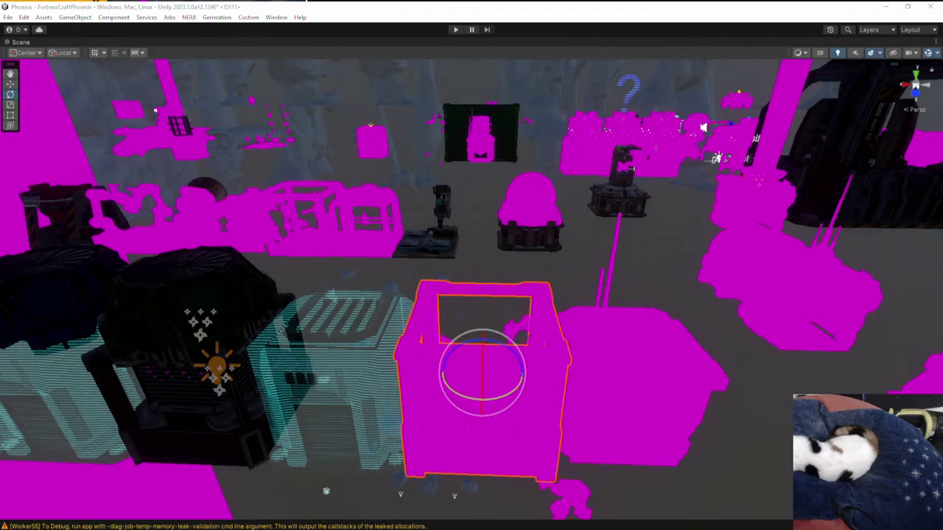
- Examine the magenta and unlit objects across the FortressCraftPhoenix scene, checking what is selected on the empty ground
right_drag(515, 299, 406, 288)
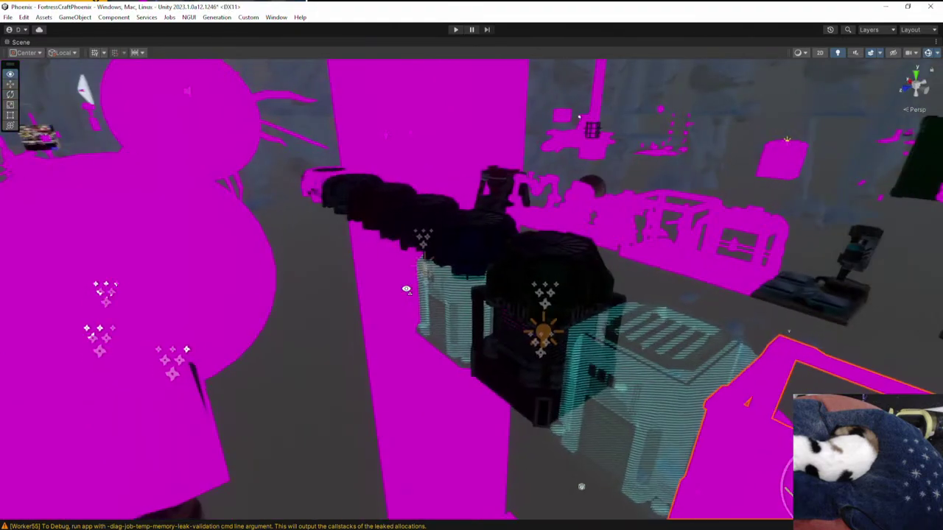
key(z)
right_drag(595, 282, 506, 374)
click(446, 395)
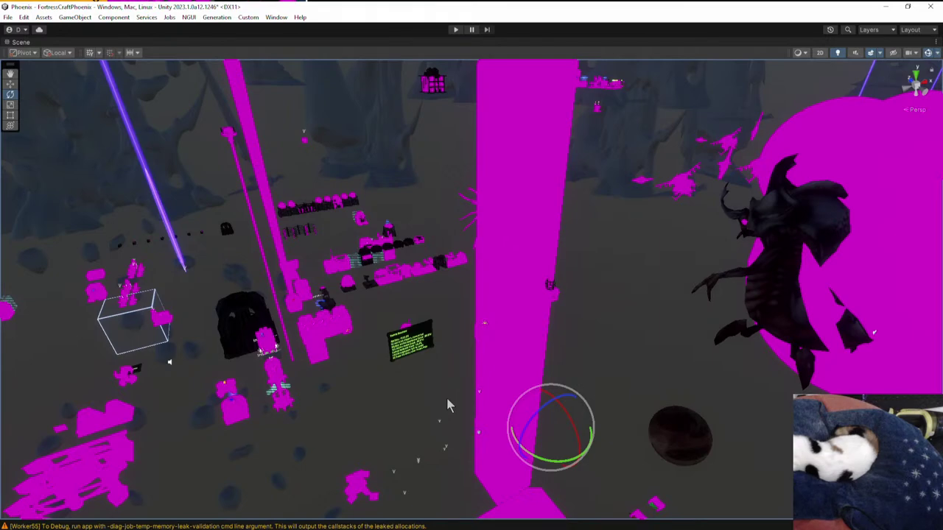
right_drag(526, 305, 401, 257)
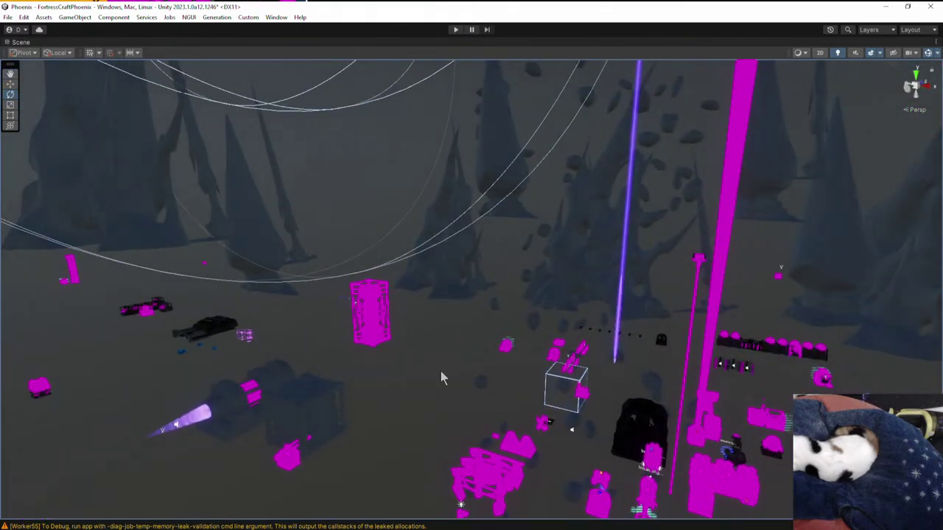
click(441, 377)
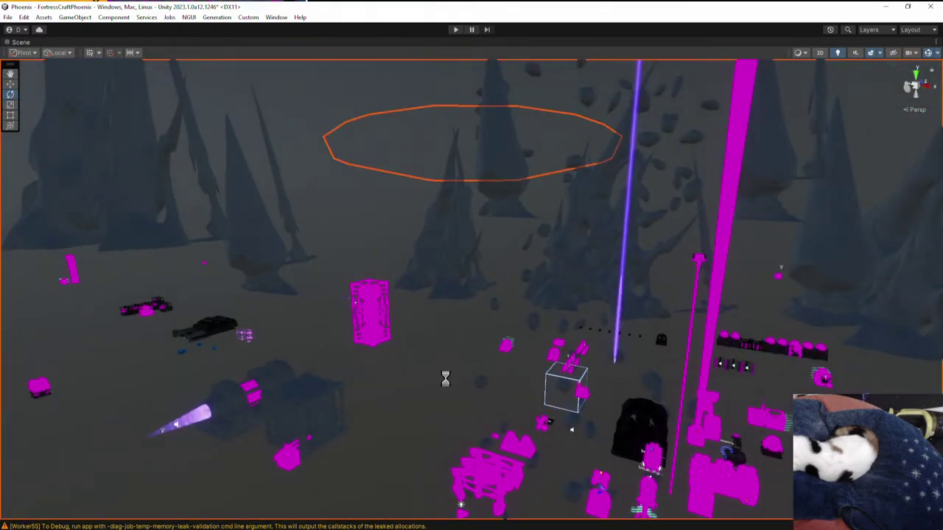
key(alt+Tab)
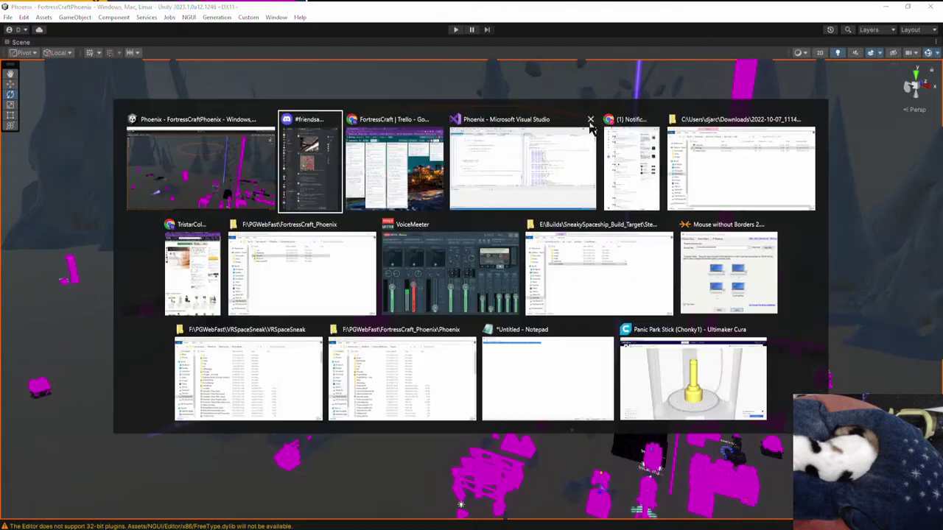
click(206, 262)
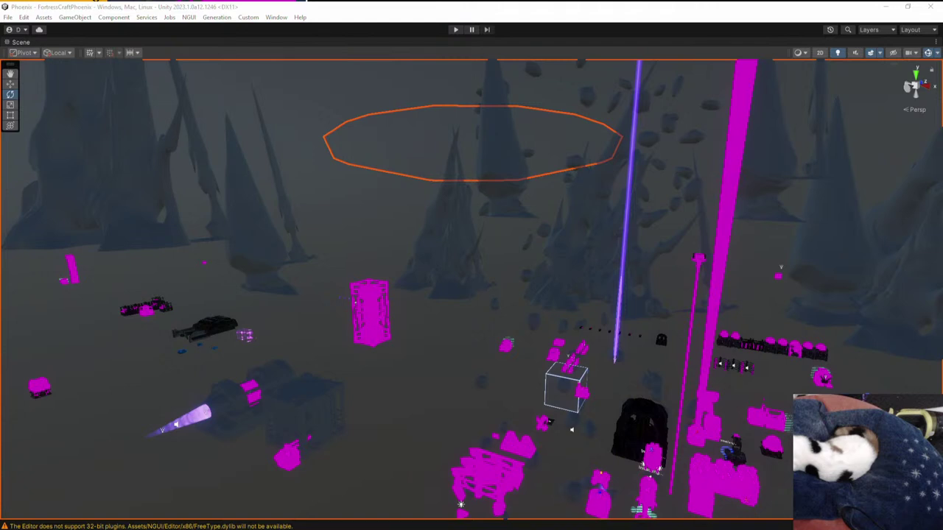
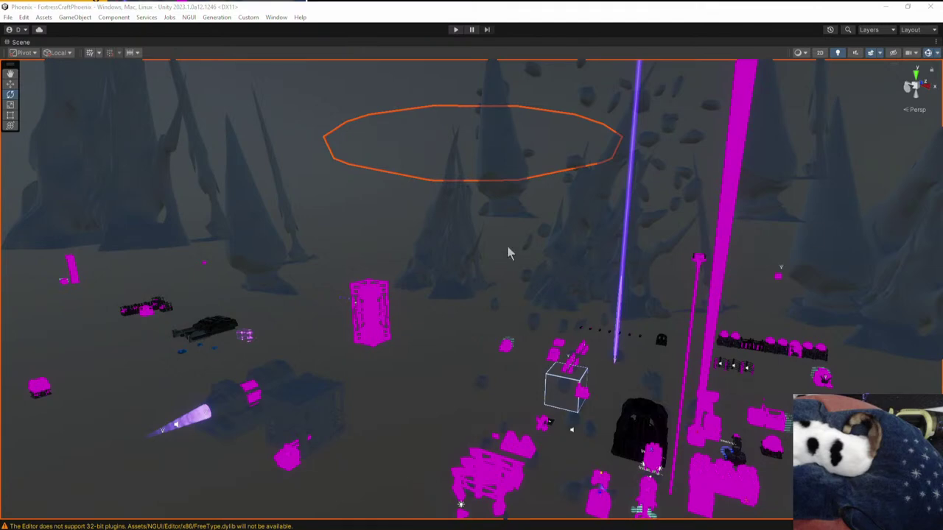
- Select the large dark machine with the glowing purple cone in the FortressCraftPhoenix scene
right_drag(568, 383, 639, 360)
right_drag(300, 471, 348, 420)
click(350, 374)
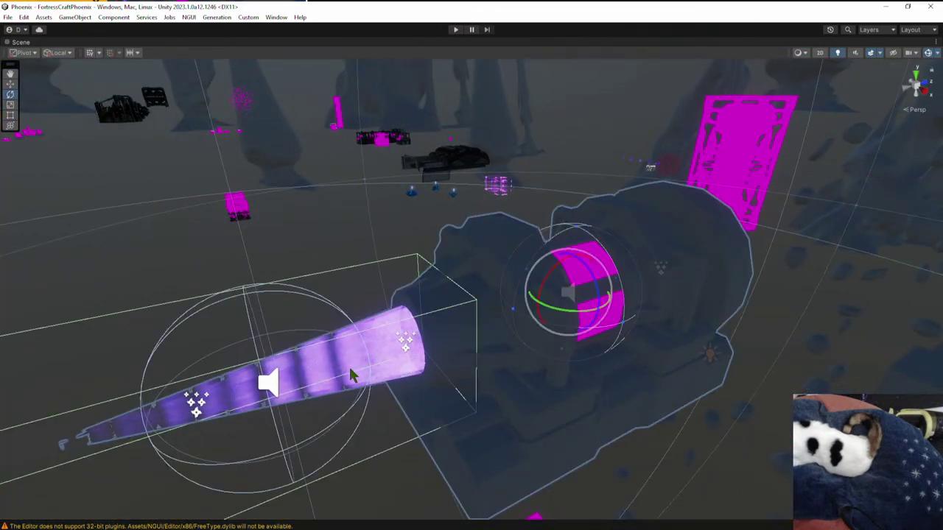
click(349, 365)
- Restore the full editor layout and open the MainMenu scene from the Scenes folder
right_drag(382, 454, 665, 376)
key(shift+space)
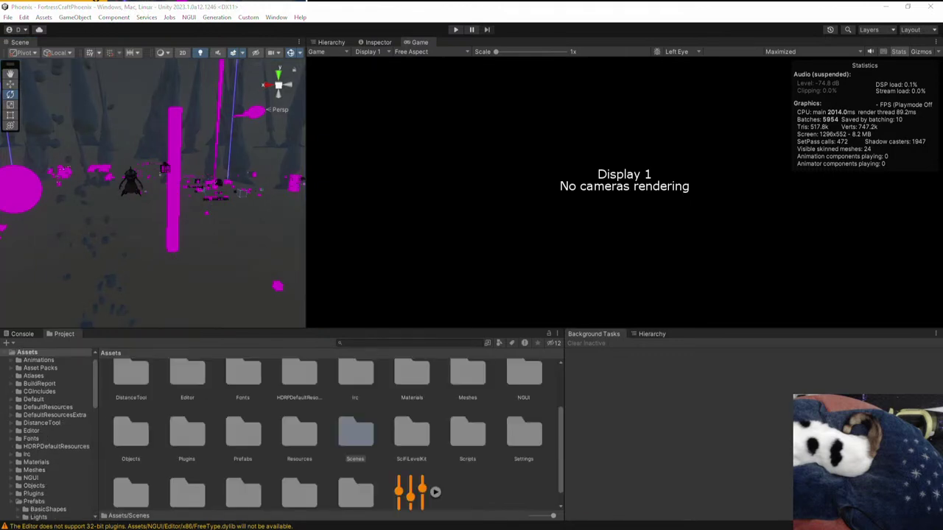
double_click(359, 388)
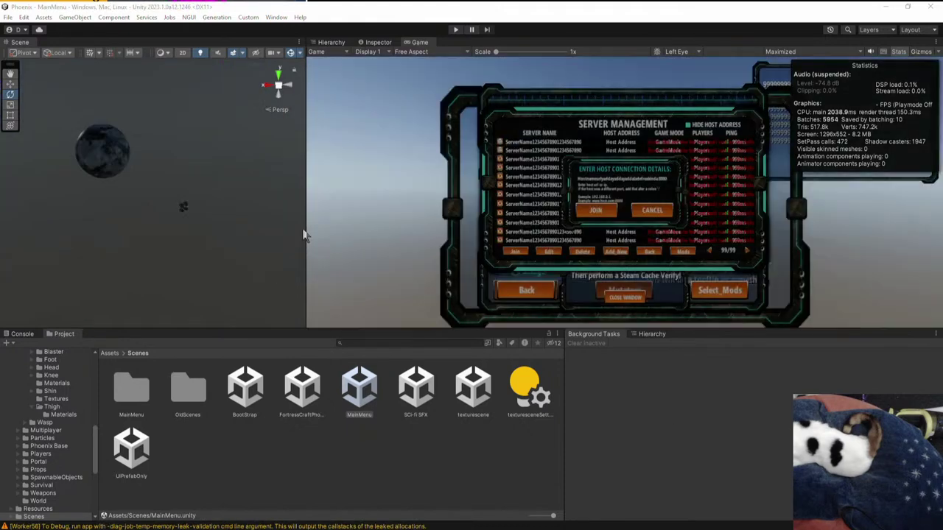
- Examine the lighting and the magenta table tops of the MainMenu ship interior in a maximized Scene view
key(shift+space)
right_drag(484, 298, 582, 320)
key(w)
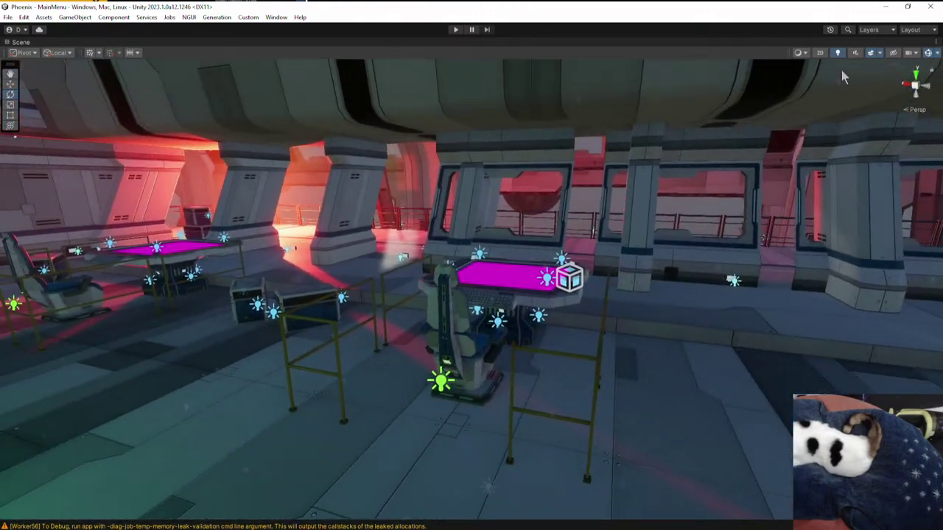
click(838, 53)
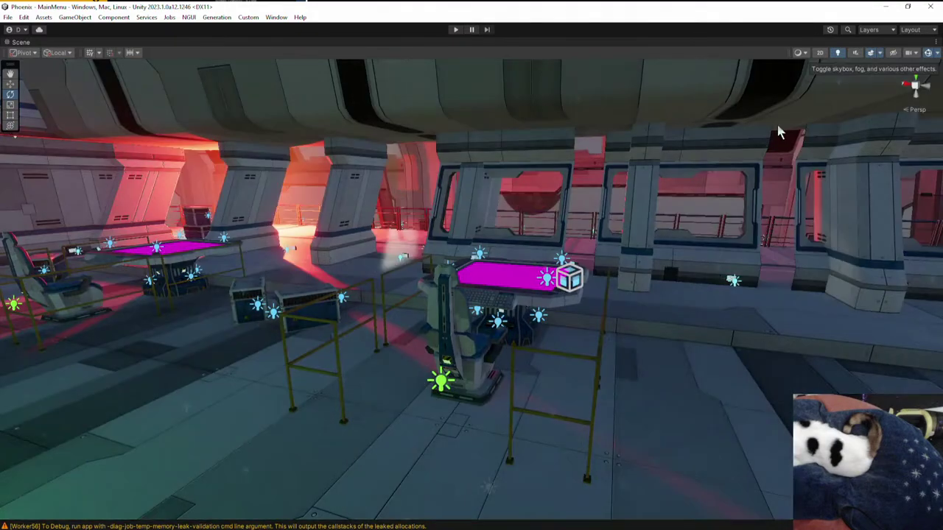
key(d)
right_drag(621, 293, 556, 285)
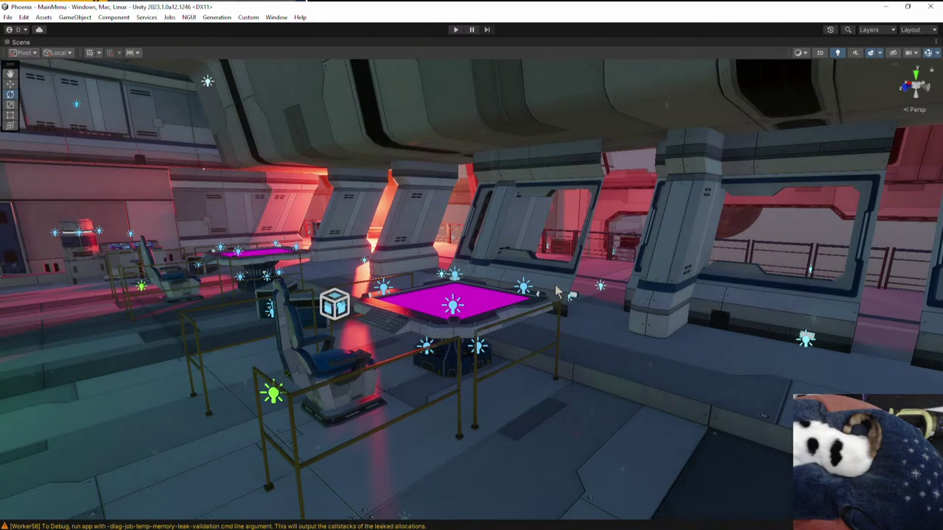
right_drag(457, 313, 474, 306)
right_drag(451, 345, 439, 352)
key(a)
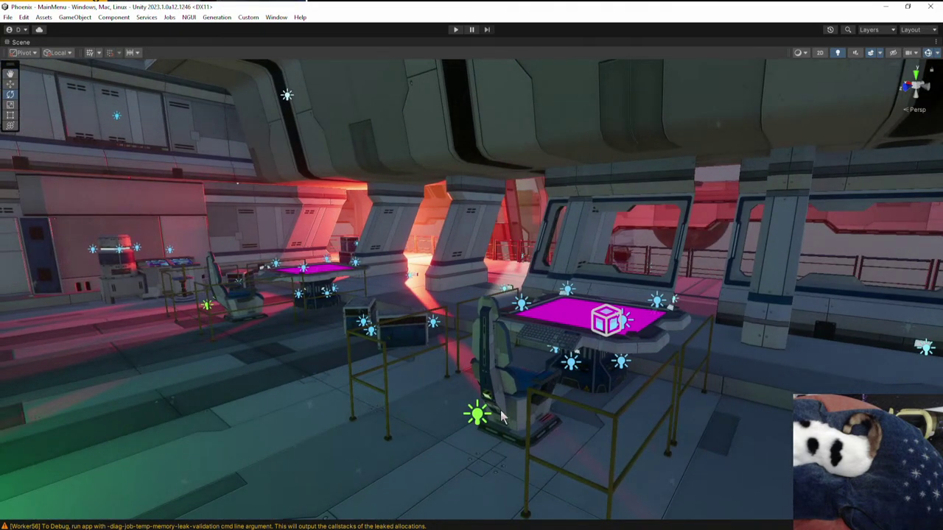
- Select the box volume at the nearest magenta-topped table and inspect its colored fog across the room
click(605, 319)
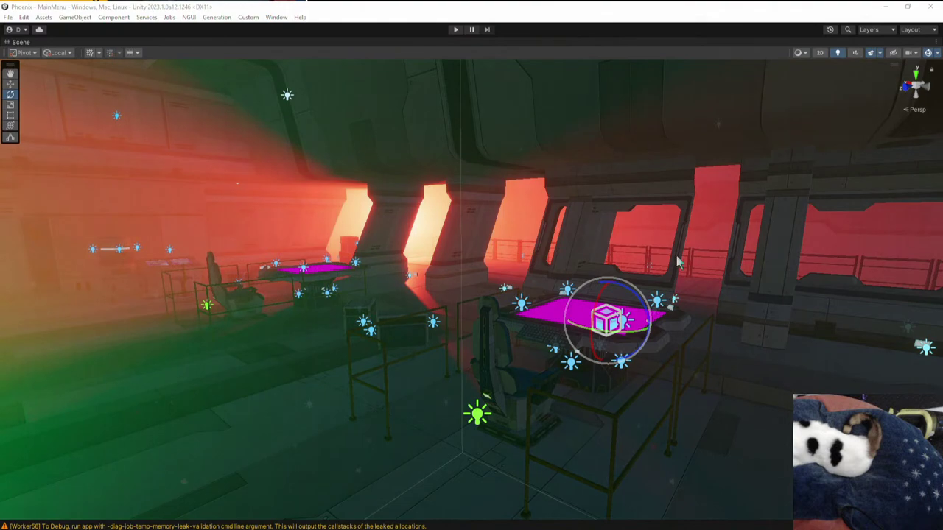
key(w)
right_drag(678, 261, 647, 314)
- Select a green light near the wall consoles and move it along the row of screens
click(416, 308)
key(w)
drag(587, 301, 272, 340)
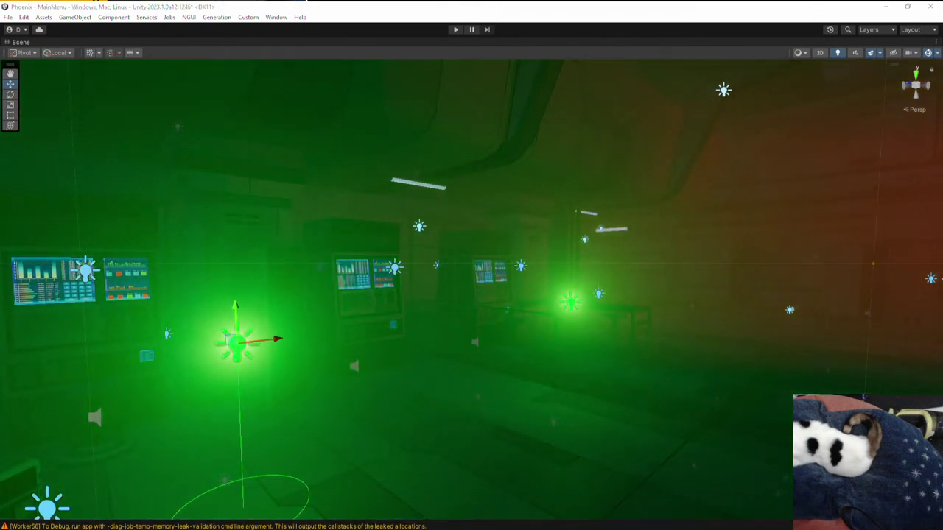
- Rotate the green spot light about its vertical axis and inspect the direction of its cone from the side
key(f)
key(e)
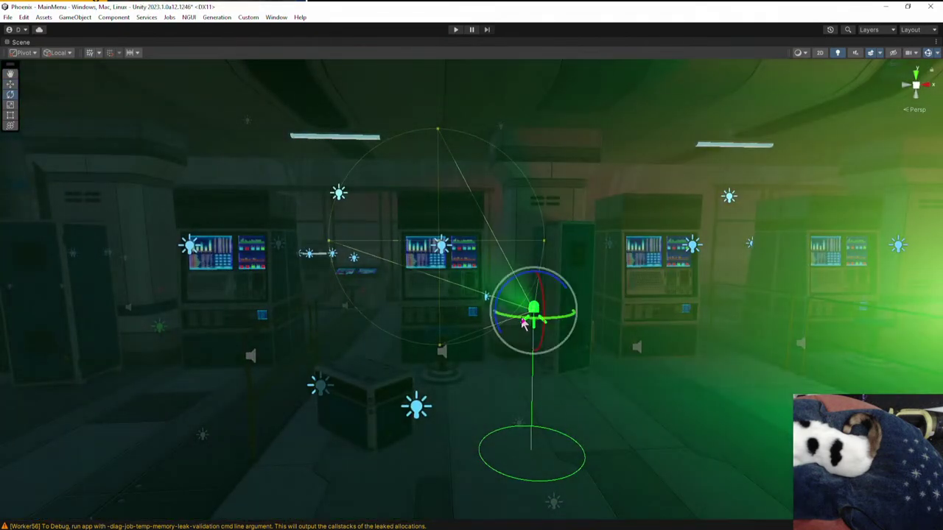
drag(523, 325, 671, 321)
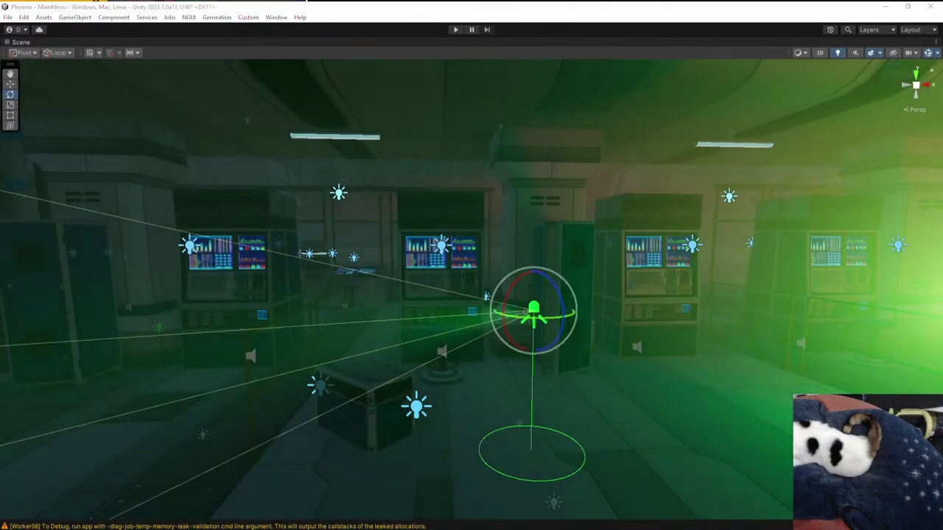
right_drag(753, 310, 500, 315)
key(w)
key(a)
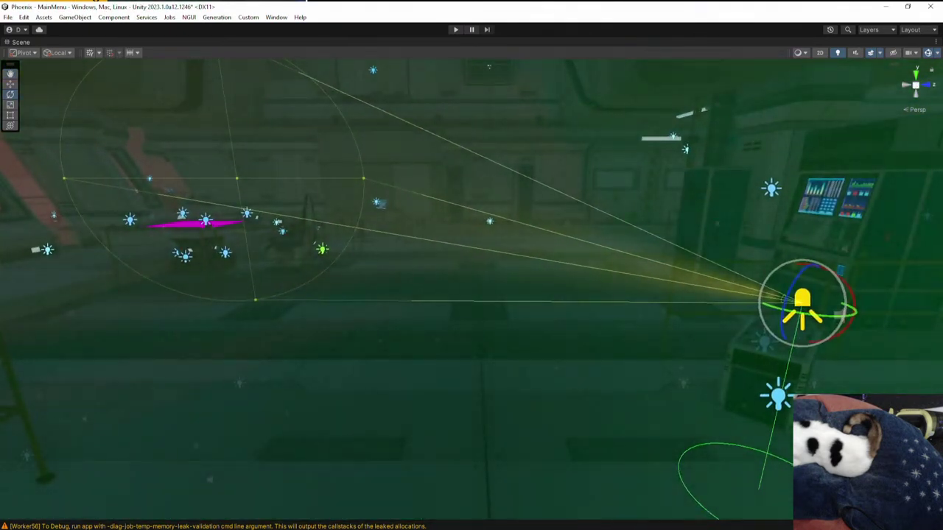